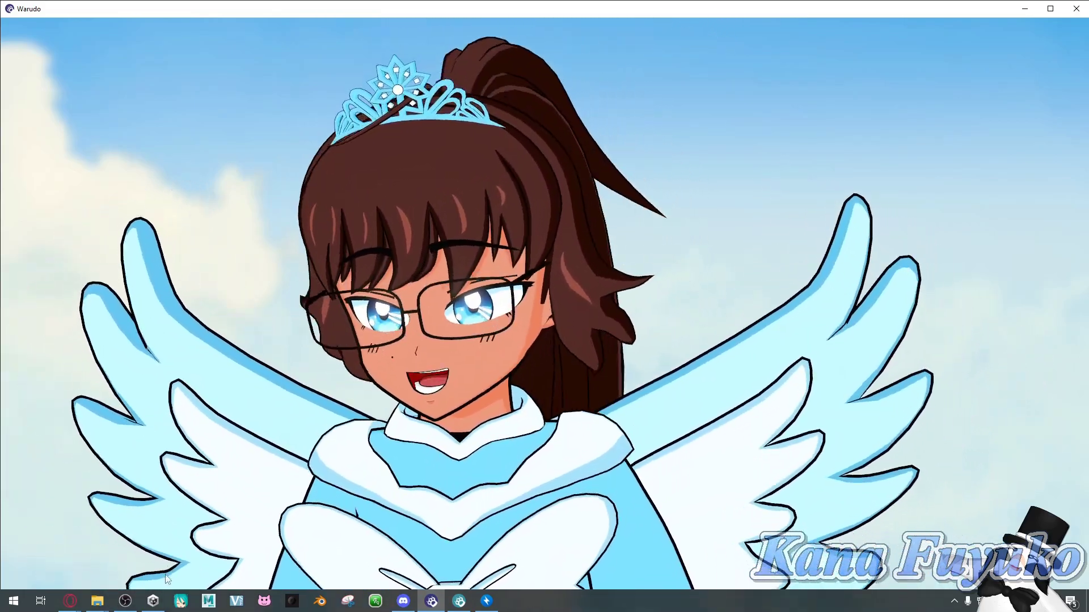
Switch to Unity Hub and position its Projects list at the edge of the screen
{"action": "left_click", "coordinate": [152, 600]}
{"action": "left_click_drag", "start_coordinate": [263, 106], "coordinate": [186, 111]}
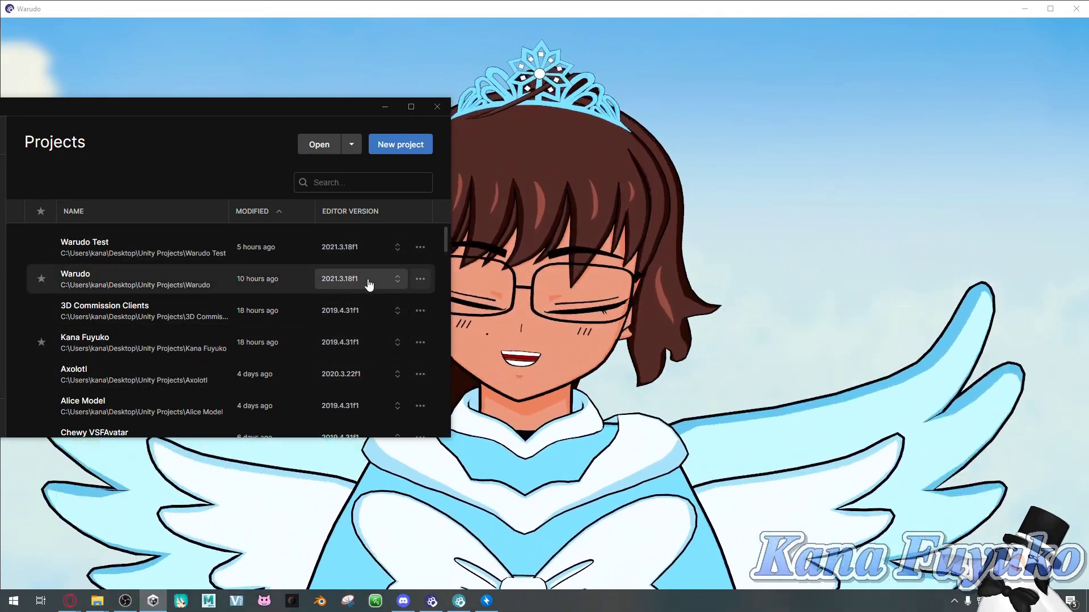
{"action": "left_click_drag", "start_coordinate": [310, 114], "coordinate": [340, 107]}
Switch to Opera and read the Warudo Mod SDK page's setup instructions for the project template and the manual import
{"action": "mouse_move", "coordinate": [73, 603]}
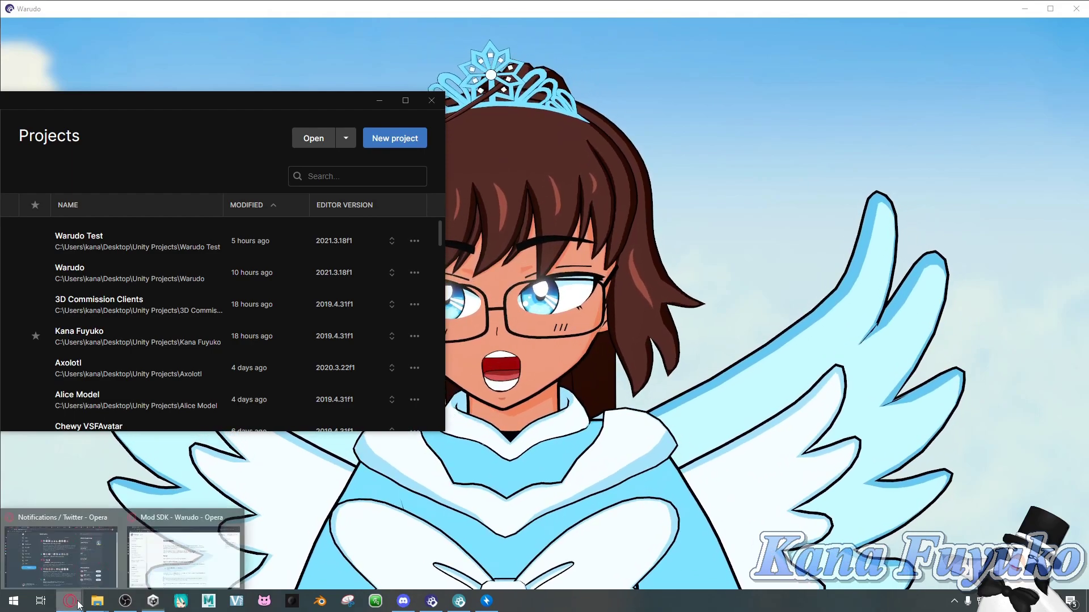
{"action": "left_click", "coordinate": [190, 553]}
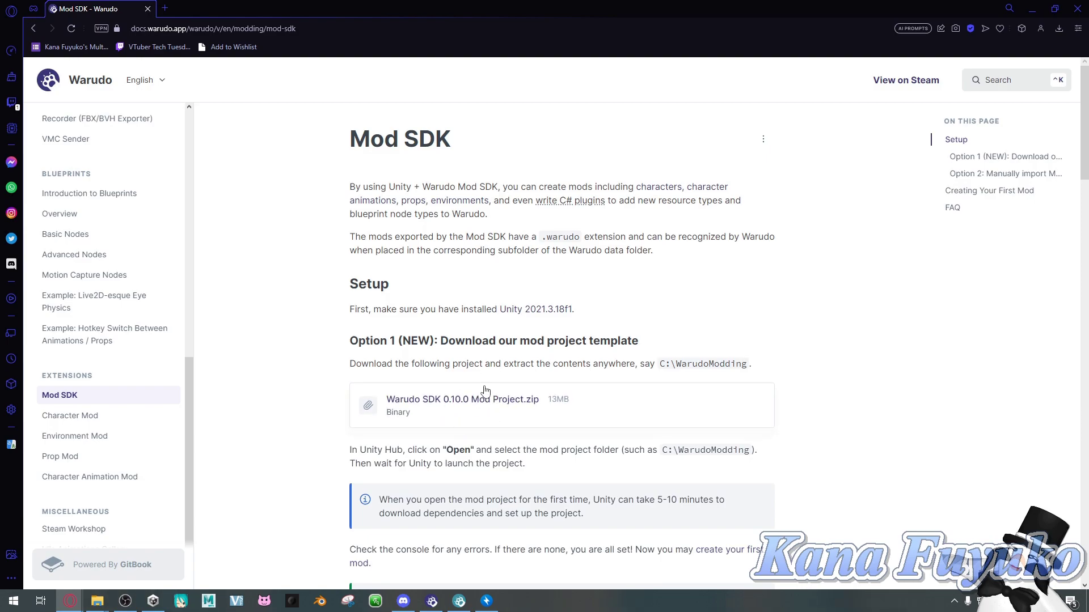
{"action": "scroll", "coordinate": [485, 355], "scroll_direction": "down", "scroll_amount": 2}
{"action": "scroll", "coordinate": [431, 247], "scroll_direction": "up", "scroll_amount": 2}
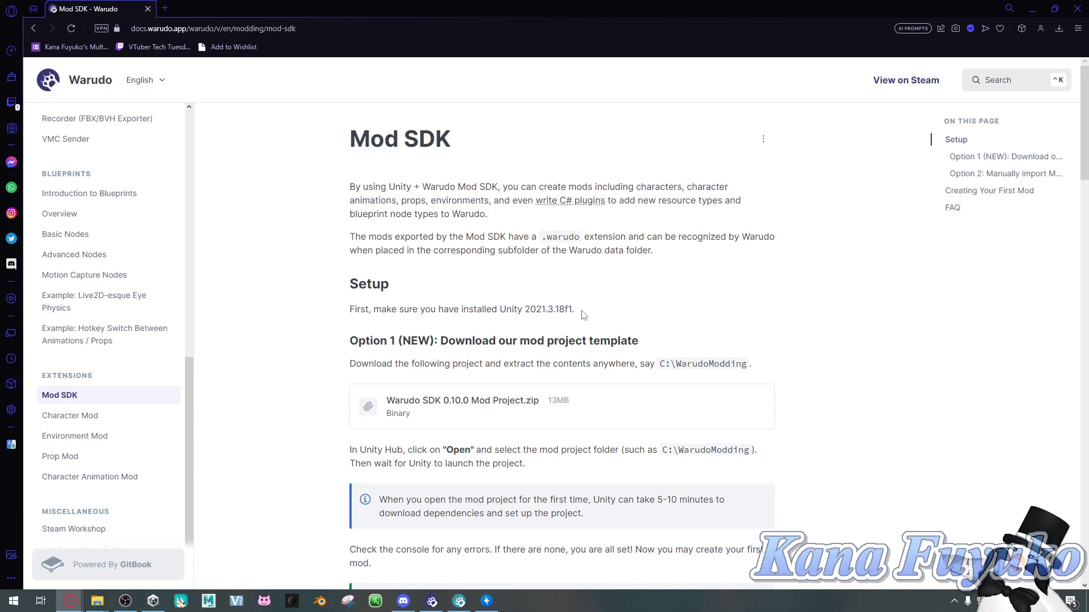
{"action": "scroll", "coordinate": [558, 328], "scroll_direction": "down", "scroll_amount": 1}
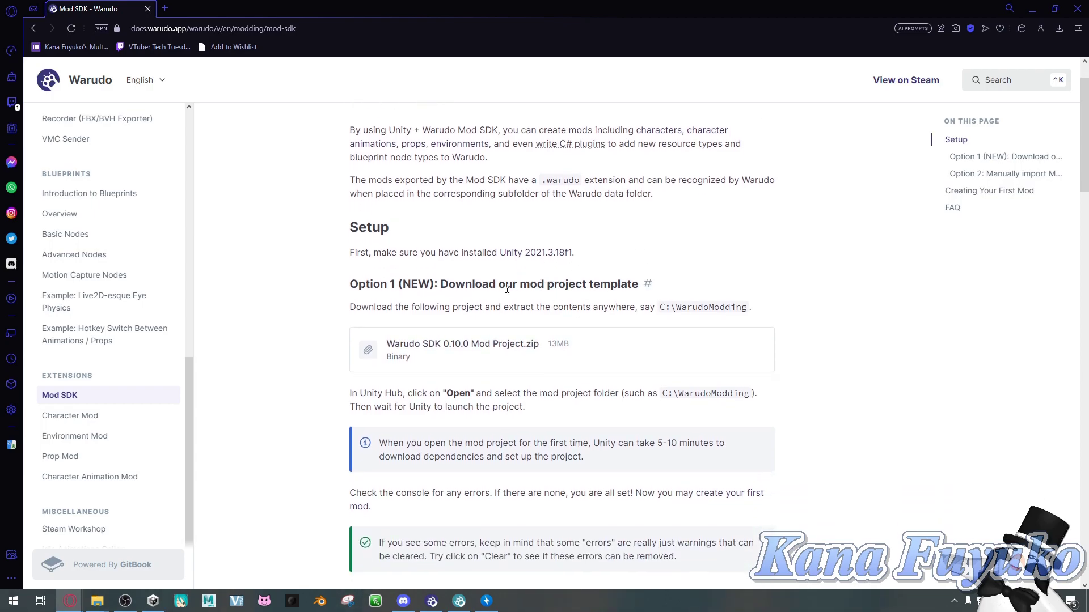
{"action": "scroll", "coordinate": [509, 288], "scroll_direction": "down", "scroll_amount": 1}
{"action": "scroll", "coordinate": [495, 306], "scroll_direction": "down", "scroll_amount": 2}
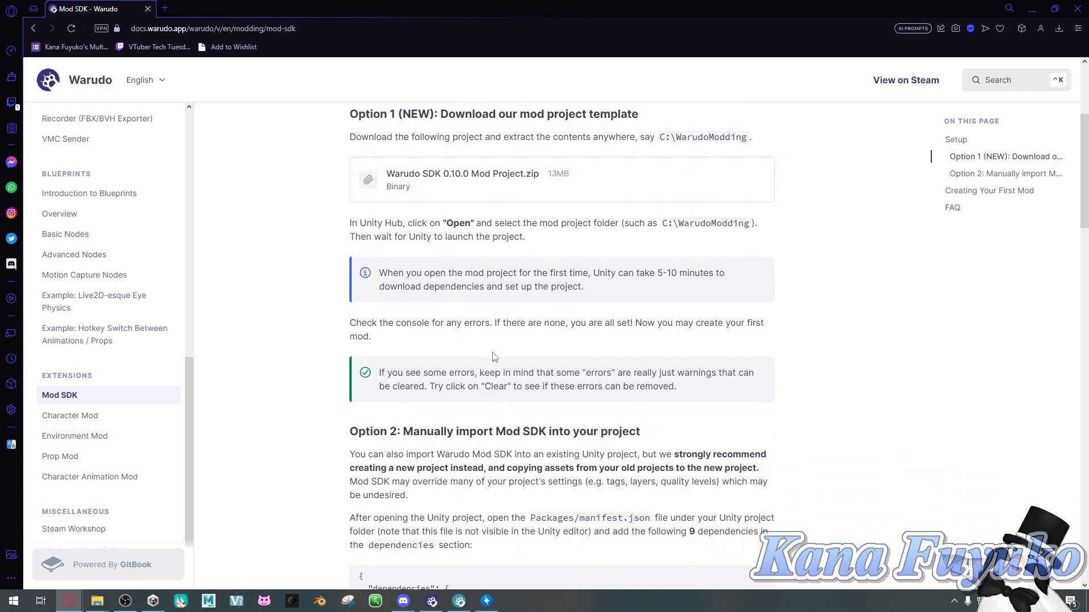
{"action": "scroll", "coordinate": [424, 338], "scroll_direction": "up", "scroll_amount": 3}
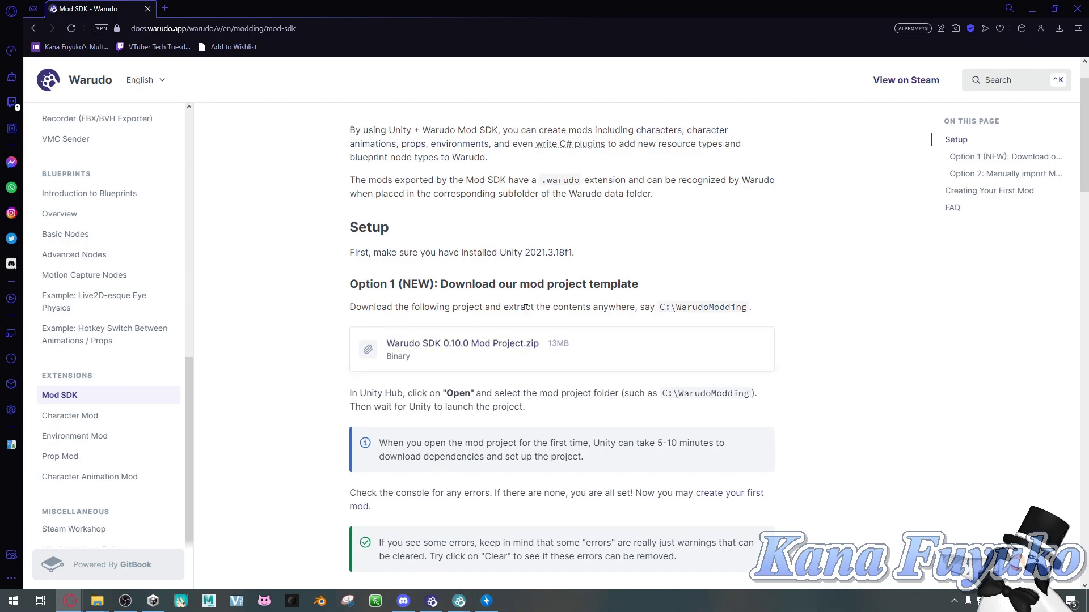
{"action": "scroll", "coordinate": [573, 335], "scroll_direction": "down", "scroll_amount": 7}
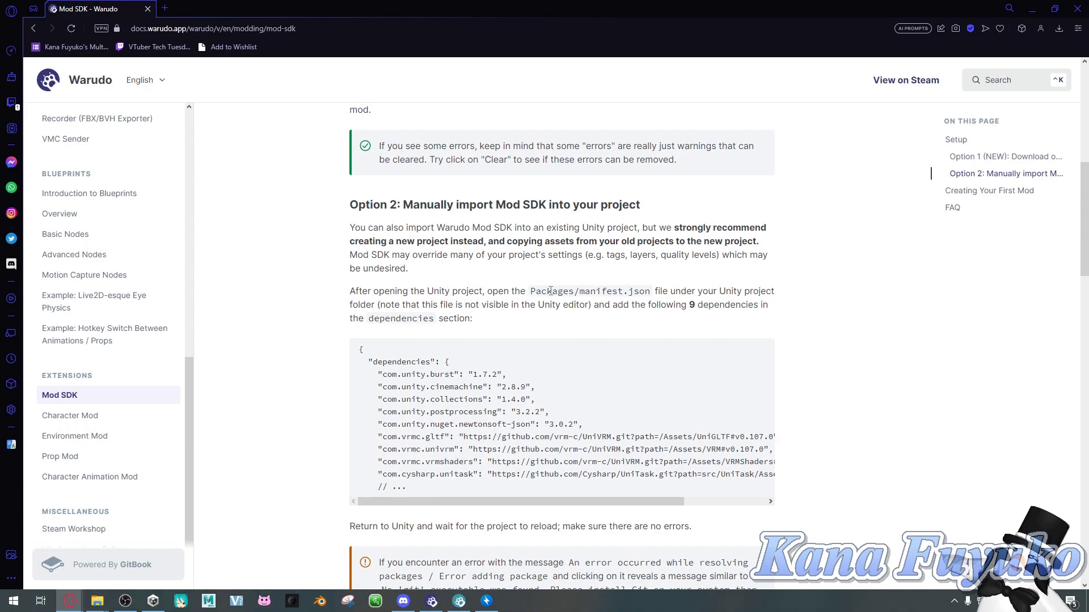
{"action": "scroll", "coordinate": [533, 296], "scroll_direction": "up", "scroll_amount": 2}
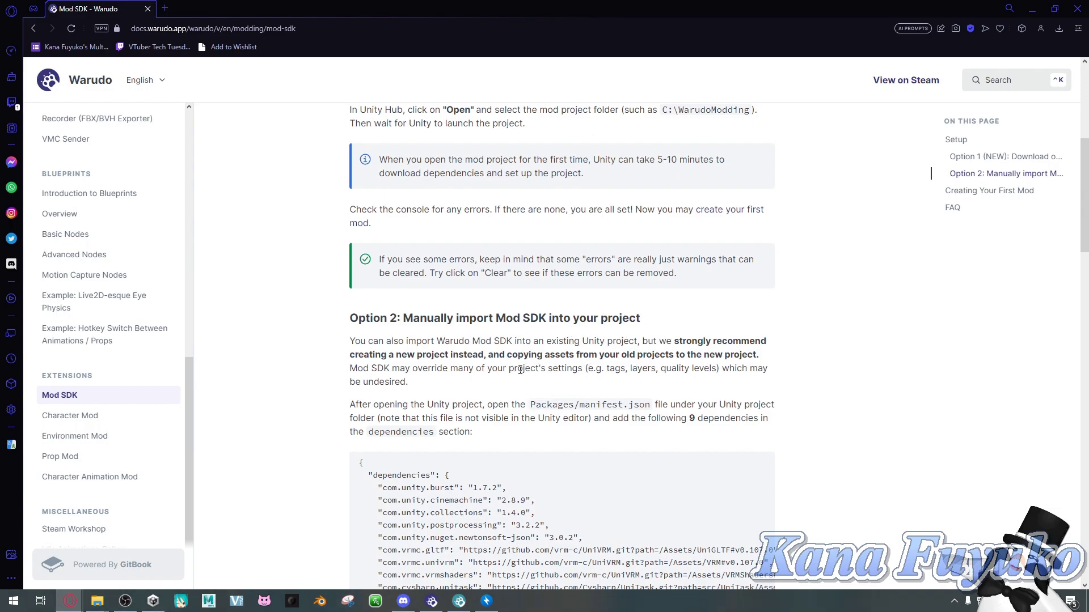
{"action": "scroll", "coordinate": [333, 210], "scroll_direction": "up", "scroll_amount": 5}
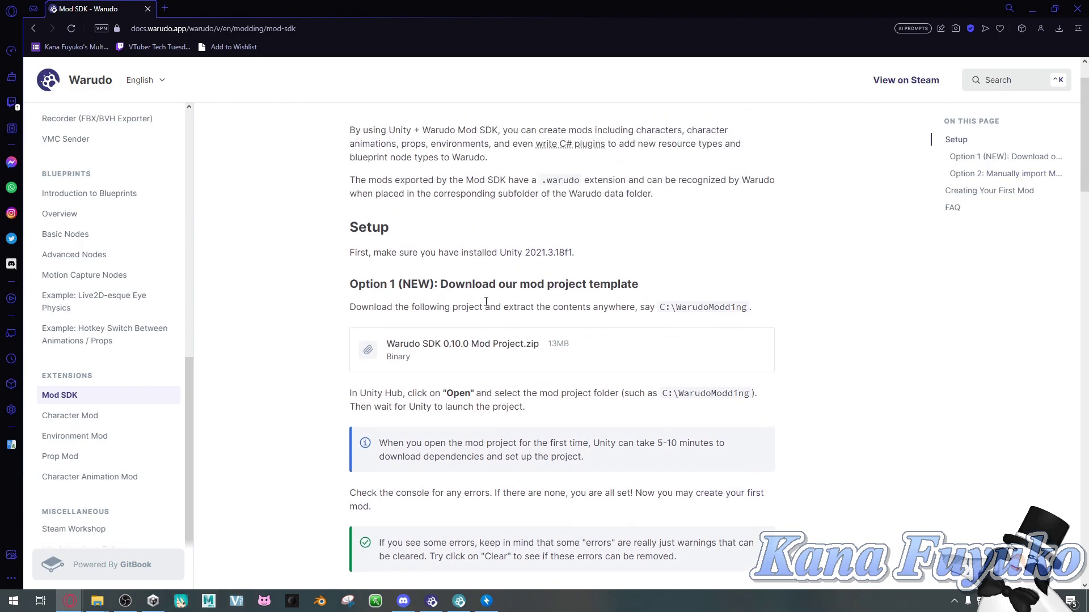
{"action": "scroll", "coordinate": [482, 306], "scroll_direction": "down", "scroll_amount": 7}
{"action": "scroll", "coordinate": [507, 278], "scroll_direction": "up", "scroll_amount": 7}
{"action": "left_click", "coordinate": [1028, 7]}
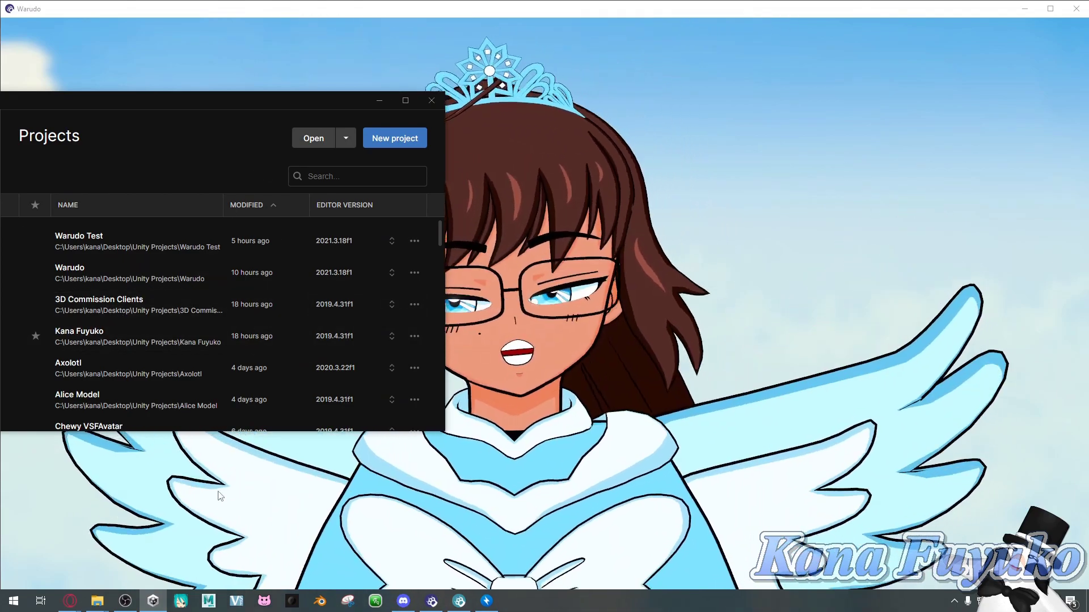
Switch to the File Explorer window showing the Unity Projects folder, move it aside and minimize Unity Hub
{"action": "mouse_move", "coordinate": [97, 601]}
{"action": "left_click", "coordinate": [168, 535]}
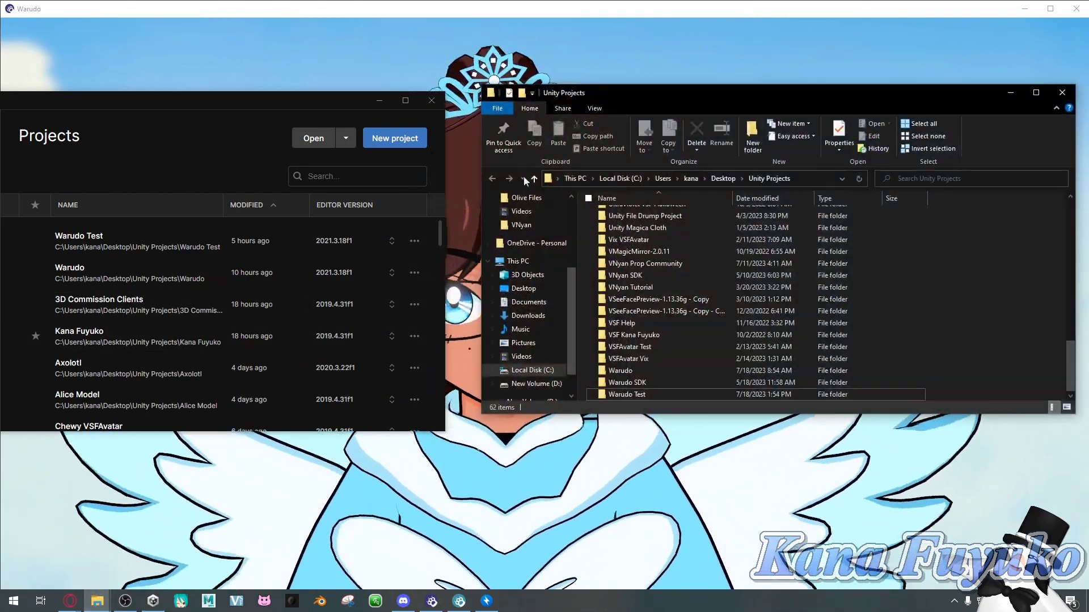
{"action": "left_click_drag", "start_coordinate": [695, 93], "coordinate": [815, 96]}
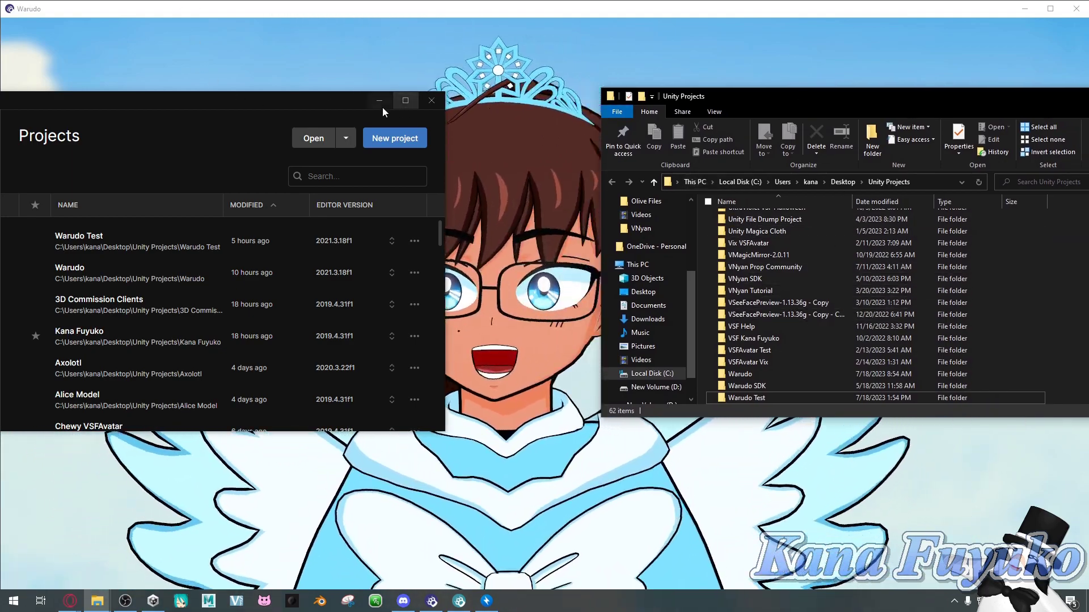
{"action": "left_click", "coordinate": [379, 100]}
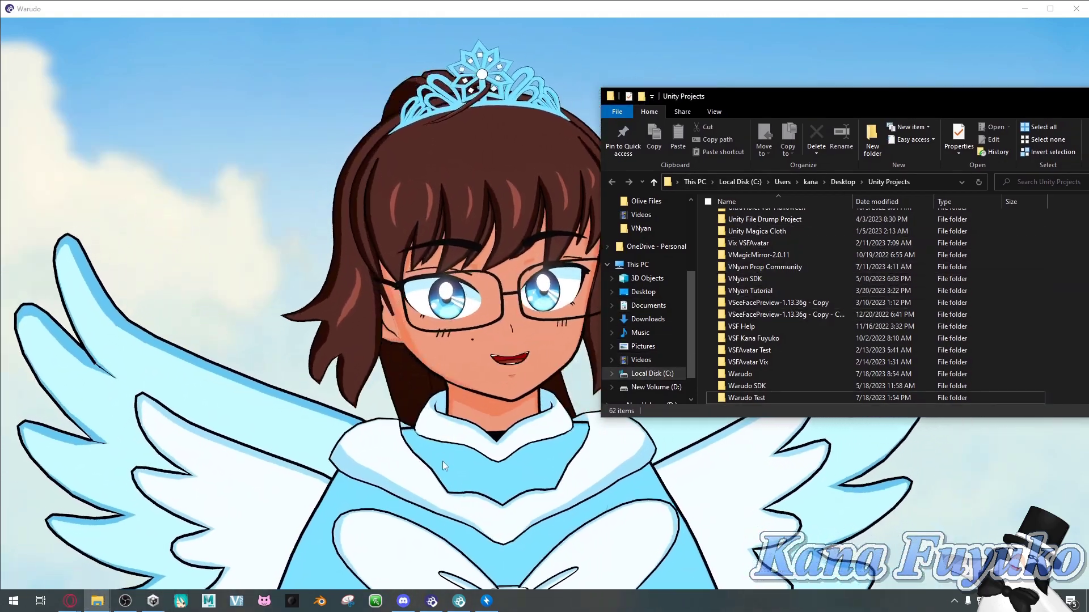
Switch to Bandizip with Warudo SDK 0.10.0 Mod Project.zip and arrange it beside the Unity Projects folder window
{"action": "left_click", "coordinate": [486, 602]}
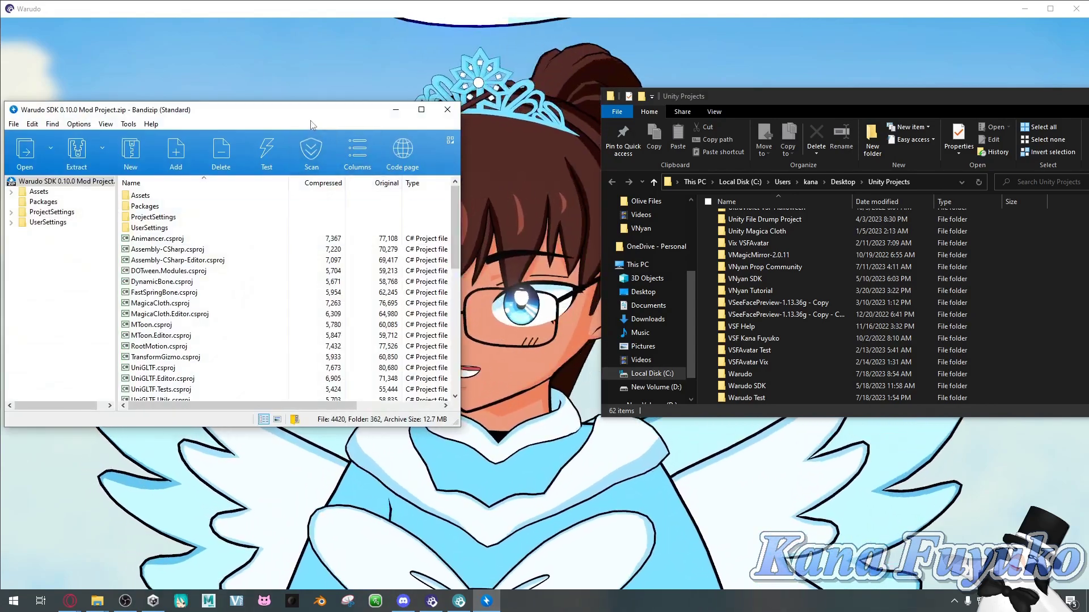
{"action": "left_click_drag", "start_coordinate": [302, 115], "coordinate": [329, 121]}
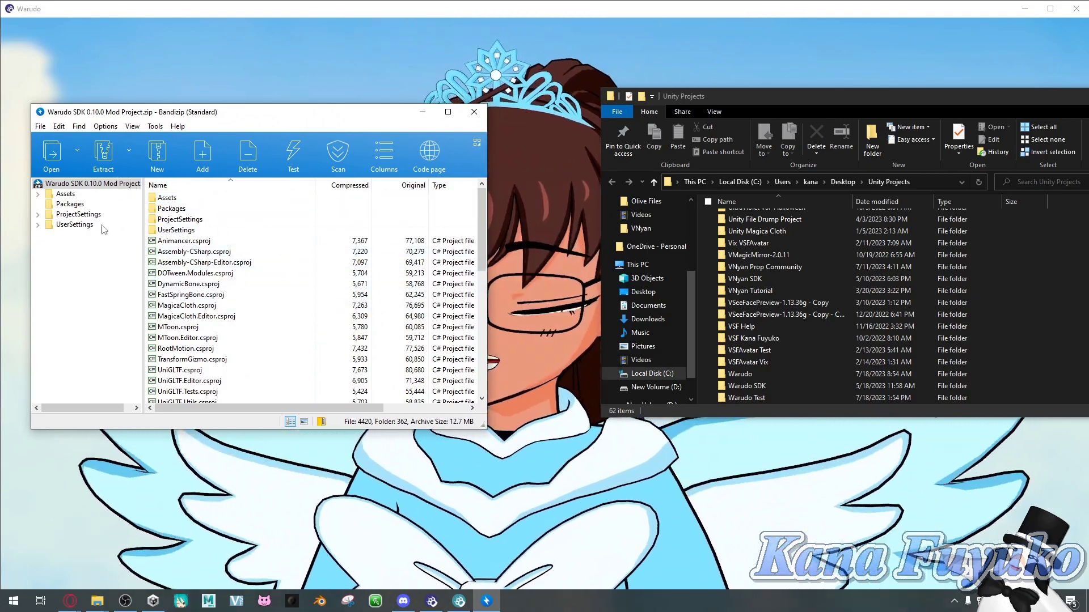
{"action": "left_click_drag", "start_coordinate": [295, 116], "coordinate": [213, 110]}
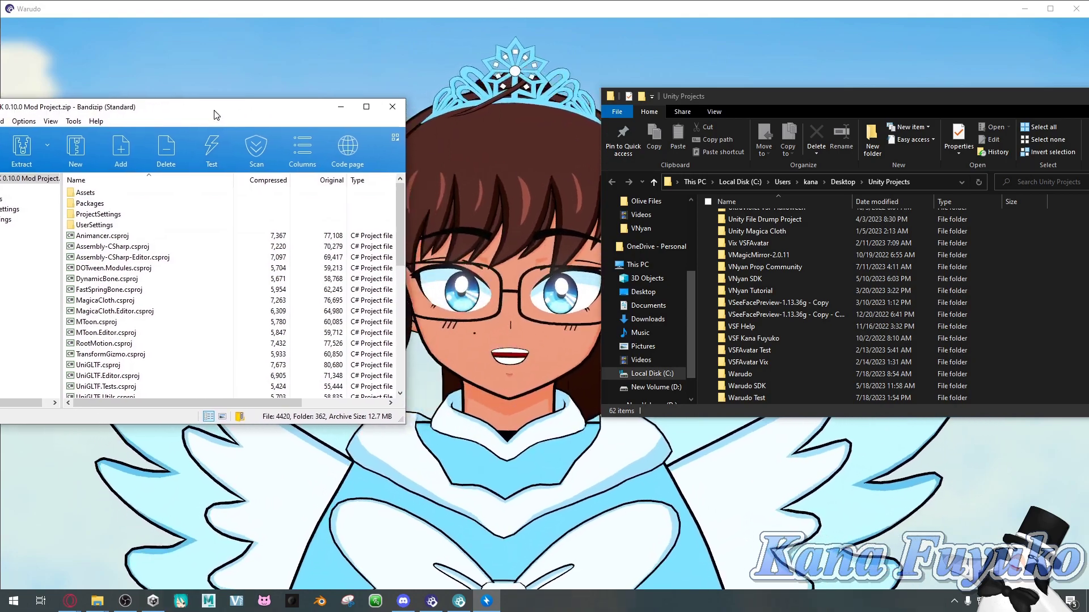
{"action": "left_click_drag", "start_coordinate": [682, 98], "coordinate": [630, 96]}
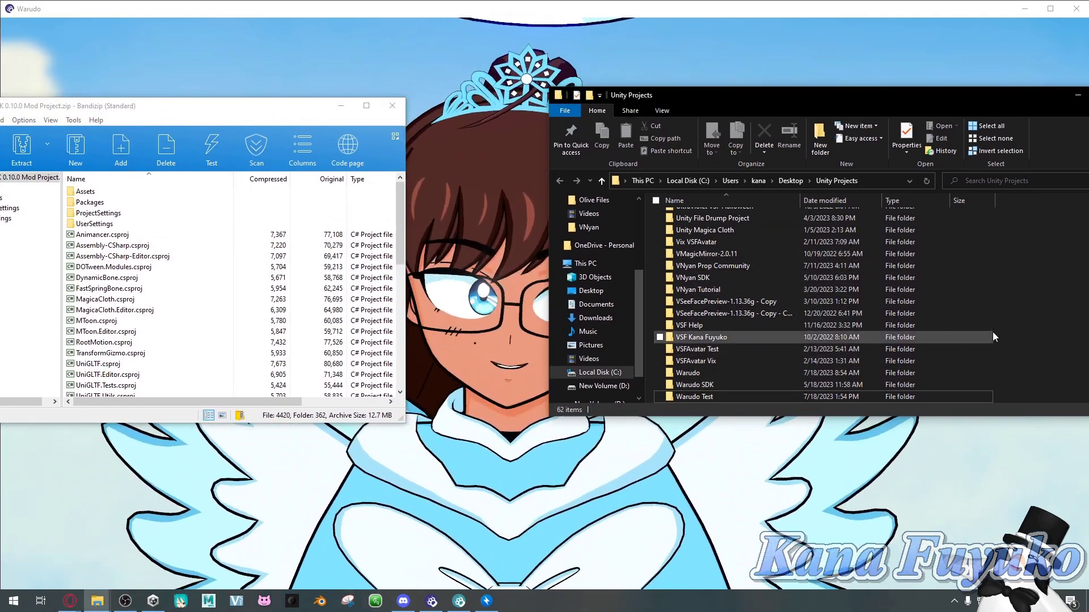
Create a new folder named "Warudo SDK Test" inside the Unity Projects folder
{"action": "right_click", "coordinate": [1005, 315]}
{"action": "mouse_move", "coordinate": [985, 502]}
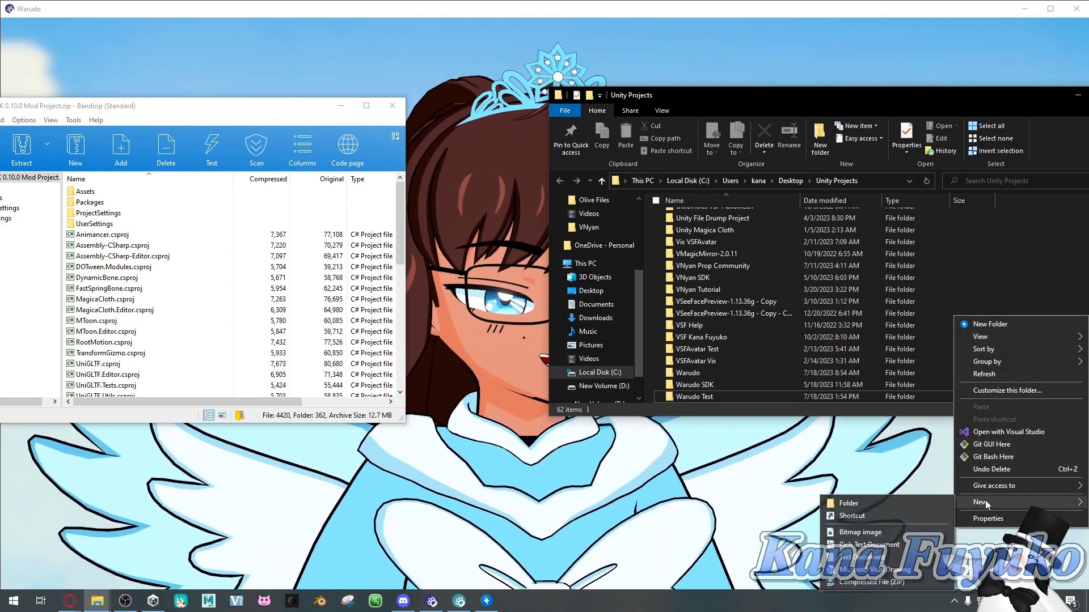
{"action": "left_click", "coordinate": [878, 503]}
{"action": "type", "text": "Wa"}
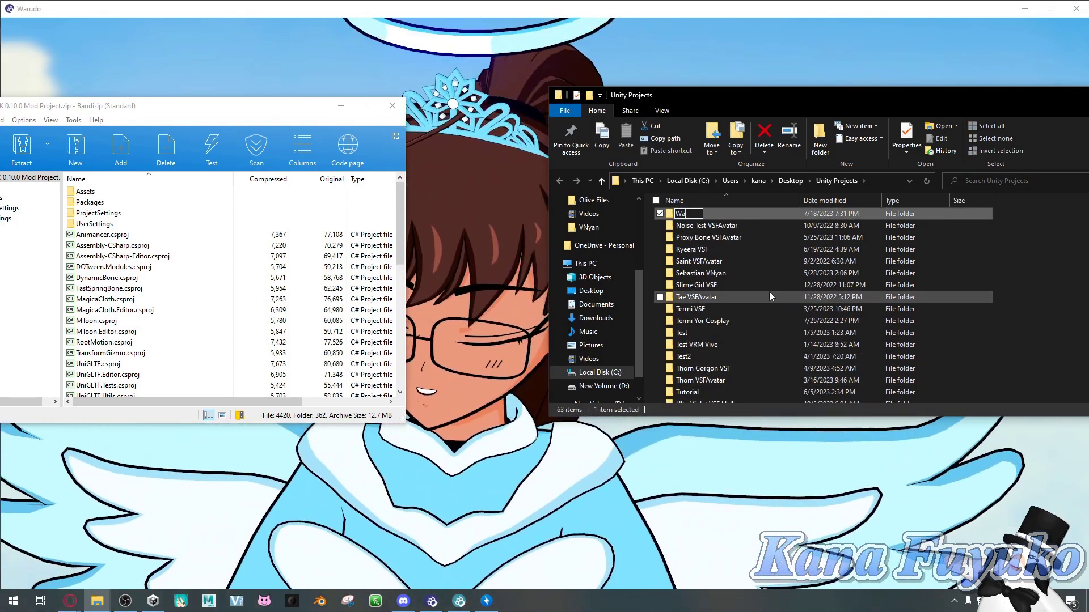
{"action": "type", "text": "rudo SDK Test"}
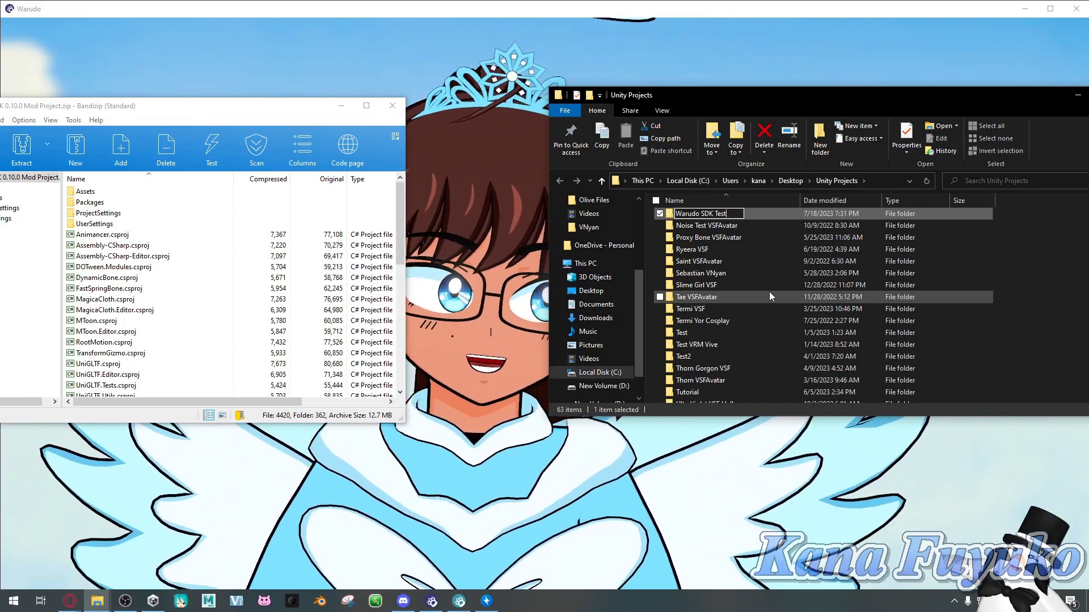
{"action": "key", "text": "Return"}
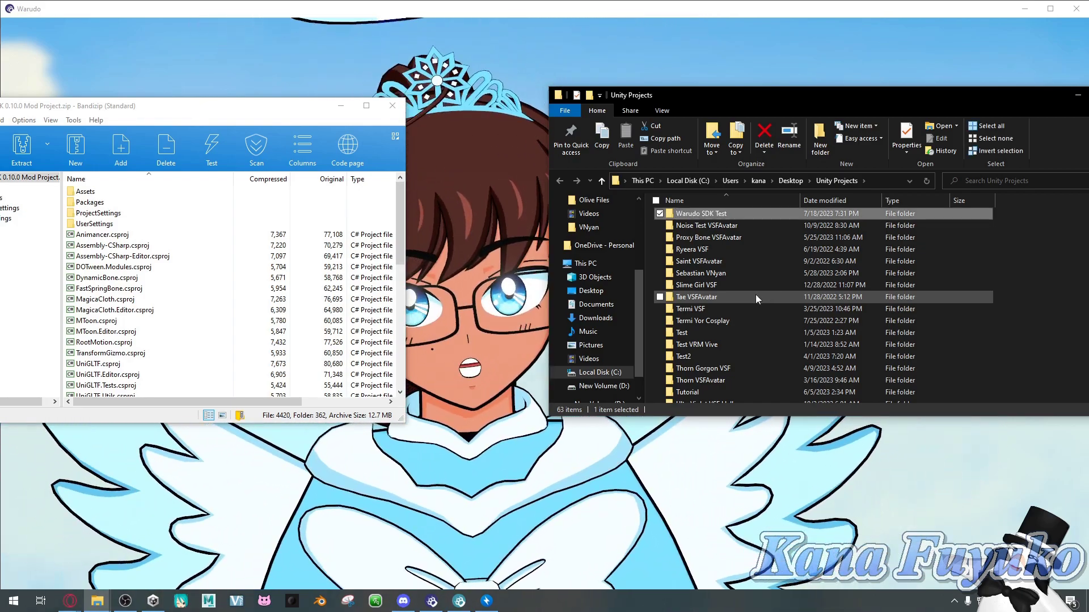
Extract the entire contents of the Warudo SDK 0.10.0 Mod Project archive into the Warudo SDK Test folder and close the archive
{"action": "double_click", "coordinate": [717, 215]}
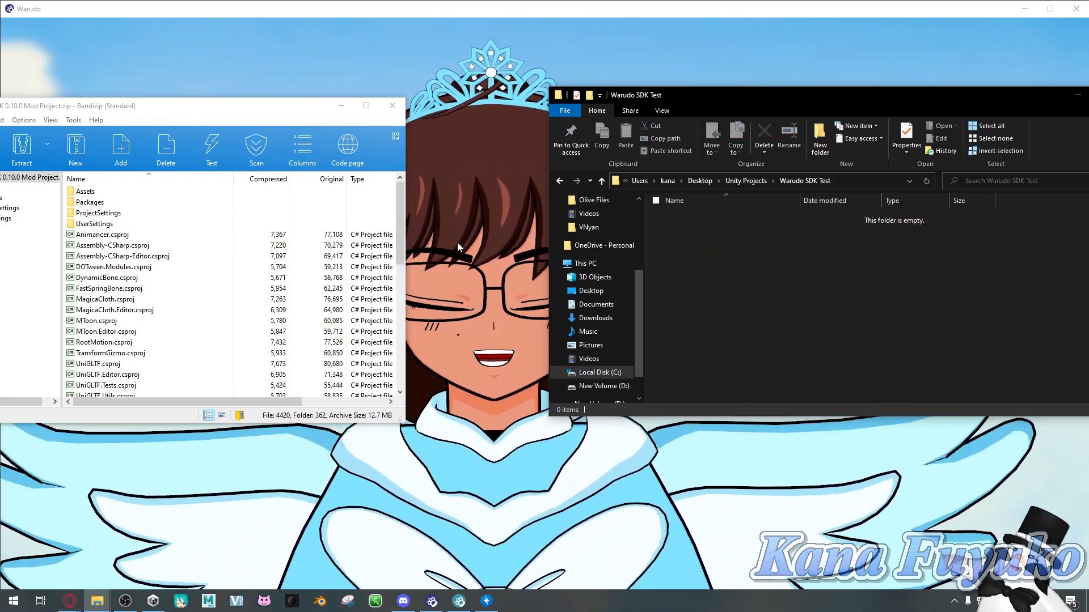
{"action": "left_click_drag", "start_coordinate": [150, 114], "coordinate": [205, 106]}
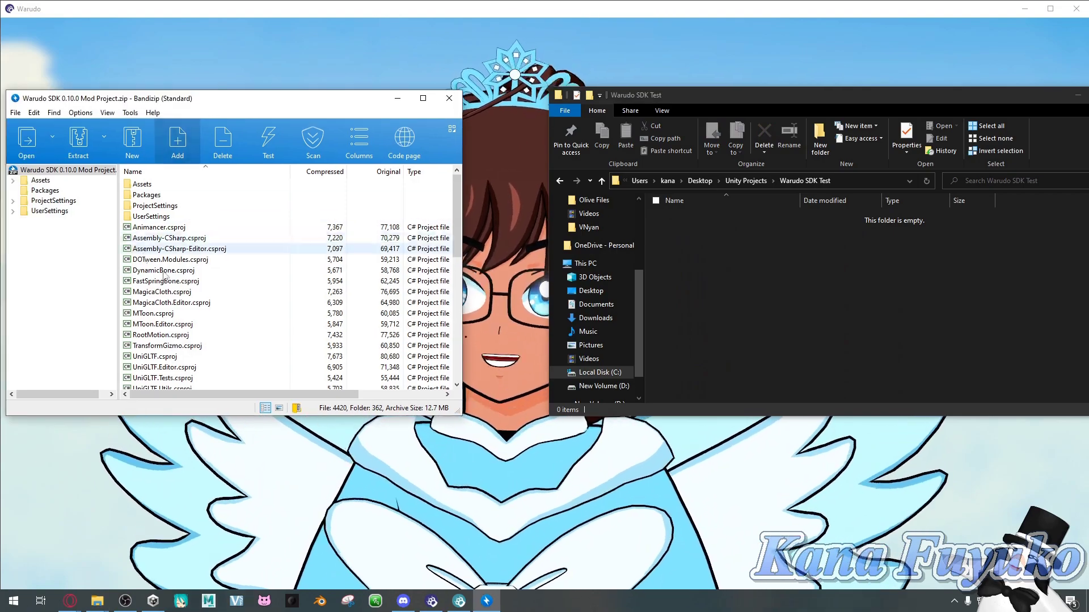
{"action": "key", "text": "ctrl+a"}
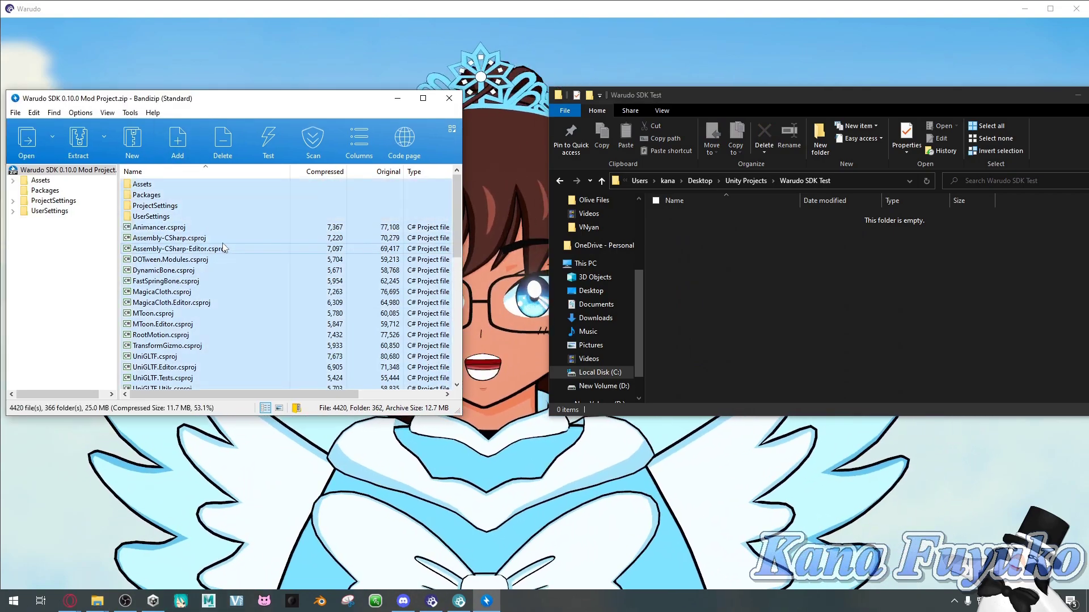
{"action": "left_click_drag", "start_coordinate": [385, 285], "coordinate": [740, 259]}
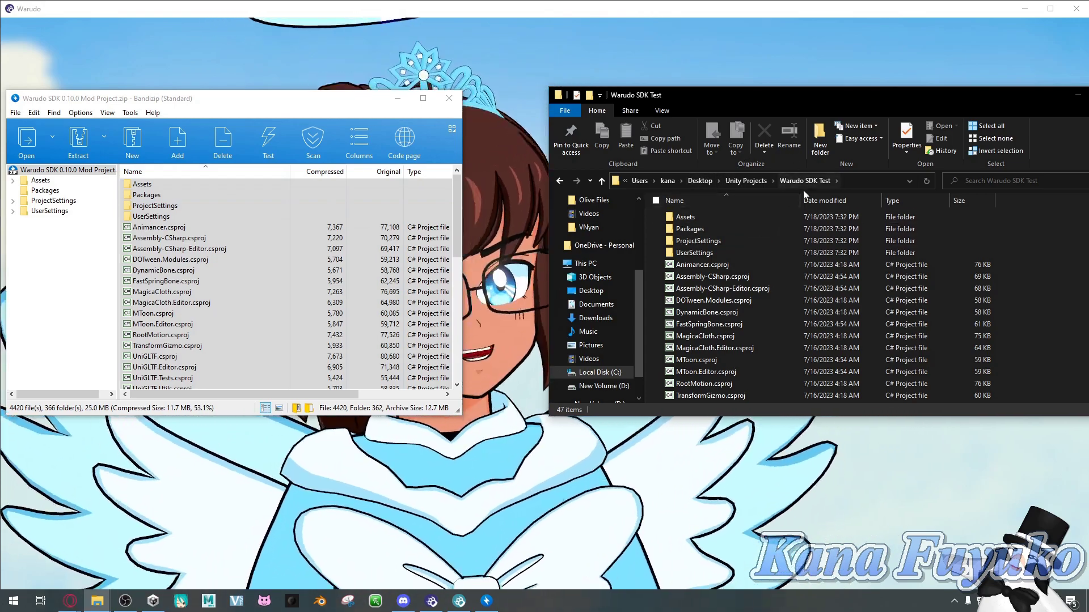
{"action": "left_click", "coordinate": [444, 102]}
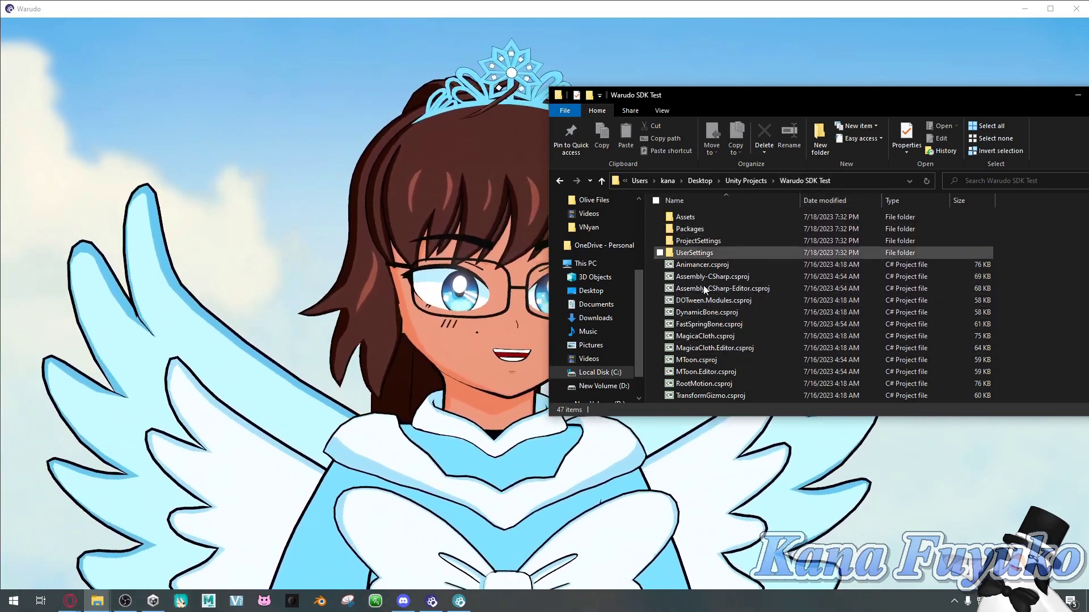
Switch to Unity Hub and open the Warudo SDK Test folder from Unity Projects as a project
{"action": "left_click_drag", "start_coordinate": [723, 101], "coordinate": [860, 113]}
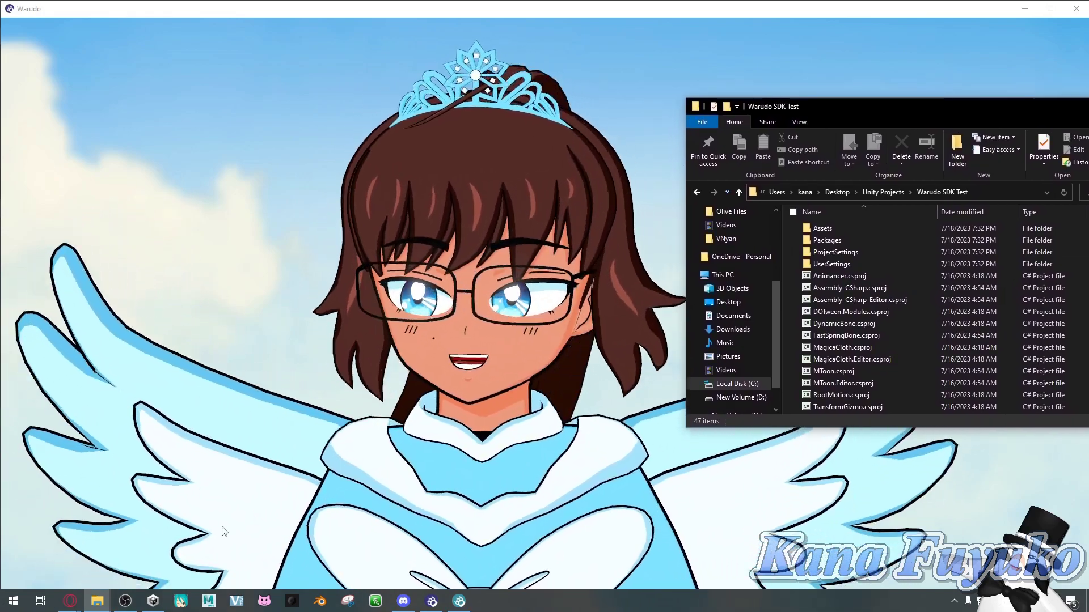
{"action": "left_click", "coordinate": [153, 601]}
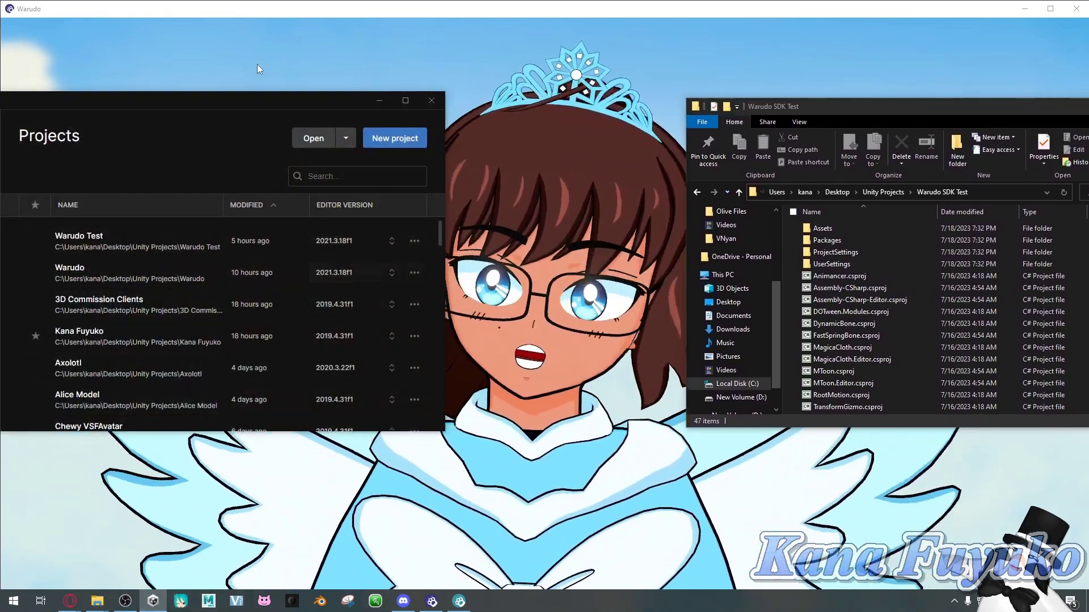
{"action": "mouse_move", "coordinate": [228, 95]}
{"action": "left_mouse_down"}
{"action": "mouse_move", "coordinate": [373, 89]}
{"action": "mouse_move", "coordinate": [247, 103]}
{"action": "left_mouse_up"}
{"action": "left_click", "coordinate": [325, 148]}
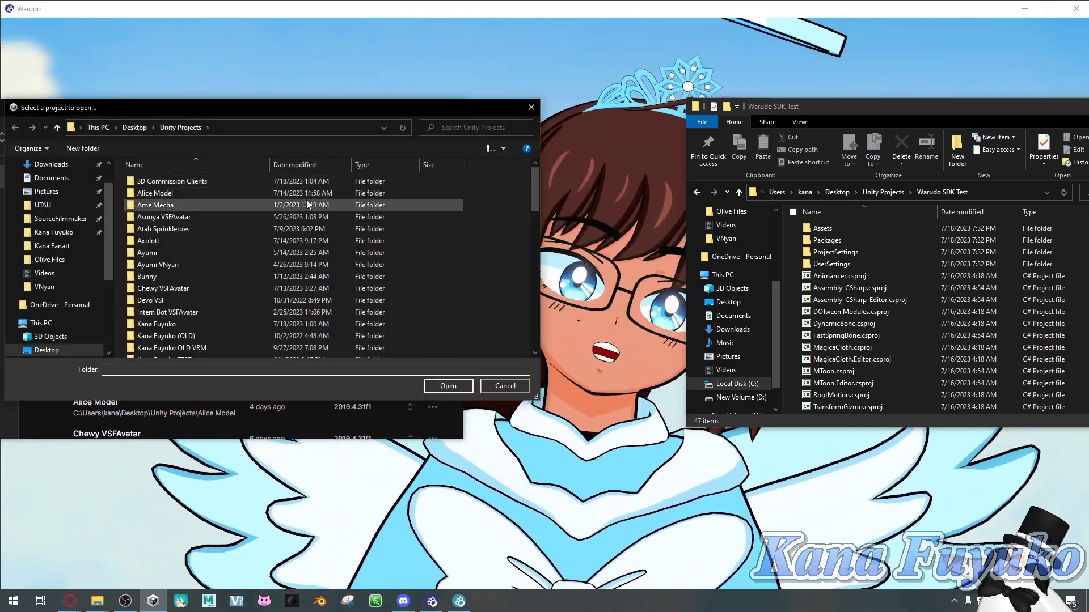
{"action": "scroll", "coordinate": [279, 215], "scroll_direction": "down", "scroll_amount": 12}
{"action": "scroll", "coordinate": [188, 285], "scroll_direction": "down", "scroll_amount": 4}
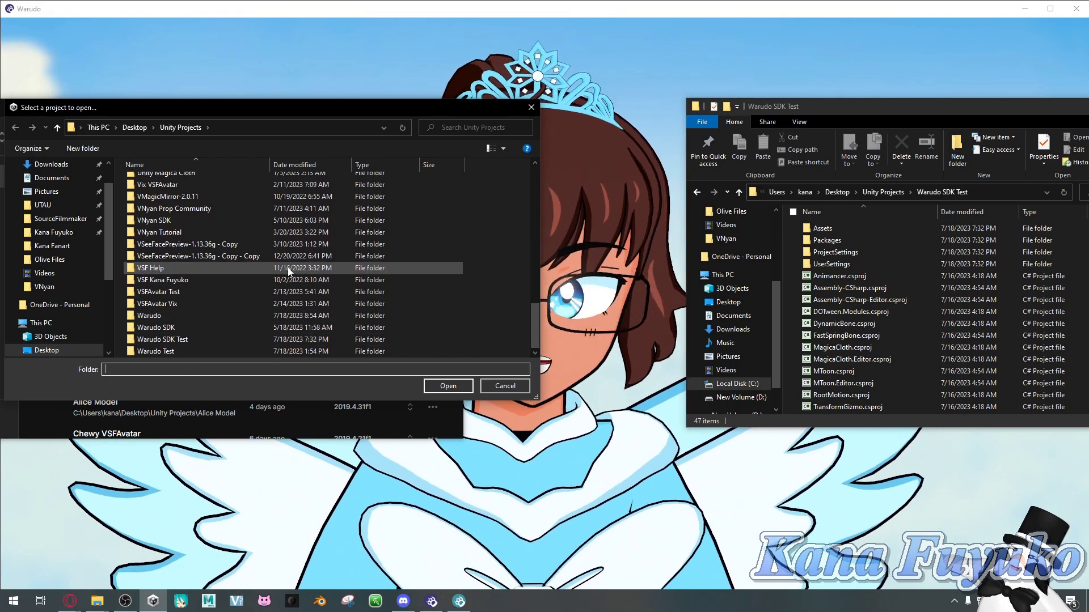
{"action": "double_click", "coordinate": [188, 338]}
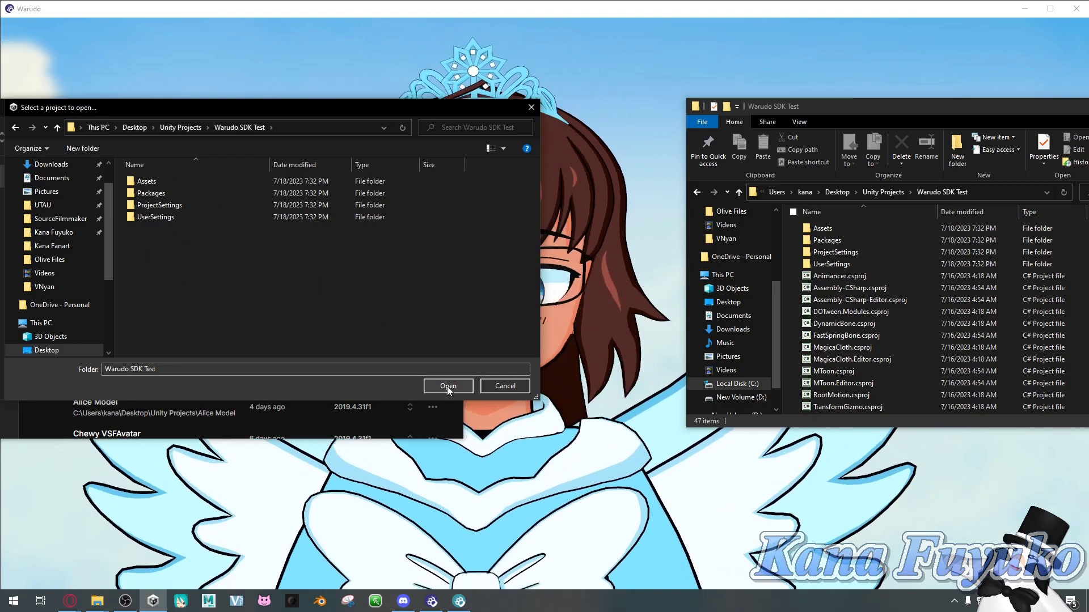
{"action": "left_click", "coordinate": [446, 386]}
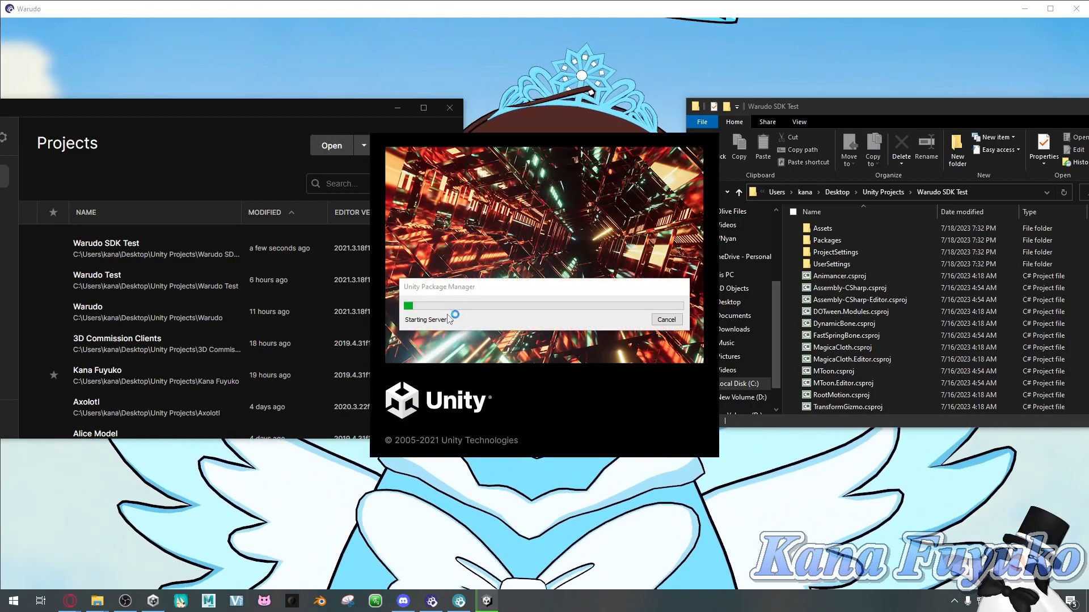
Close the Unity Hub and File Explorer windows while the Warudo SDK Test project loads
{"action": "left_click_drag", "start_coordinate": [355, 107], "coordinate": [523, 115]}
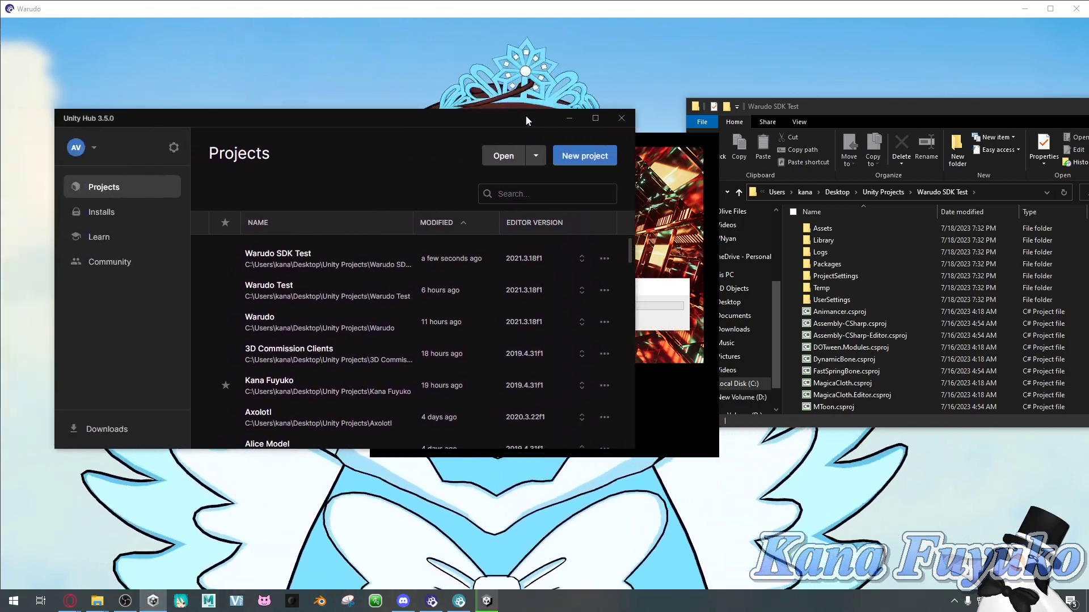
{"action": "left_click", "coordinate": [617, 113]}
{"action": "left_click_drag", "start_coordinate": [792, 117], "coordinate": [342, 114]}
{"action": "left_click", "coordinate": [819, 114]}
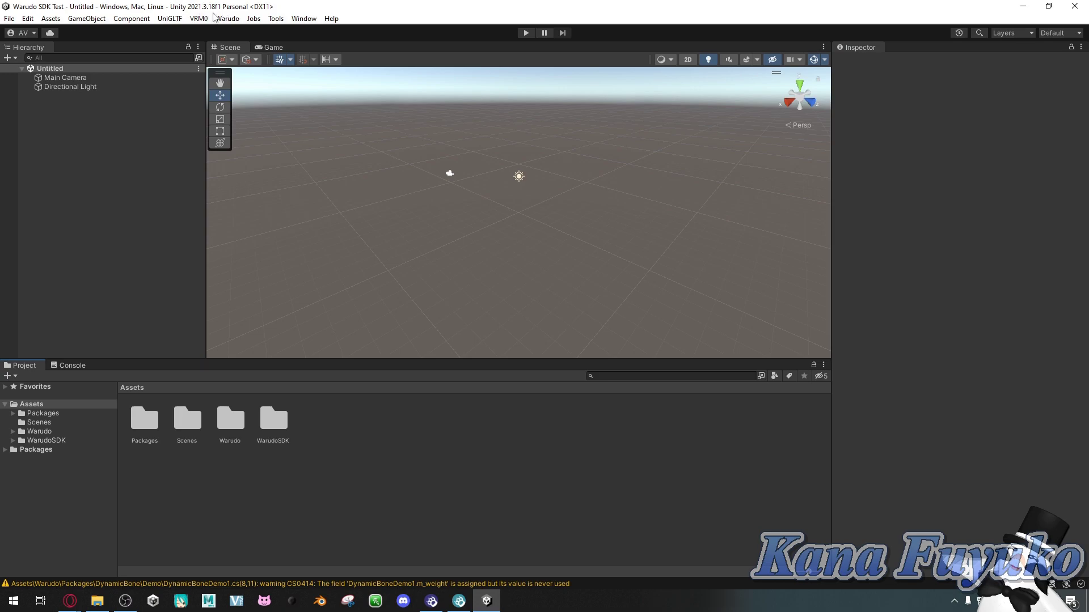
Enlarge the Project panel so the asset folders have more vertical room
{"action": "left_click", "coordinate": [229, 415]}
{"action": "left_click", "coordinate": [289, 434]}
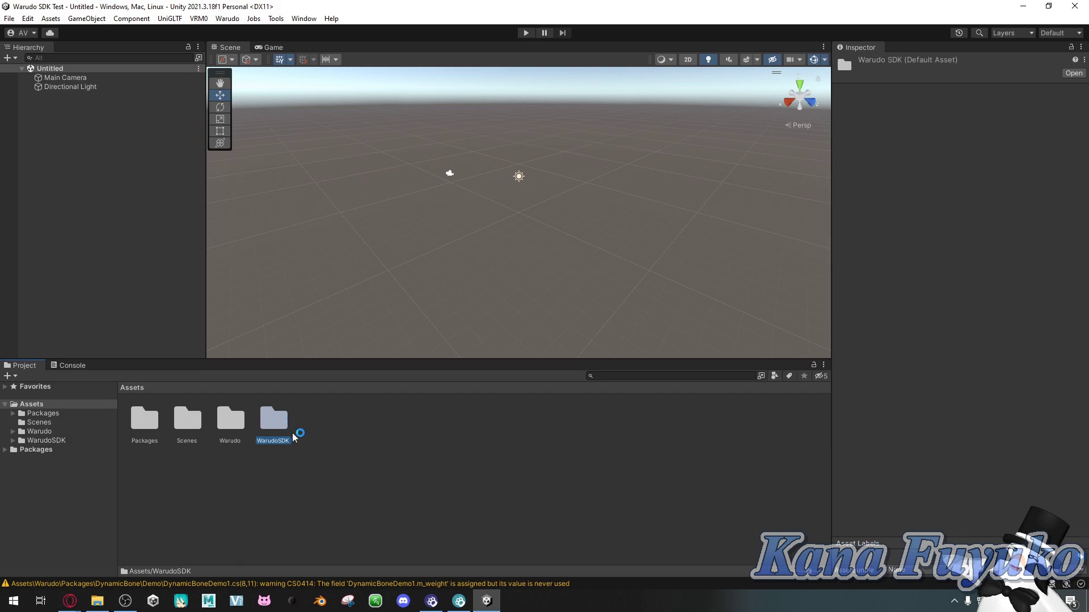
{"action": "left_click", "coordinate": [334, 448]}
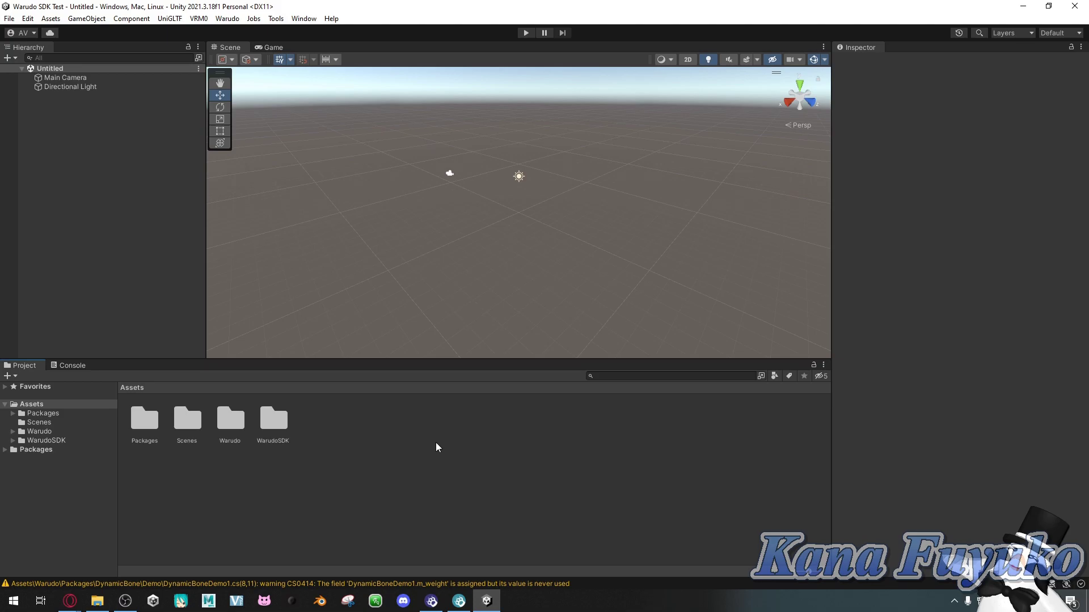
{"action": "left_click_drag", "start_coordinate": [363, 358], "coordinate": [374, 328]}
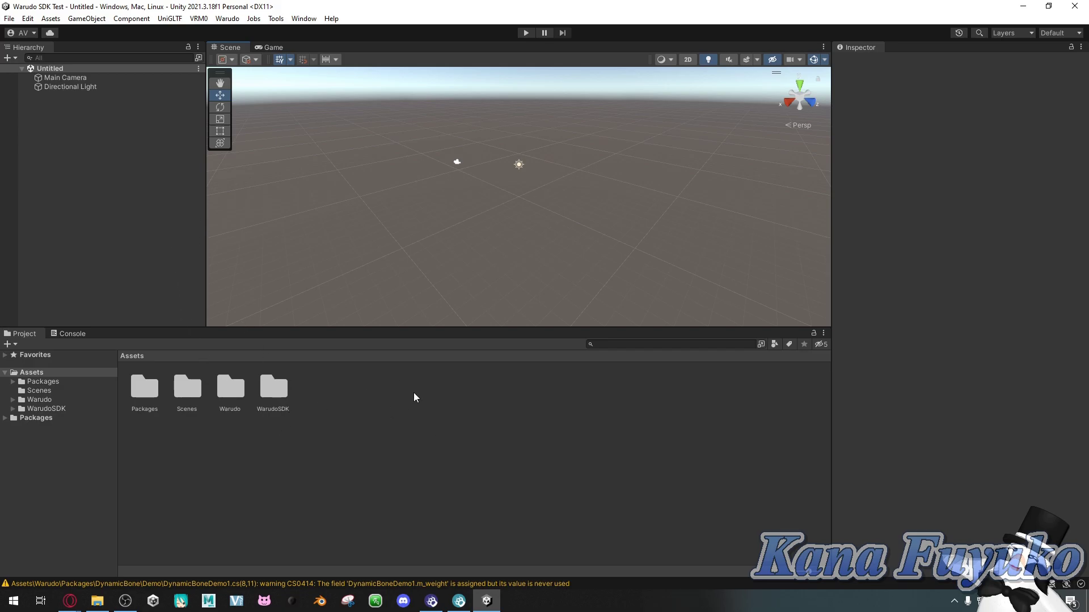
Create a new Warudo mod named "Kana Fuyuko" in the Assets folder, set as the active build target
{"action": "left_click", "coordinate": [227, 18]}
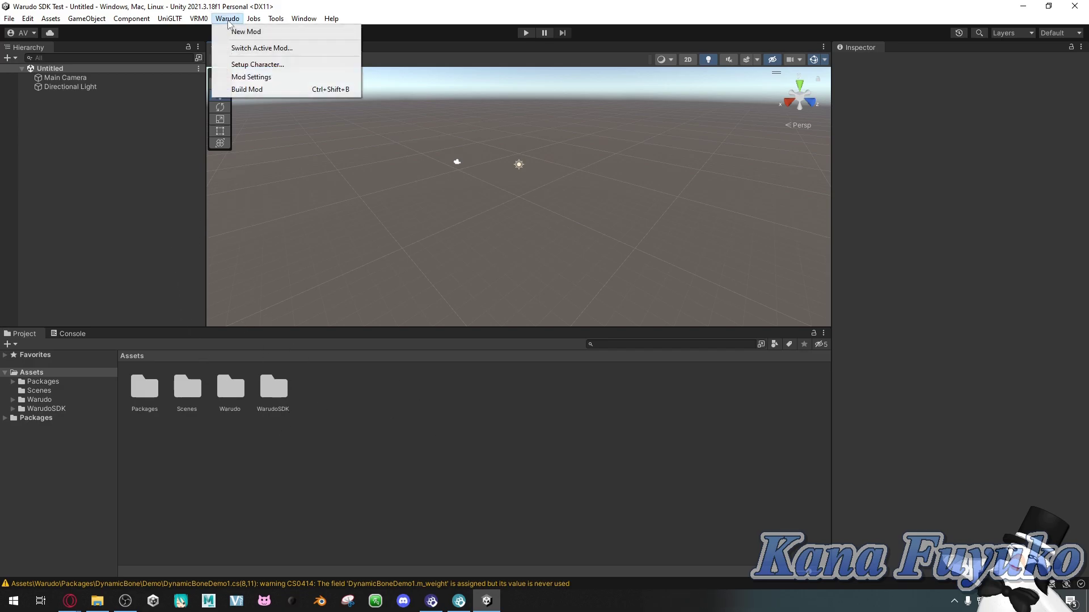
{"action": "left_click", "coordinate": [234, 31]}
{"action": "left_click", "coordinate": [509, 169]}
{"action": "type", "text": "K"}
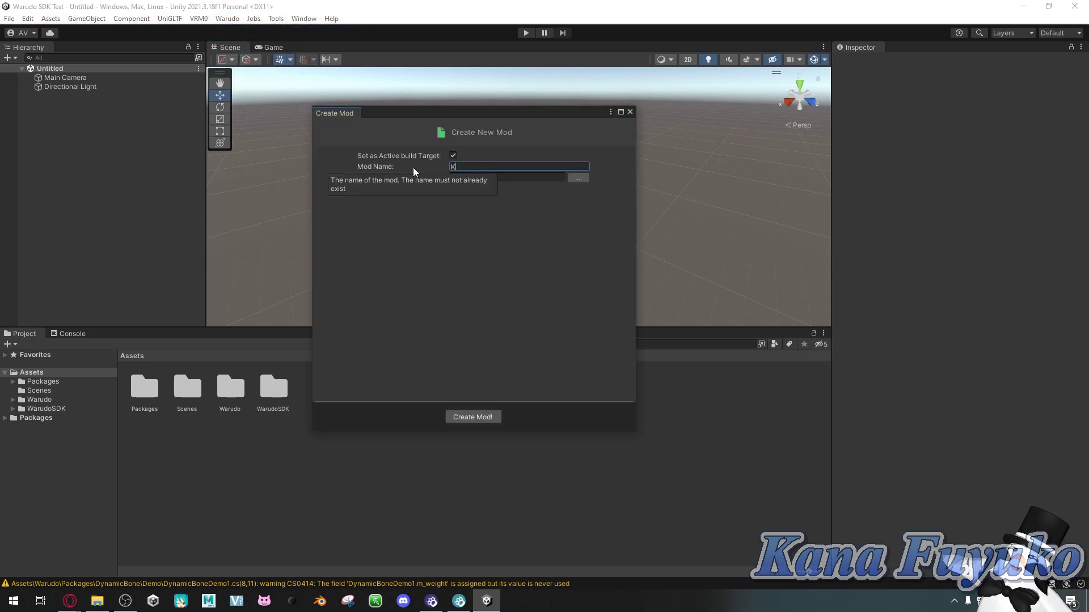
{"action": "type", "text": "ana Fuyuko"}
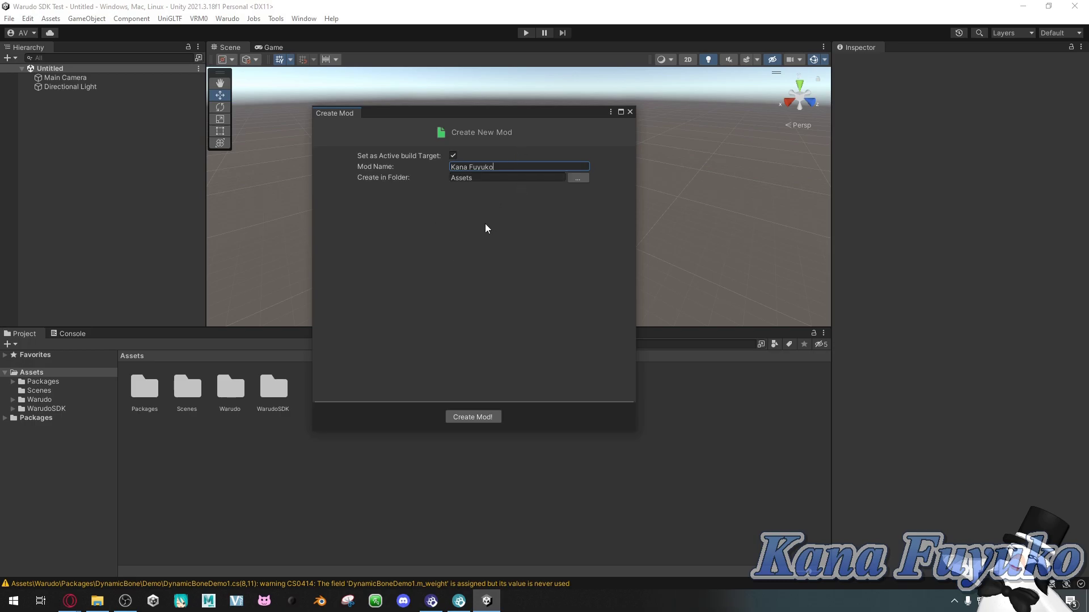
{"action": "left_click", "coordinate": [513, 176]}
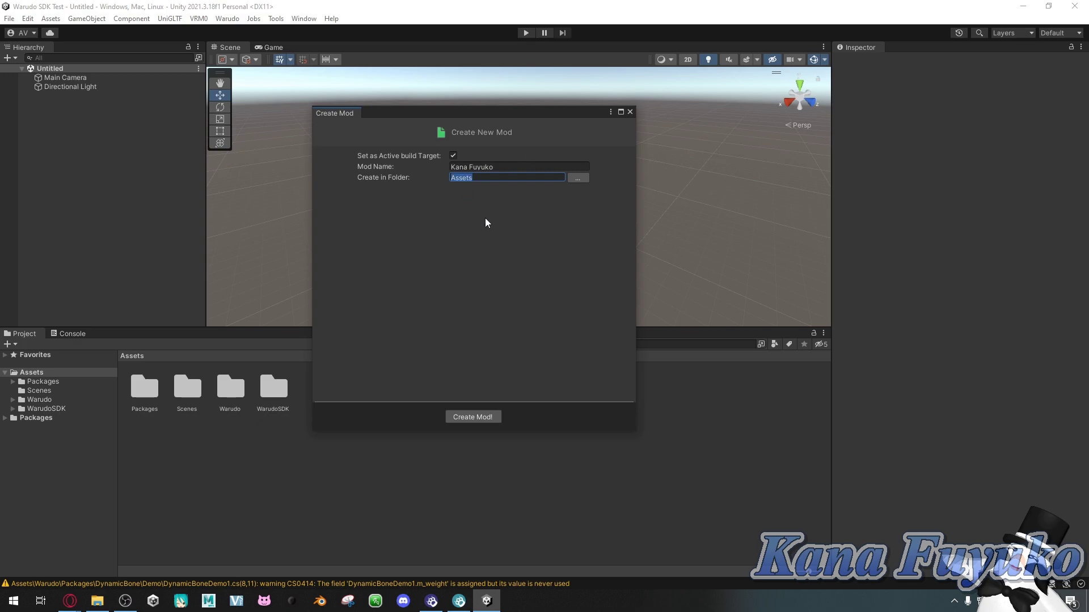
{"action": "left_click", "coordinate": [472, 418]}
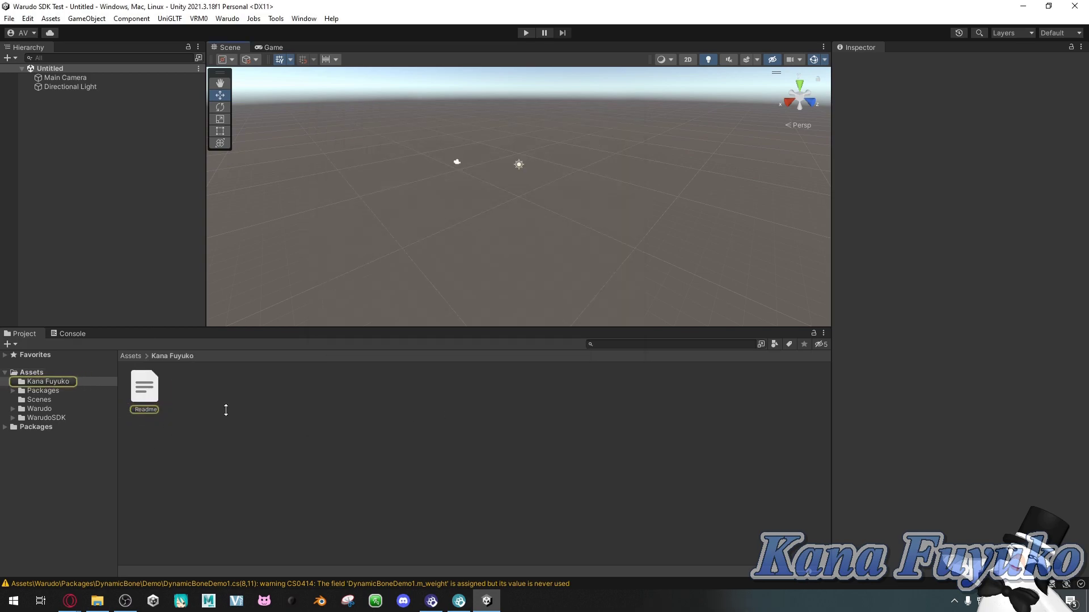
{"action": "left_click", "coordinate": [153, 387]}
{"action": "left_click", "coordinate": [444, 513]}
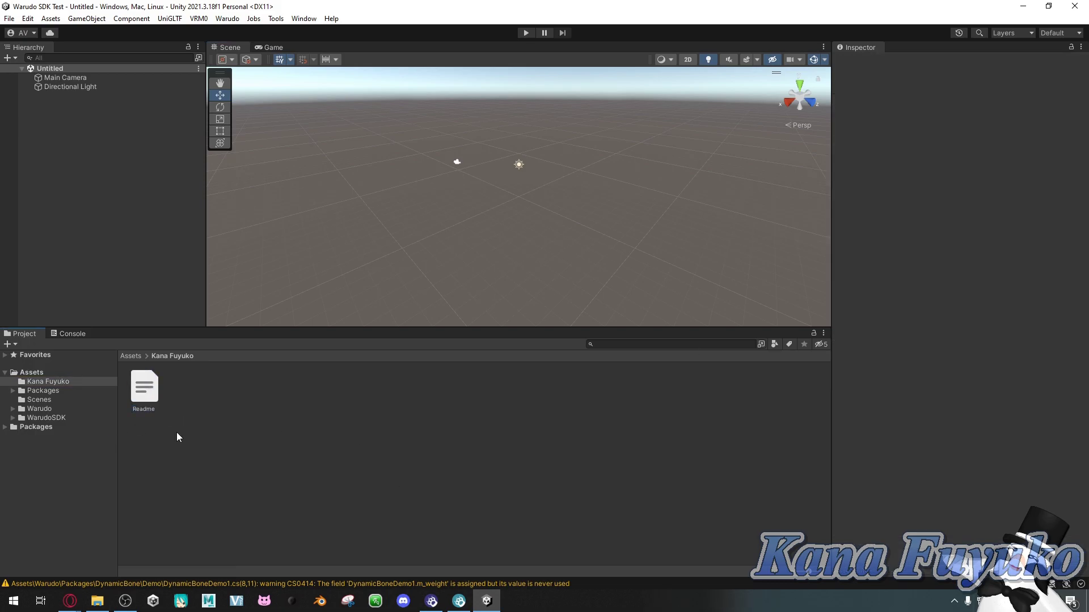
Switch to File Explorer and examine the FBX and VRM files in the Kana Fuyuko model folder
{"action": "left_click", "coordinate": [97, 601]}
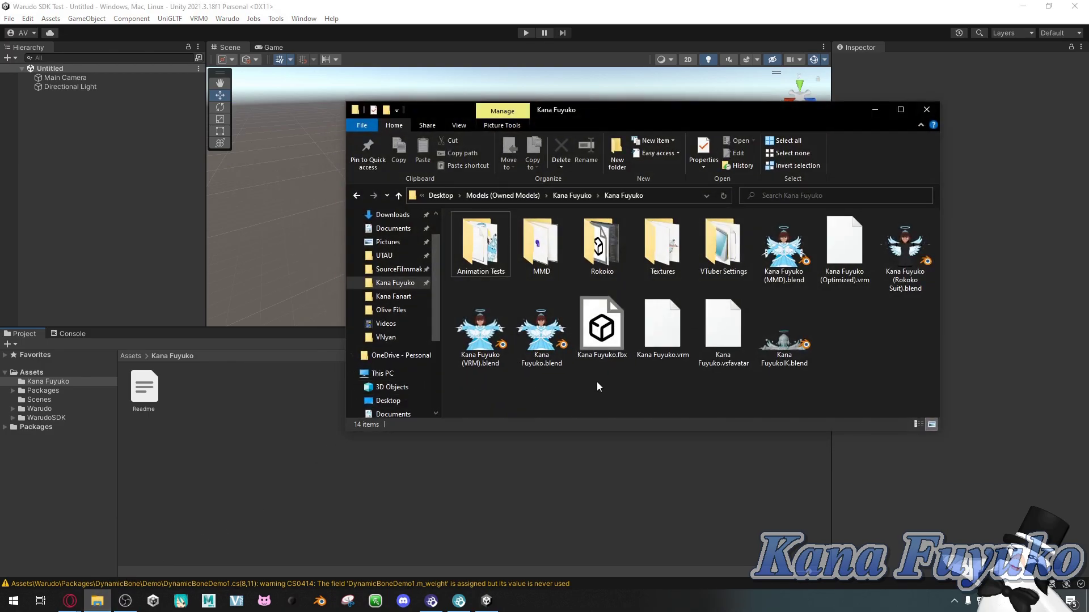
{"action": "left_click_drag", "start_coordinate": [601, 384], "coordinate": [651, 389]}
{"action": "left_click_drag", "start_coordinate": [591, 110], "coordinate": [652, 97]}
{"action": "left_click", "coordinate": [679, 342]}
{"action": "left_click_drag", "start_coordinate": [686, 356], "coordinate": [645, 357]}
{"action": "left_click_drag", "start_coordinate": [656, 303], "coordinate": [673, 332]}
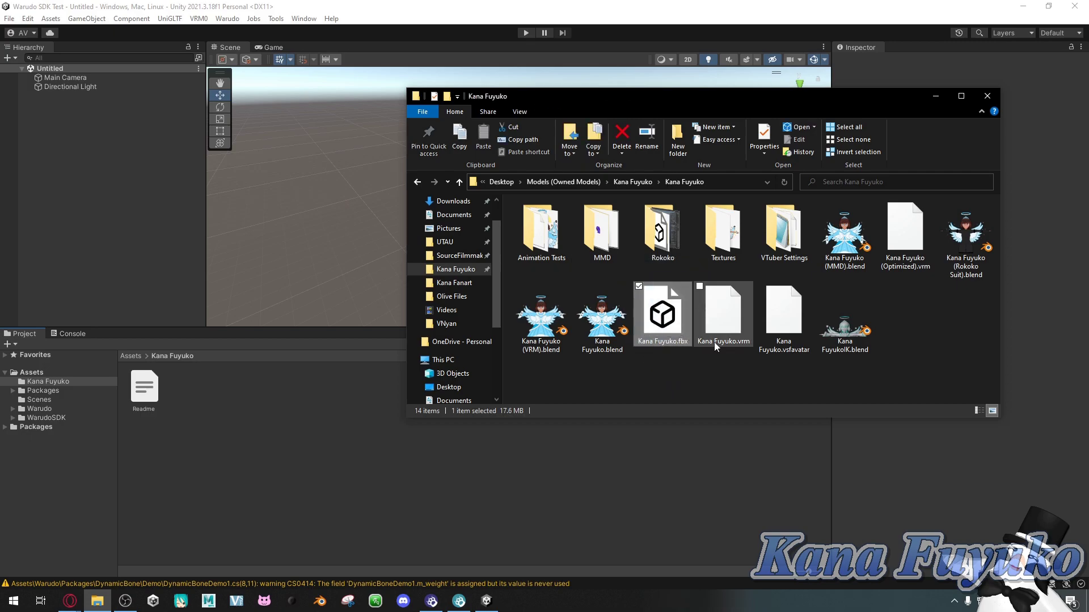
{"action": "mouse_move", "coordinate": [733, 372]}
{"action": "left_mouse_down"}
{"action": "mouse_move", "coordinate": [746, 309]}
{"action": "mouse_move", "coordinate": [720, 379]}
{"action": "mouse_move", "coordinate": [726, 369]}
{"action": "left_mouse_up"}
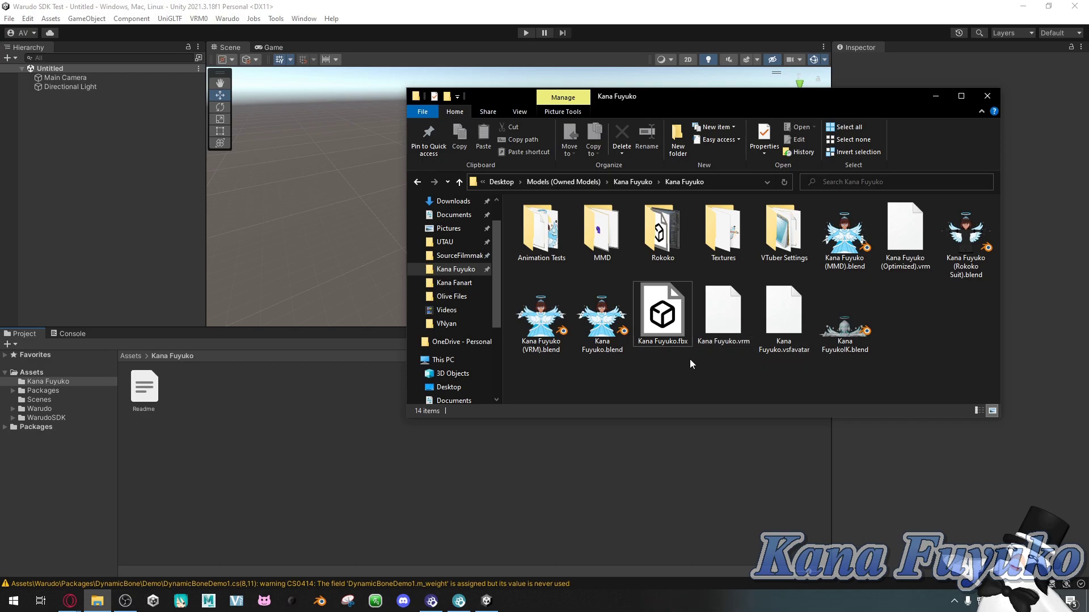
{"action": "mouse_move", "coordinate": [680, 367]}
{"action": "left_mouse_down"}
{"action": "mouse_move", "coordinate": [675, 340]}
{"action": "mouse_move", "coordinate": [668, 367]}
{"action": "left_mouse_up"}
Return to Unity and check which VRM 0.x import and export commands are available
{"action": "left_click", "coordinate": [226, 28]}
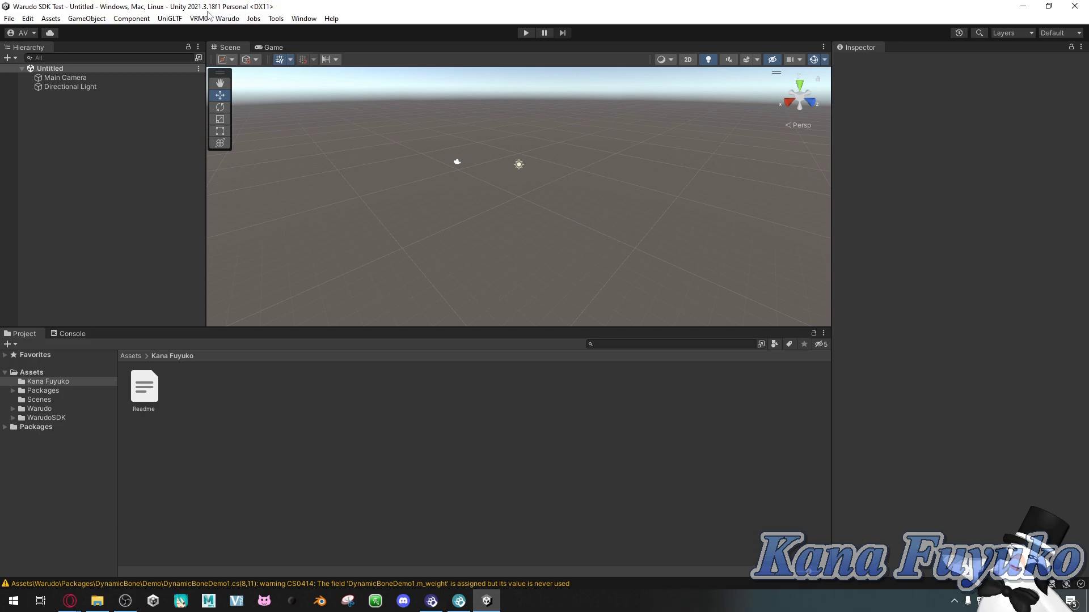
{"action": "left_click", "coordinate": [208, 20]}
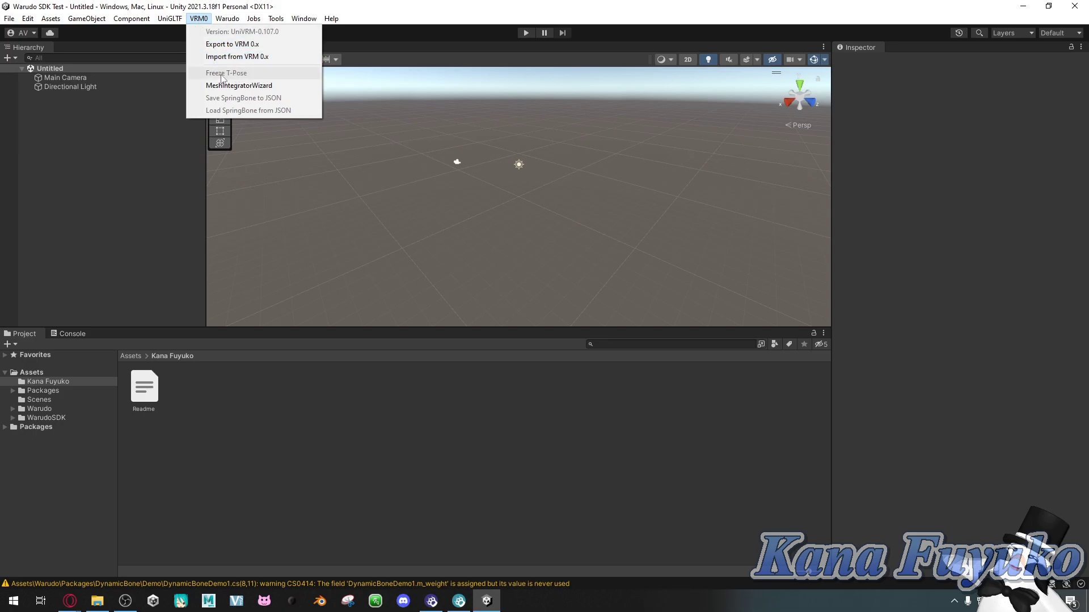
{"action": "left_click", "coordinate": [183, 214]}
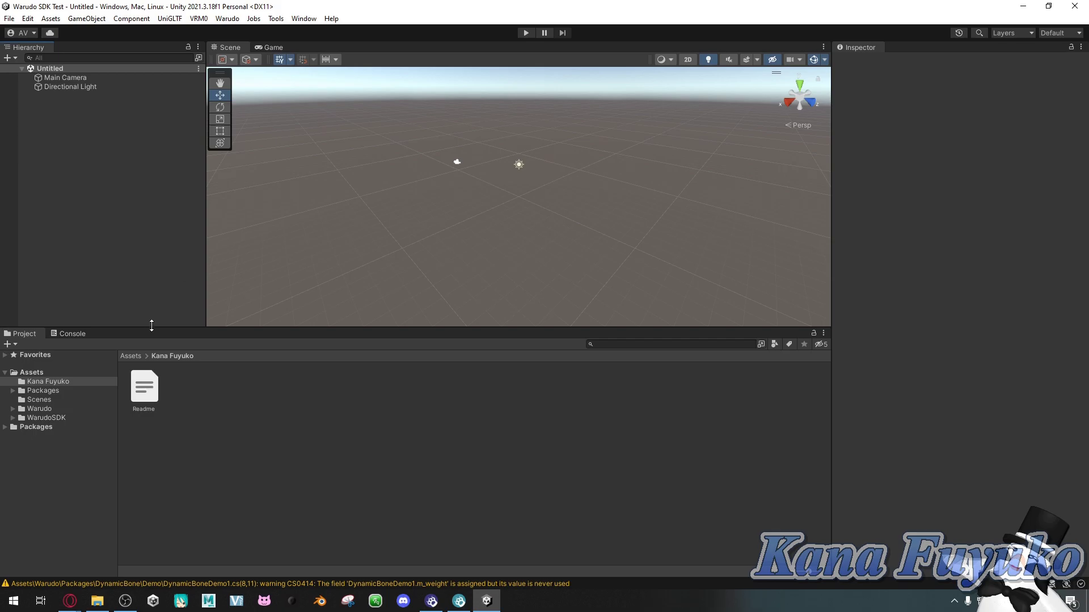
Switch to File Explorer and import Kana Fuyuko.fbx and the Textures folder into the Kana Fuyuko mod folder in Unity
{"action": "left_click", "coordinate": [97, 601]}
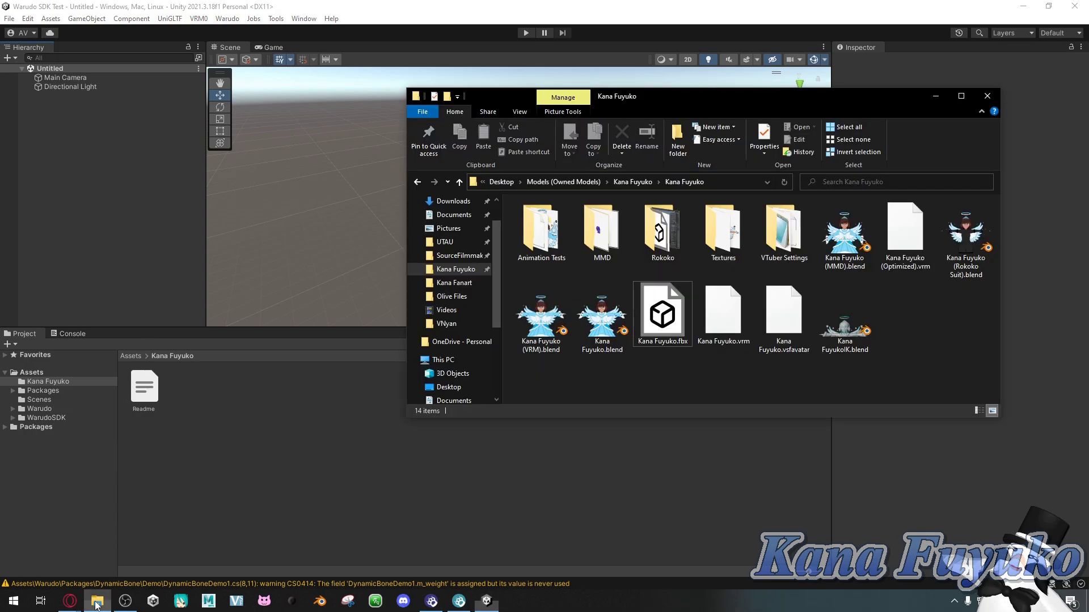
{"action": "mouse_move", "coordinate": [663, 371]}
{"action": "left_mouse_down"}
{"action": "mouse_move", "coordinate": [666, 336]}
{"action": "mouse_move", "coordinate": [702, 325]}
{"action": "mouse_move", "coordinate": [664, 364]}
{"action": "mouse_move", "coordinate": [670, 337]}
{"action": "mouse_move", "coordinate": [667, 372]}
{"action": "left_mouse_up"}
{"action": "left_click_drag", "start_coordinate": [688, 370], "coordinate": [659, 318]}
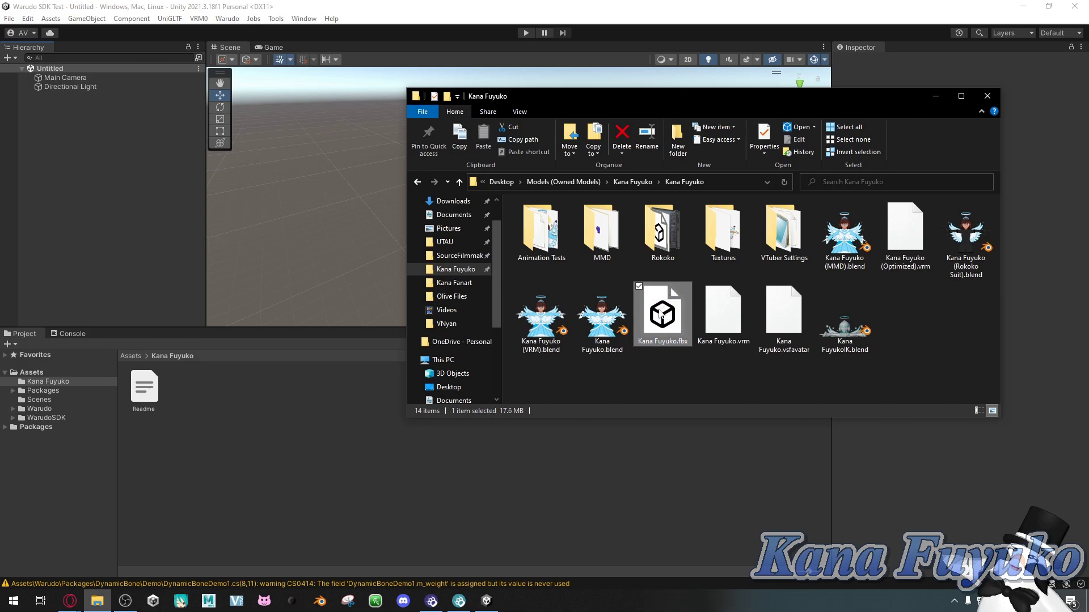
{"action": "left_click", "coordinate": [679, 367]}
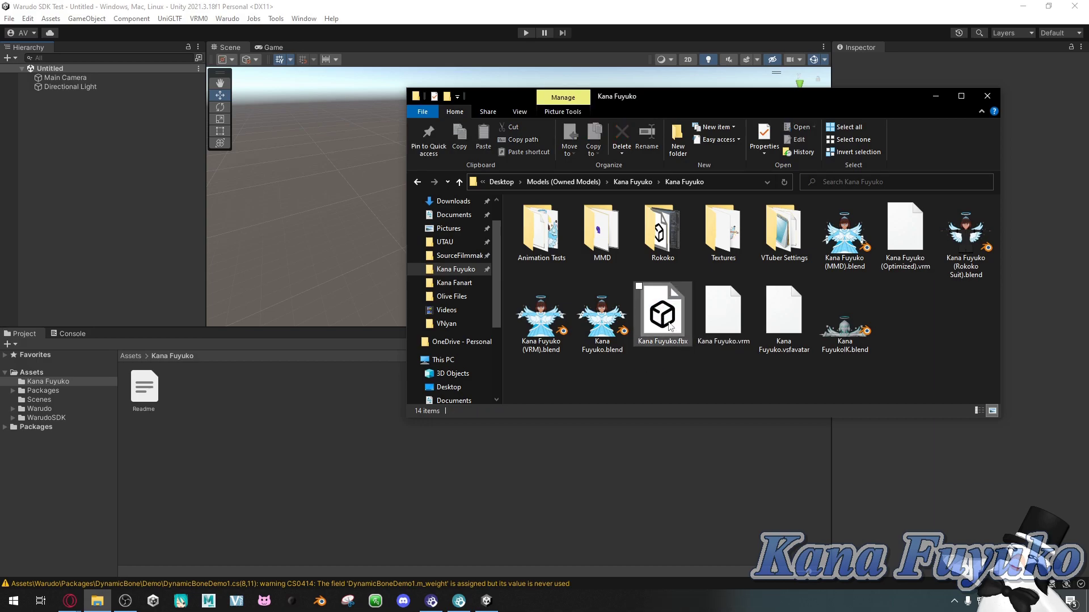
{"action": "mouse_move", "coordinate": [675, 354]}
{"action": "left_mouse_down"}
{"action": "mouse_move", "coordinate": [672, 334]}
{"action": "mouse_move", "coordinate": [658, 345]}
{"action": "mouse_move", "coordinate": [684, 298]}
{"action": "mouse_move", "coordinate": [683, 365]}
{"action": "mouse_move", "coordinate": [672, 352]}
{"action": "left_mouse_up"}
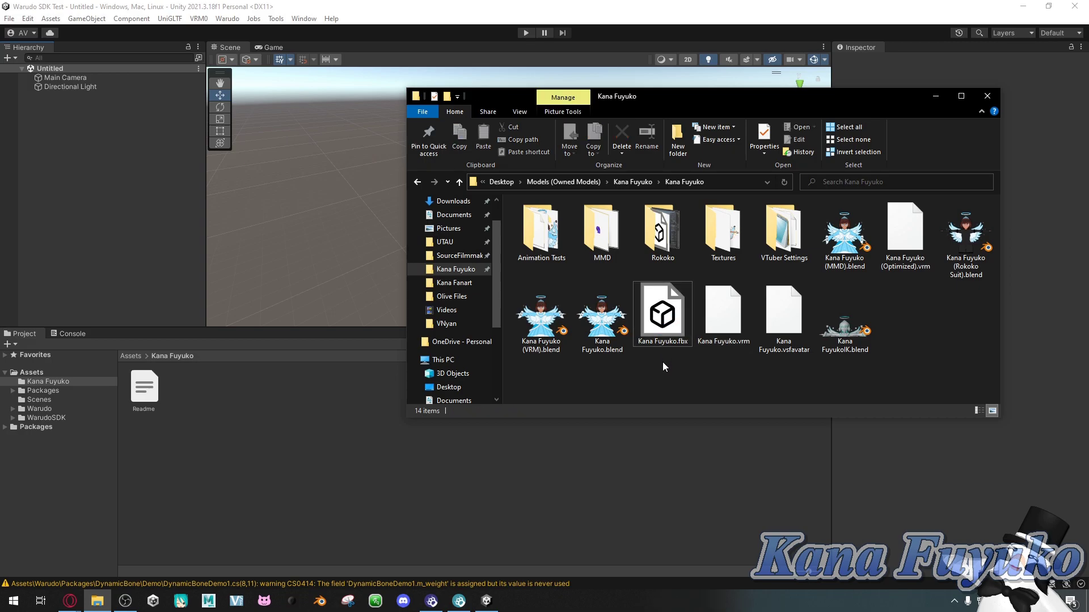
{"action": "left_click_drag", "start_coordinate": [711, 290], "coordinate": [719, 373]}
{"action": "left_click_drag", "start_coordinate": [739, 362], "coordinate": [699, 400]}
{"action": "left_click_drag", "start_coordinate": [738, 368], "coordinate": [680, 353]}
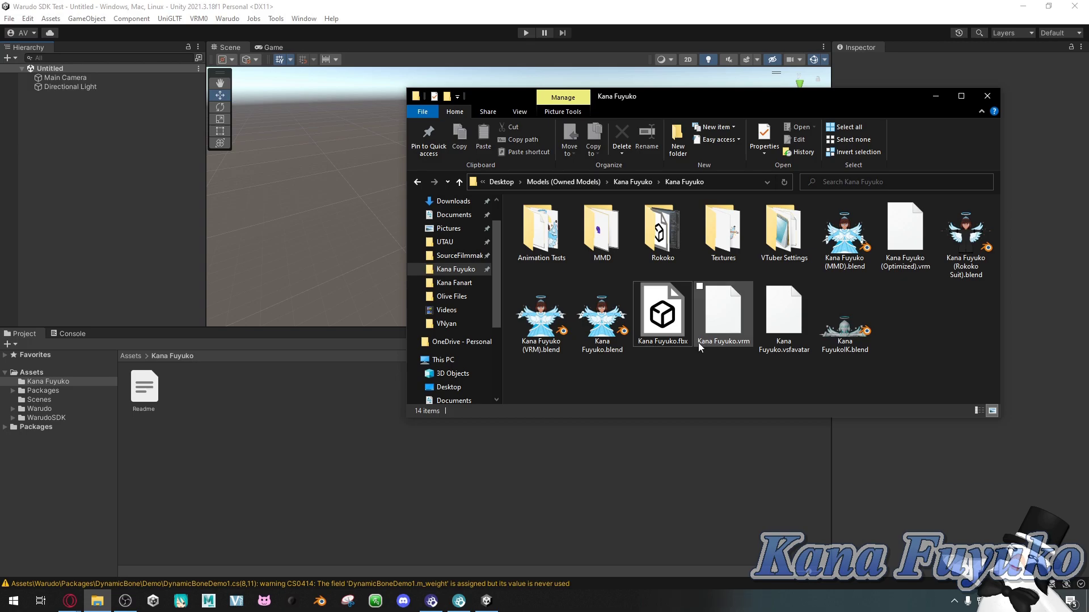
{"action": "mouse_move", "coordinate": [721, 367]}
{"action": "left_mouse_down"}
{"action": "mouse_move", "coordinate": [742, 347]}
{"action": "mouse_move", "coordinate": [709, 352]}
{"action": "mouse_move", "coordinate": [719, 362]}
{"action": "mouse_move", "coordinate": [732, 342]}
{"action": "mouse_move", "coordinate": [716, 369]}
{"action": "left_mouse_up"}
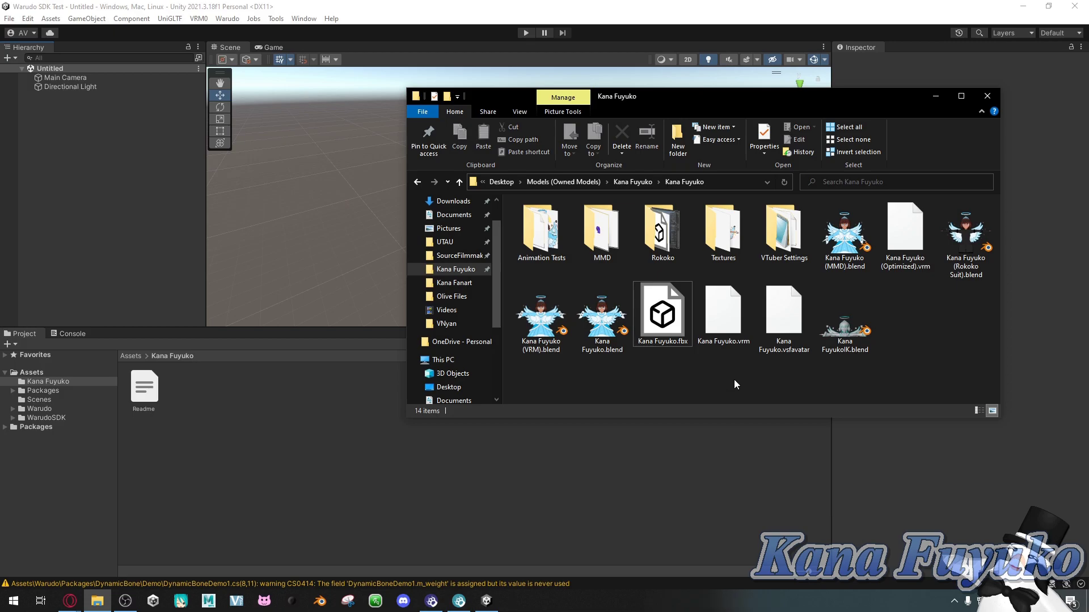
{"action": "left_click_drag", "start_coordinate": [669, 311], "coordinate": [514, 325]}
{"action": "left_click_drag", "start_coordinate": [706, 336], "coordinate": [296, 430]}
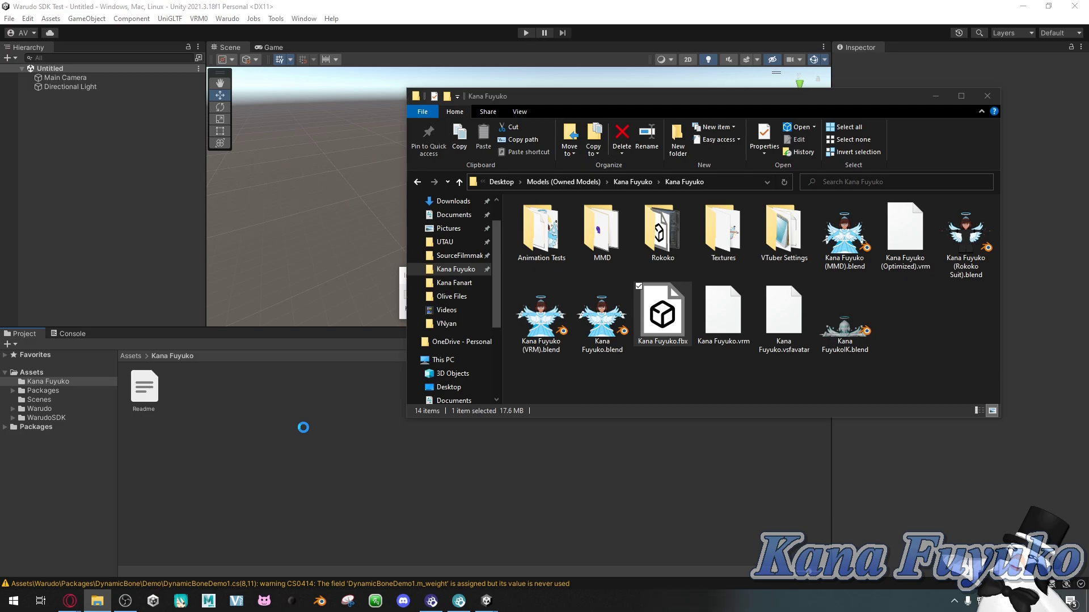
{"action": "left_click_drag", "start_coordinate": [717, 241], "coordinate": [222, 425]}
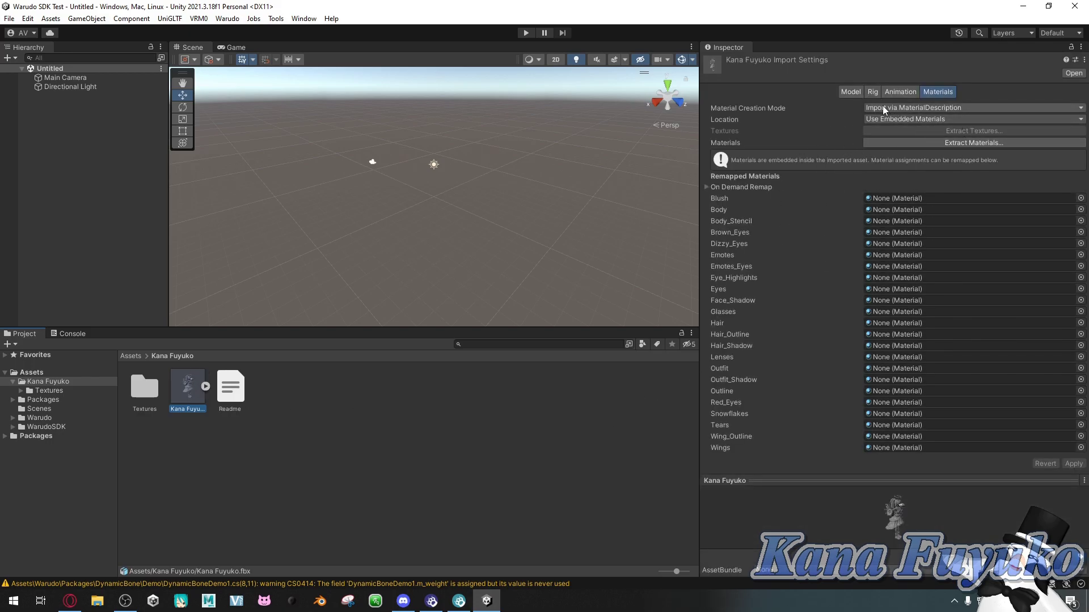
Enable Read/Write and Legacy Blend Shape Normals in the Kana Fuyuko model's import settings and apply them
{"action": "left_click", "coordinate": [851, 92]}
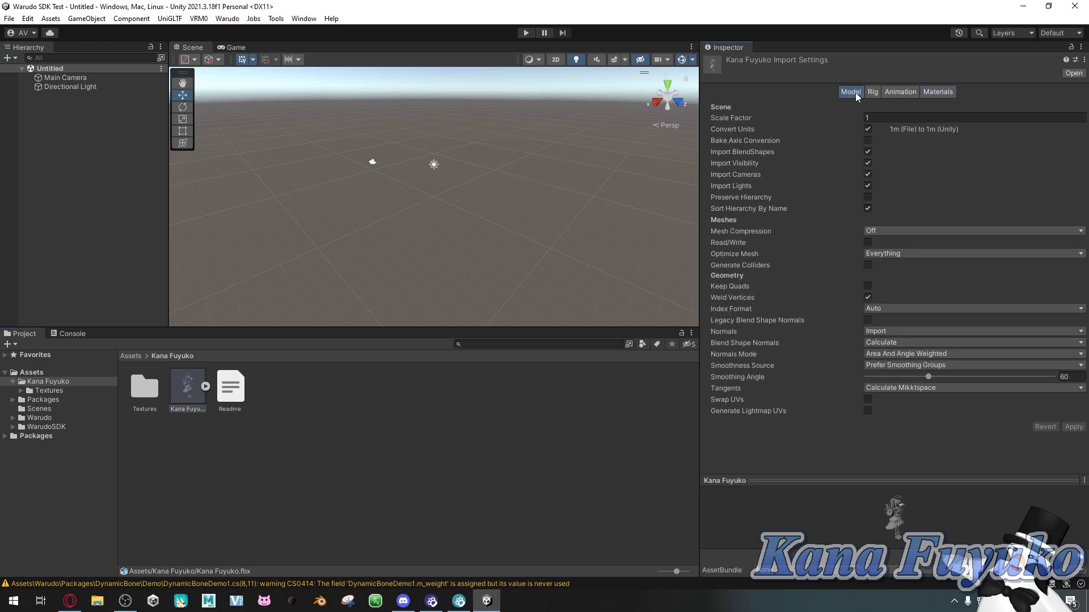
{"action": "left_click", "coordinate": [867, 243]}
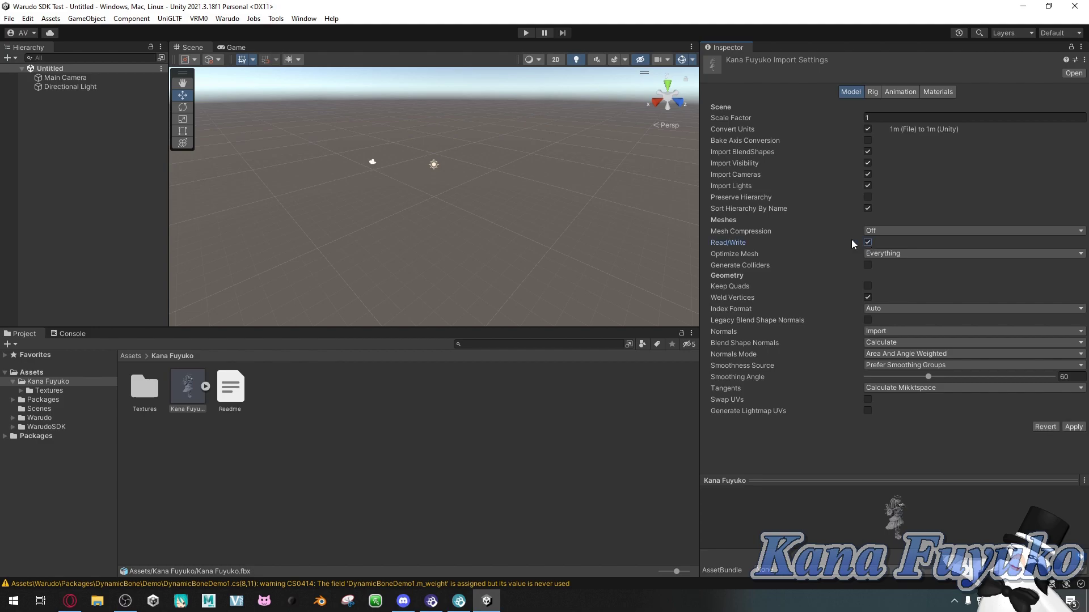
{"action": "left_click", "coordinate": [867, 320]}
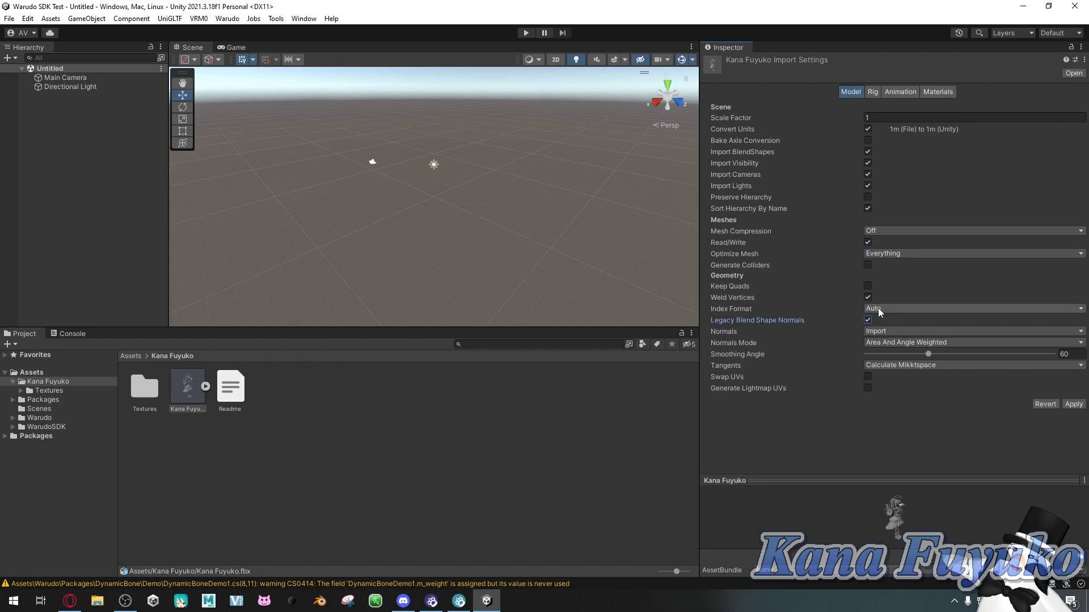
{"action": "left_click", "coordinate": [1073, 404]}
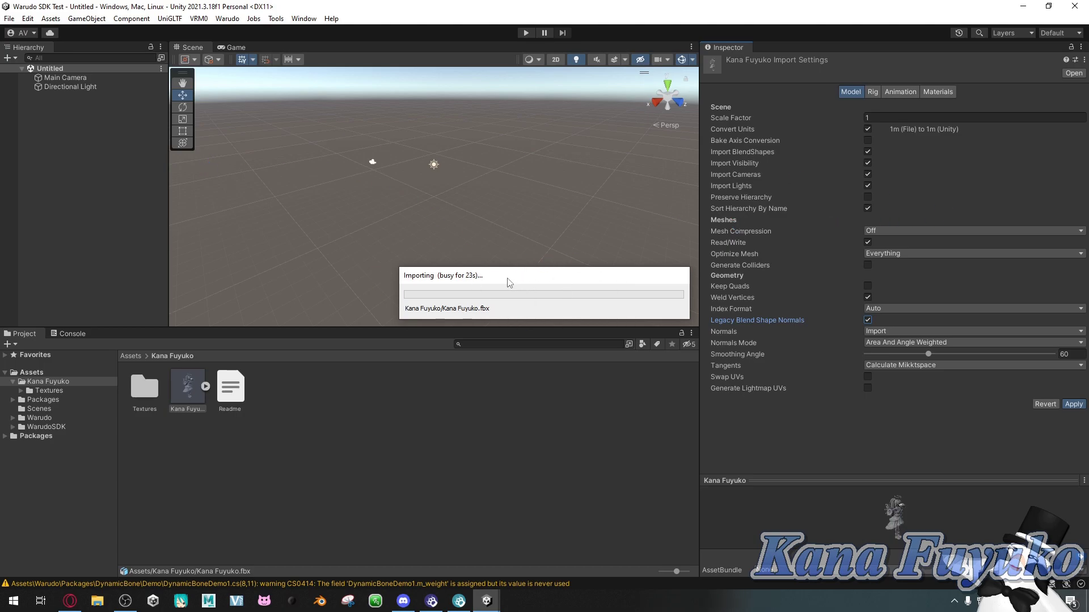
Set the Kana Fuyuko model's rig animation type to Humanoid and apply the change
{"action": "left_click", "coordinate": [874, 91]}
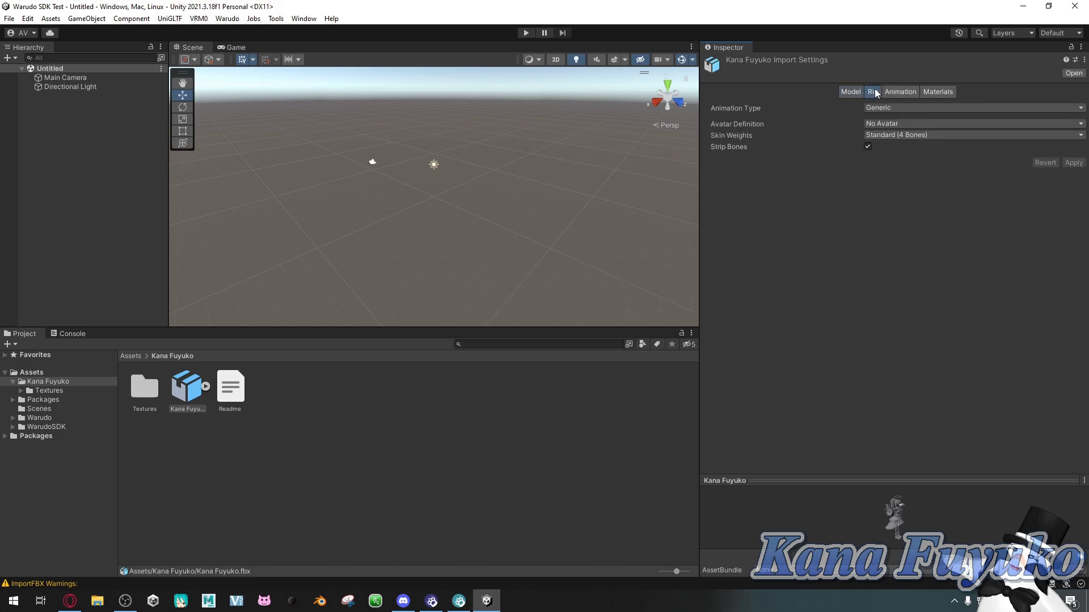
{"action": "left_click", "coordinate": [874, 109]}
{"action": "left_click", "coordinate": [870, 158]}
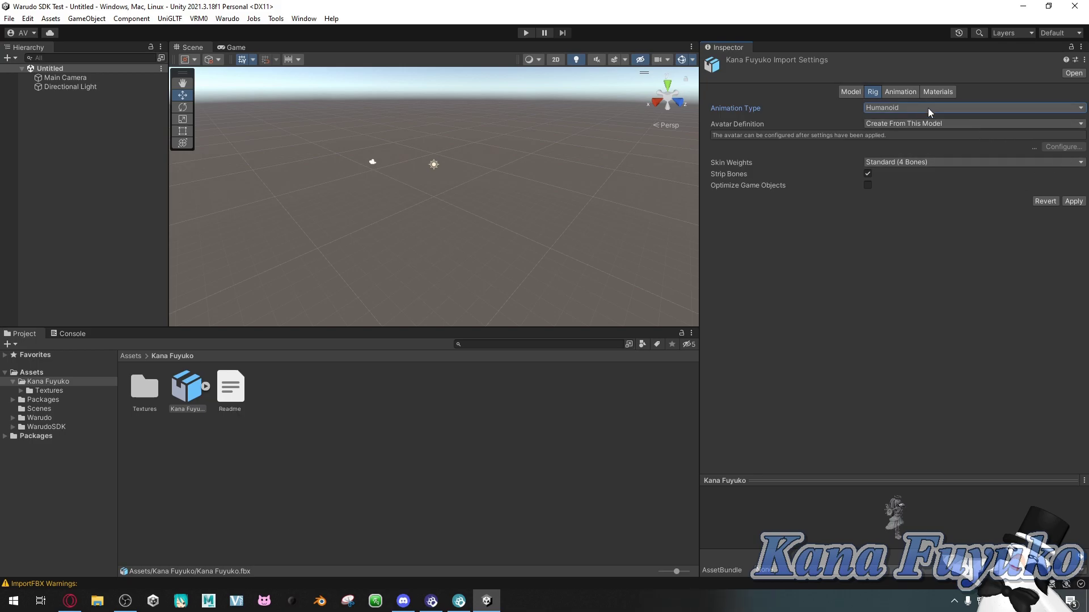
{"action": "left_click", "coordinate": [1073, 201]}
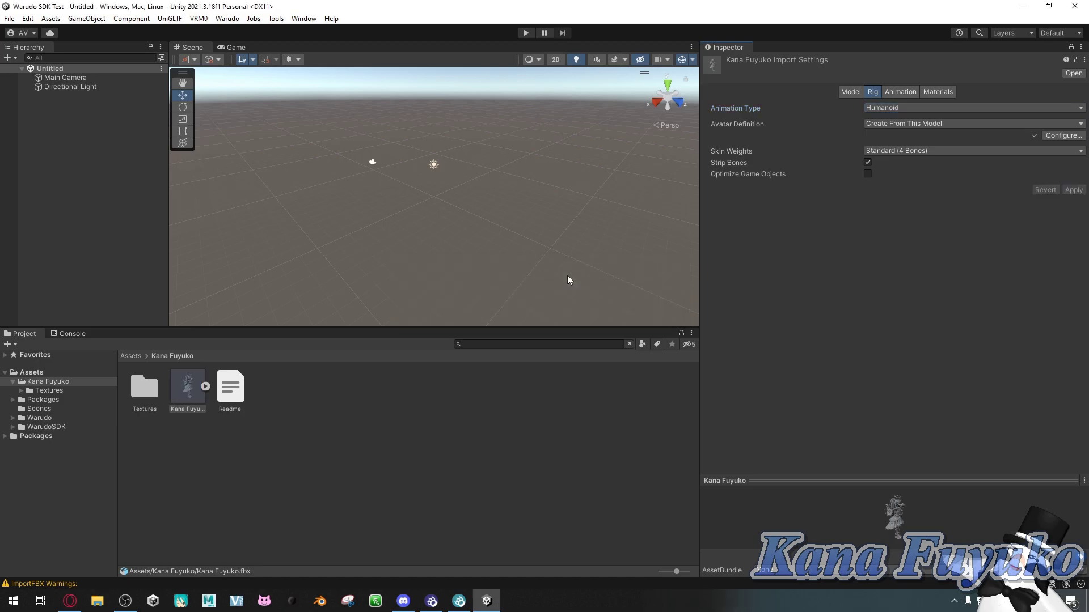
Configure the Kana Fuyuko avatar by clearing the Jaw bone from the head mapping, and return to the body mapping
{"action": "left_click", "coordinate": [1058, 136]}
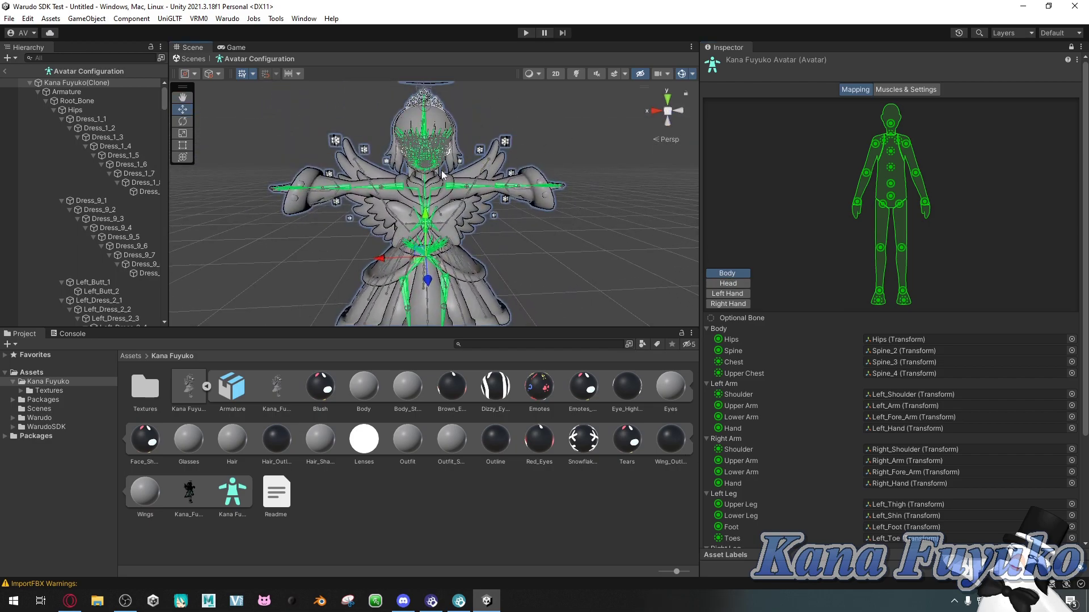
{"action": "right_click_drag", "start_coordinate": [503, 179], "coordinate": [506, 170]}
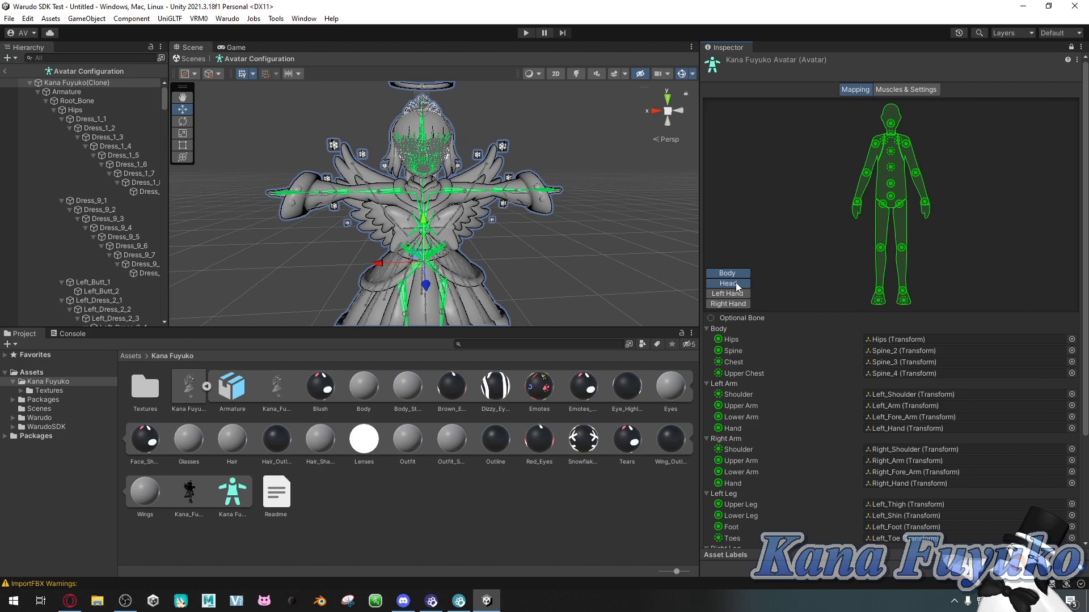
{"action": "left_click", "coordinate": [728, 283]}
{"action": "left_click", "coordinate": [914, 248]}
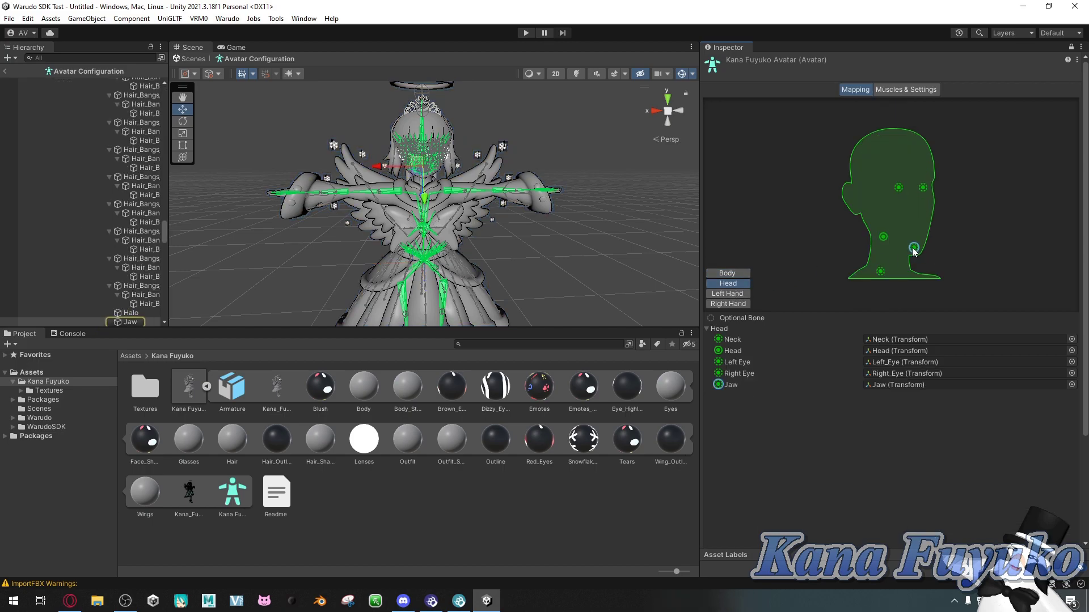
{"action": "key", "text": "Delete"}
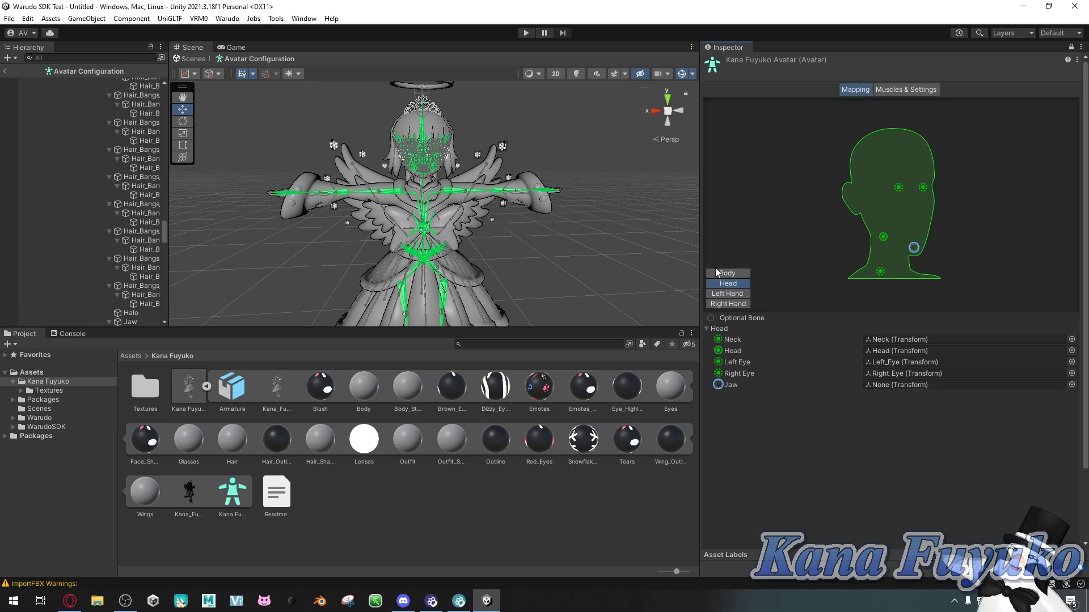
{"action": "left_click", "coordinate": [739, 273]}
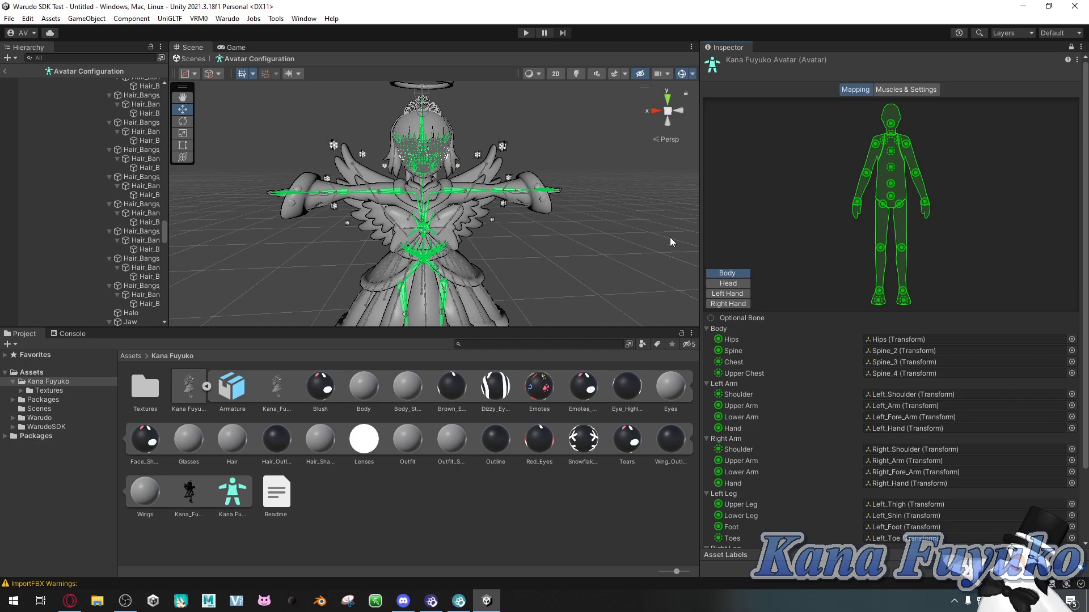
In the left hand mapping, assign Left_Index_Proximal, Left_Index_Medial and Left_Index_Distal to the index finger's proximal, intermediate and distal slots
{"action": "left_click", "coordinate": [728, 293]}
{"action": "right_click_drag", "start_coordinate": [530, 196], "coordinate": [433, 215]}
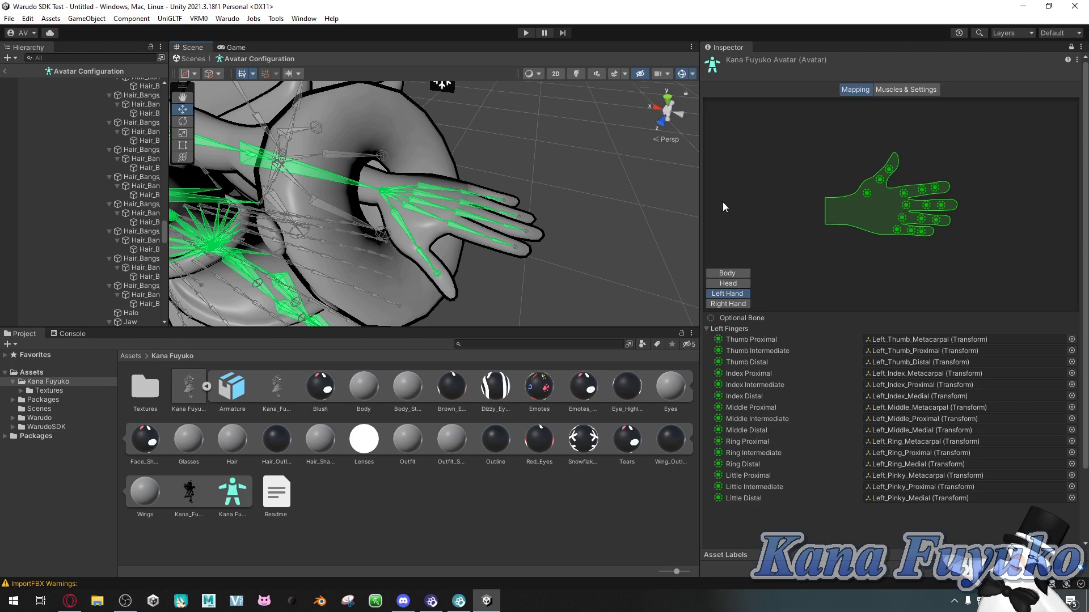
{"action": "left_click", "coordinate": [893, 339]}
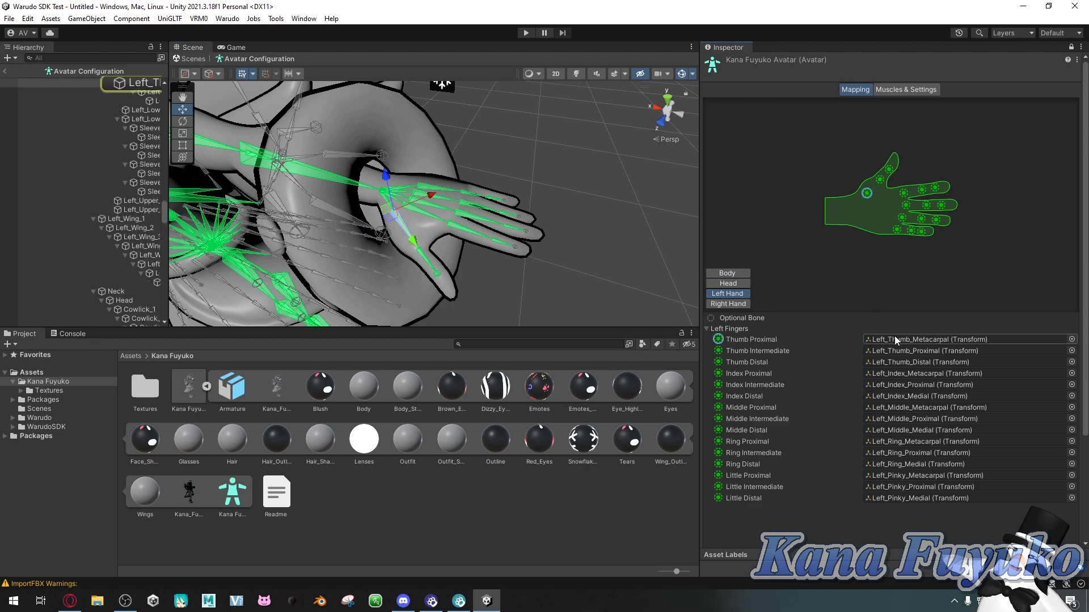
{"action": "left_click", "coordinate": [903, 372]}
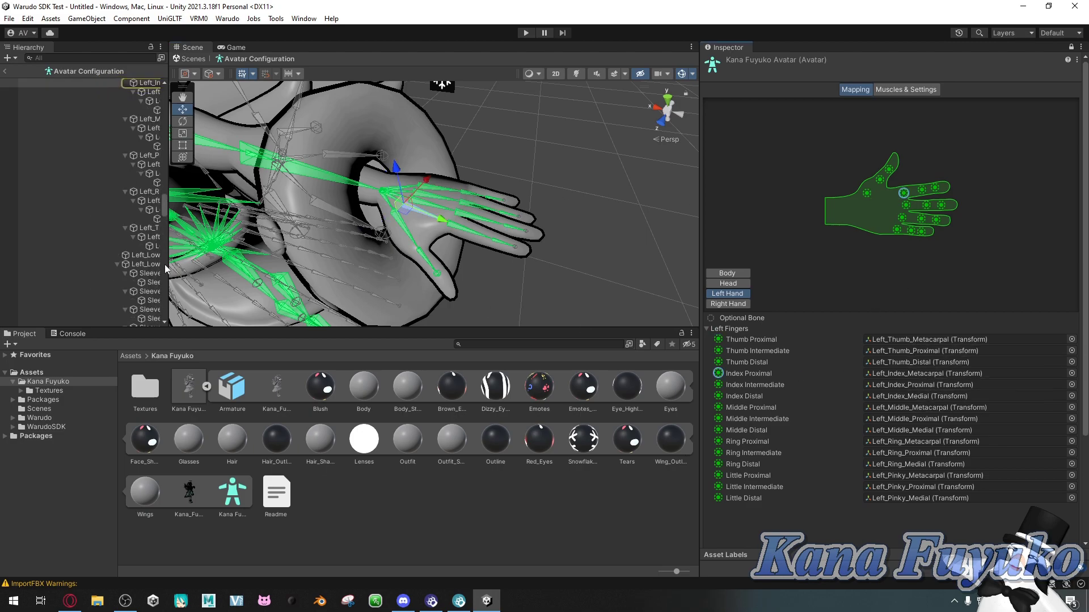
{"action": "left_click", "coordinate": [169, 179]}
{"action": "left_click_drag", "start_coordinate": [168, 179], "coordinate": [245, 179]}
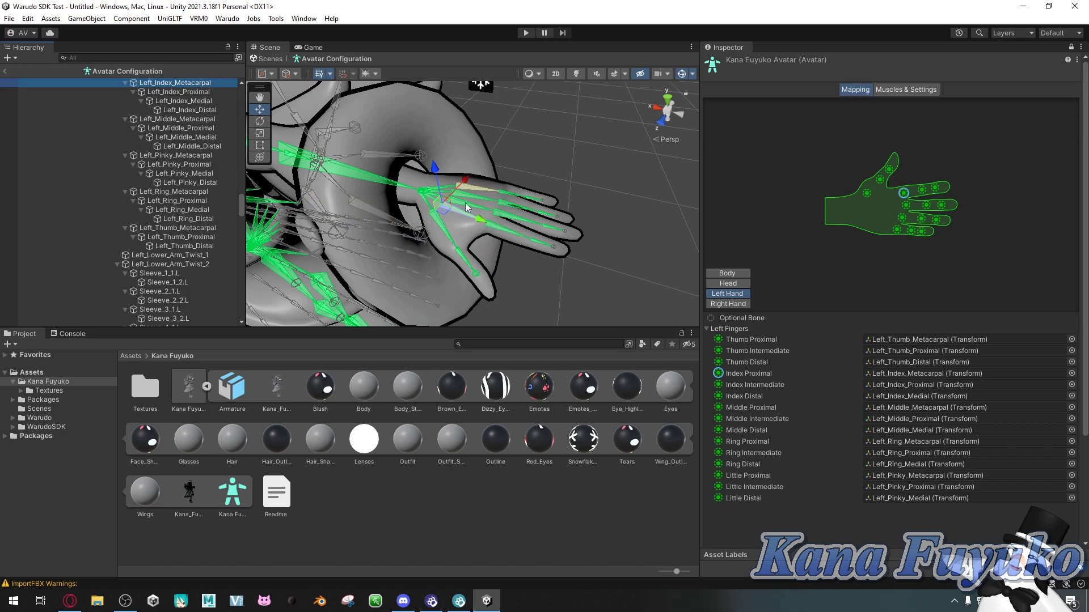
{"action": "left_click", "coordinate": [169, 93]}
{"action": "left_click_drag", "start_coordinate": [168, 95], "coordinate": [879, 375]}
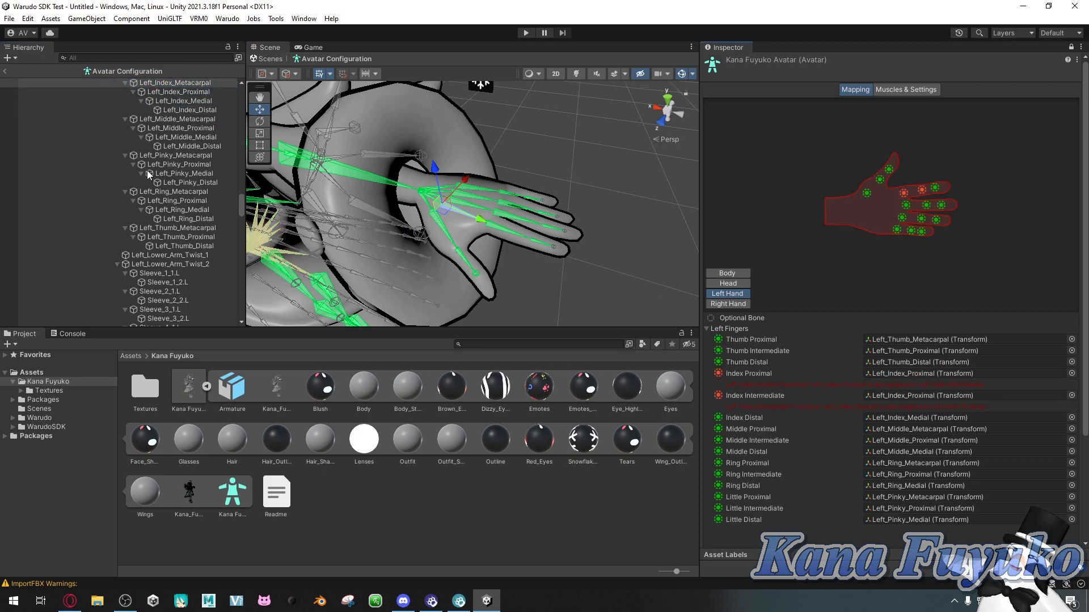
{"action": "left_click_drag", "start_coordinate": [181, 103], "coordinate": [820, 406]}
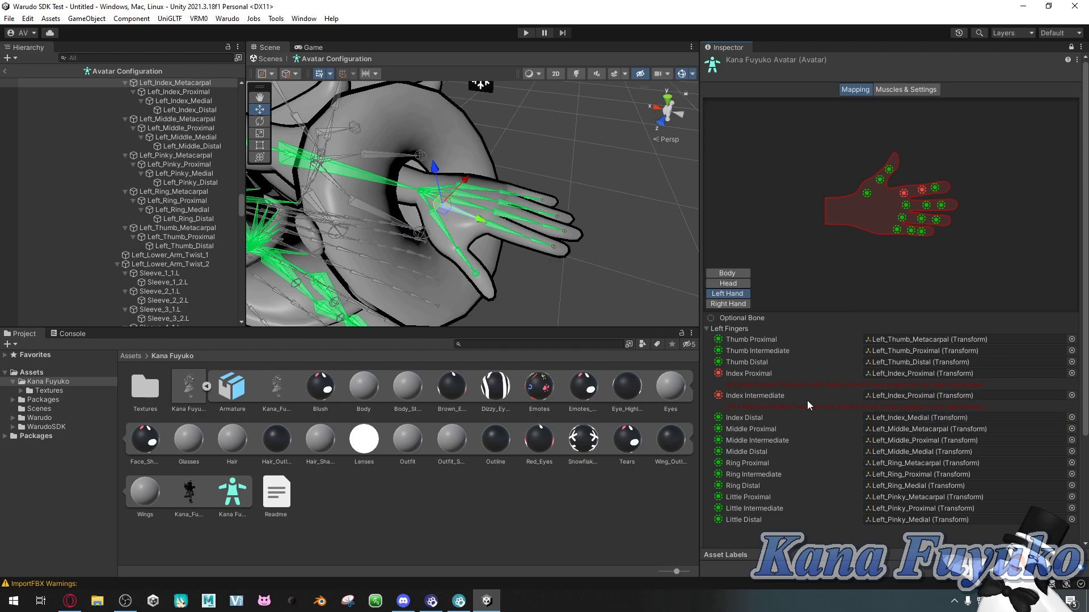
{"action": "left_click_drag", "start_coordinate": [181, 101], "coordinate": [882, 392]}
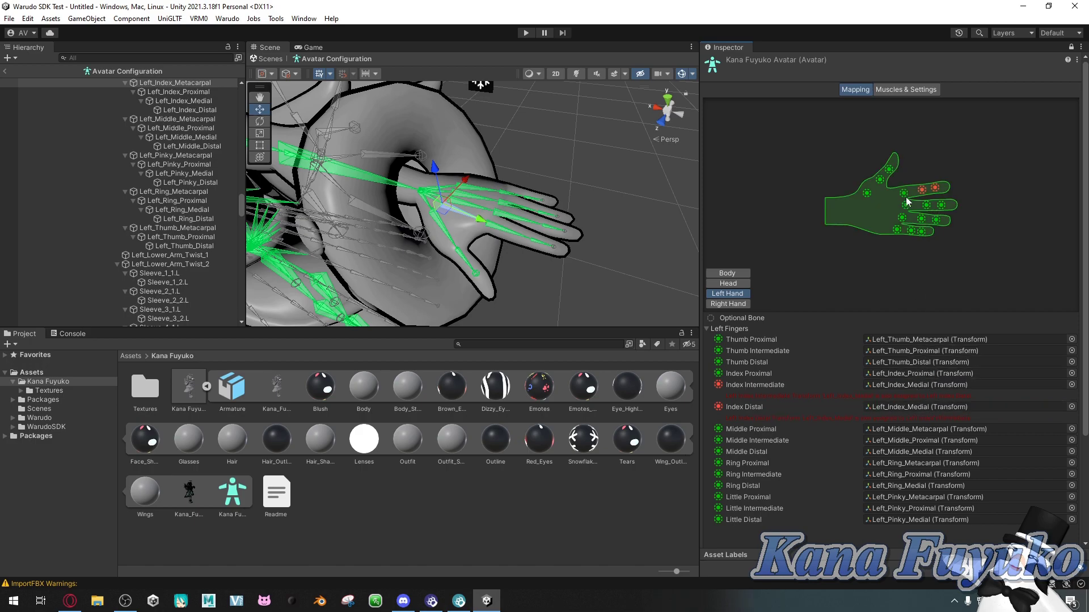
{"action": "left_click_drag", "start_coordinate": [187, 111], "coordinate": [896, 411]}
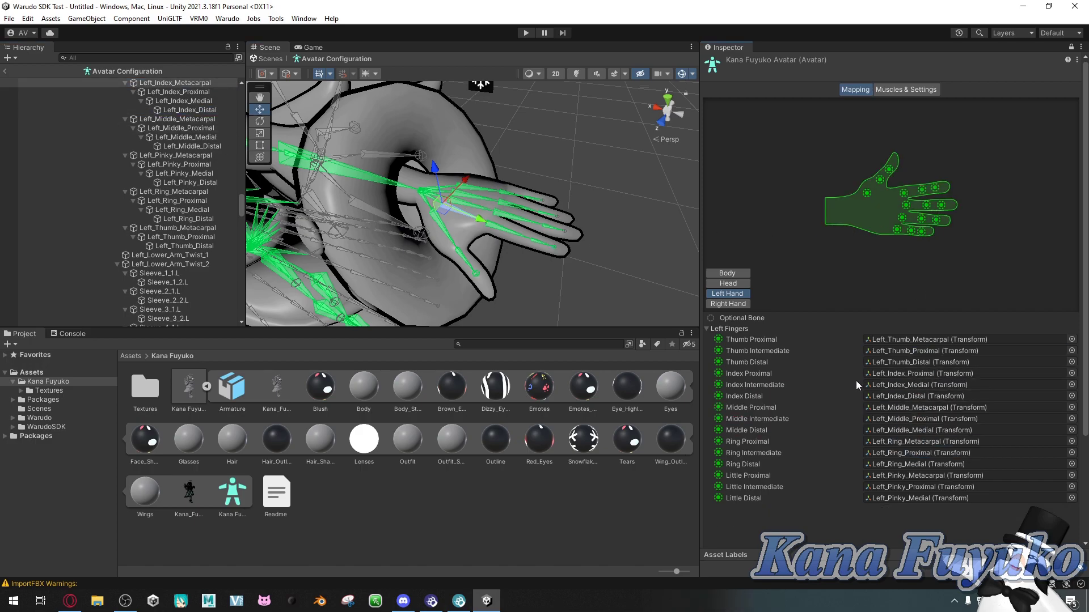
Assign Left_Ring_Proximal, Left_Ring_Medial and Left_Ring_Distal to the left ring finger's proximal, intermediate and distal slots
{"action": "left_click_drag", "start_coordinate": [174, 165], "coordinate": [869, 479]}
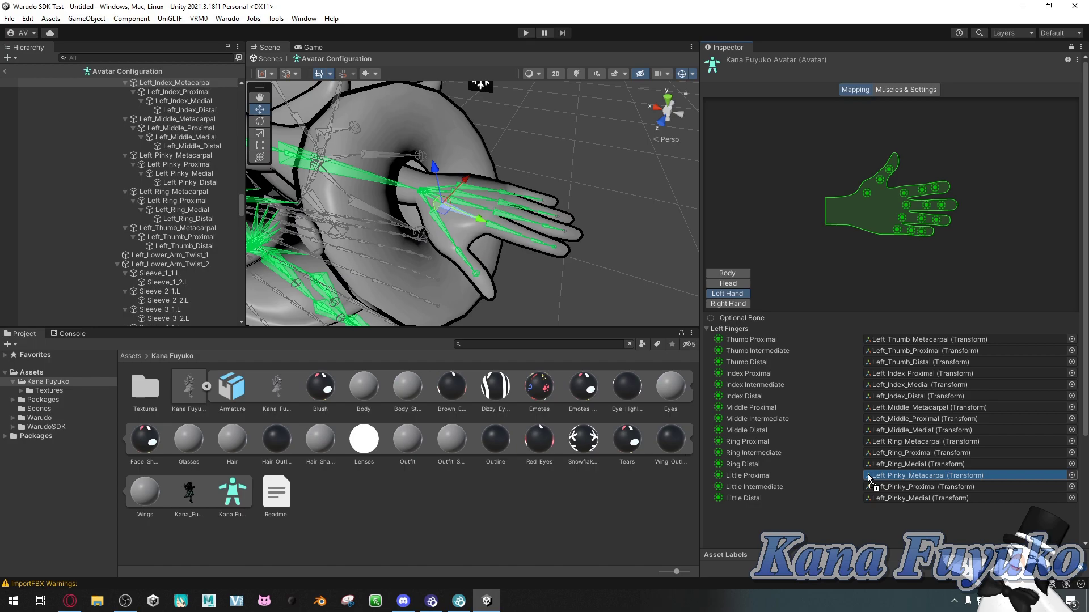
{"action": "left_click_drag", "start_coordinate": [870, 479], "coordinate": [869, 479]}
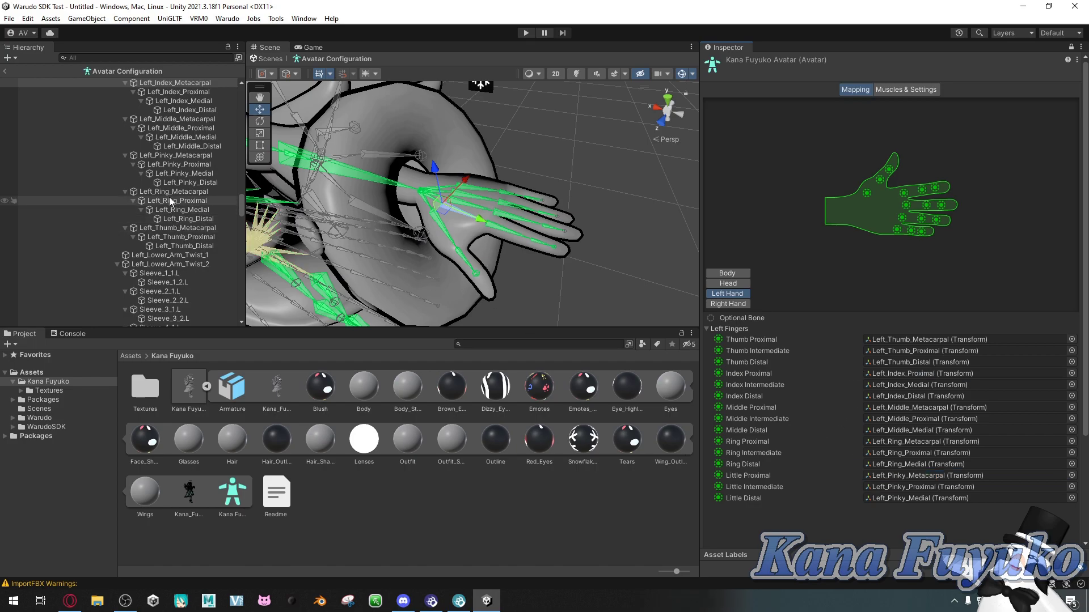
{"action": "left_click_drag", "start_coordinate": [177, 200], "coordinate": [873, 442]}
{"action": "left_click_drag", "start_coordinate": [776, 445], "coordinate": [898, 463]}
{"action": "left_click_drag", "start_coordinate": [187, 219], "coordinate": [912, 465]}
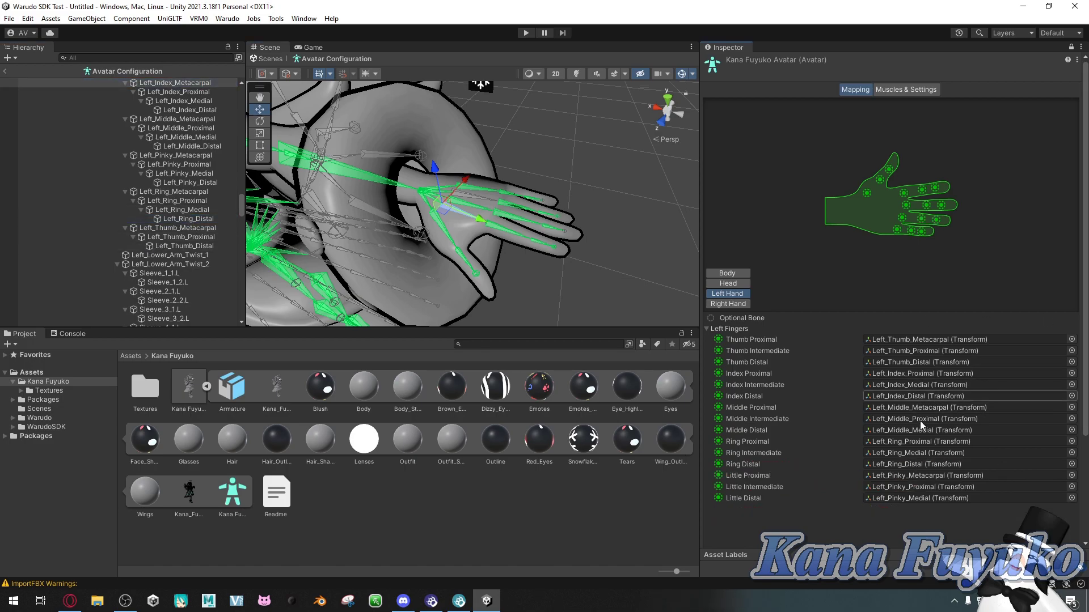
Assign Left_Pinky_Proximal, Left_Pinky_Medial and Left_Pinky_Distal to the left little finger's proximal, intermediate and distal slots
{"action": "left_click", "coordinate": [728, 273]}
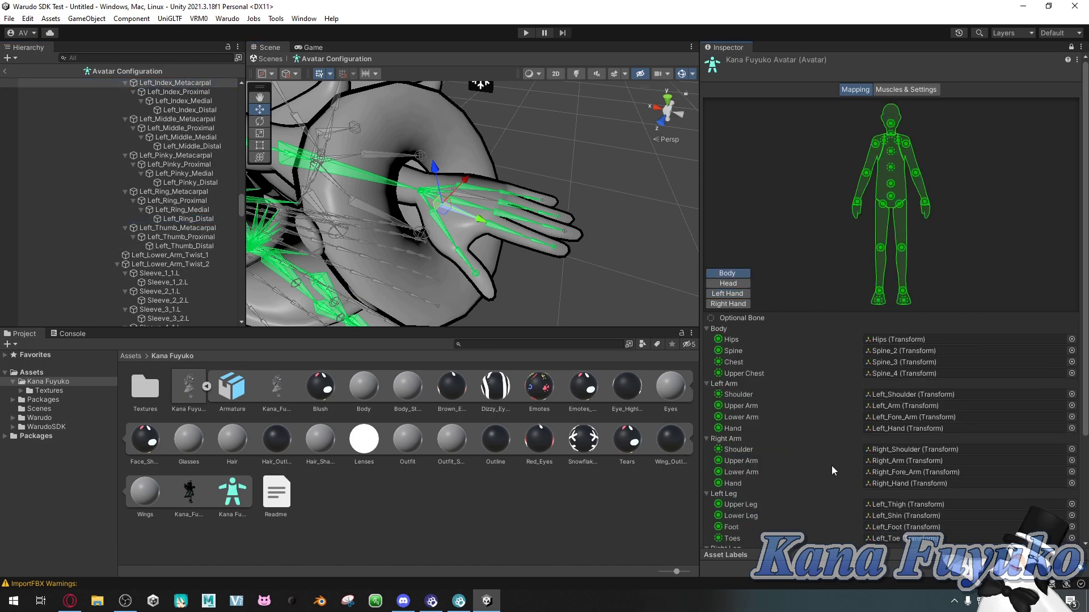
{"action": "key", "text": "s"}
{"action": "right_click_drag", "start_coordinate": [466, 253], "coordinate": [480, 152]}
{"action": "key", "text": "w"}
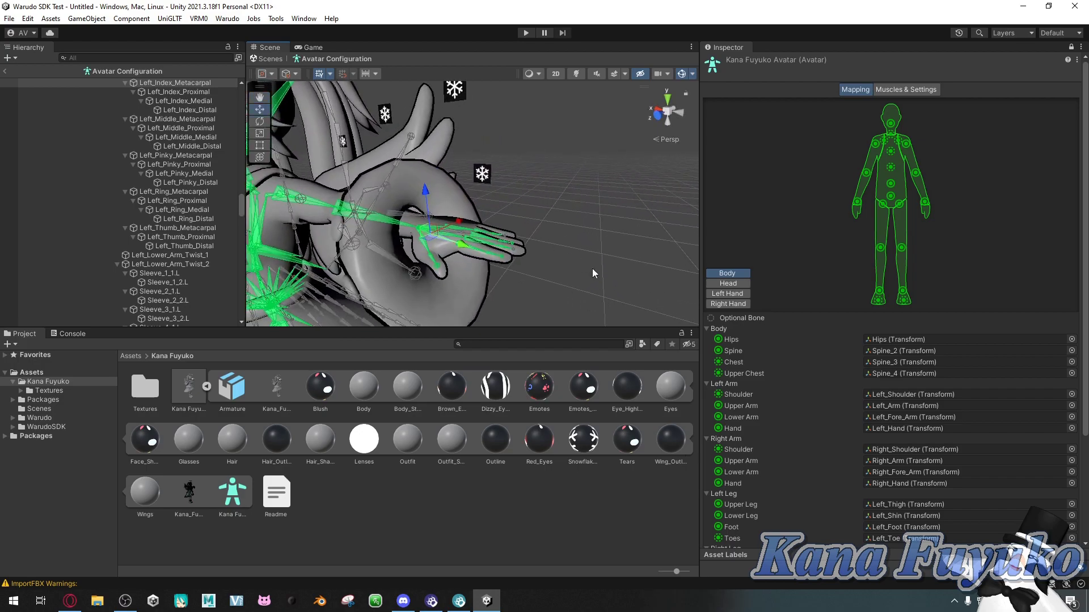
{"action": "left_click", "coordinate": [732, 294]}
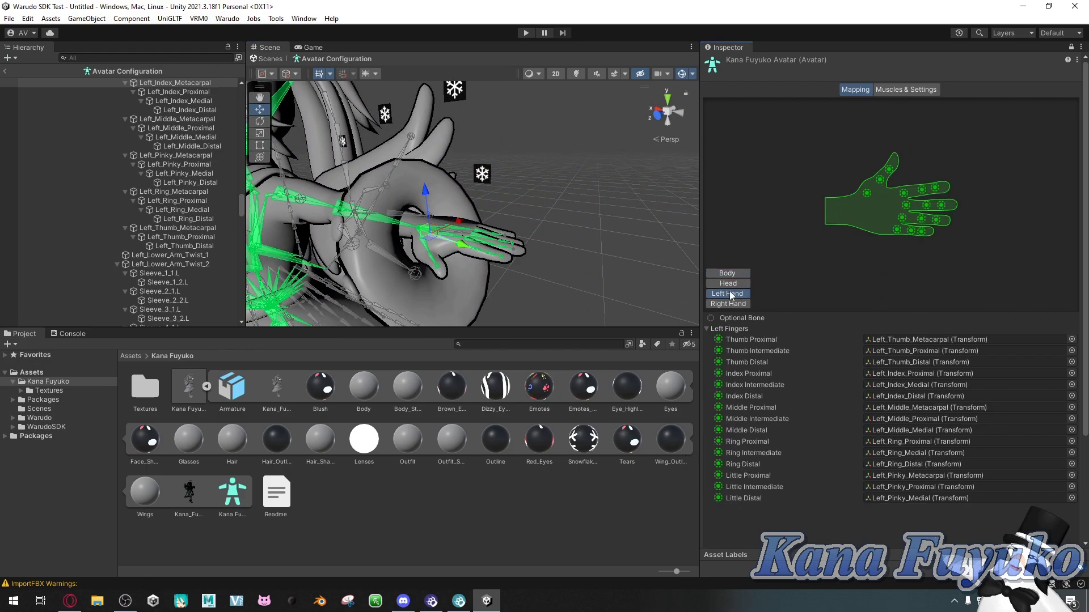
{"action": "left_click", "coordinate": [897, 231]}
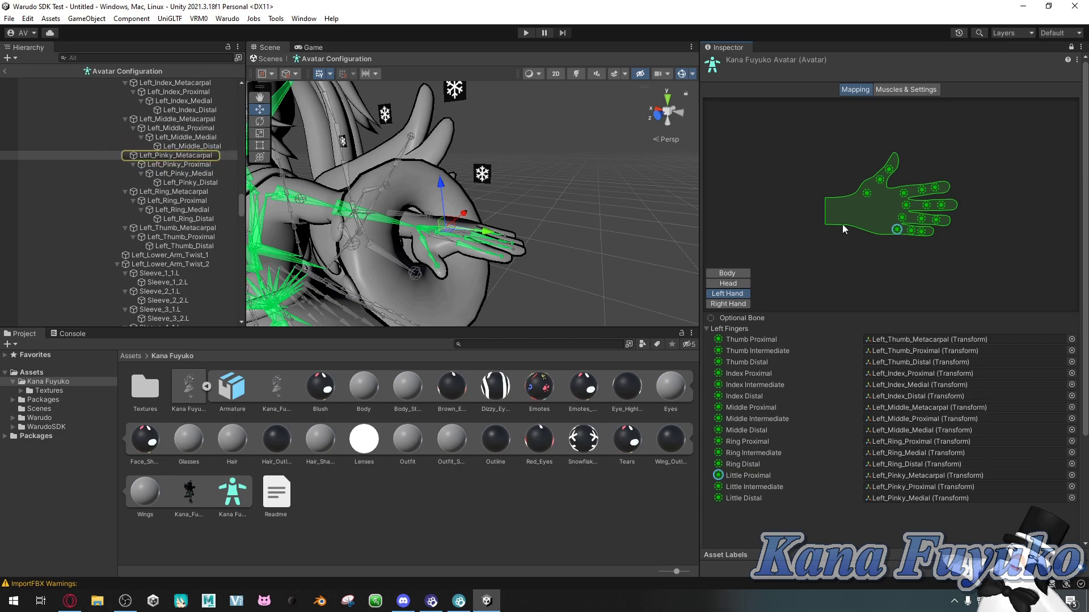
{"action": "left_click", "coordinate": [901, 218]}
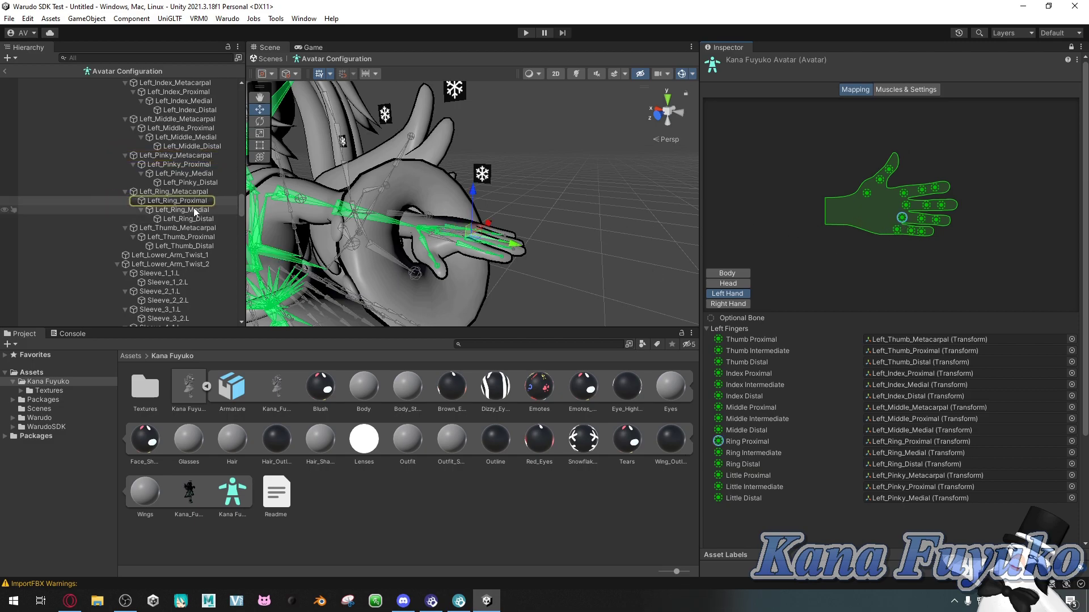
{"action": "left_click", "coordinate": [185, 156]}
{"action": "left_click_drag", "start_coordinate": [185, 162], "coordinate": [897, 230]}
{"action": "left_click_drag", "start_coordinate": [621, 230], "coordinate": [910, 232]}
{"action": "left_click_drag", "start_coordinate": [194, 184], "coordinate": [921, 231]}
Assign Left_Middle_Proximal, Left_Middle_Medial and Left_Middle_Distal to the left middle finger's proximal, intermediate and distal slots
{"action": "left_click", "coordinate": [905, 205]}
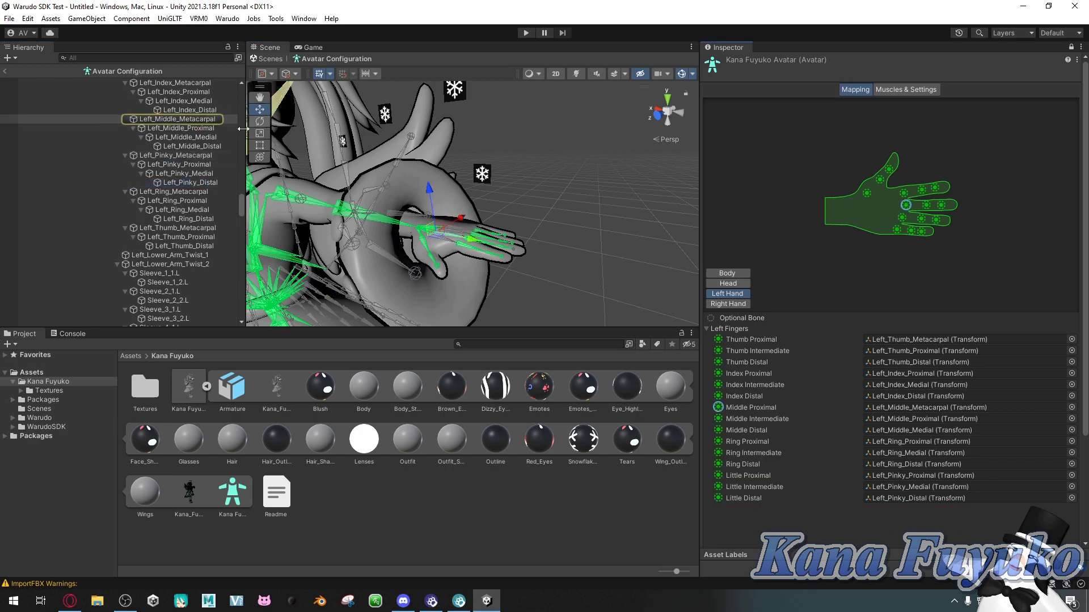
{"action": "left_click_drag", "start_coordinate": [887, 216], "coordinate": [906, 205]}
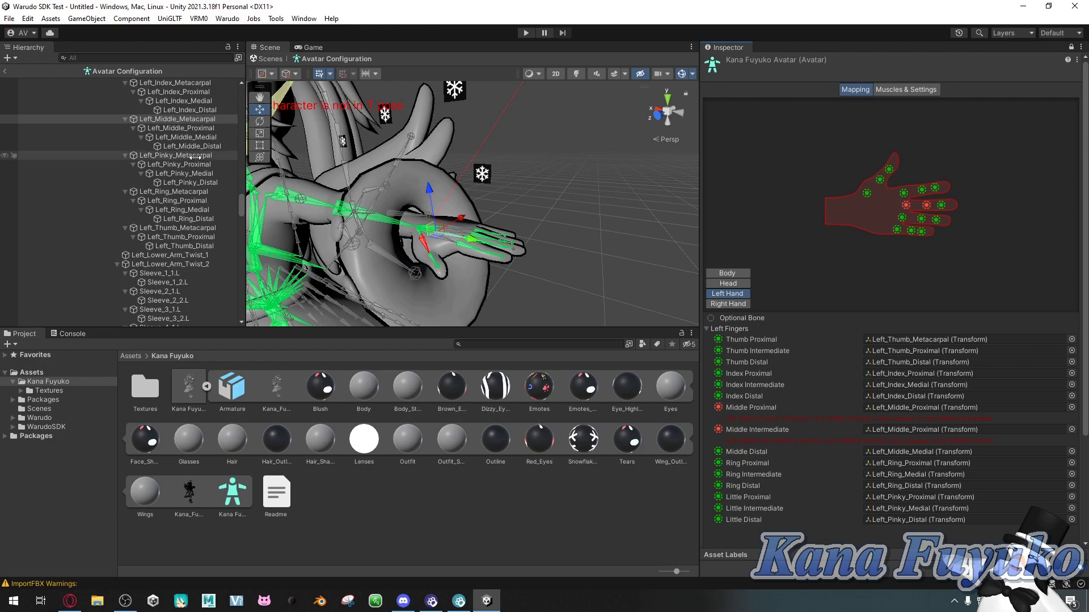
{"action": "left_click_drag", "start_coordinate": [180, 137], "coordinate": [926, 205]}
{"action": "left_click_drag", "start_coordinate": [204, 147], "coordinate": [946, 208]}
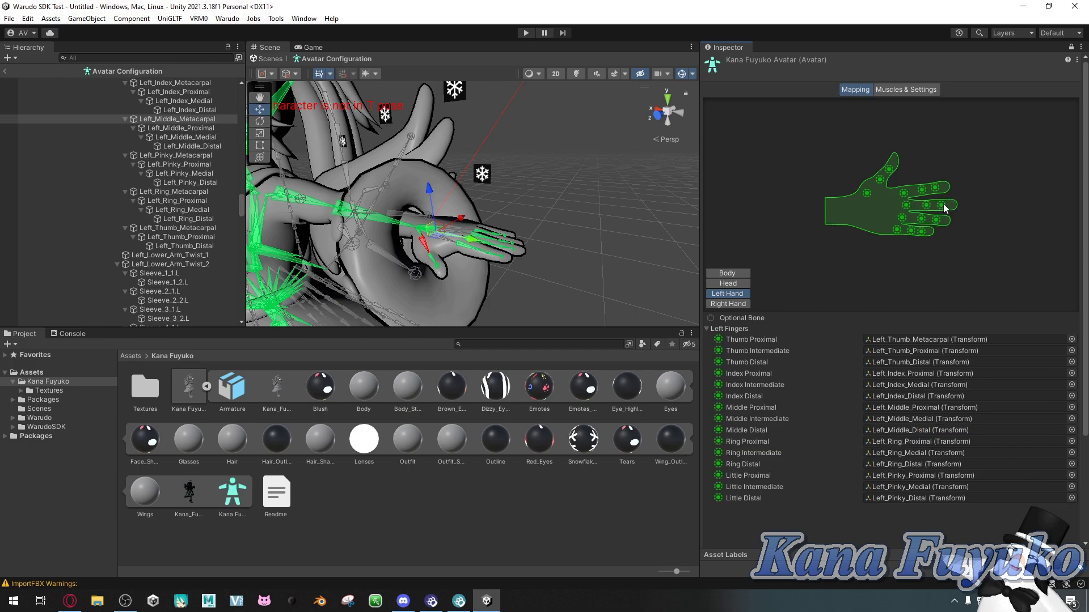
Correct the avatar's pose with Enforce T-Pose
{"action": "left_click_drag", "start_coordinate": [528, 139], "coordinate": [340, 133], "text": "alt"}
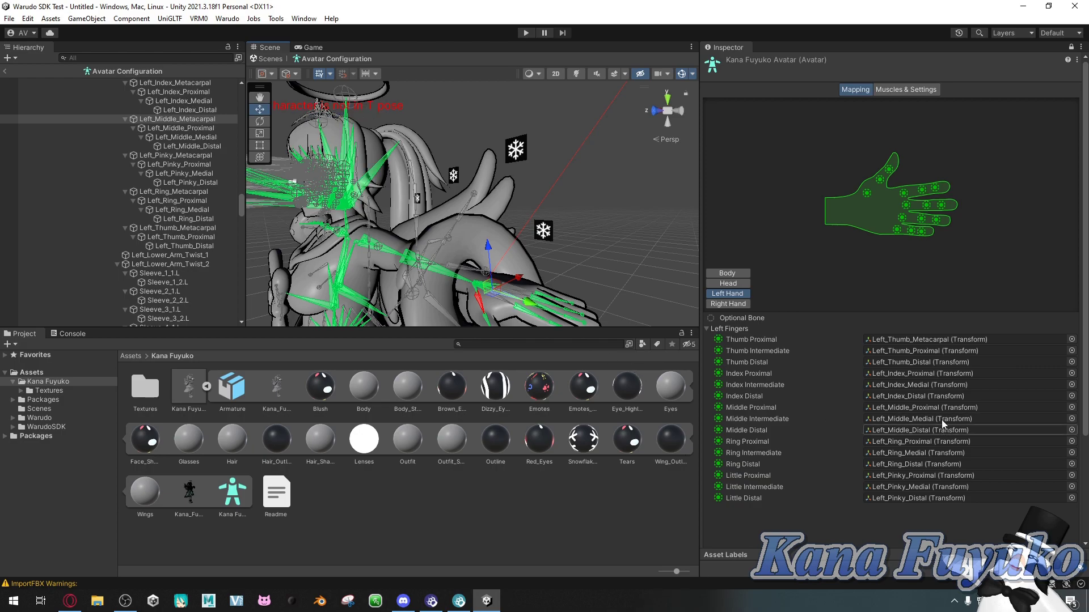
{"action": "scroll", "coordinate": [816, 470], "scroll_direction": "down", "scroll_amount": 5}
{"action": "left_click", "coordinate": [755, 471]}
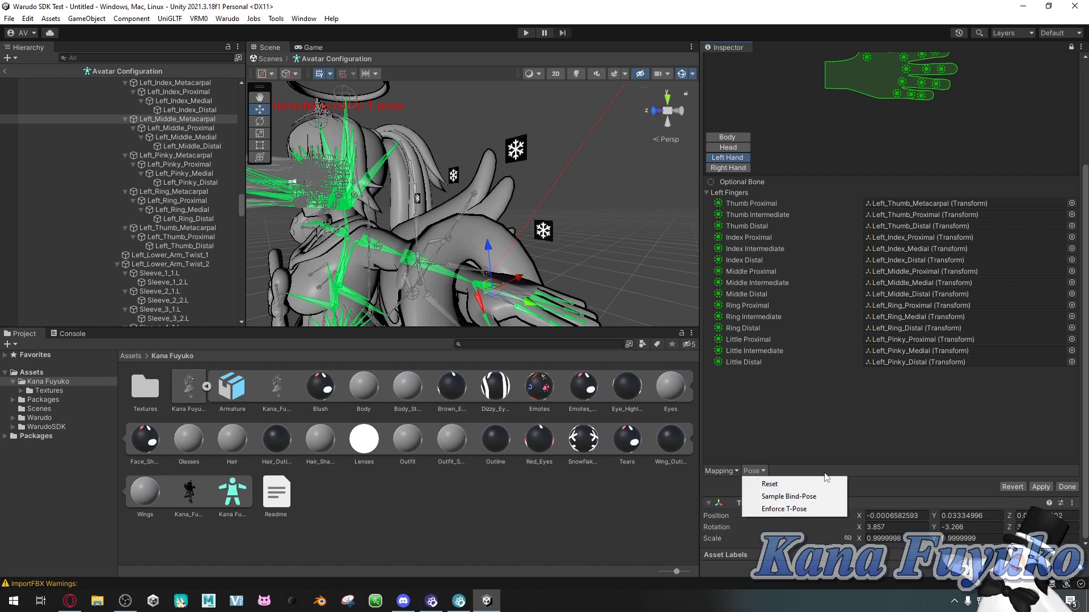
{"action": "left_click", "coordinate": [774, 510]}
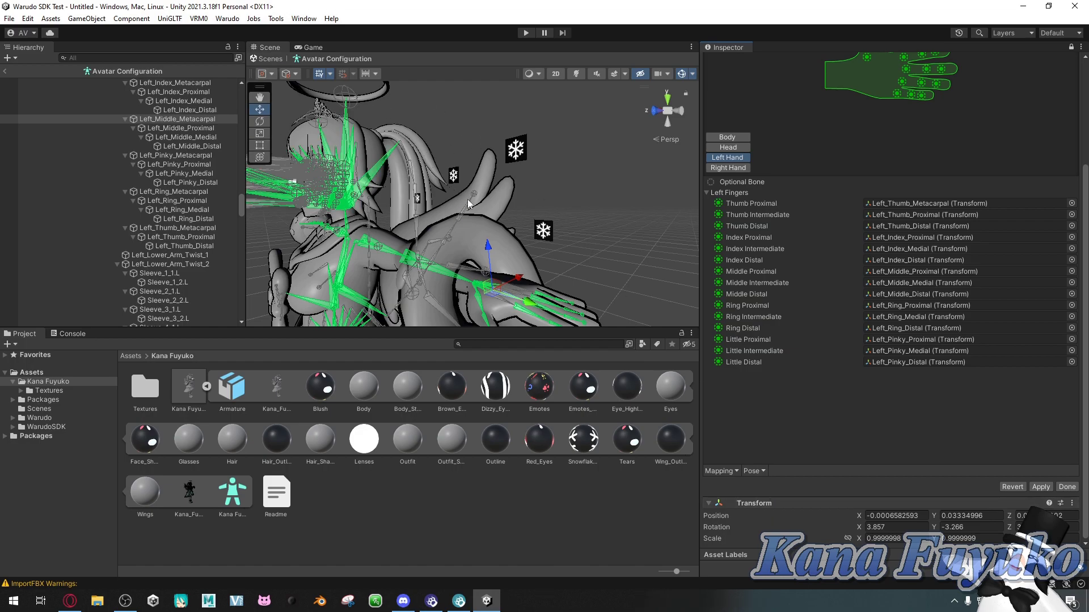
Check the T-pose of the avatar's hand and arms, and apply the avatar configuration
{"action": "left_click_drag", "start_coordinate": [532, 183], "coordinate": [540, 331], "text": "alt"}
{"action": "scroll", "coordinate": [557, 213], "scroll_direction": "up", "scroll_amount": 5, "text": "alt"}
{"action": "scroll", "coordinate": [541, 337], "scroll_direction": "down", "scroll_amount": 5, "text": "alt"}
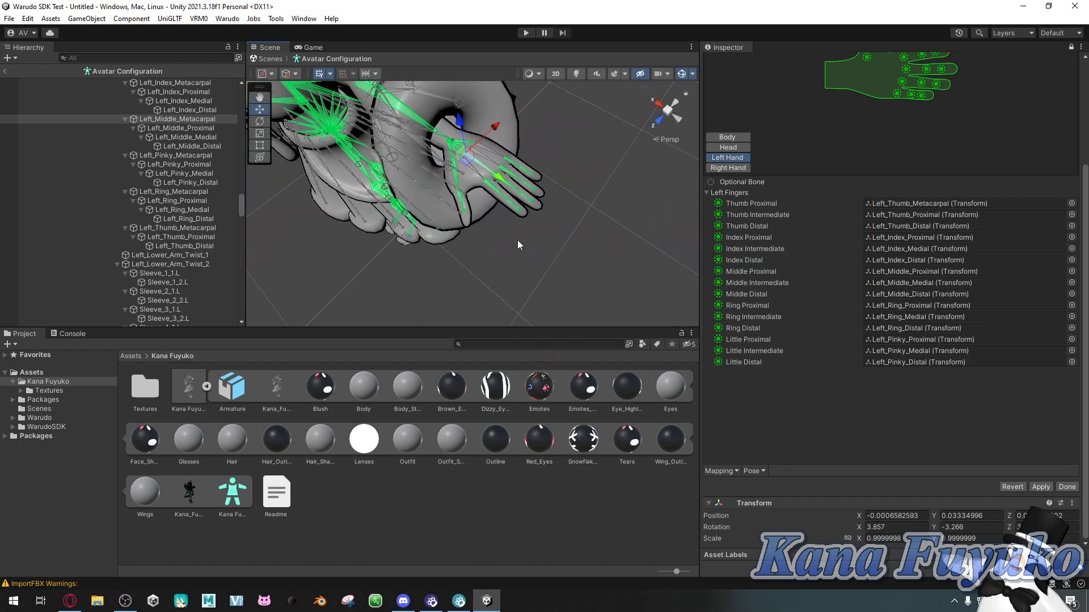
{"action": "left_click_drag", "start_coordinate": [517, 245], "coordinate": [566, 175], "text": "alt"}
{"action": "scroll", "coordinate": [567, 175], "scroll_direction": "down", "scroll_amount": 4}
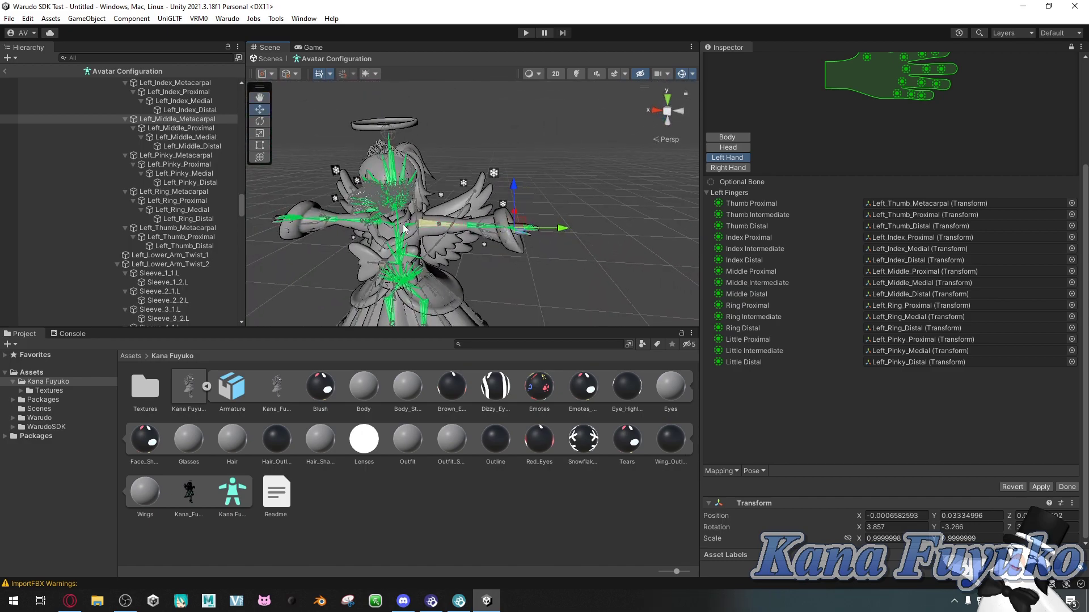
{"action": "left_click_drag", "start_coordinate": [495, 262], "coordinate": [430, 242], "text": "alt"}
{"action": "scroll", "coordinate": [434, 237], "scroll_direction": "down", "scroll_amount": 5}
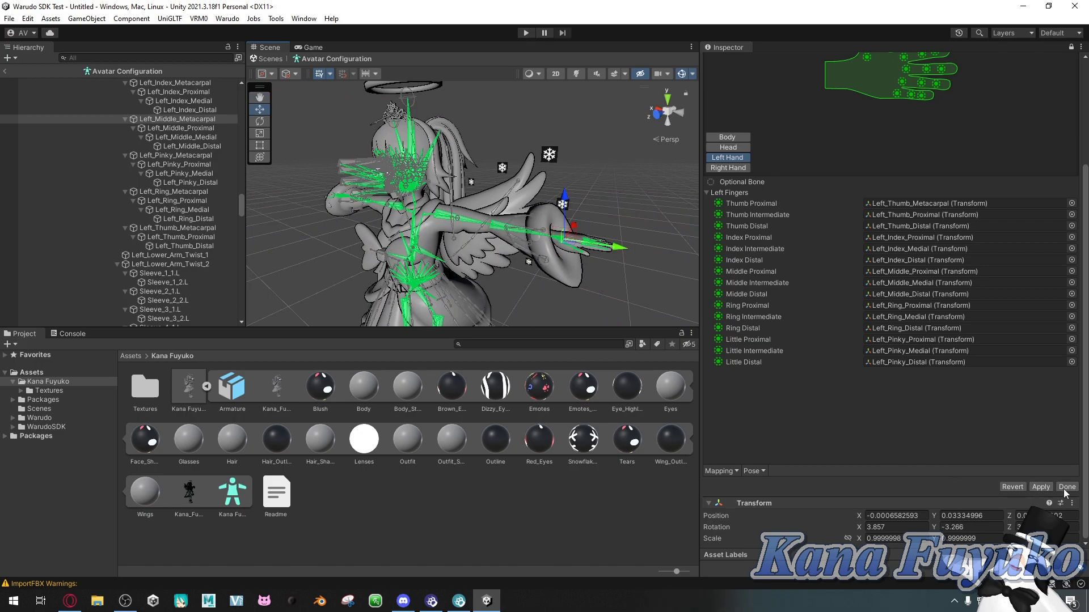
{"action": "left_click", "coordinate": [1041, 487]}
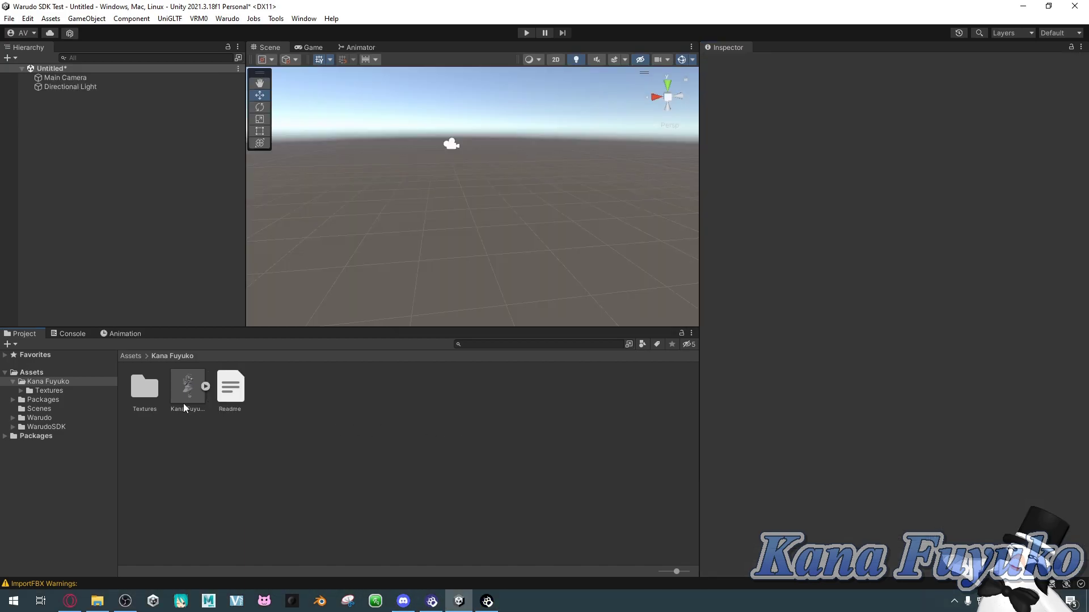
Create a folder named Materials inside the Kana Fuyuko mod folder
{"action": "left_click", "coordinate": [184, 397]}
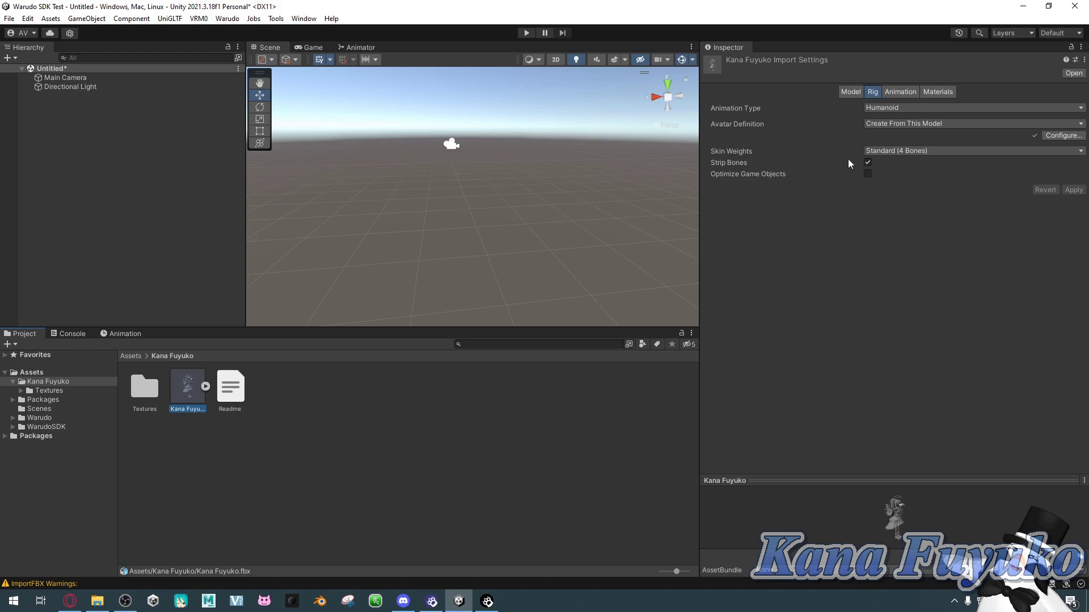
{"action": "right_click", "coordinate": [347, 422]}
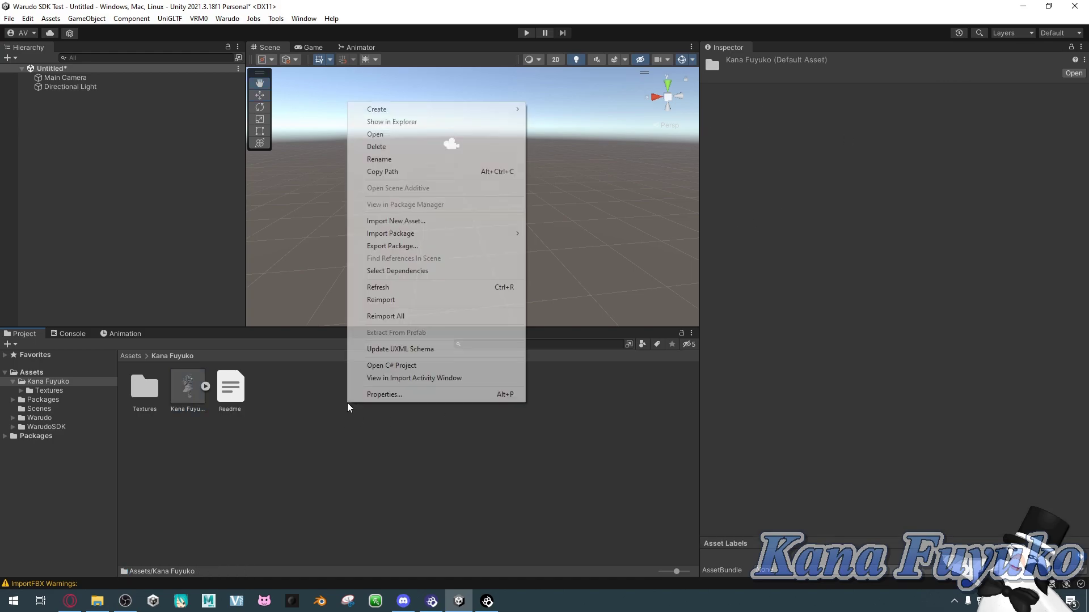
{"action": "mouse_move", "coordinate": [453, 110]}
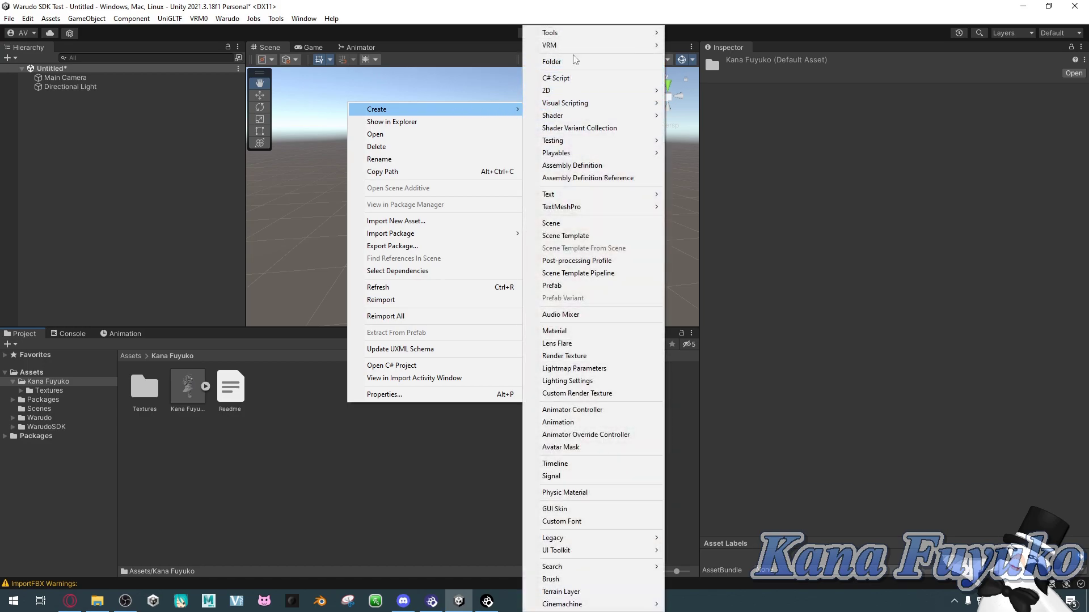
{"action": "left_click", "coordinate": [551, 61]}
{"action": "type", "text": "Materials"}
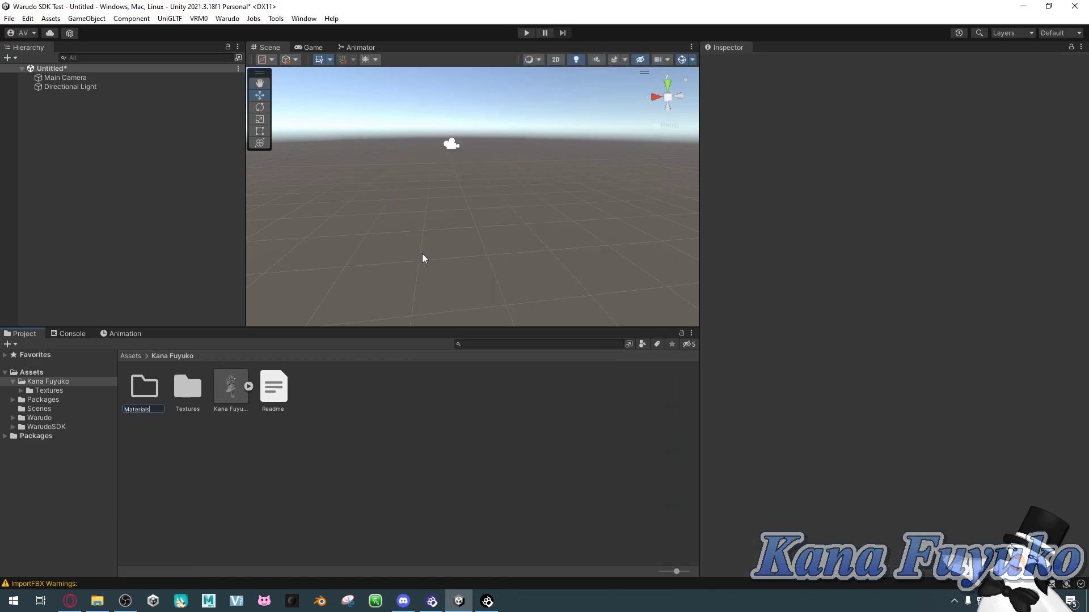
{"action": "key", "text": "Return"}
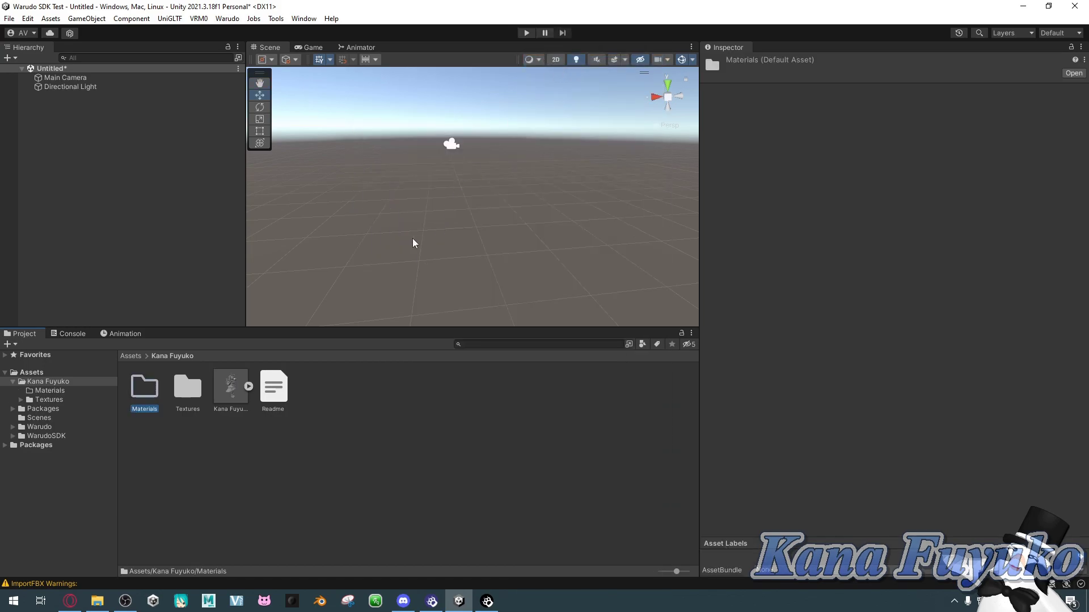
Extract the Kana Fuyuko model's embedded materials into the Materials folder
{"action": "left_click", "coordinate": [236, 390]}
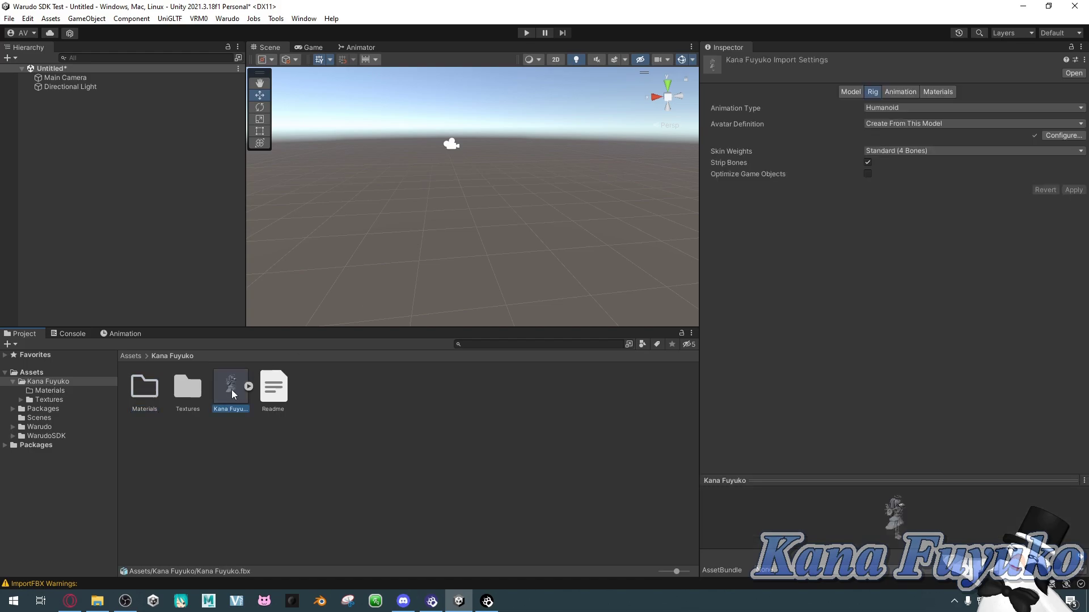
{"action": "left_click", "coordinate": [937, 93]}
{"action": "left_click", "coordinate": [951, 144]}
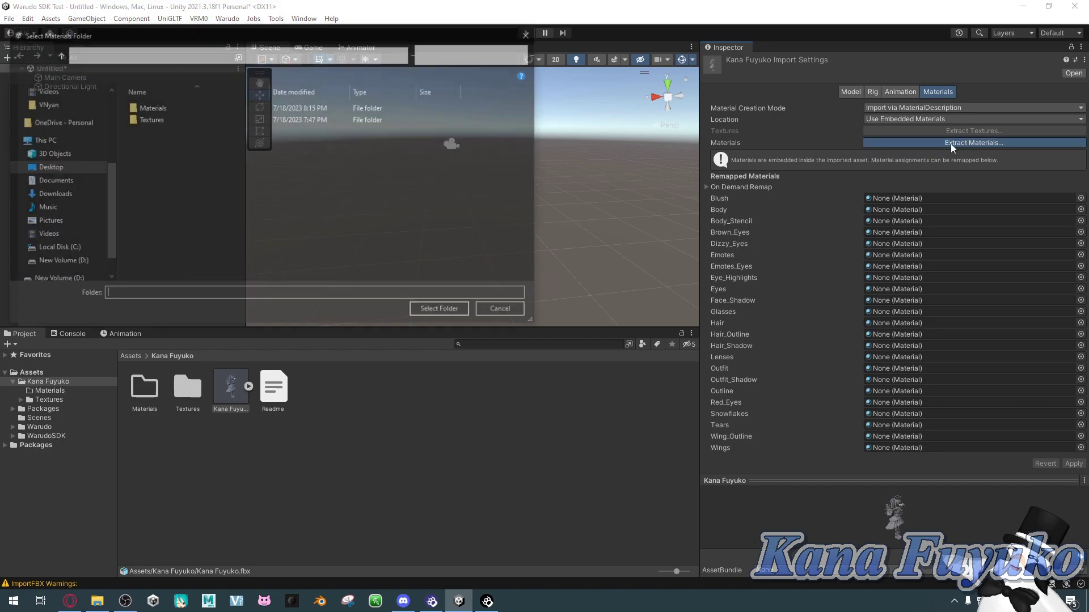
{"action": "double_click", "coordinate": [149, 107]}
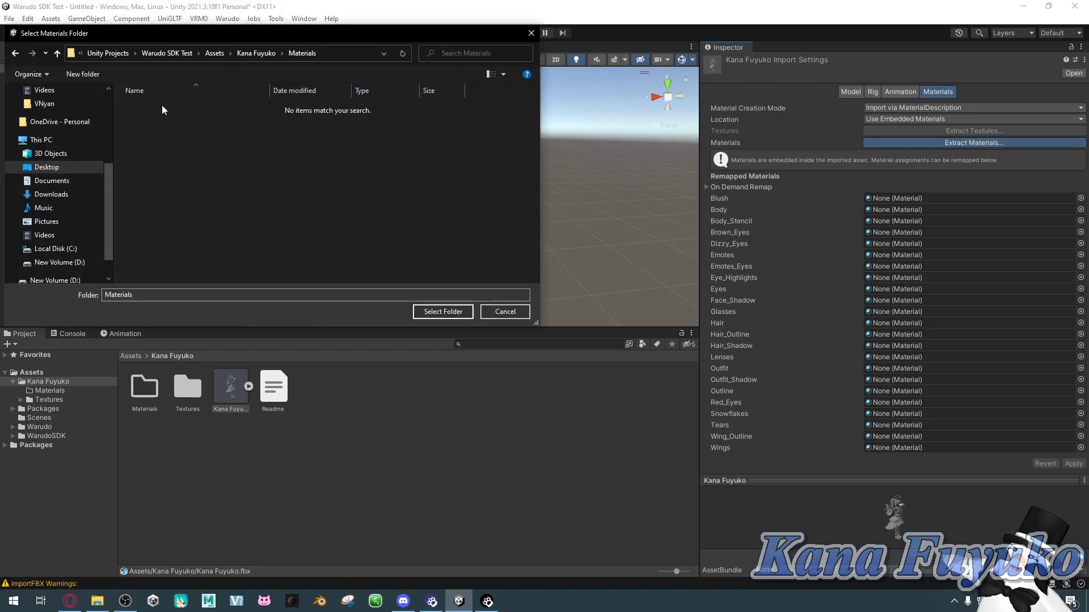
{"action": "left_click", "coordinate": [434, 314]}
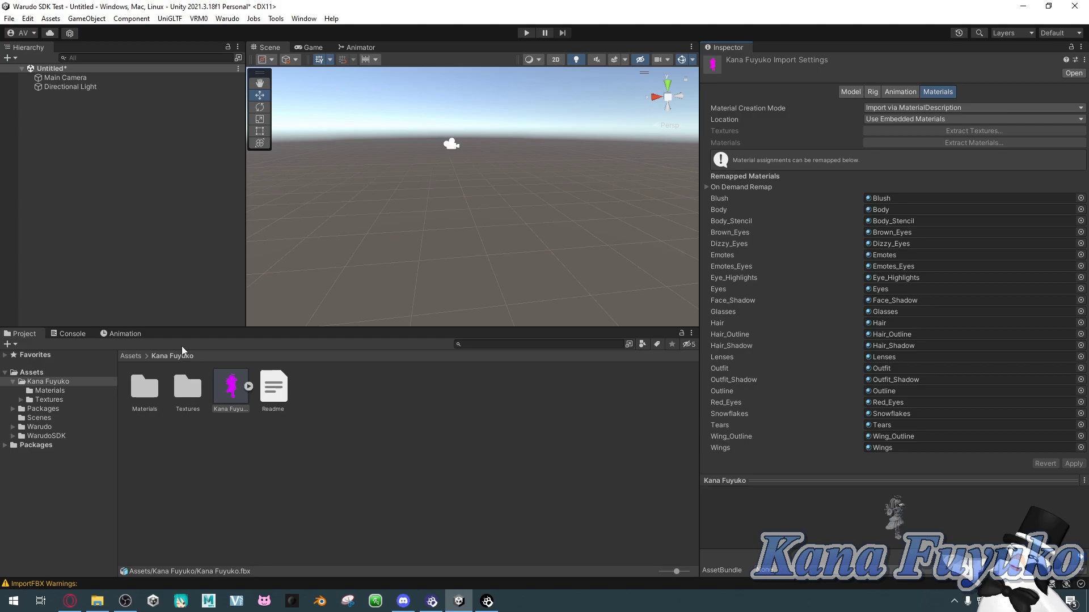
Place the Kana Fuyuko model from its mod folder into the scene
{"action": "double_click", "coordinate": [138, 389]}
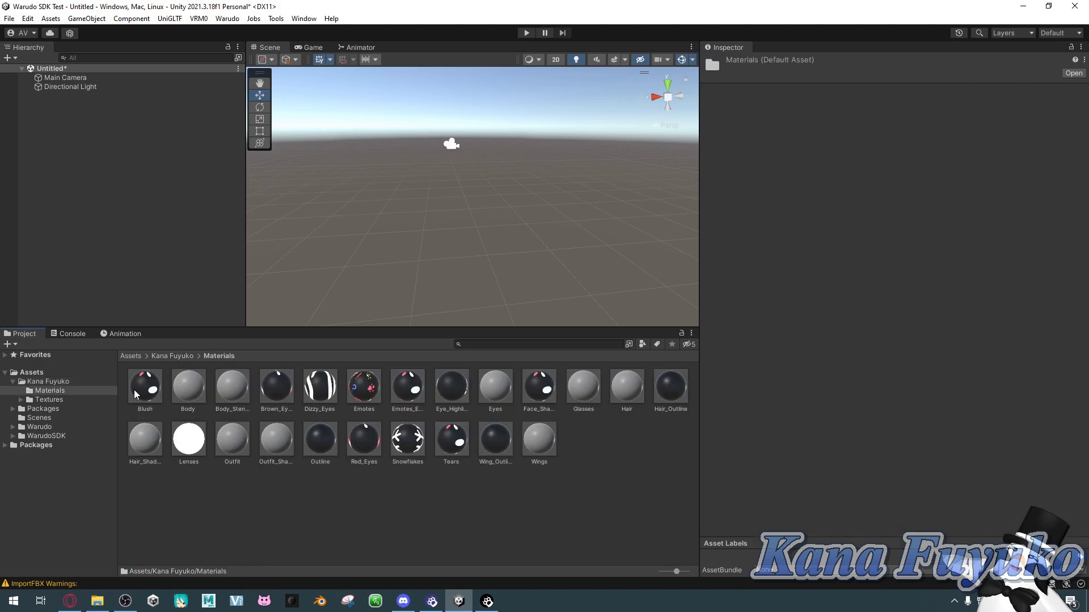
{"action": "left_click", "coordinate": [164, 357]}
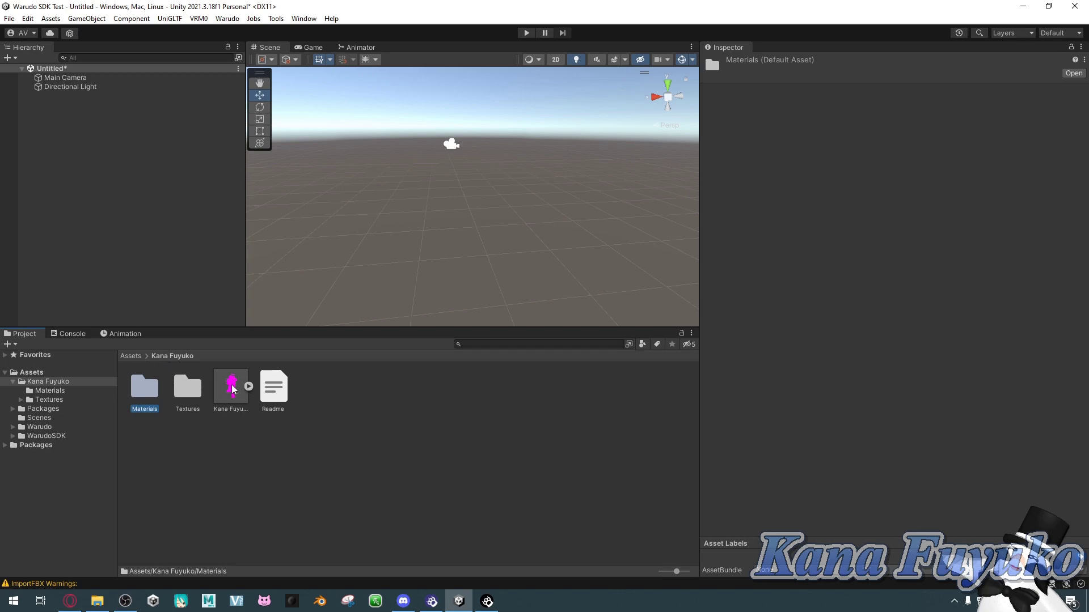
{"action": "left_click_drag", "start_coordinate": [239, 397], "coordinate": [152, 228]}
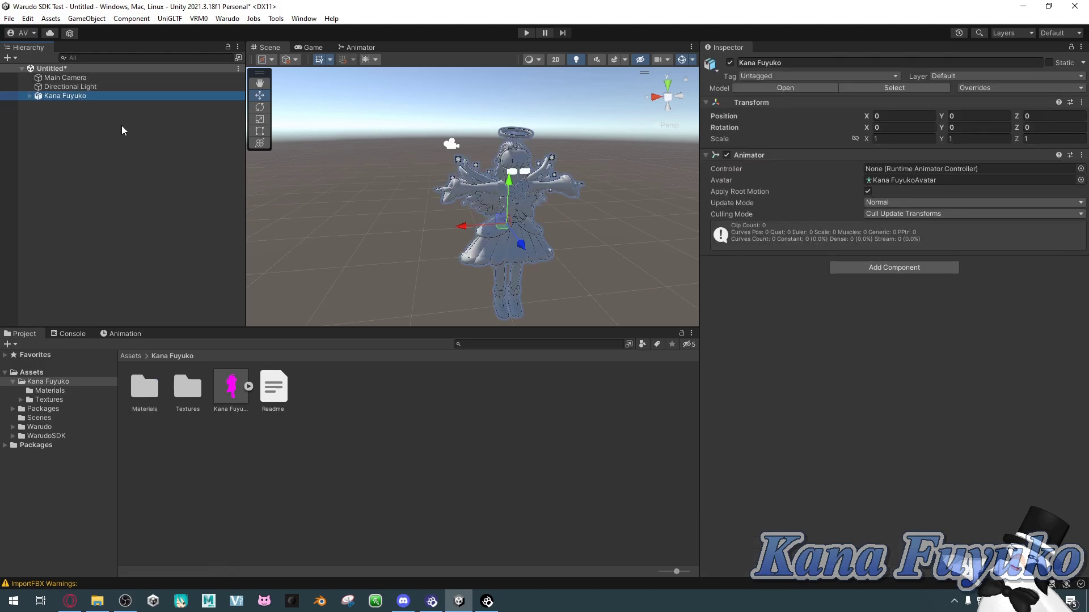
{"action": "left_click", "coordinate": [62, 133]}
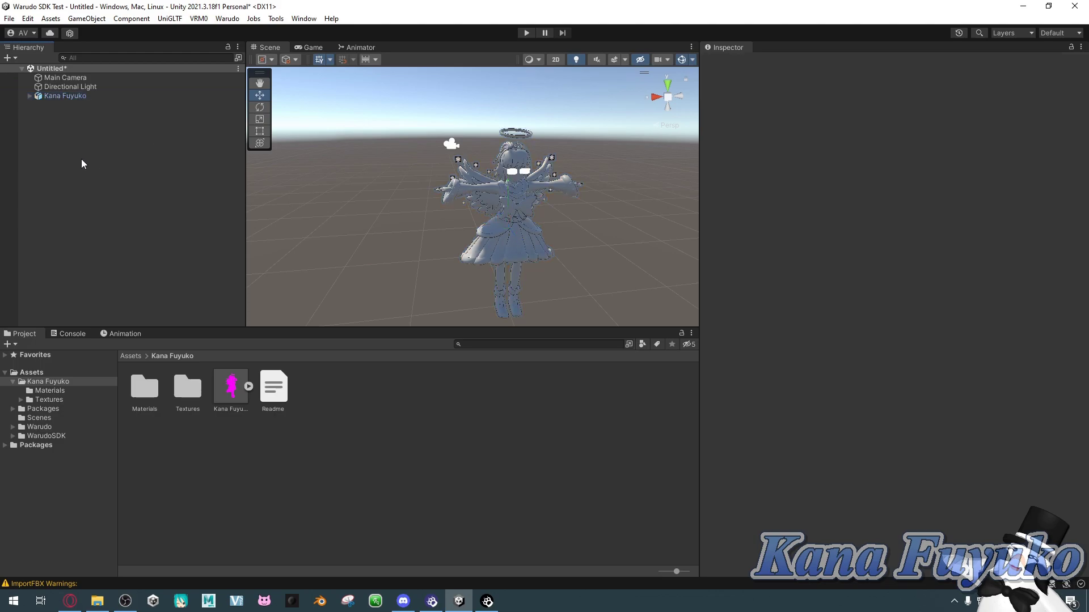
Inspect the placed Kana Fuyuko model in the scene and the contents of its Materials folder
{"action": "left_click_drag", "start_coordinate": [450, 264], "coordinate": [505, 243], "text": "alt"}
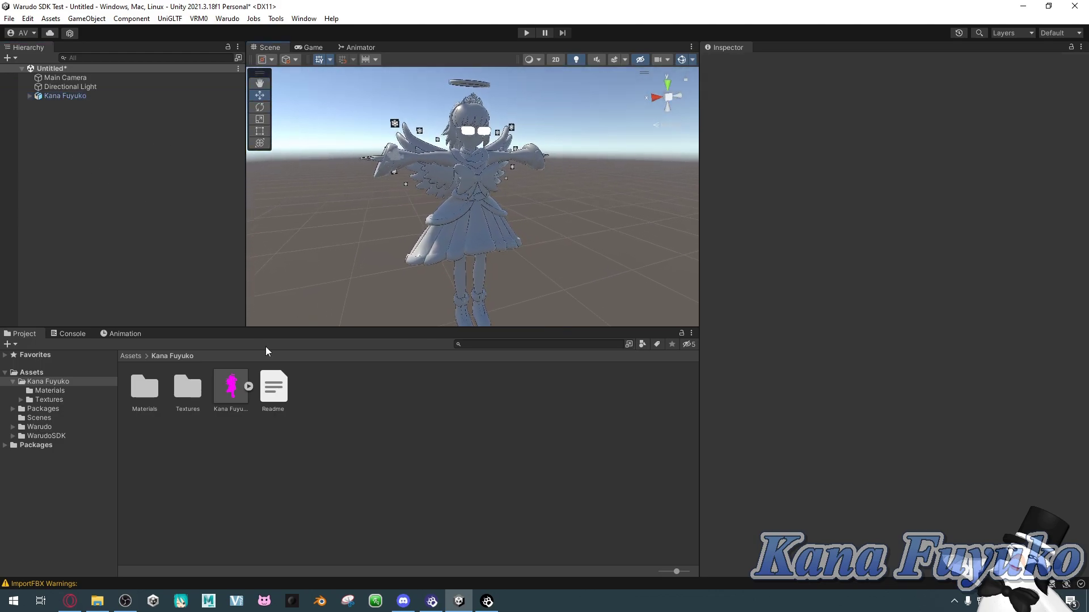
{"action": "double_click", "coordinate": [150, 403]}
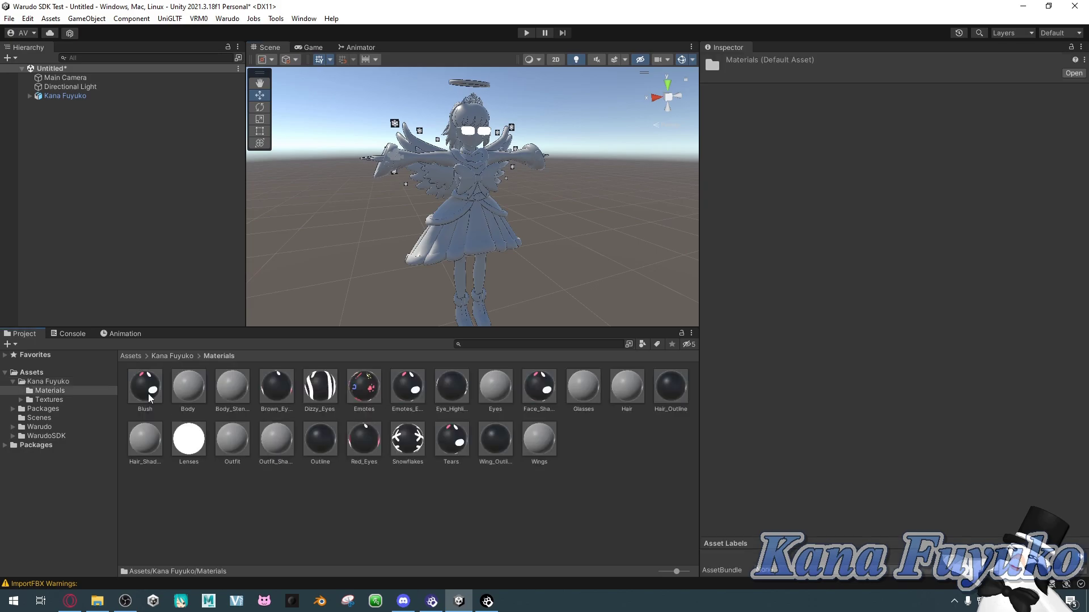
{"action": "left_click", "coordinate": [160, 356]}
{"action": "scroll", "coordinate": [394, 238], "scroll_direction": "up", "scroll_amount": 5}
{"action": "left_click_drag", "start_coordinate": [394, 238], "coordinate": [359, 259], "text": "alt"}
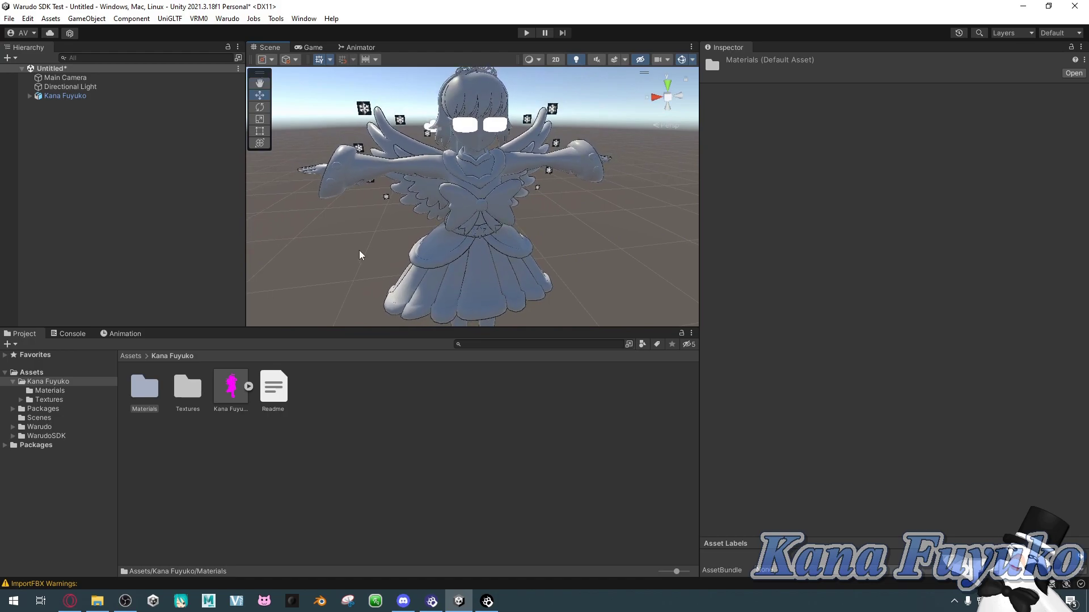
{"action": "left_click_drag", "start_coordinate": [467, 166], "coordinate": [452, 147], "text": "alt"}
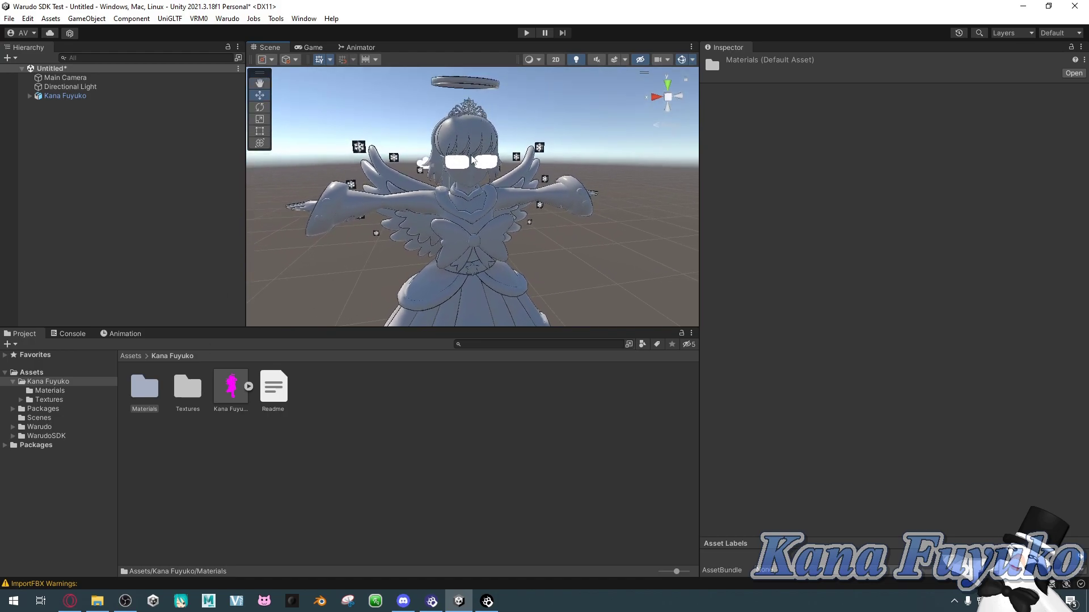
{"action": "right_click_drag", "start_coordinate": [393, 209], "coordinate": [389, 210]}
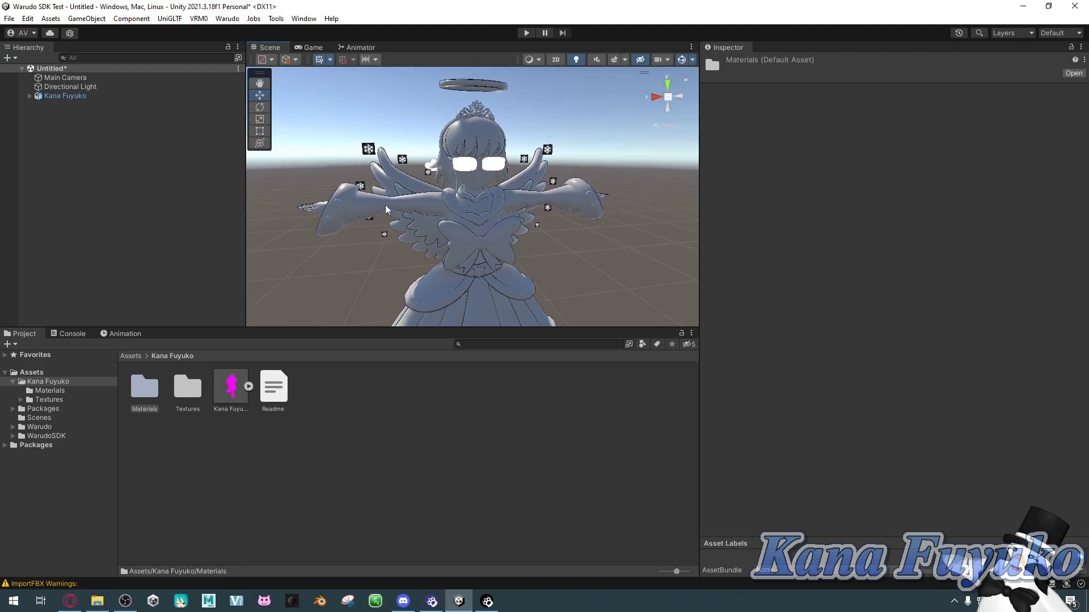
Create a normalized copy of the Kana Fuyuko scene object with the VRM0 Freeze T-Pose command
{"action": "left_click", "coordinate": [83, 95]}
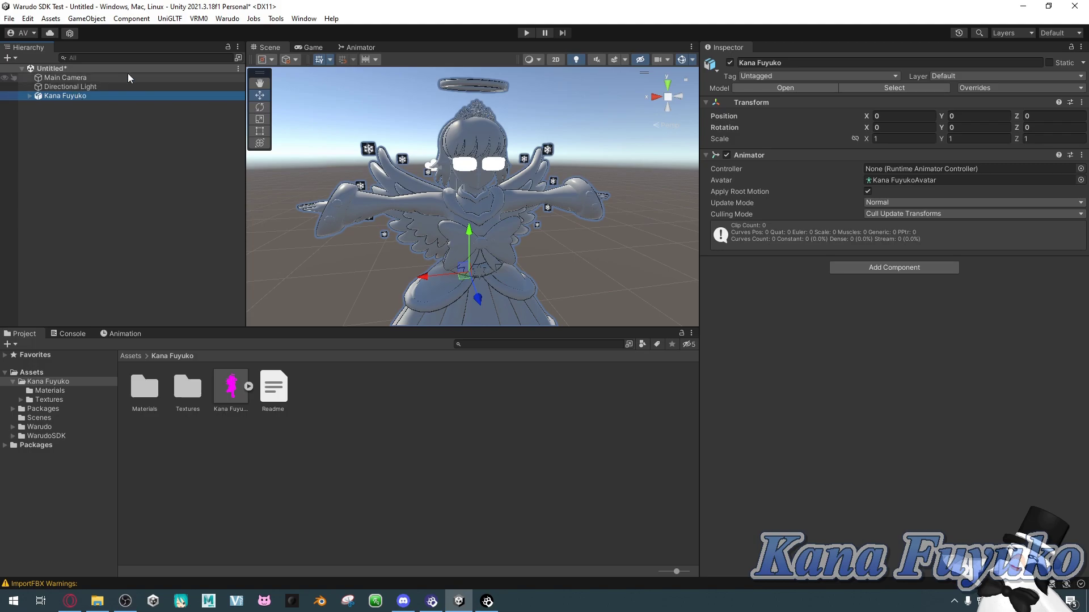
{"action": "left_click", "coordinate": [197, 19]}
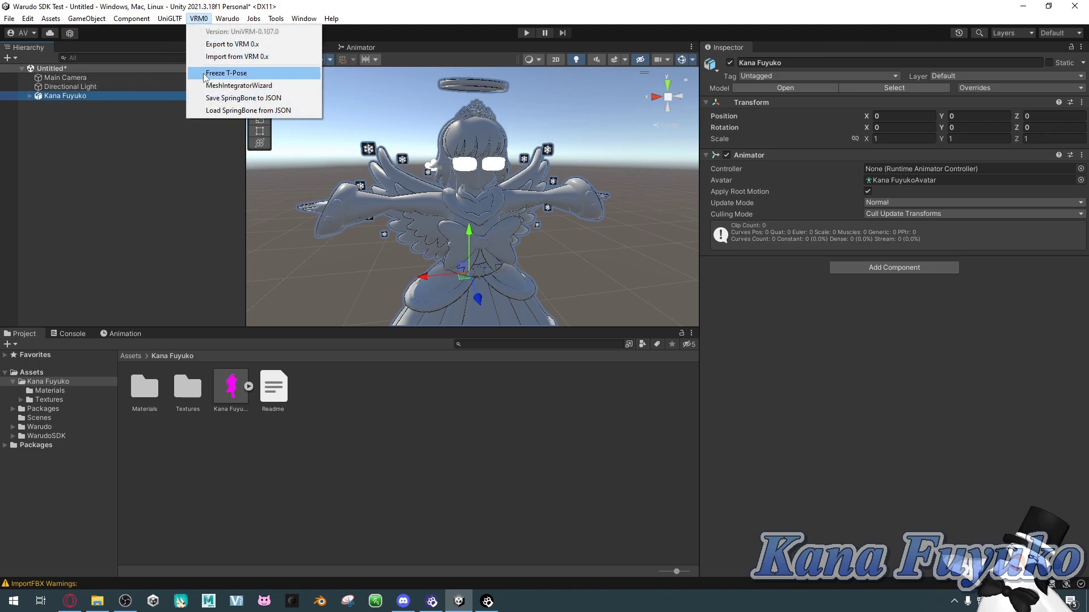
{"action": "left_click", "coordinate": [226, 73]}
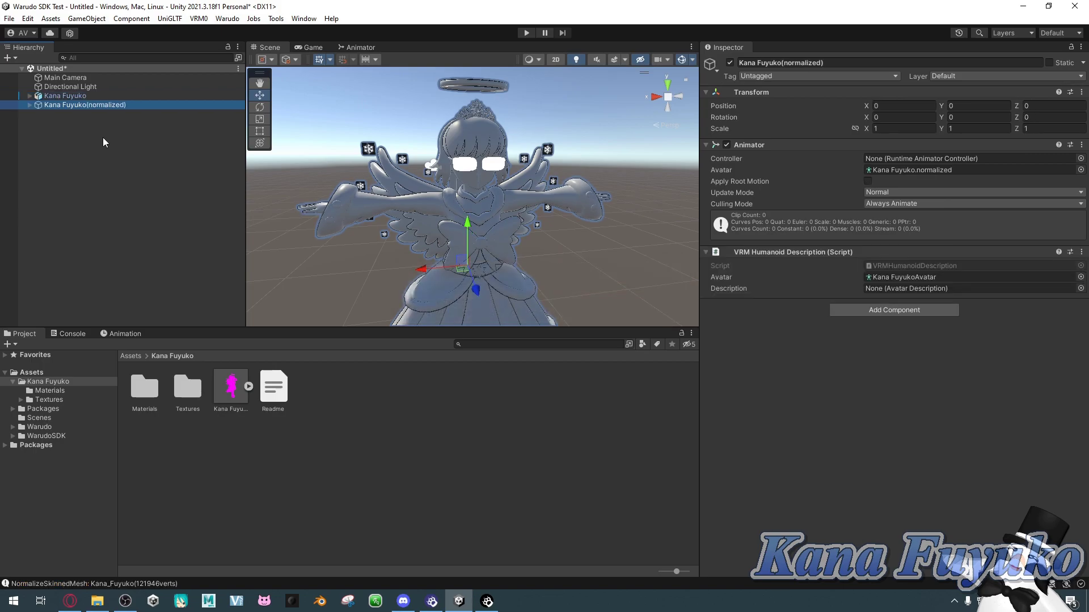
{"action": "left_click", "coordinate": [104, 138]}
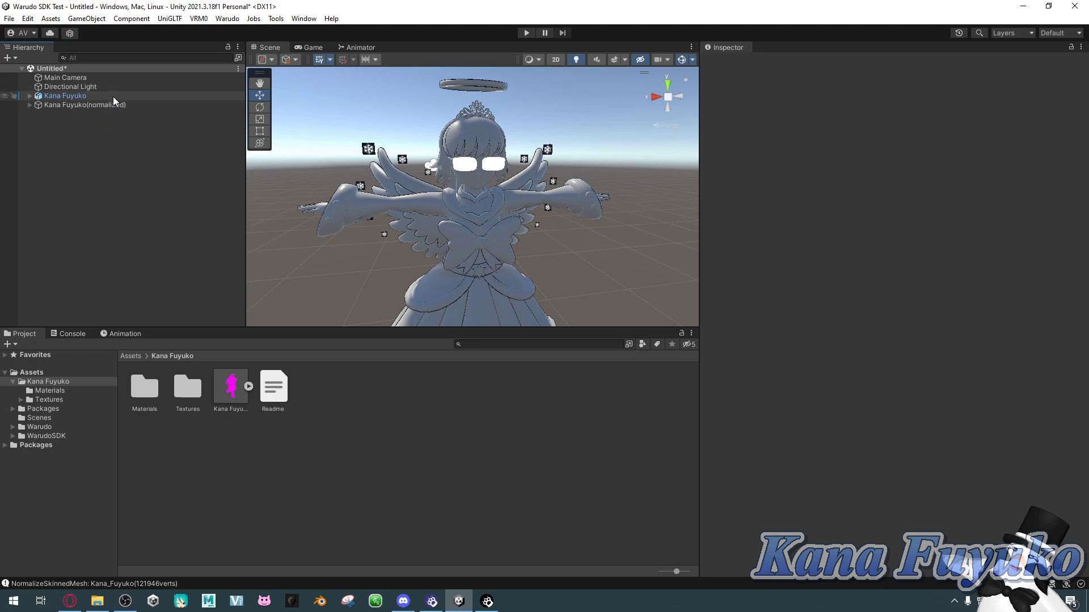
{"action": "key", "text": "s"}
{"action": "right_click_drag", "start_coordinate": [364, 147], "coordinate": [389, 204]}
{"action": "key", "text": "w"}
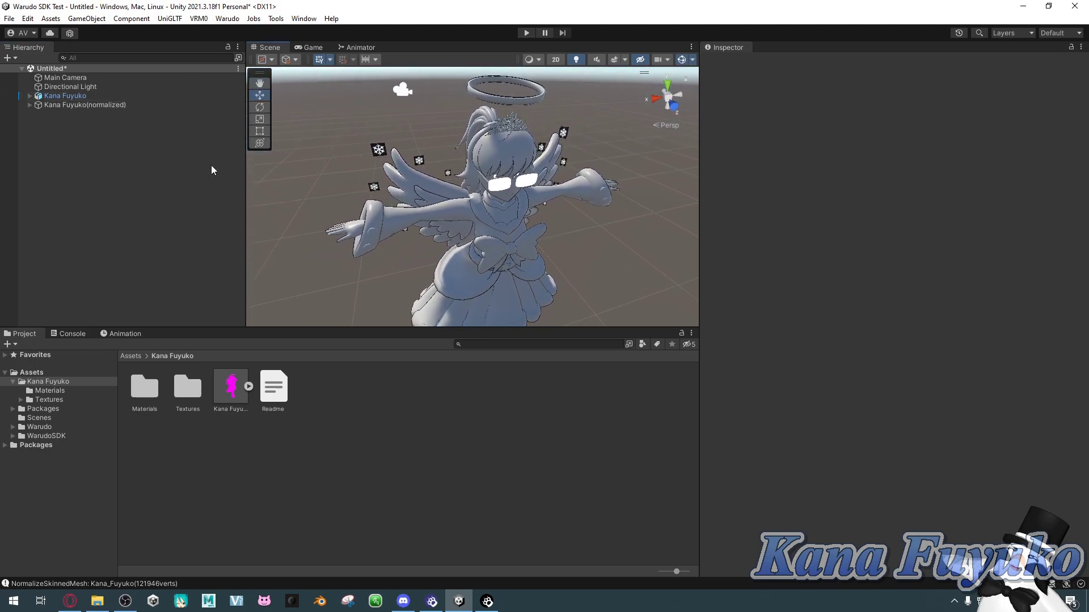
Check the normalized copy's status in Warudo's Setup Character window, close it and delete the normalized copy
{"action": "left_click", "coordinate": [107, 104]}
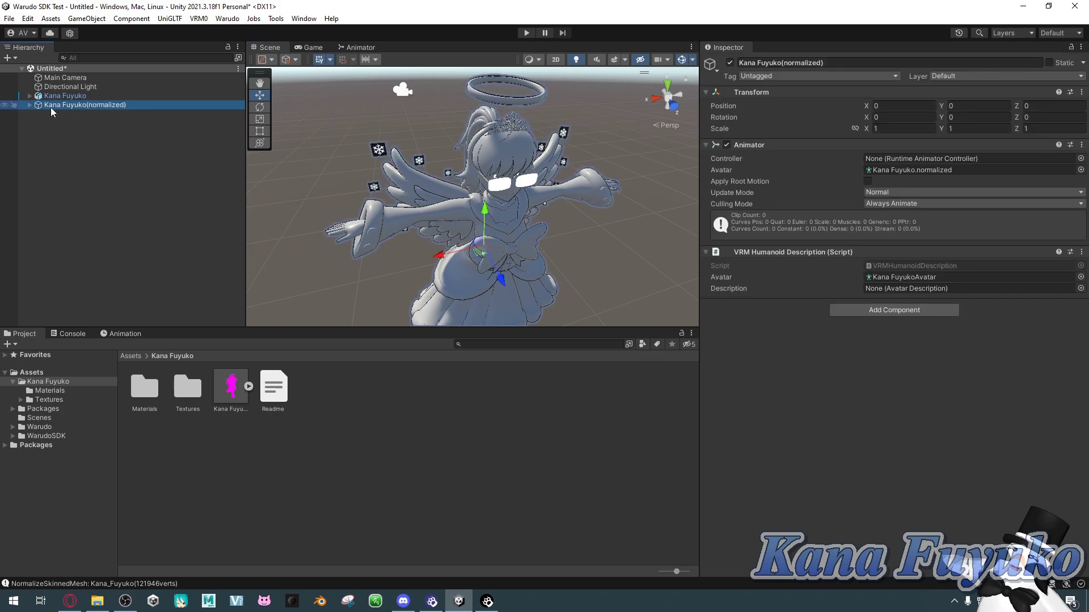
{"action": "left_click", "coordinate": [227, 18]}
{"action": "left_click", "coordinate": [252, 64]}
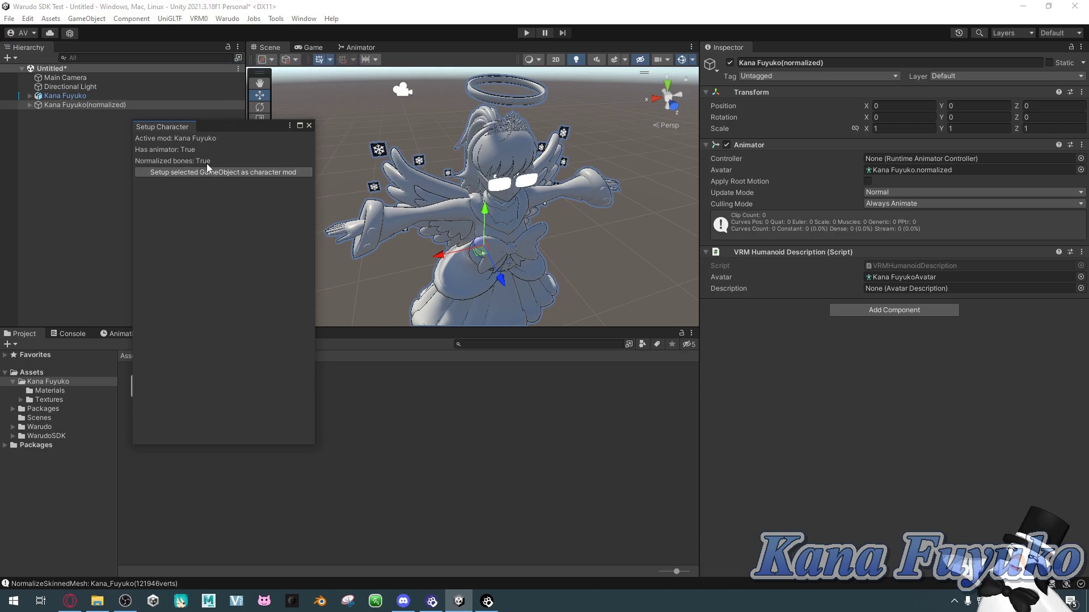
{"action": "left_click_drag", "start_coordinate": [222, 123], "coordinate": [444, 116]}
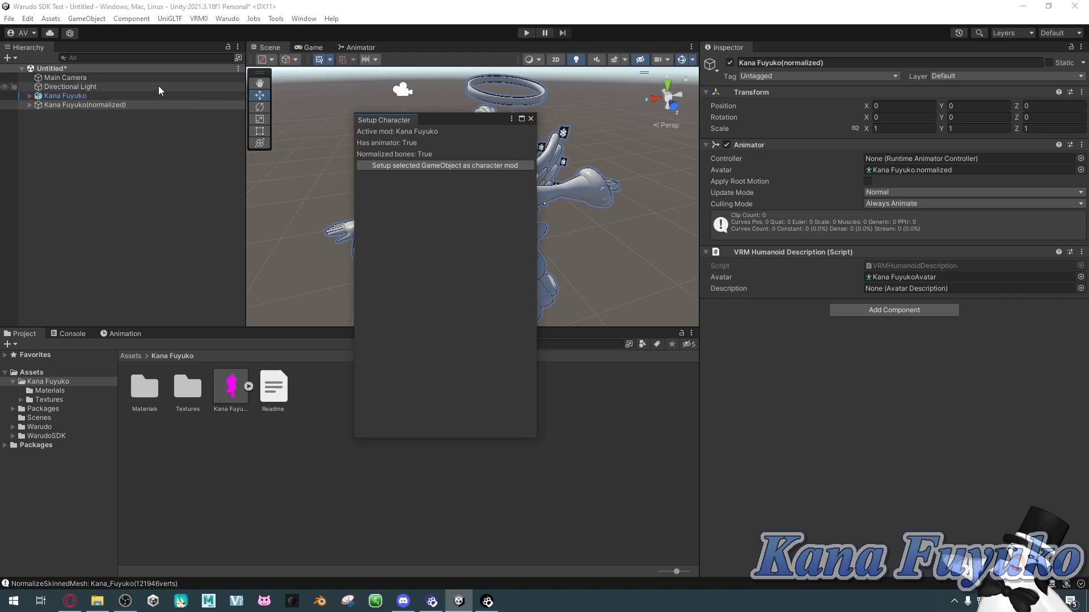
{"action": "left_click_drag", "start_coordinate": [457, 117], "coordinate": [219, 152]}
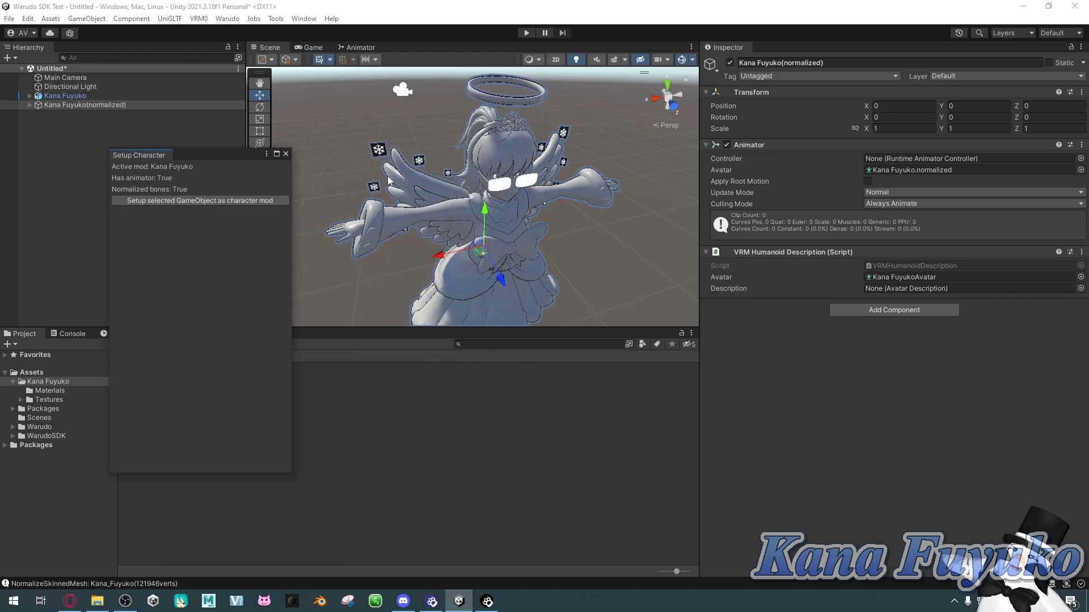
{"action": "left_click", "coordinate": [286, 154]}
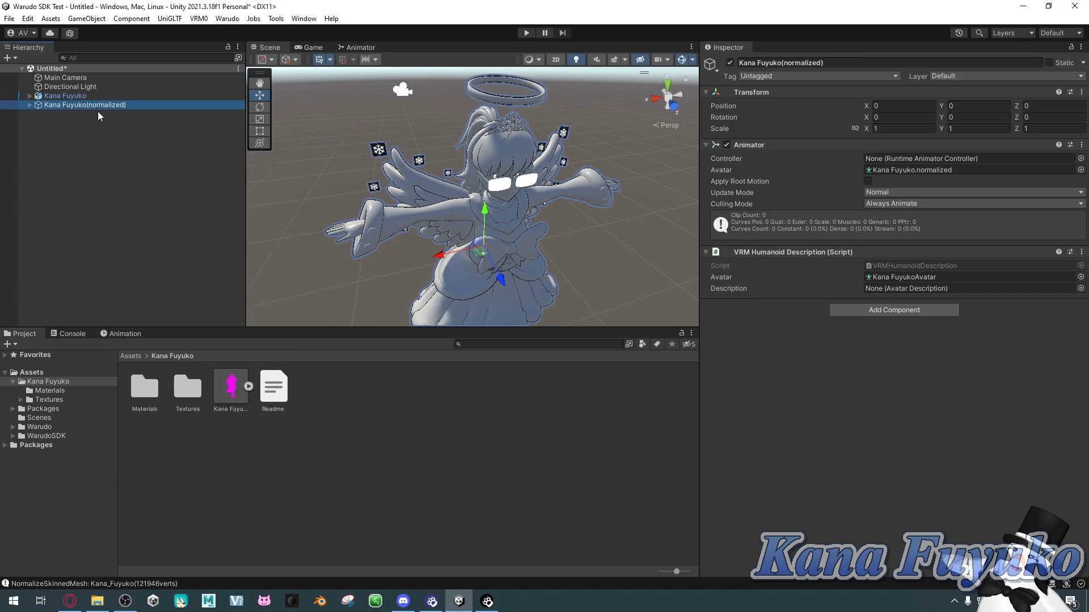
{"action": "key", "text": "Delete"}
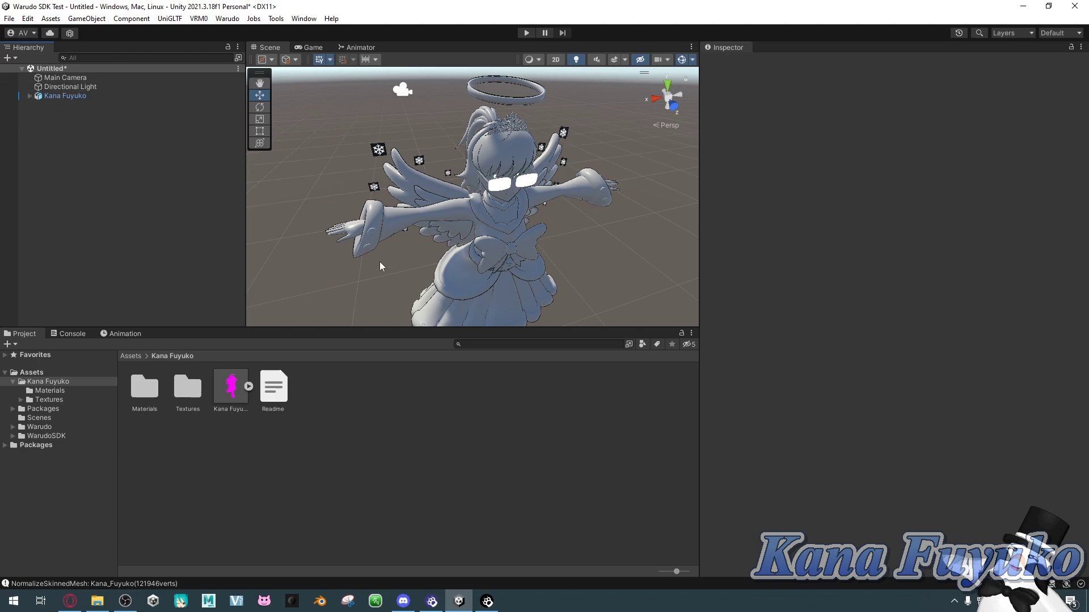
Set up the original Kana Fuyuko scene object as a Warudo character mod and acknowledge the result
{"action": "left_click", "coordinate": [87, 96]}
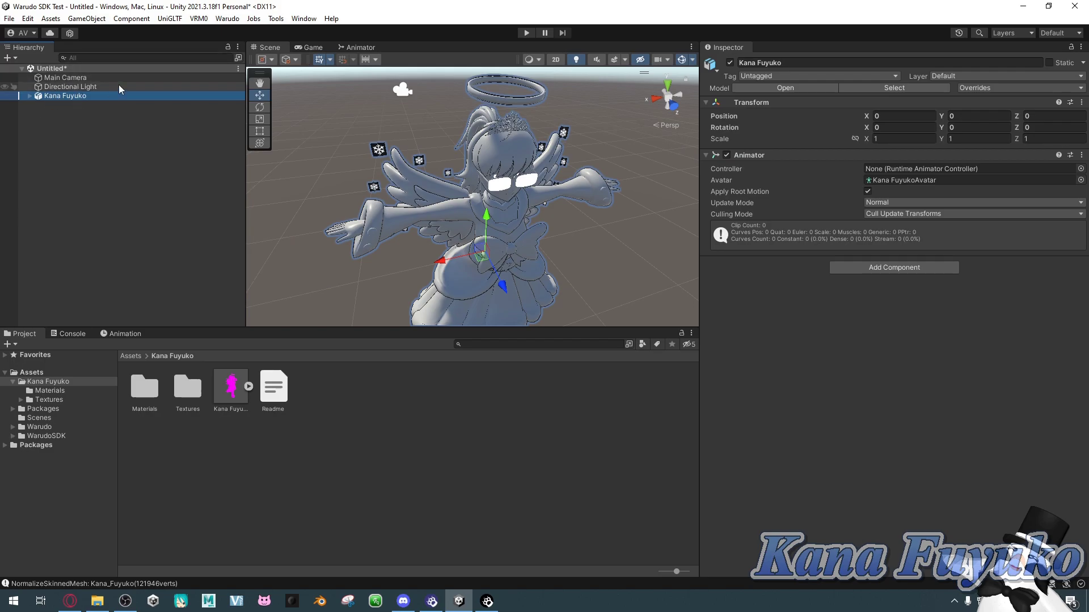
{"action": "right_click_drag", "start_coordinate": [457, 169], "coordinate": [407, 237]}
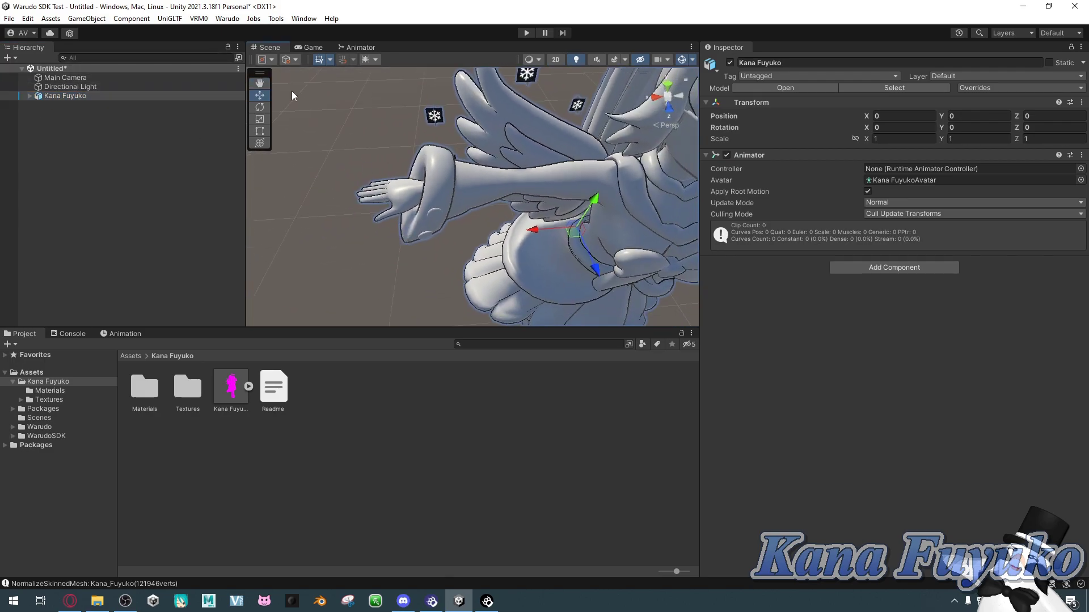
{"action": "left_click", "coordinate": [224, 21]}
{"action": "left_click", "coordinate": [233, 64]}
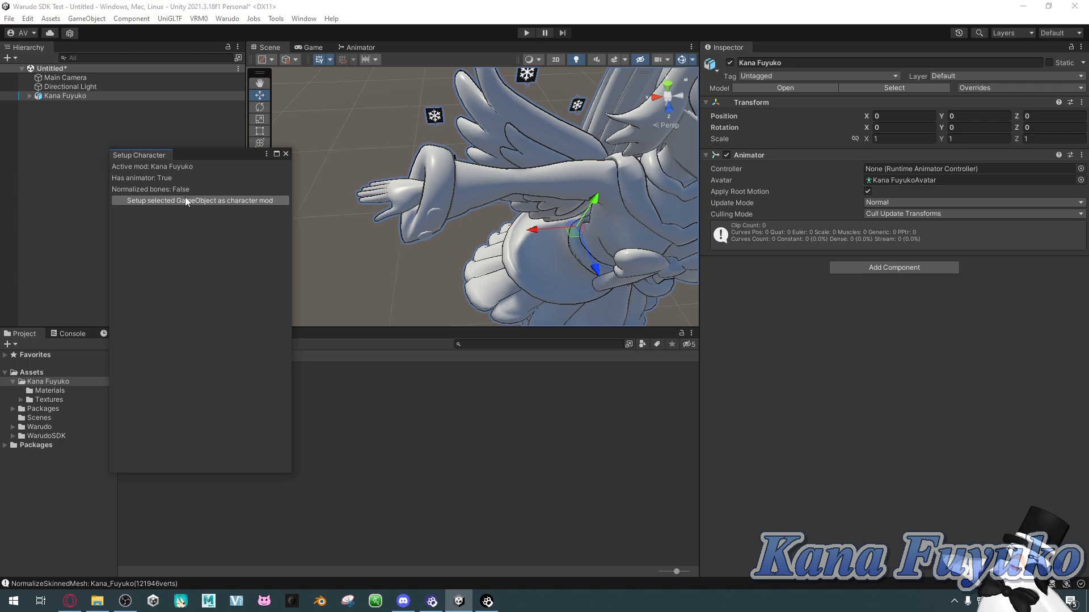
{"action": "left_click_drag", "start_coordinate": [204, 154], "coordinate": [260, 107]}
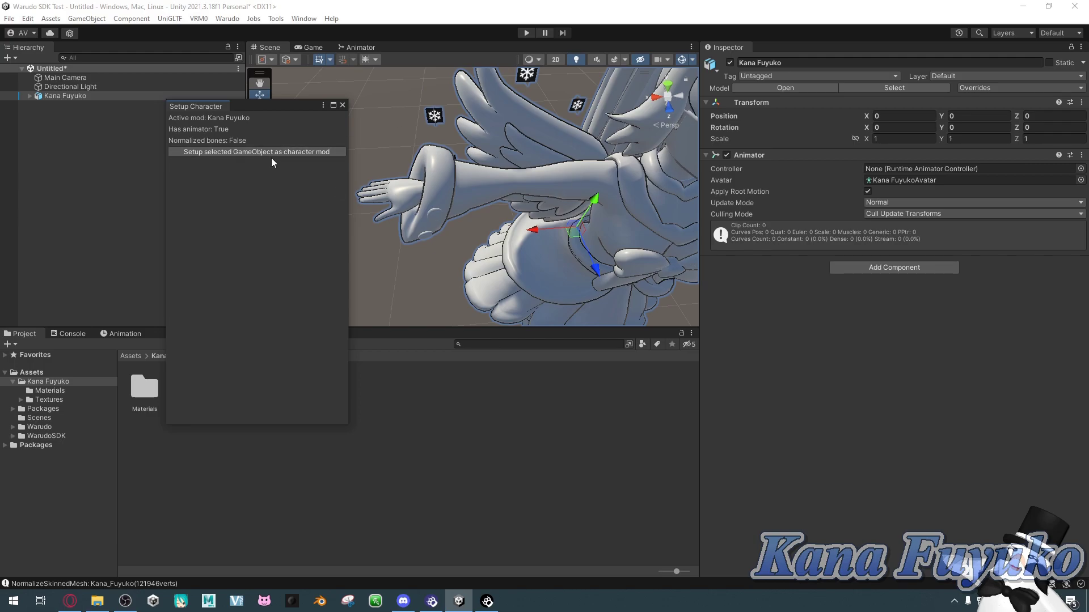
{"action": "left_click", "coordinate": [198, 18]}
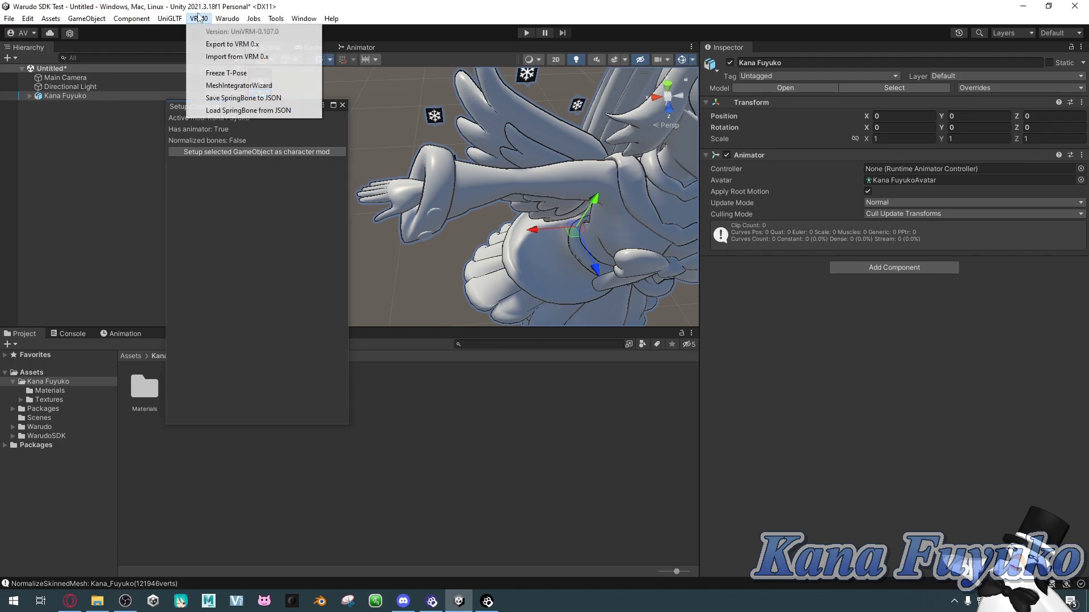
{"action": "left_click", "coordinate": [181, 152]}
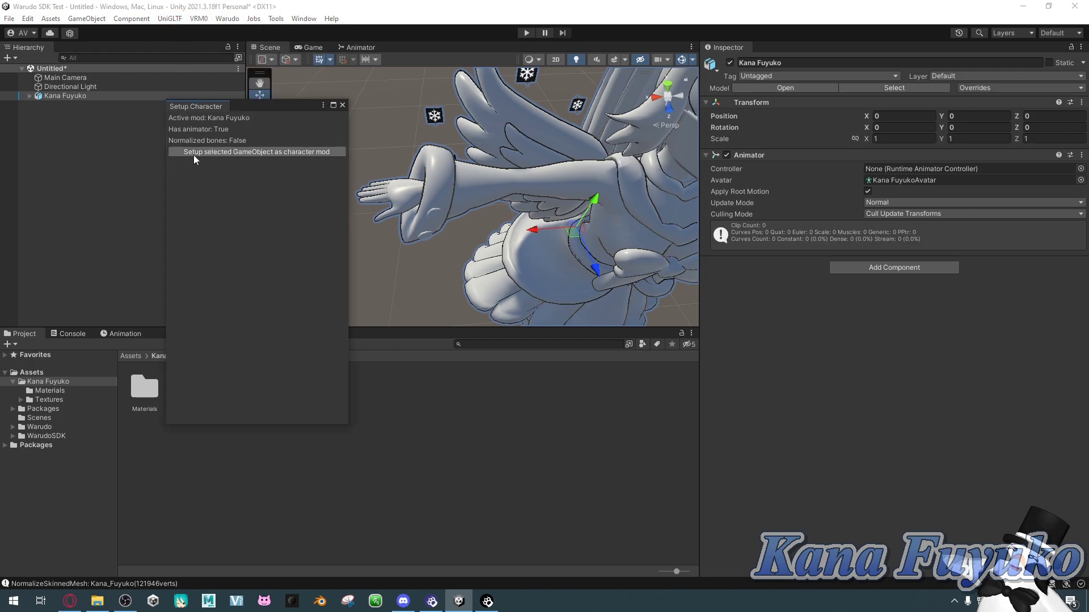
{"action": "left_click", "coordinate": [268, 152]}
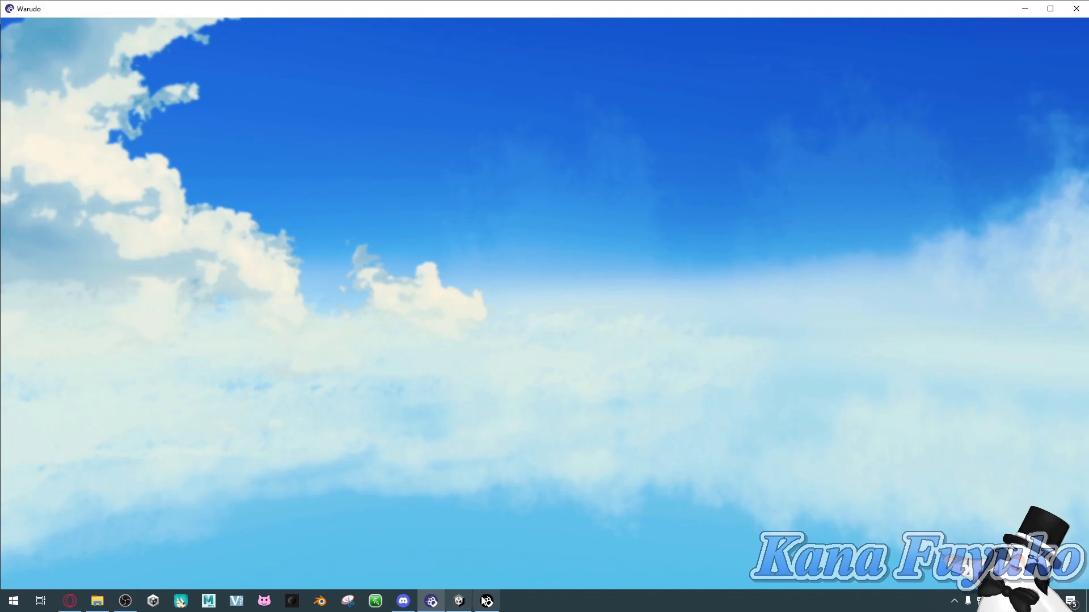
{"action": "left_click", "coordinate": [461, 601]}
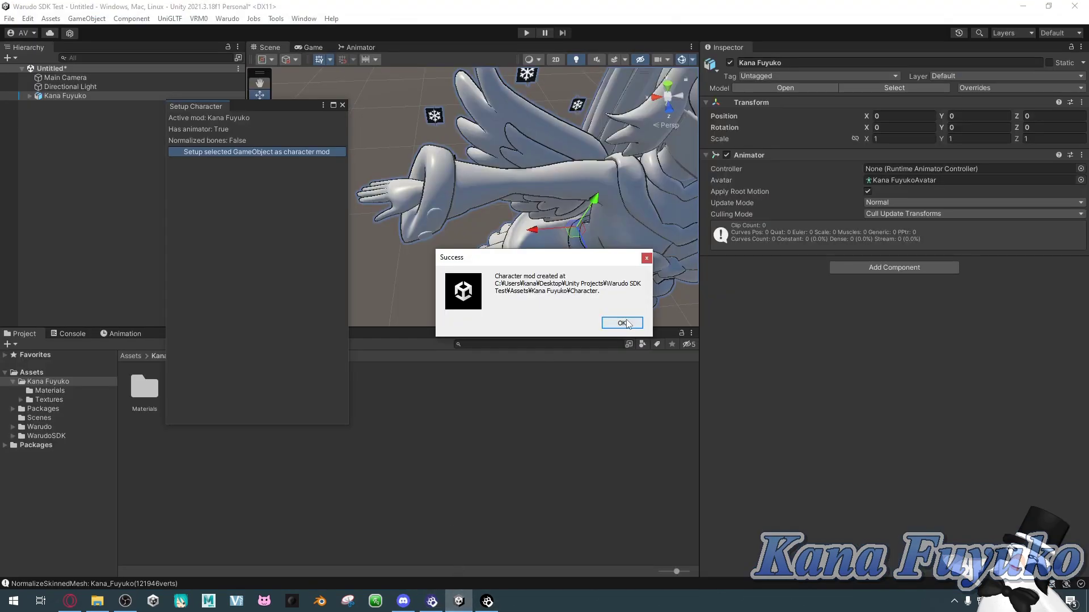
{"action": "left_click", "coordinate": [623, 320]}
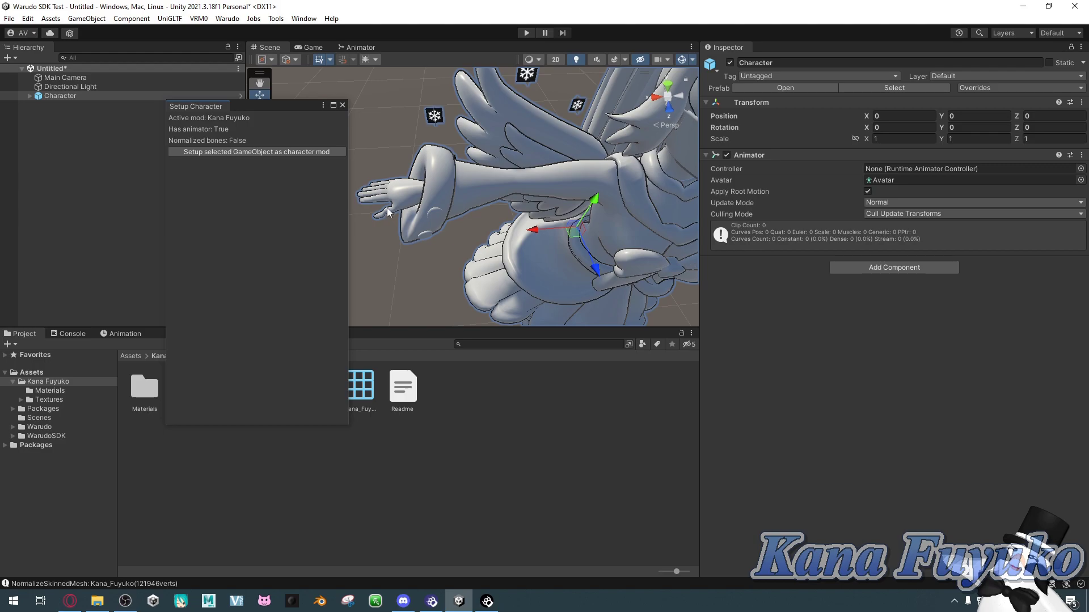
Examine the hand, thumb and sleeve of the Character object in the scene from several angles
{"action": "left_click_drag", "start_coordinate": [400, 173], "coordinate": [599, 307], "text": "alt"}
{"action": "scroll", "coordinate": [449, 203], "scroll_direction": "up", "scroll_amount": 5}
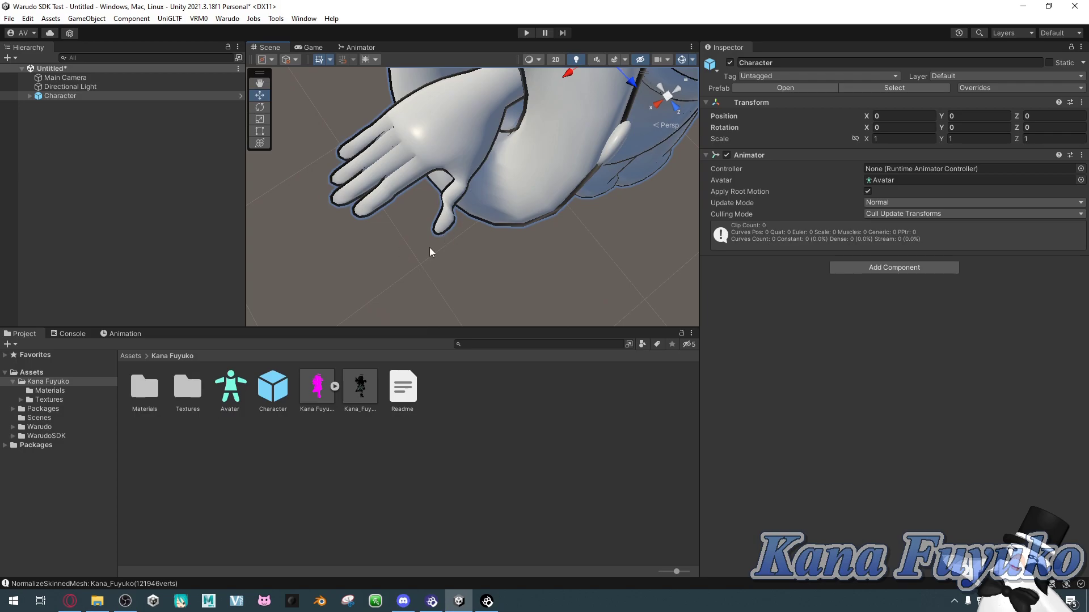
{"action": "left_click_drag", "start_coordinate": [493, 226], "coordinate": [437, 220], "text": "alt"}
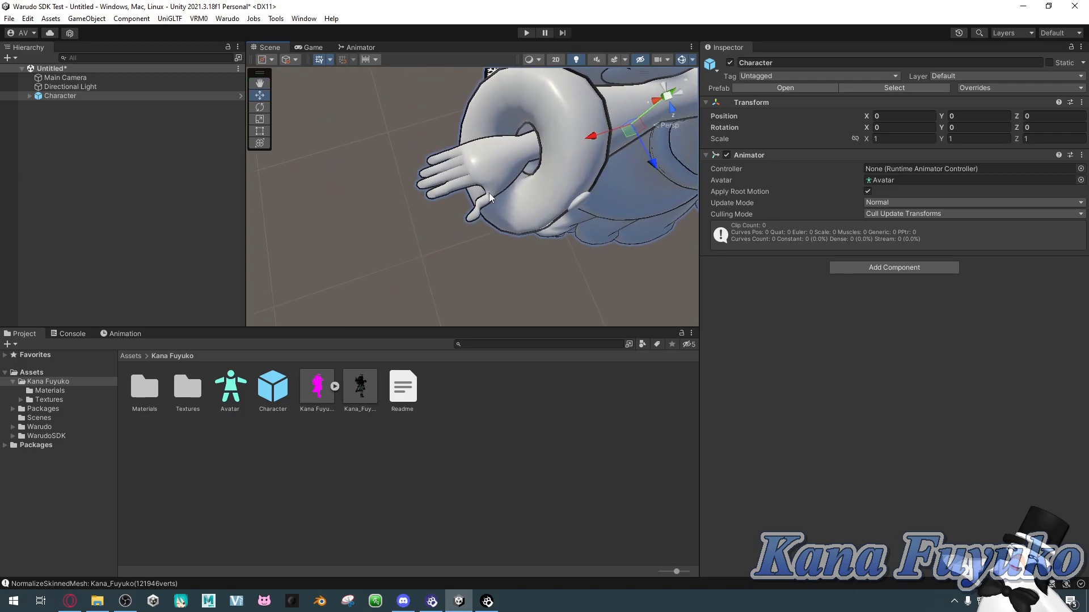
{"action": "left_click_drag", "start_coordinate": [533, 241], "coordinate": [586, 182], "text": "alt"}
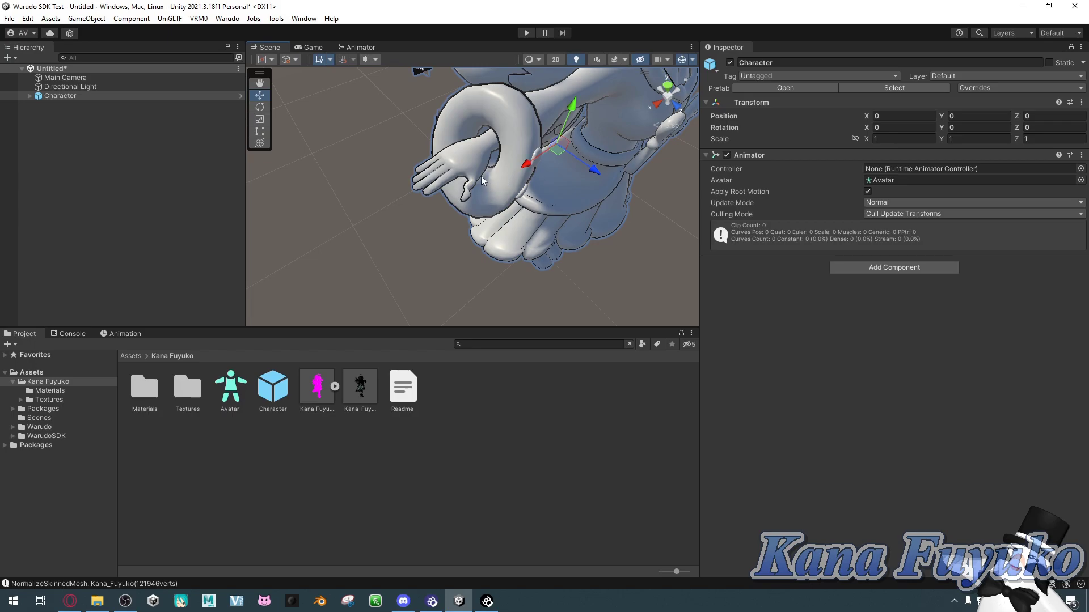
{"action": "left_click_drag", "start_coordinate": [481, 180], "coordinate": [458, 224], "text": "alt"}
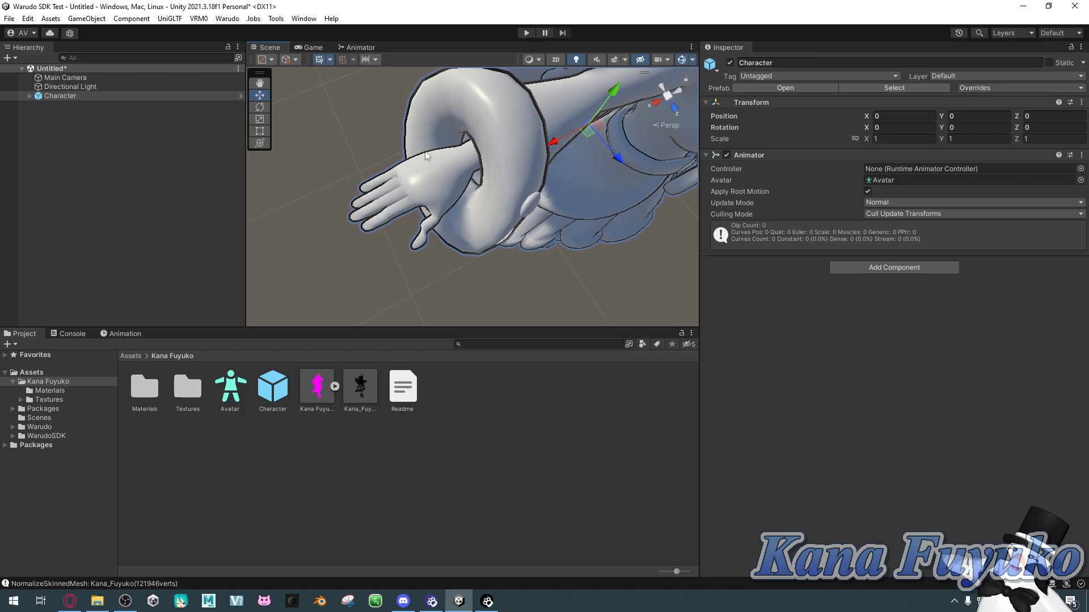
{"action": "left_click_drag", "start_coordinate": [426, 155], "coordinate": [504, 246], "text": "alt"}
{"action": "scroll", "coordinate": [428, 226], "scroll_direction": "down", "scroll_amount": 5}
{"action": "scroll", "coordinate": [506, 243], "scroll_direction": "up", "scroll_amount": 5}
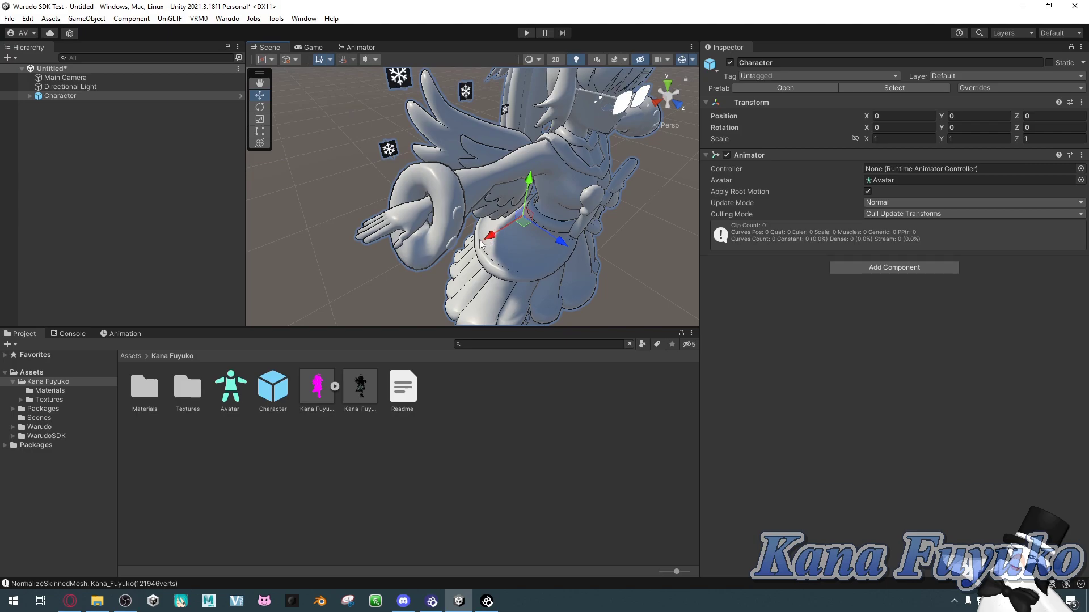
{"action": "right_click_drag", "start_coordinate": [451, 264], "coordinate": [381, 266]}
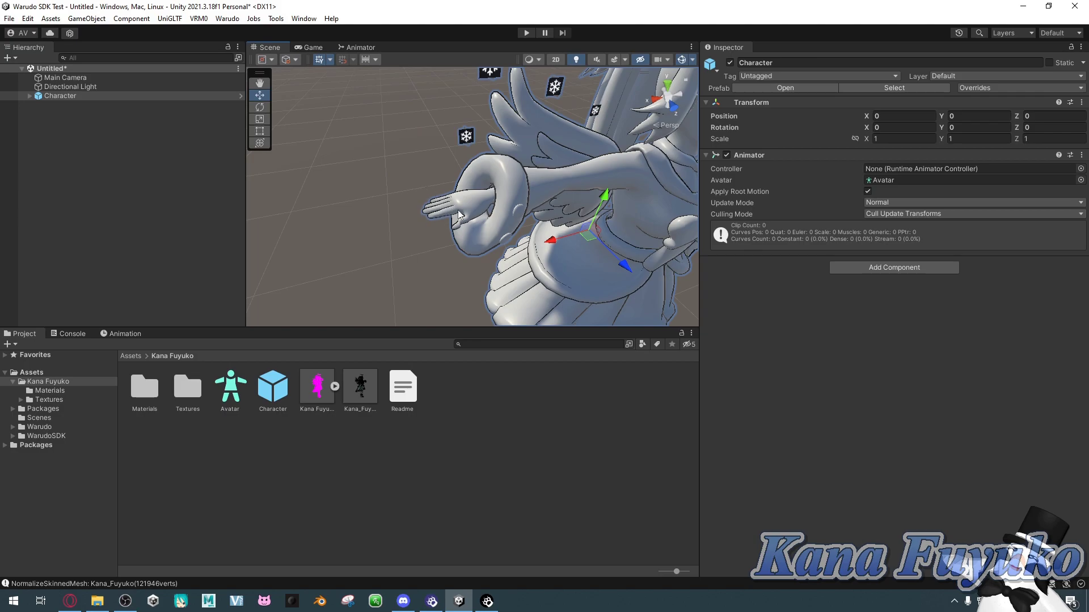
Frame the Character object in the scene and view its whole body from the front
{"action": "right_click_drag", "start_coordinate": [452, 233], "coordinate": [452, 301]}
{"action": "key", "text": "f"}
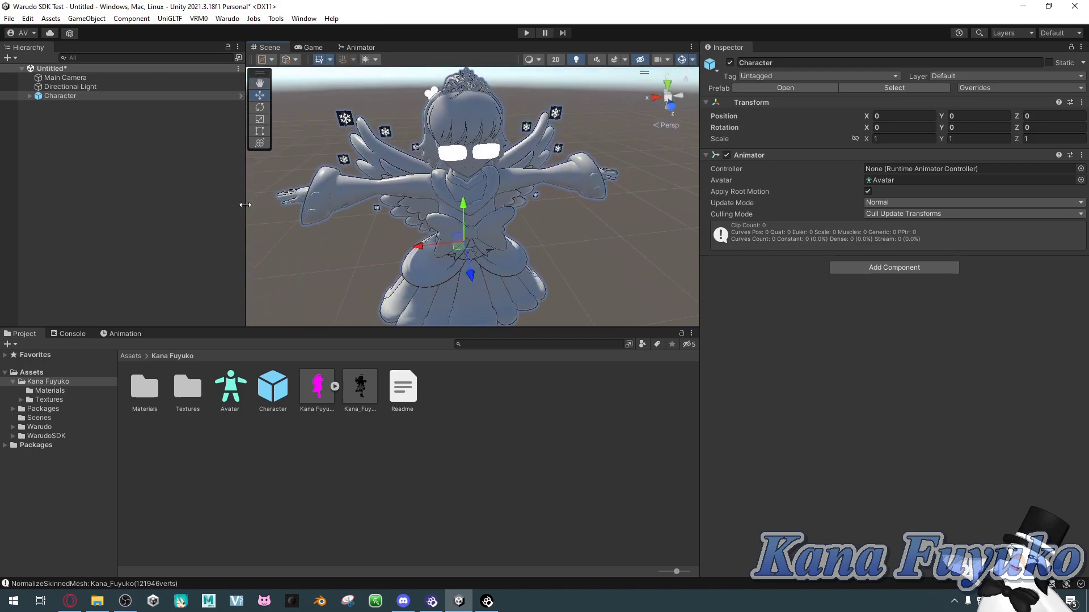
{"action": "right_click_drag", "start_coordinate": [408, 201], "coordinate": [420, 170]}
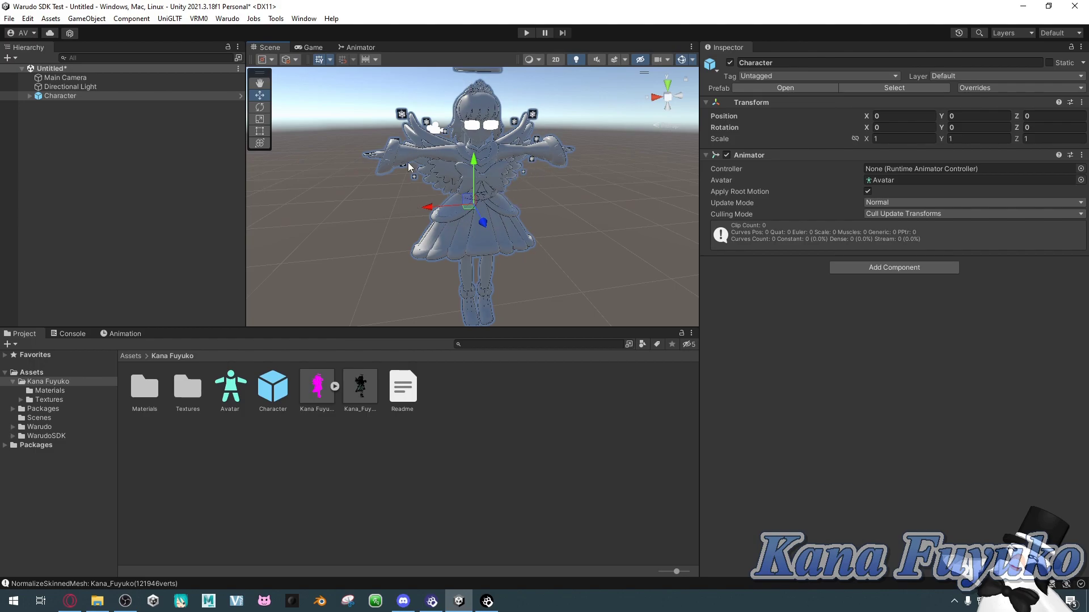
{"action": "mouse_move", "coordinate": [494, 147]}
{"action": "right_mouse_down"}
{"action": "mouse_move", "coordinate": [495, 137]}
{"action": "mouse_move", "coordinate": [486, 148]}
{"action": "right_mouse_up"}
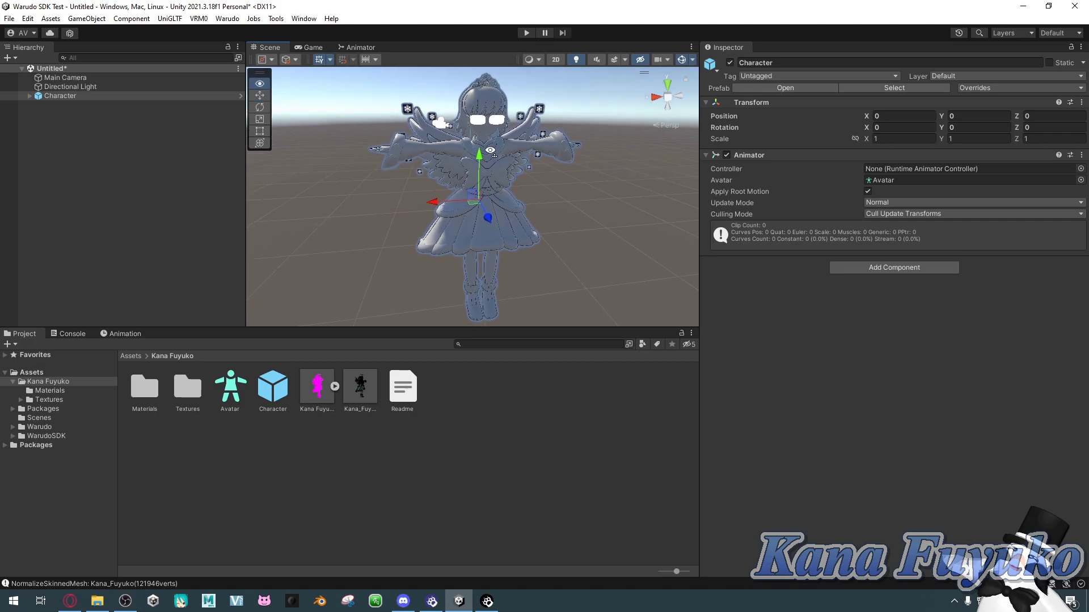
Open the Materials folder of the Kana Fuyuko assets to look over the character's materials
{"action": "left_click", "coordinate": [229, 19]}
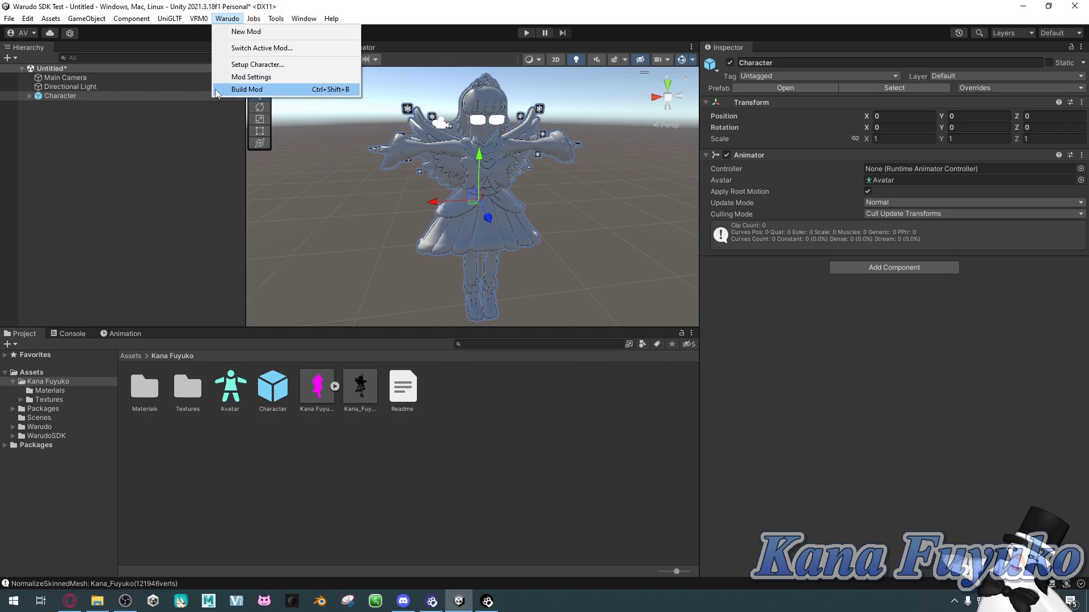
{"action": "left_click", "coordinate": [95, 182]}
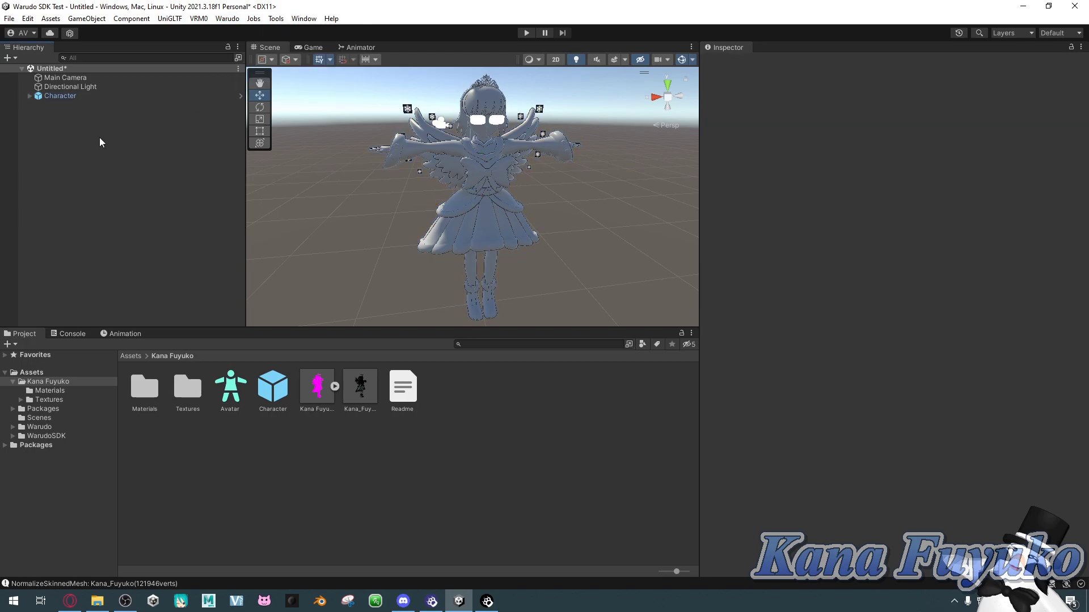
{"action": "left_click", "coordinate": [80, 95]}
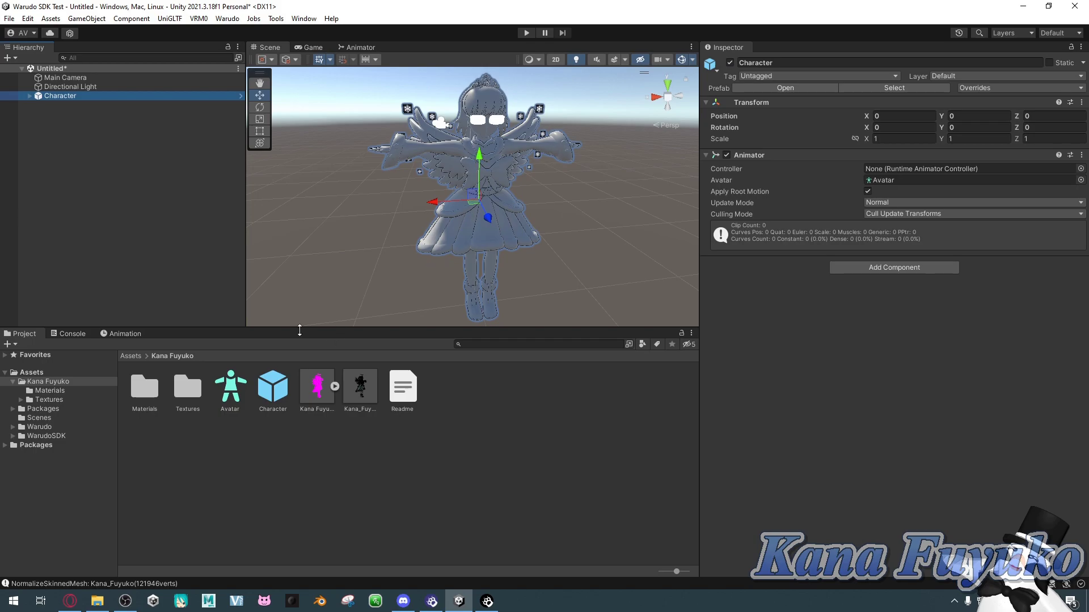
{"action": "double_click", "coordinate": [146, 389]}
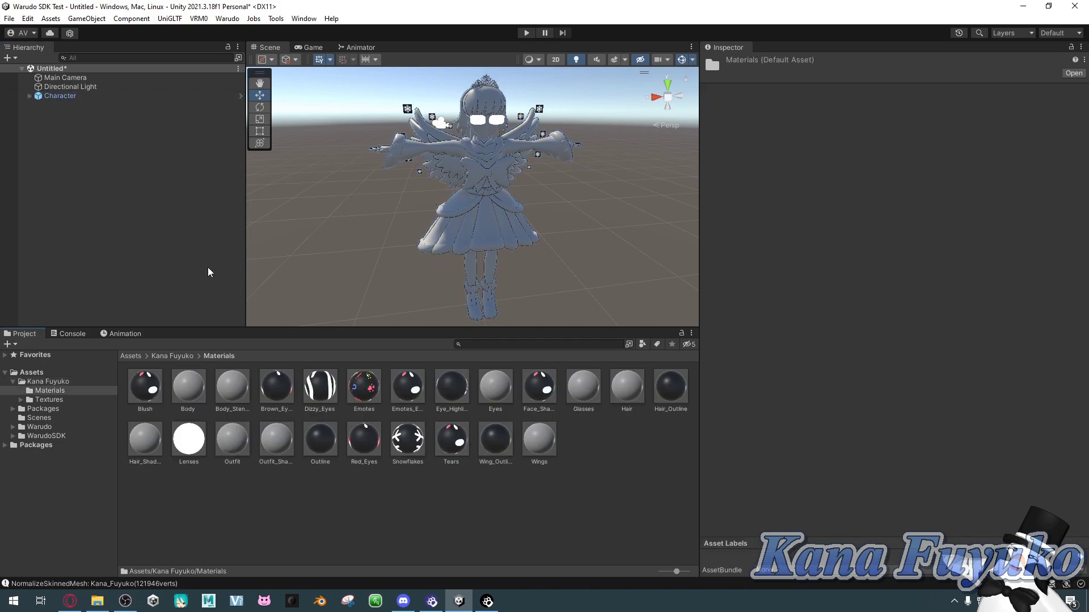
Bring up the animation clip editor for the Character object
{"action": "left_click", "coordinate": [70, 96]}
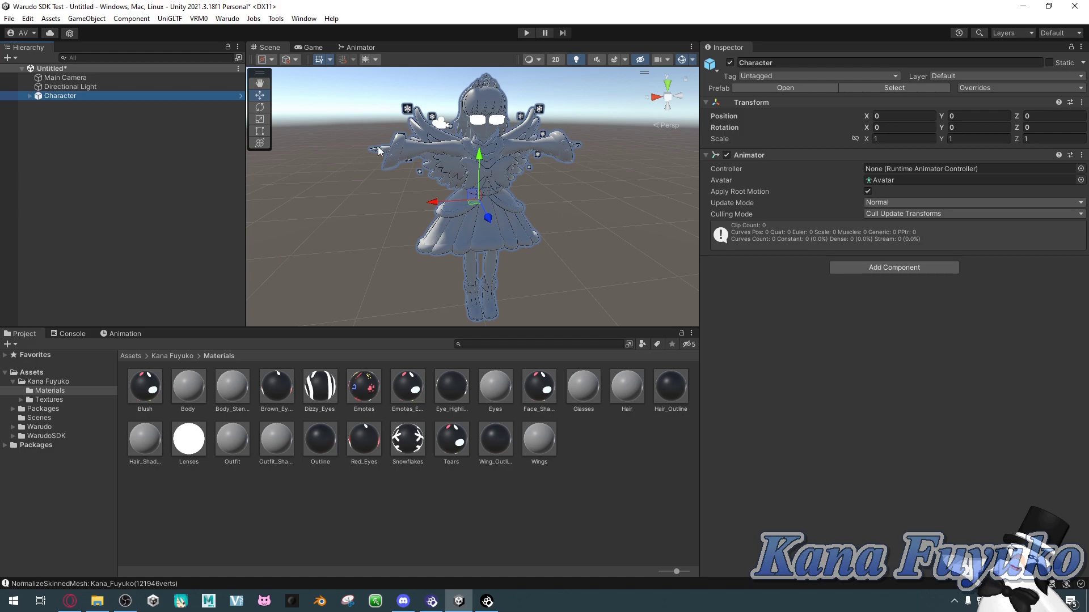
{"action": "left_click", "coordinate": [304, 19]}
{"action": "mouse_move", "coordinate": [326, 247]}
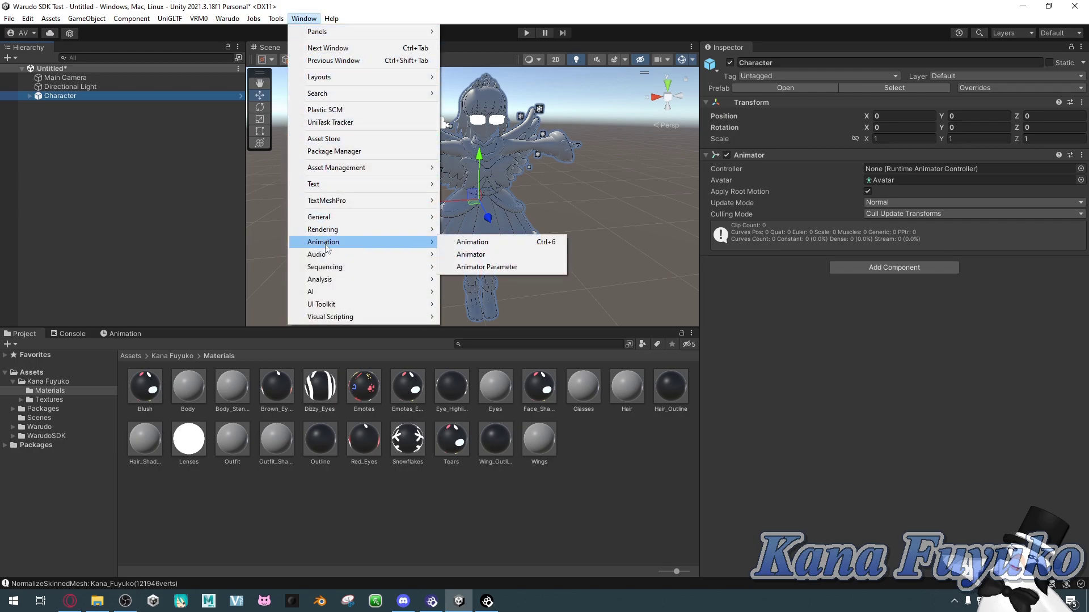
{"action": "left_click", "coordinate": [460, 242]}
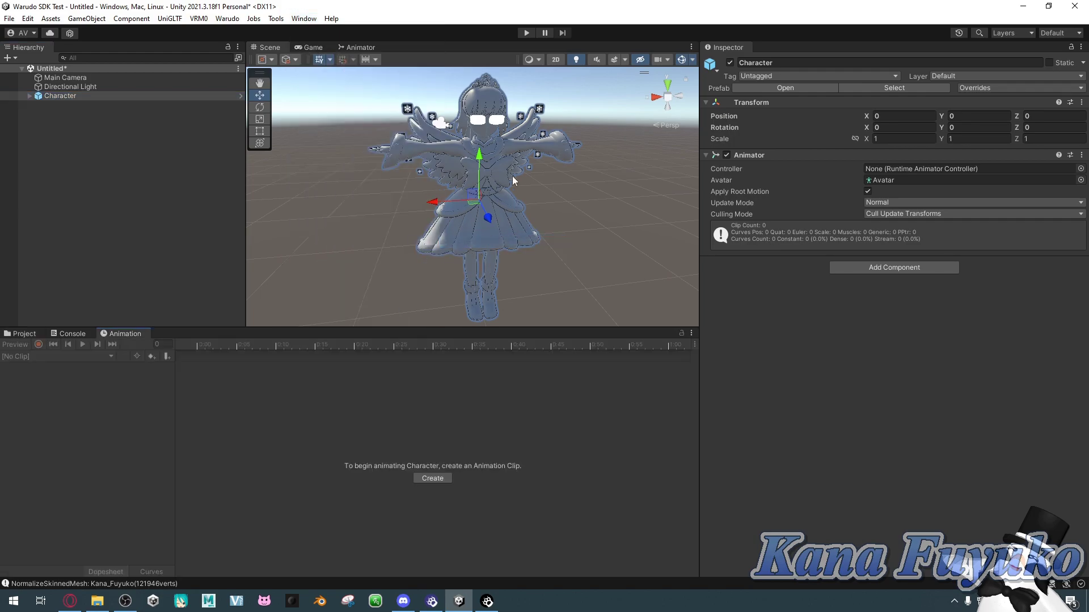
{"action": "left_click", "coordinate": [304, 19]}
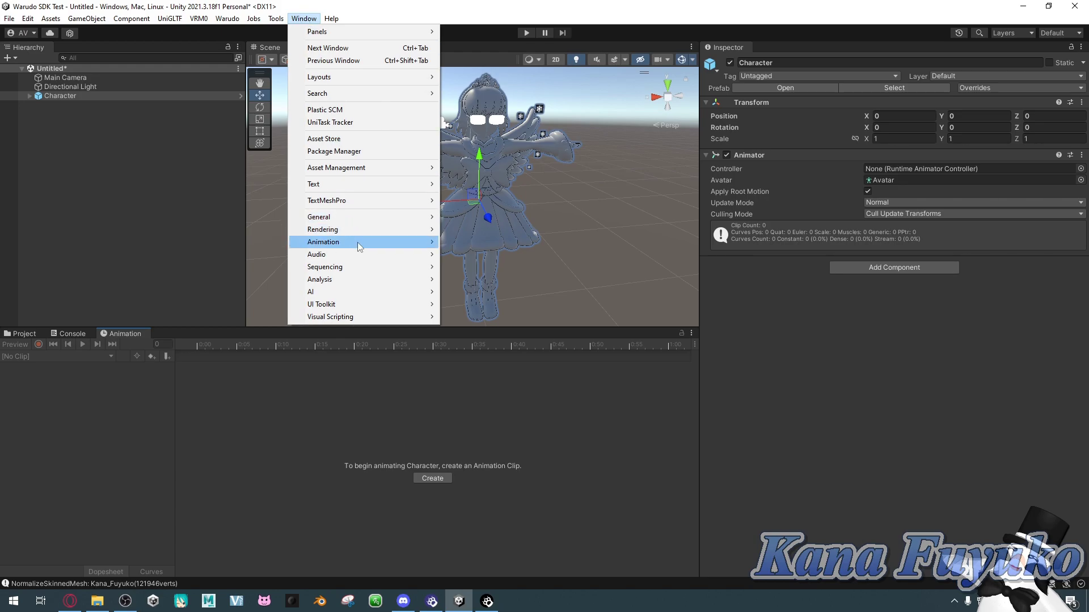
{"action": "mouse_move", "coordinate": [357, 242]}
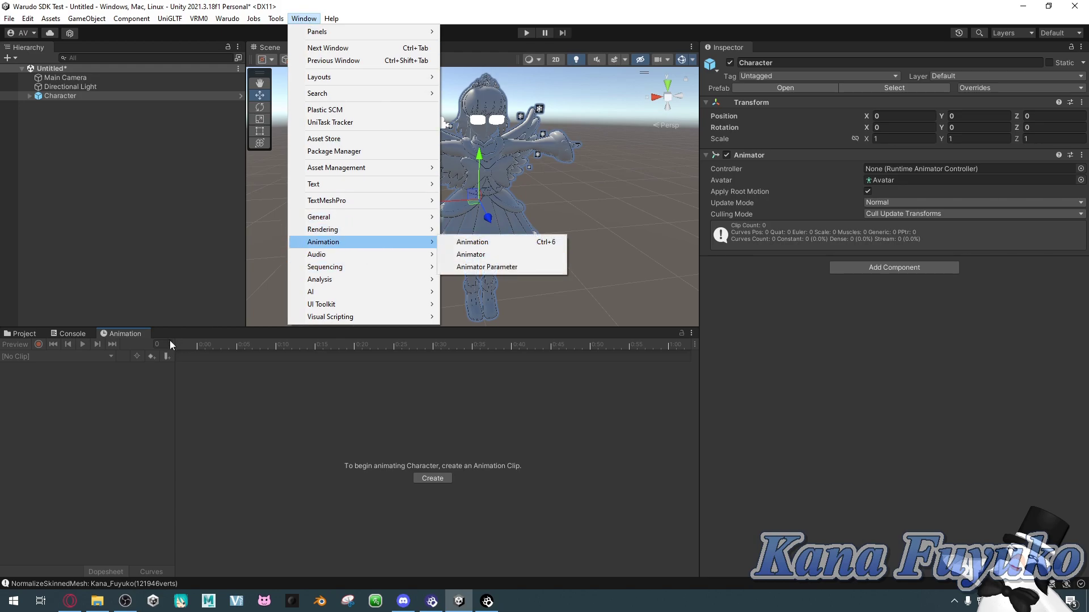
{"action": "left_click", "coordinate": [471, 254]}
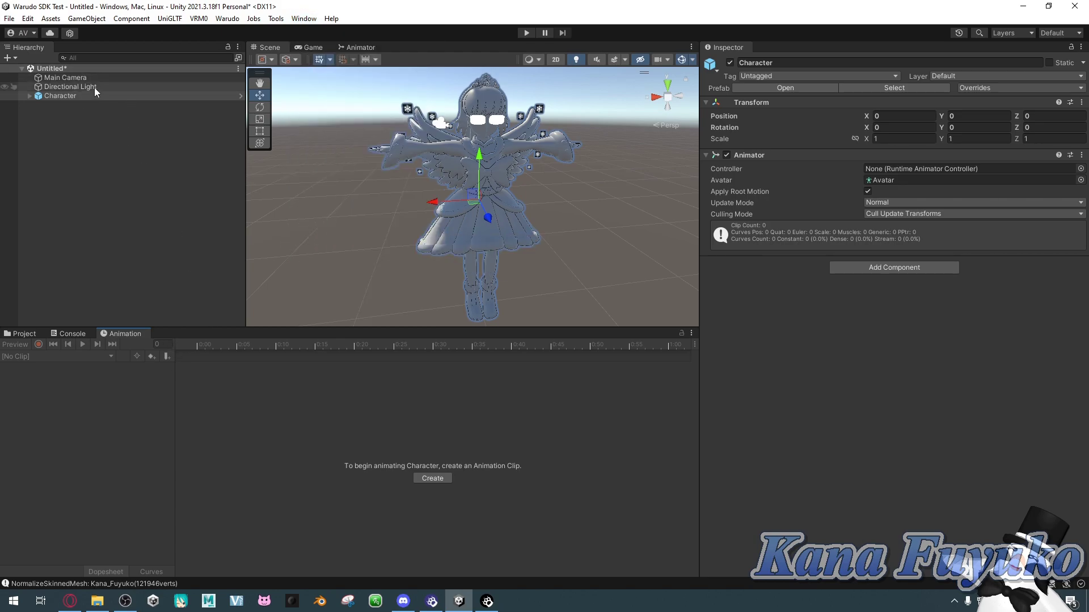
Create an animation clip for Character, saved as New Animation.anim in a new Animations folder inside the Kana Fuyuko folder
{"action": "left_click", "coordinate": [432, 479]}
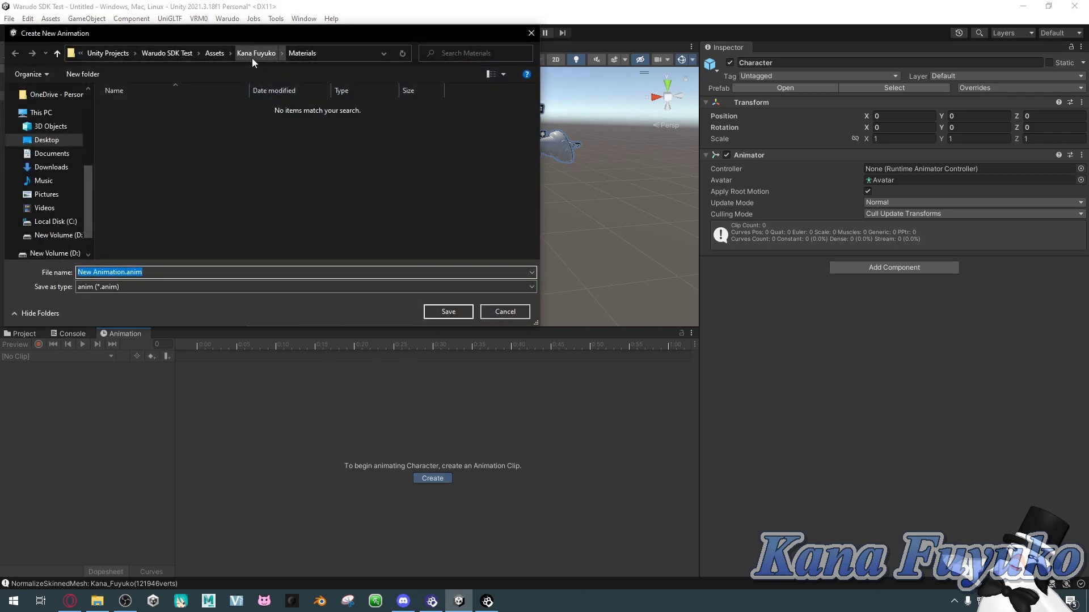
{"action": "left_click", "coordinate": [253, 54]}
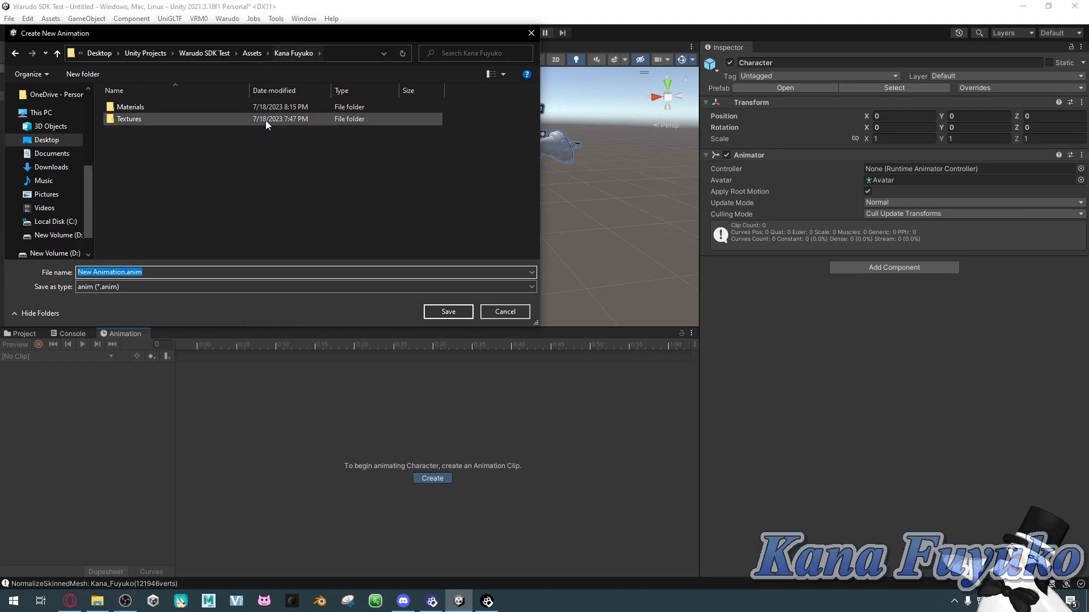
{"action": "right_click", "coordinate": [209, 191]}
{"action": "right_click", "coordinate": [147, 155]}
{"action": "mouse_move", "coordinate": [252, 327]}
{"action": "left_click", "coordinate": [308, 327]}
{"action": "type", "text": "A"}
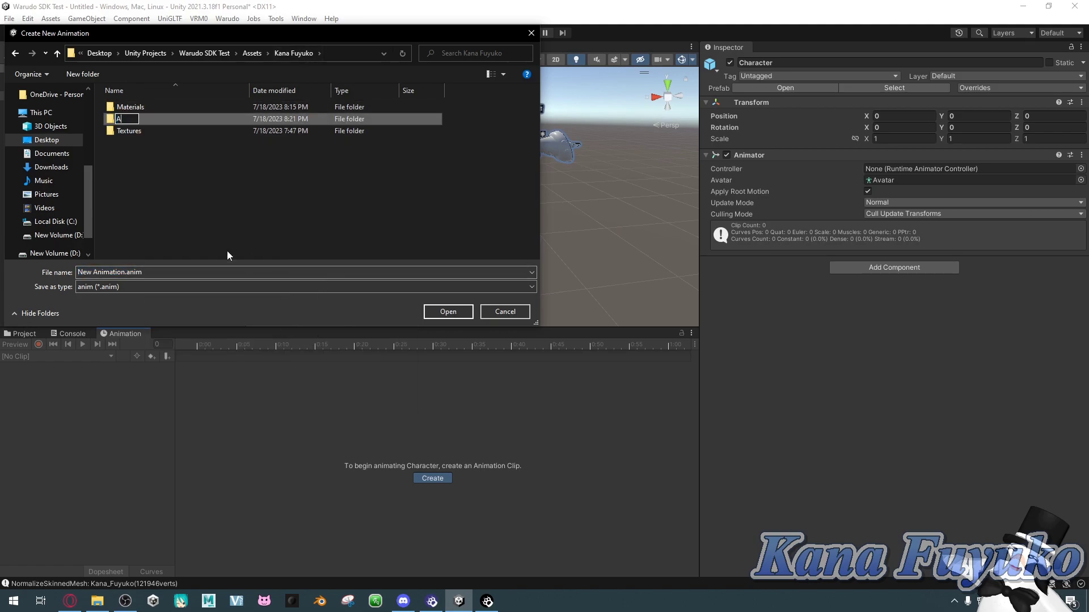
{"action": "type", "text": "nimations"}
{"action": "key", "text": "Return"}
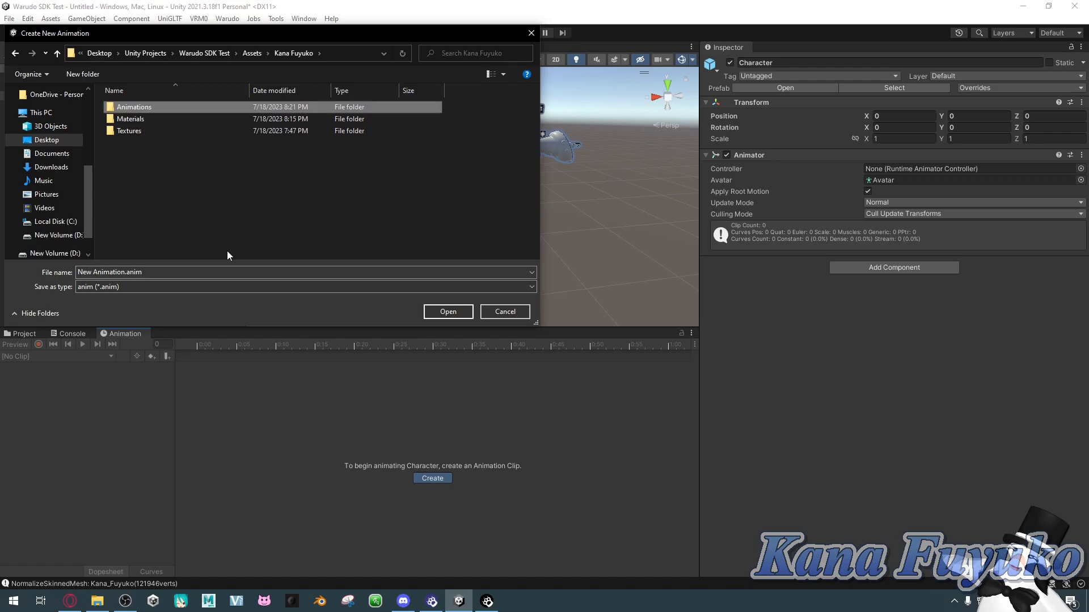
{"action": "double_click", "coordinate": [136, 107]}
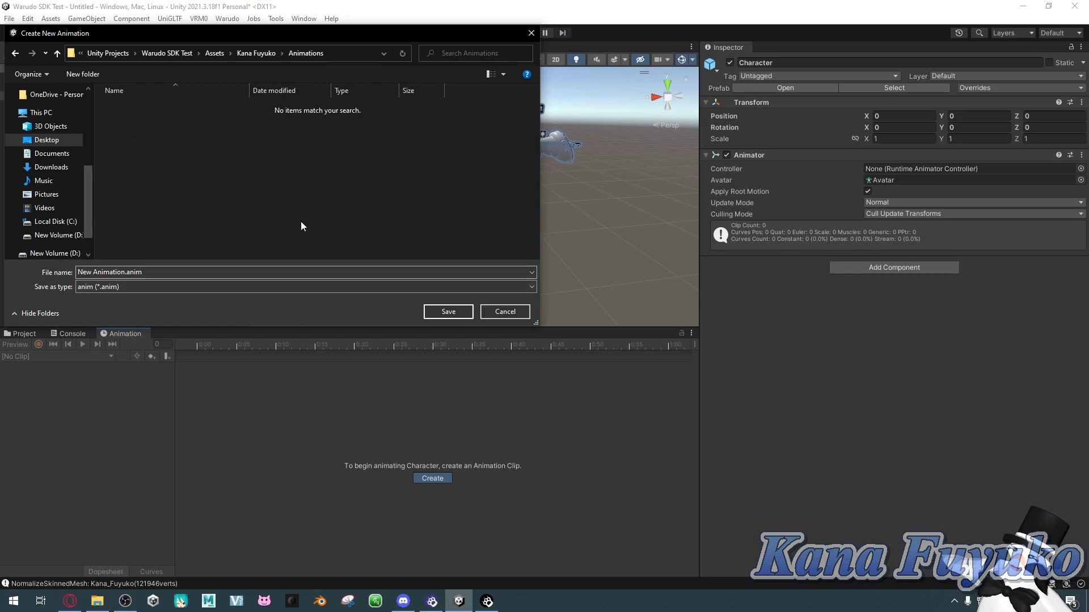
{"action": "left_click", "coordinate": [447, 312]}
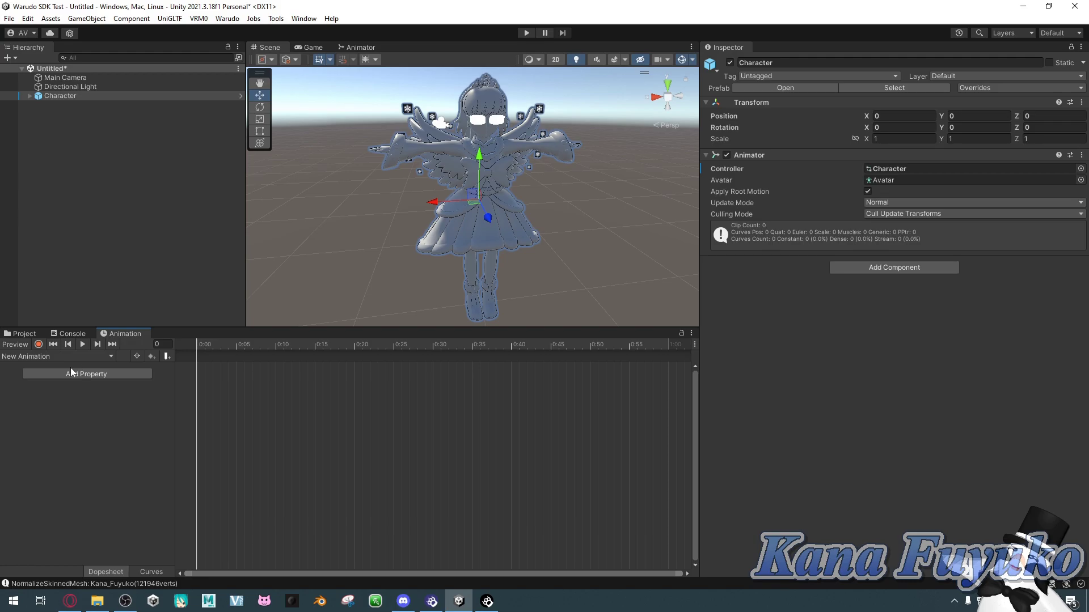
Check the Character's animation clip list and the controller assigned in its Animator component
{"action": "left_click", "coordinate": [43, 356]}
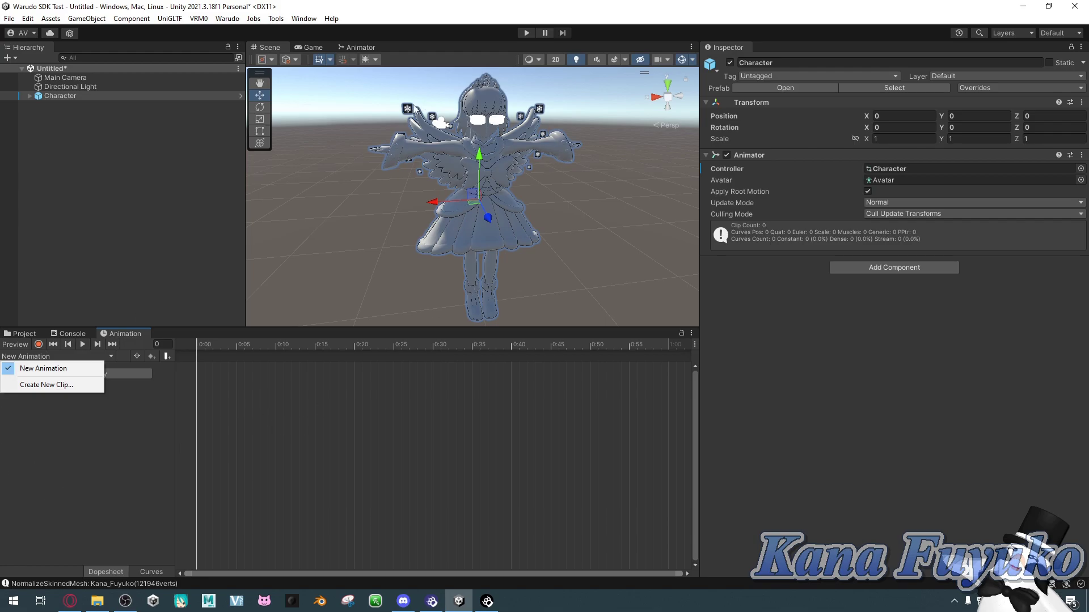
{"action": "left_click", "coordinate": [530, 233]}
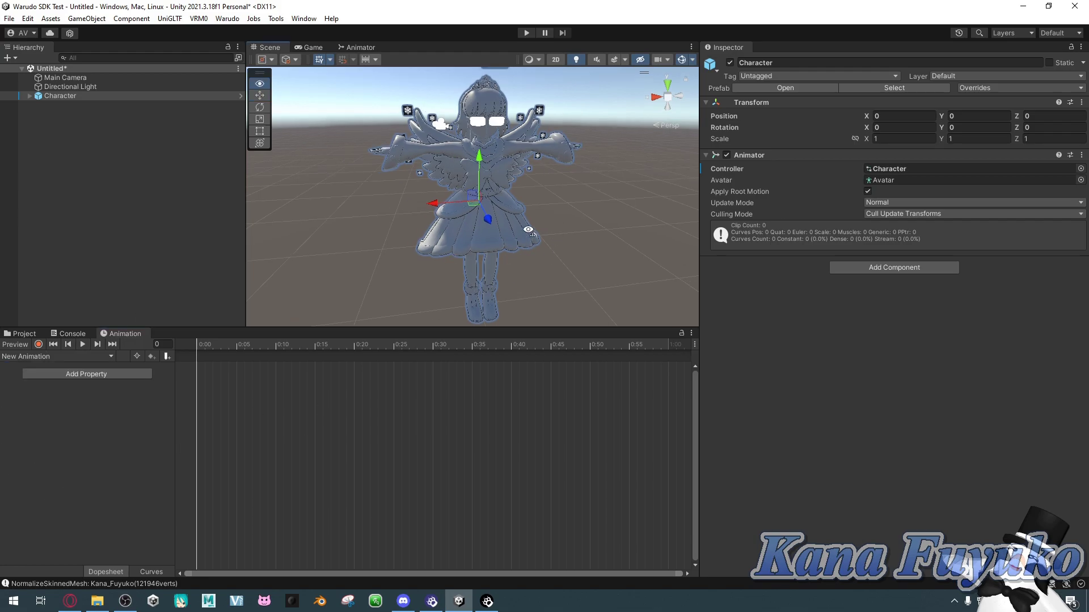
{"action": "left_click", "coordinate": [879, 170]}
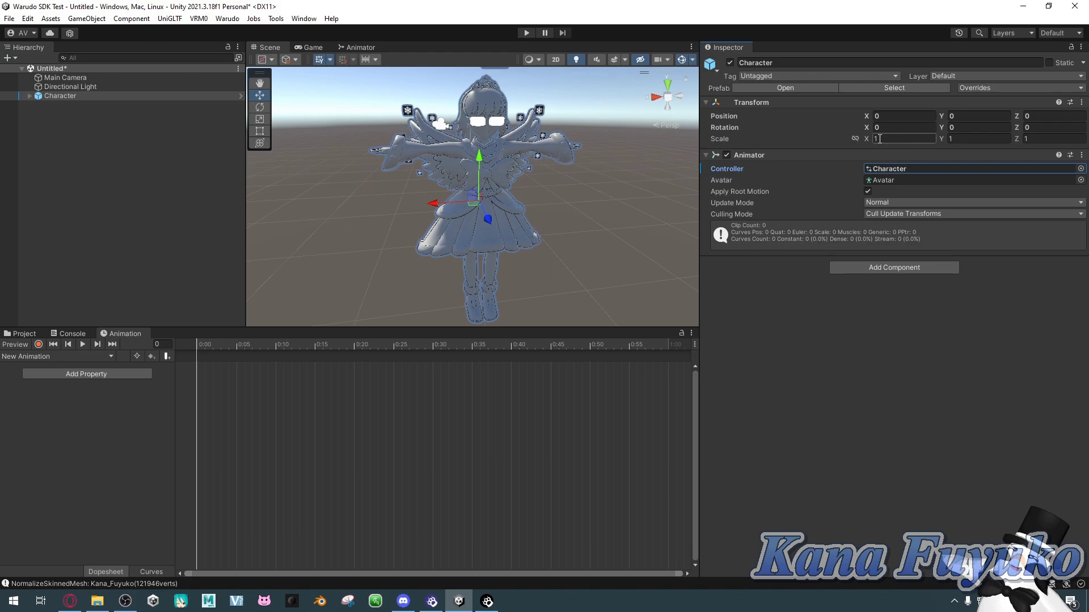
Open the Base Layer state graph of the Character controller in the Animator
{"action": "left_click", "coordinate": [345, 47]}
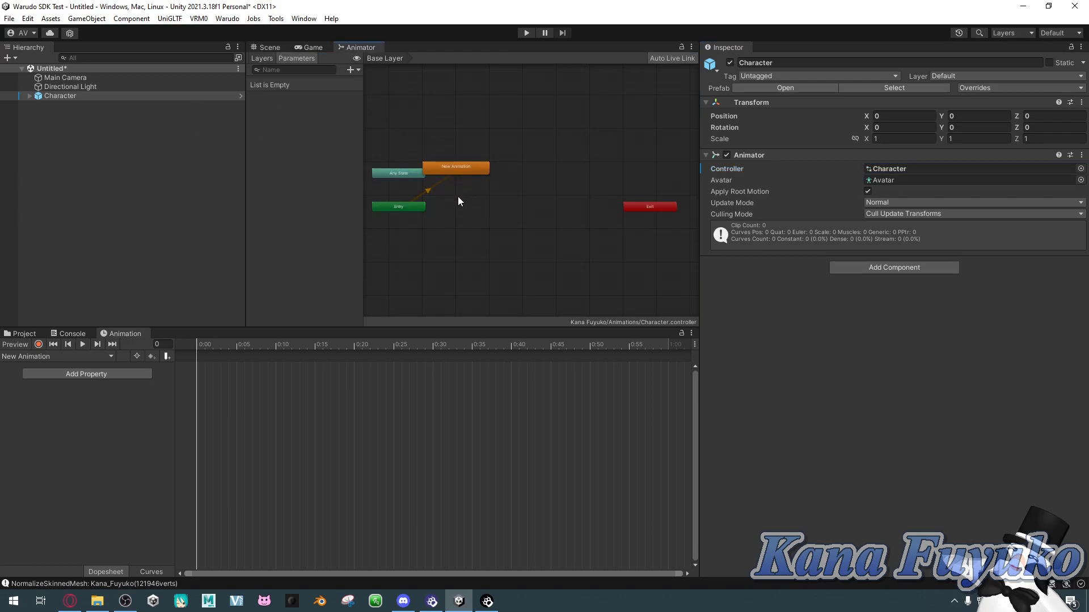
{"action": "left_click_drag", "start_coordinate": [467, 196], "coordinate": [474, 196]}
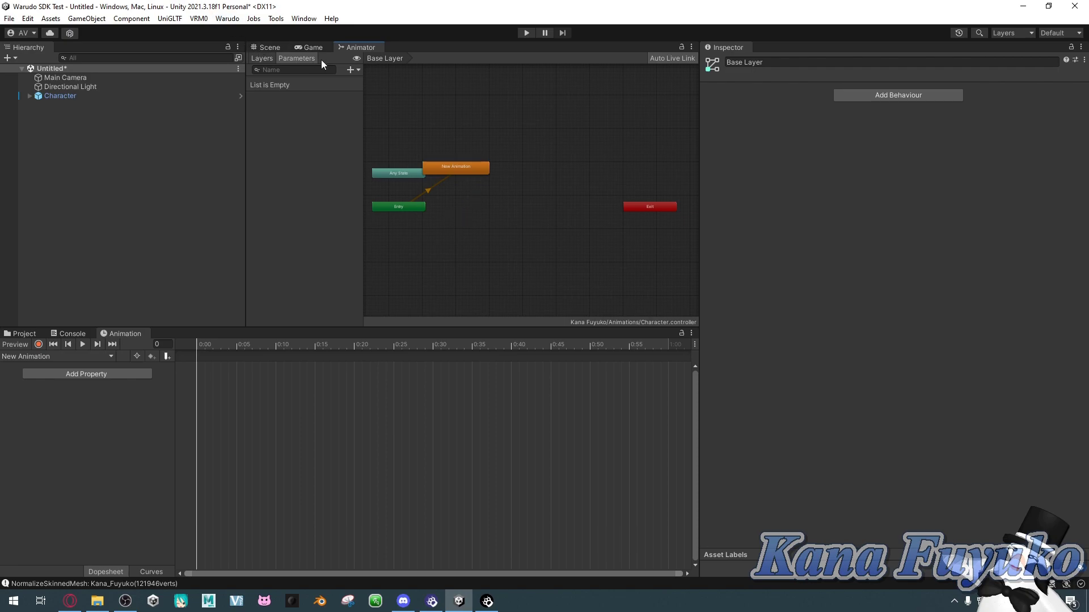
{"action": "left_click", "coordinate": [306, 19]}
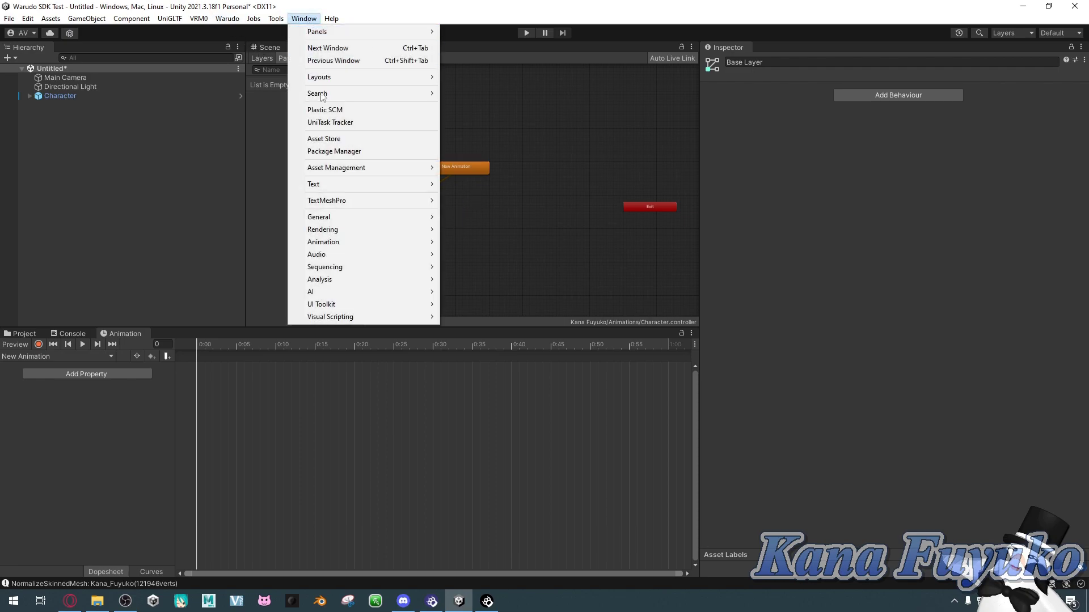
{"action": "mouse_move", "coordinate": [352, 245]}
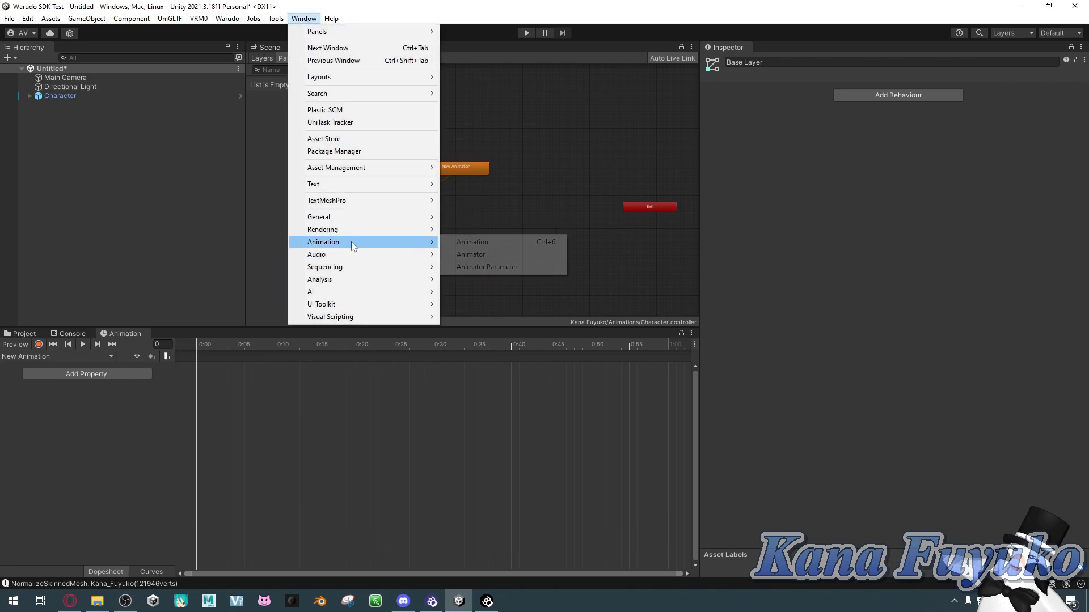
{"action": "left_click", "coordinate": [496, 254]}
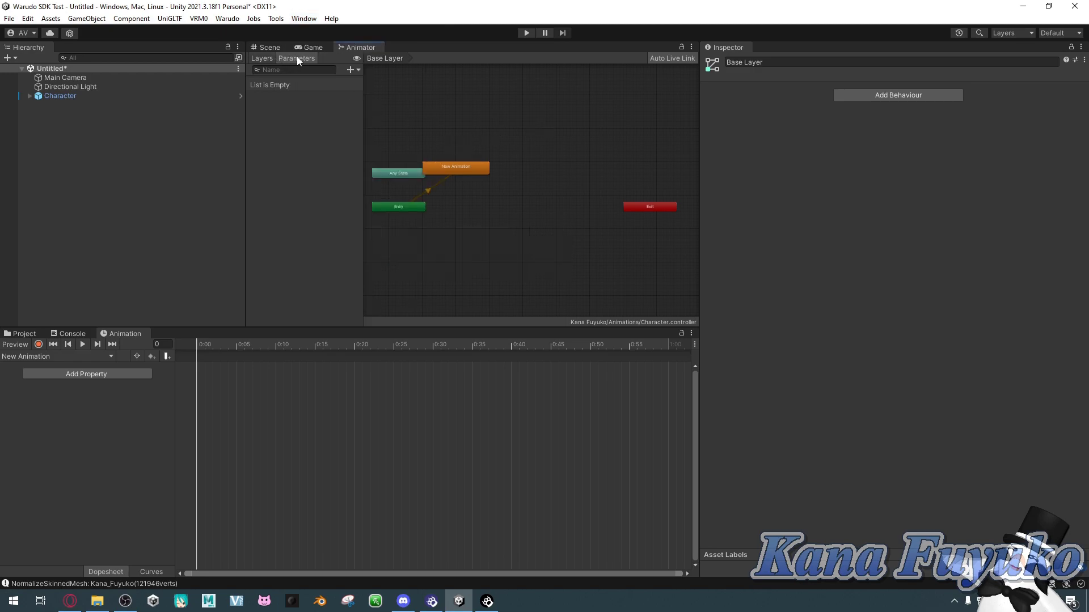
Add a float parameter named Wing Up to the Character controller
{"action": "left_click", "coordinate": [349, 70]}
{"action": "left_click", "coordinate": [371, 84]}
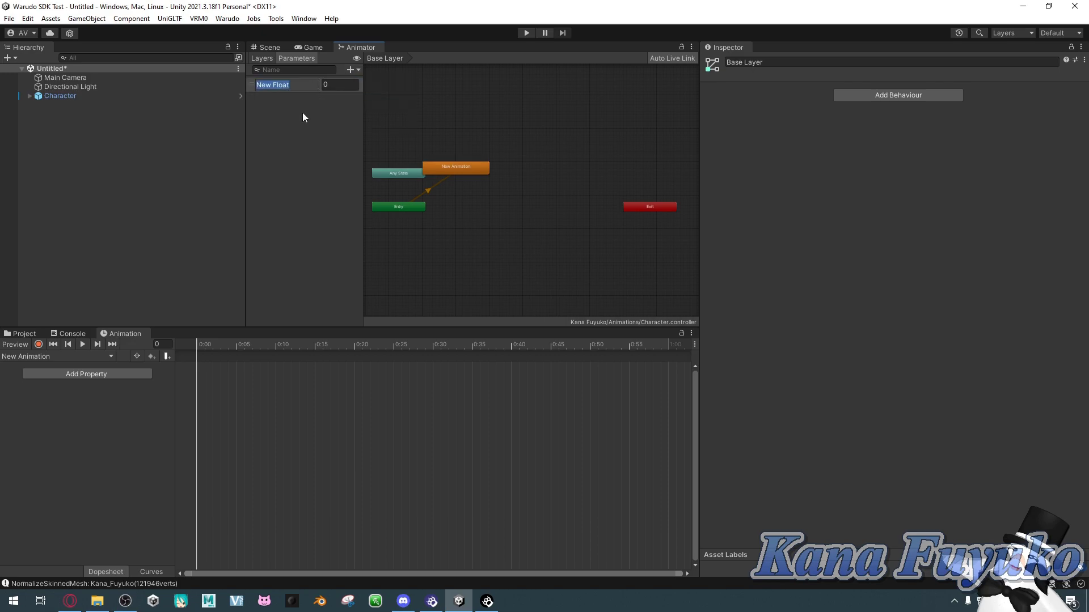
{"action": "type", "text": "Wing Up"}
{"action": "key", "text": "Return"}
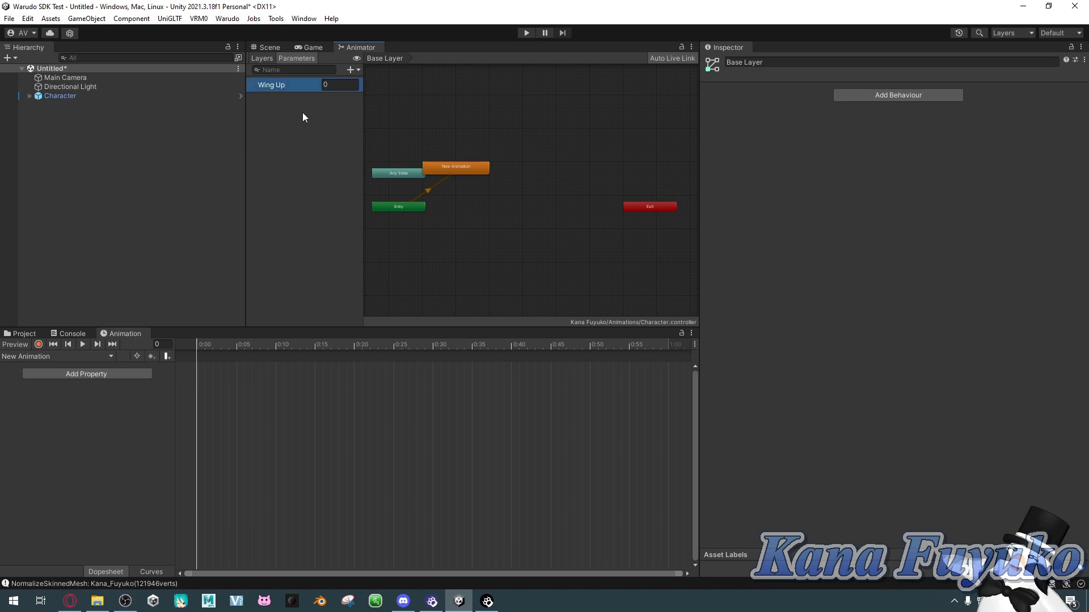
Move the New Animation state away from the Any State node, into the space between Entry and Exit in the Base Layer
{"action": "left_click_drag", "start_coordinate": [452, 175], "coordinate": [485, 195]}
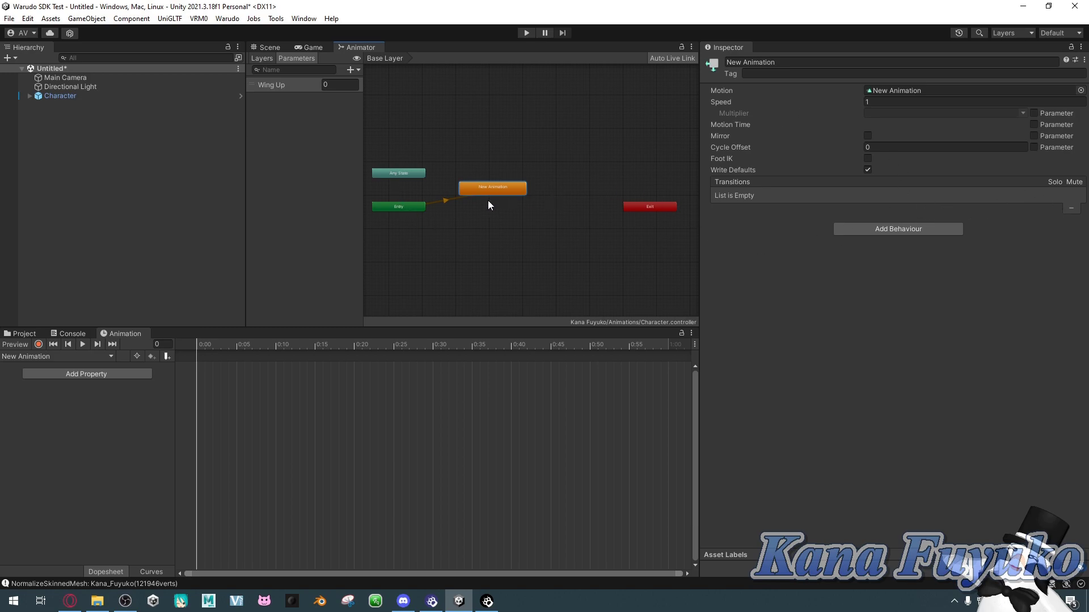
{"action": "left_click", "coordinate": [437, 206]}
{"action": "left_click_drag", "start_coordinate": [479, 194], "coordinate": [519, 177]}
{"action": "left_click", "coordinate": [467, 192]}
{"action": "left_click", "coordinate": [516, 213]}
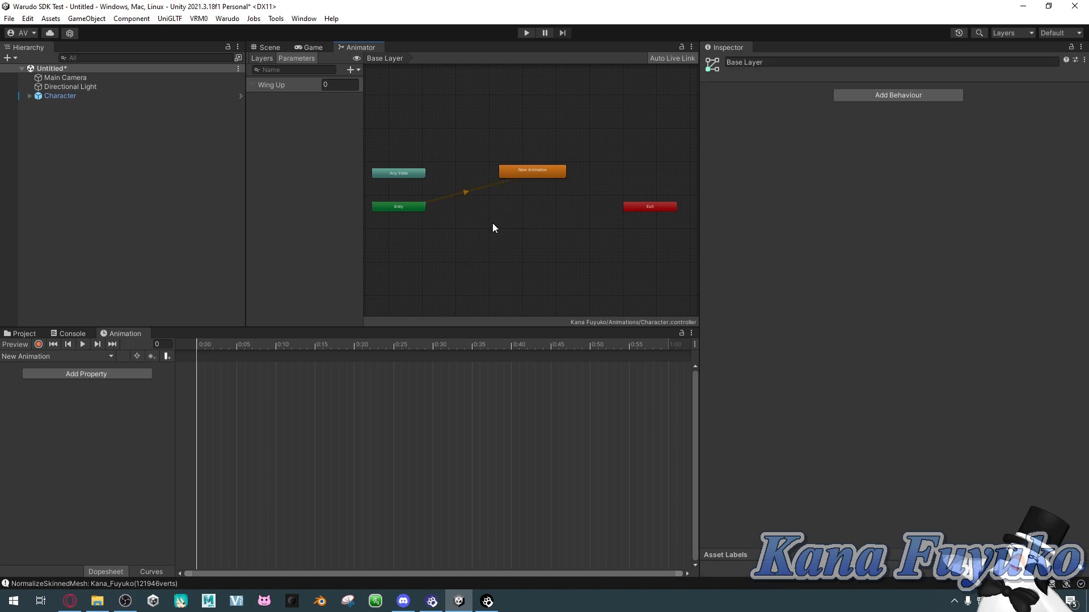
{"action": "left_click_drag", "start_coordinate": [537, 170], "coordinate": [497, 187]}
{"action": "left_click", "coordinate": [489, 247]}
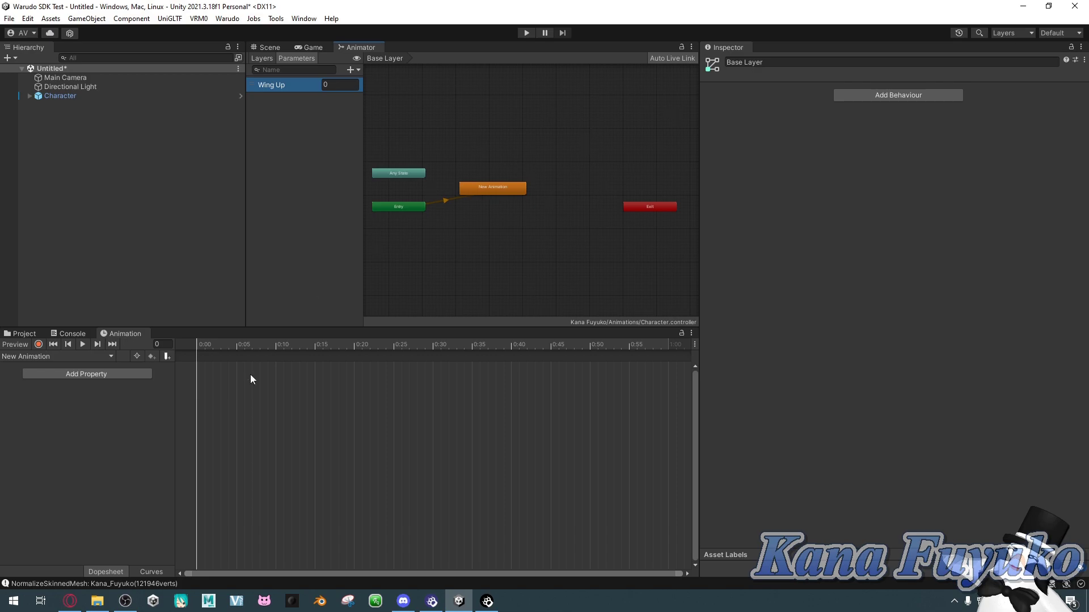
{"action": "left_click_drag", "start_coordinate": [306, 393], "coordinate": [267, 461]}
{"action": "left_click", "coordinate": [58, 359]}
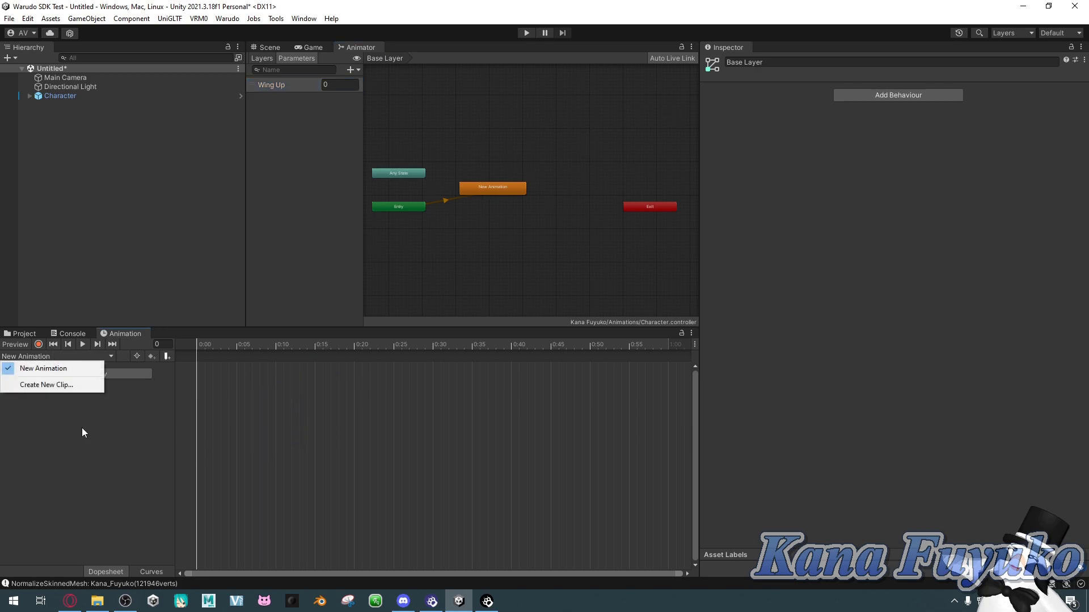
{"action": "left_click", "coordinate": [252, 432]}
{"action": "left_click", "coordinate": [94, 100]}
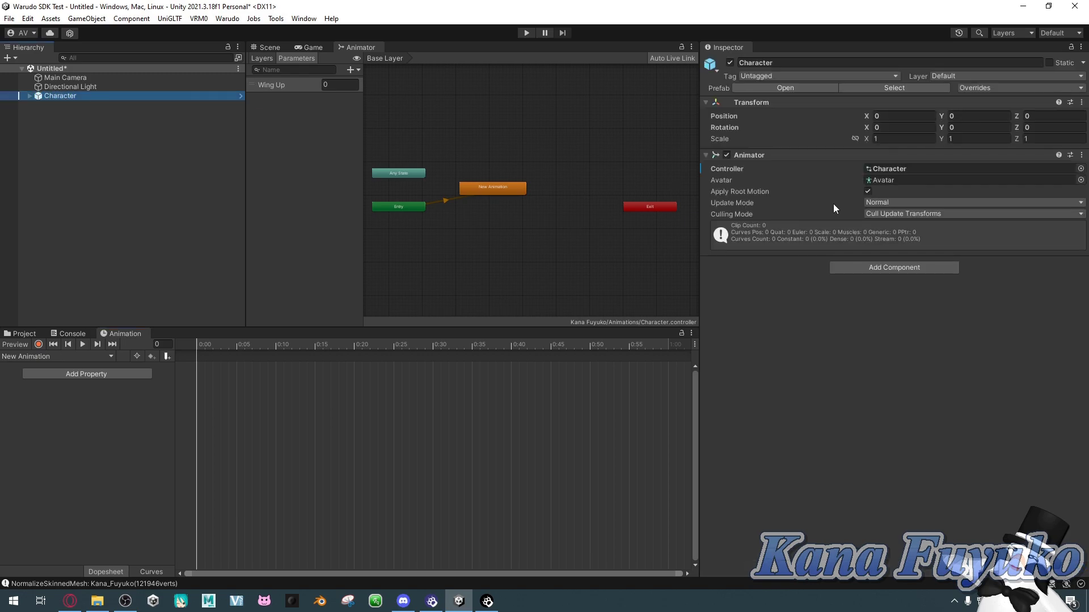
{"action": "left_click", "coordinate": [464, 146]}
{"action": "right_click", "coordinate": [498, 190]}
{"action": "left_click", "coordinate": [448, 247]}
{"action": "left_click_drag", "start_coordinate": [451, 242], "coordinate": [485, 246]}
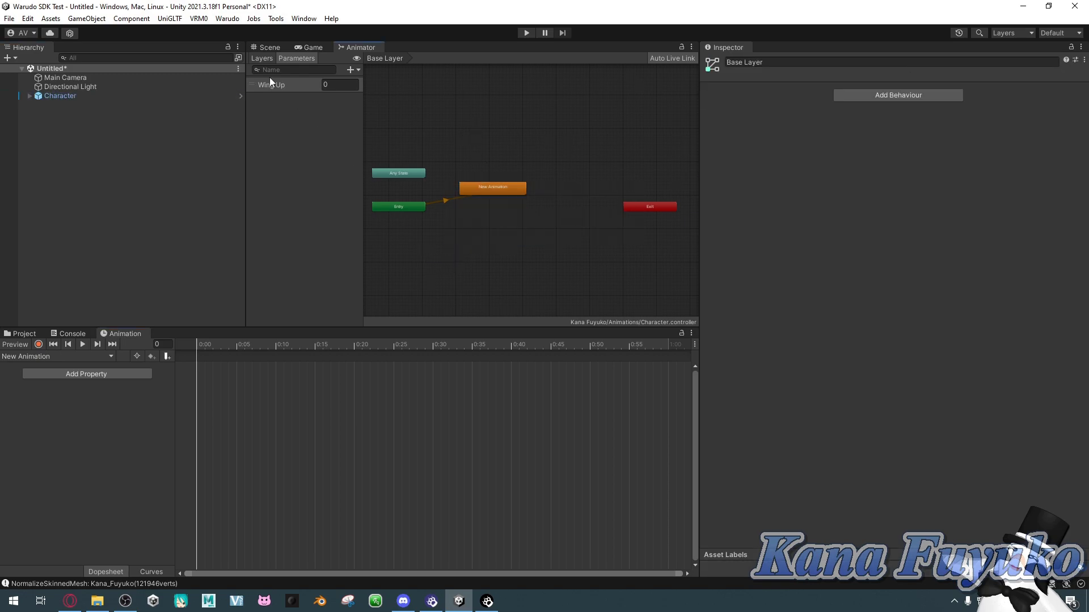
Return to the Scene view and the project's Animations folder, and select the Character object in the scene
{"action": "left_click", "coordinate": [276, 50]}
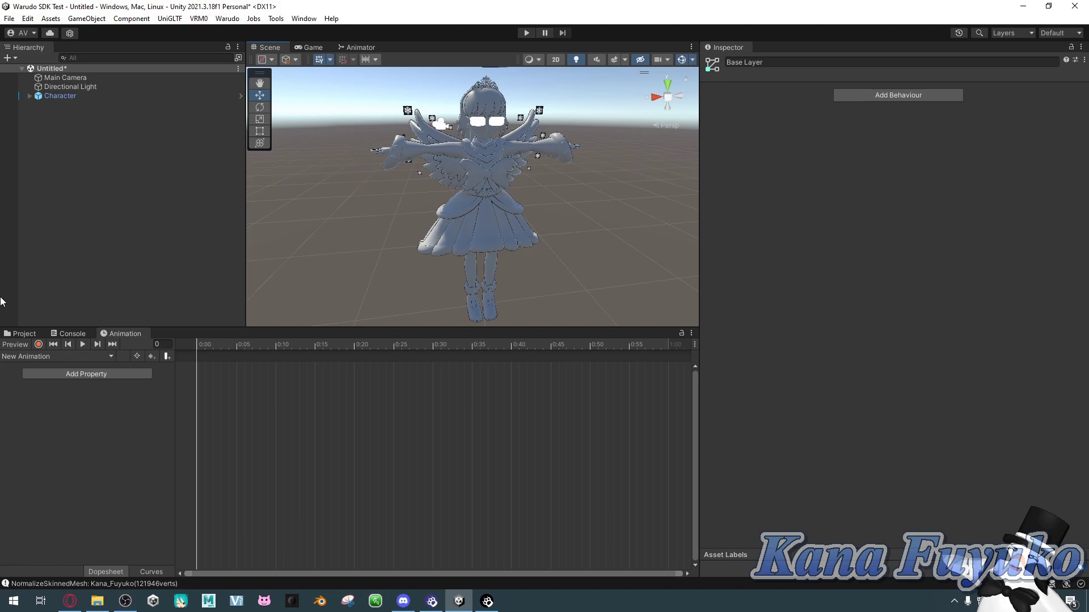
{"action": "left_click", "coordinate": [25, 334]}
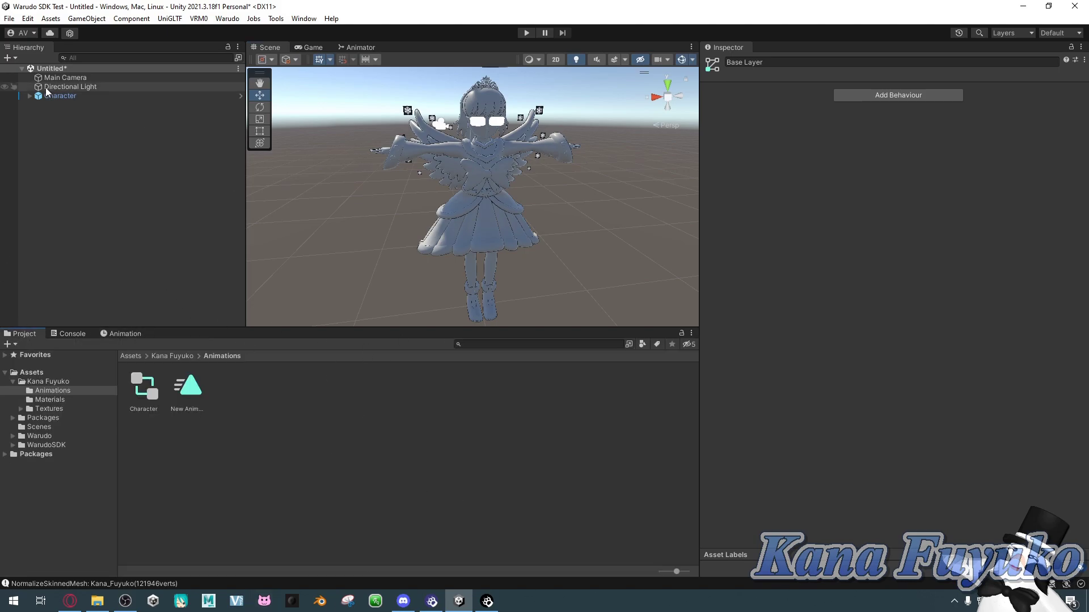
{"action": "left_click", "coordinate": [96, 98]}
{"action": "left_click_drag", "start_coordinate": [520, 173], "coordinate": [528, 154], "text": "alt"}
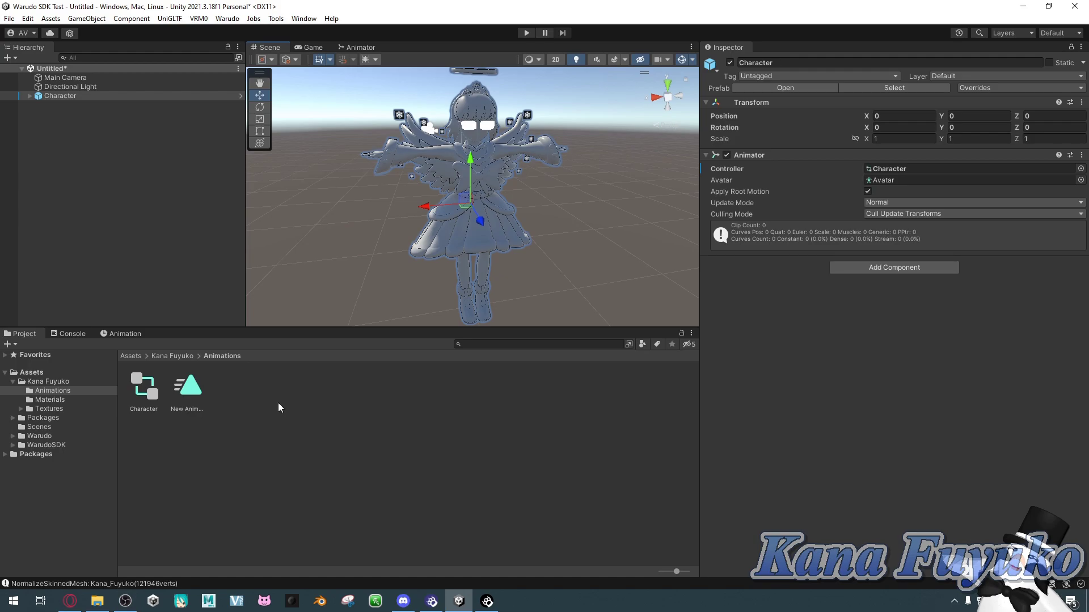
{"action": "left_click", "coordinate": [227, 18]}
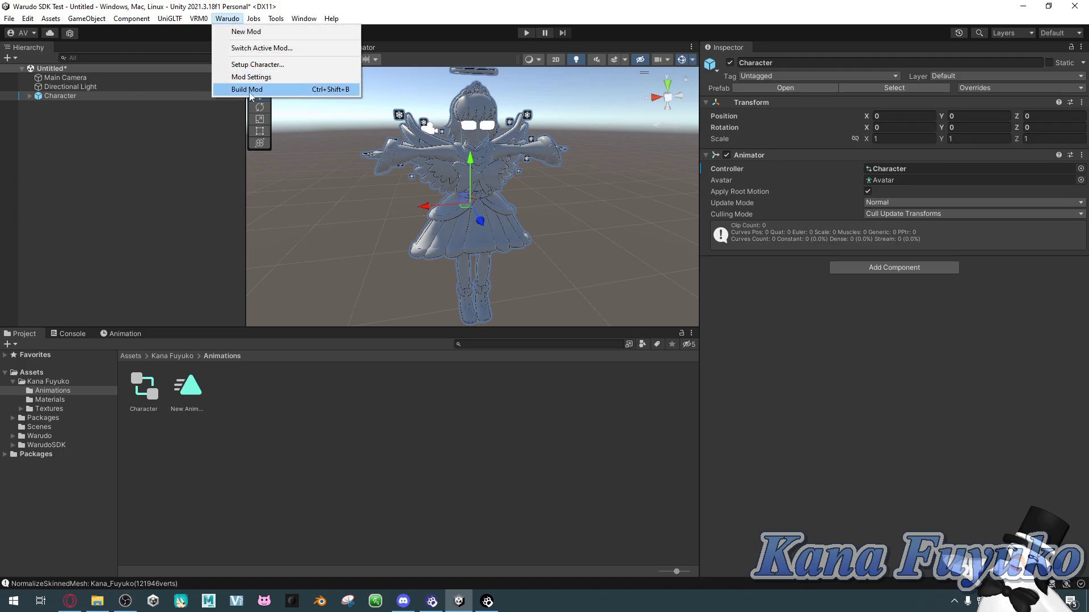
{"action": "left_click", "coordinate": [148, 111]}
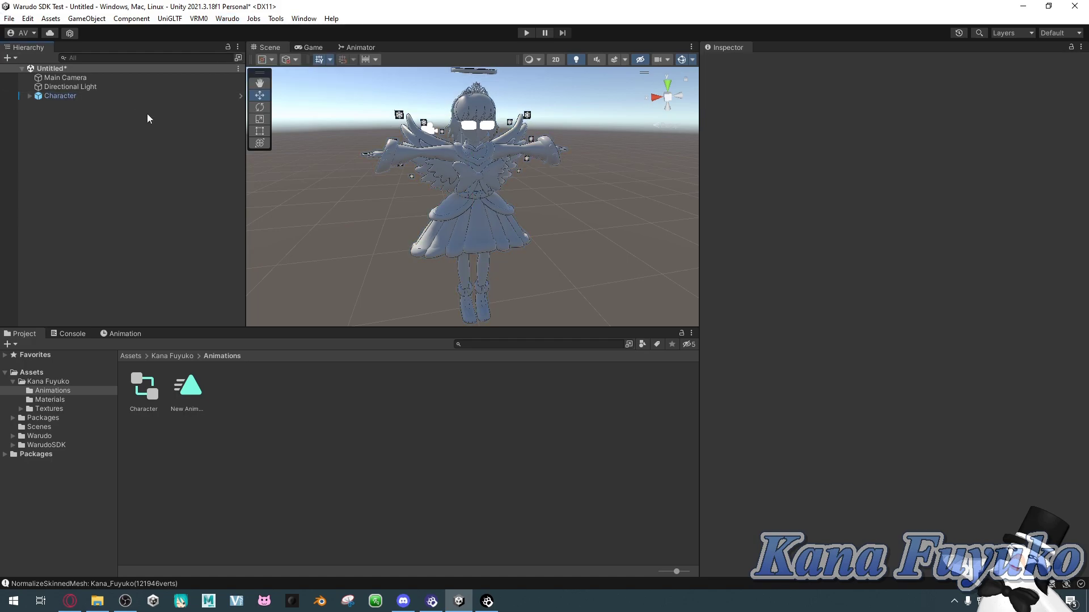
{"action": "left_click", "coordinate": [117, 97]}
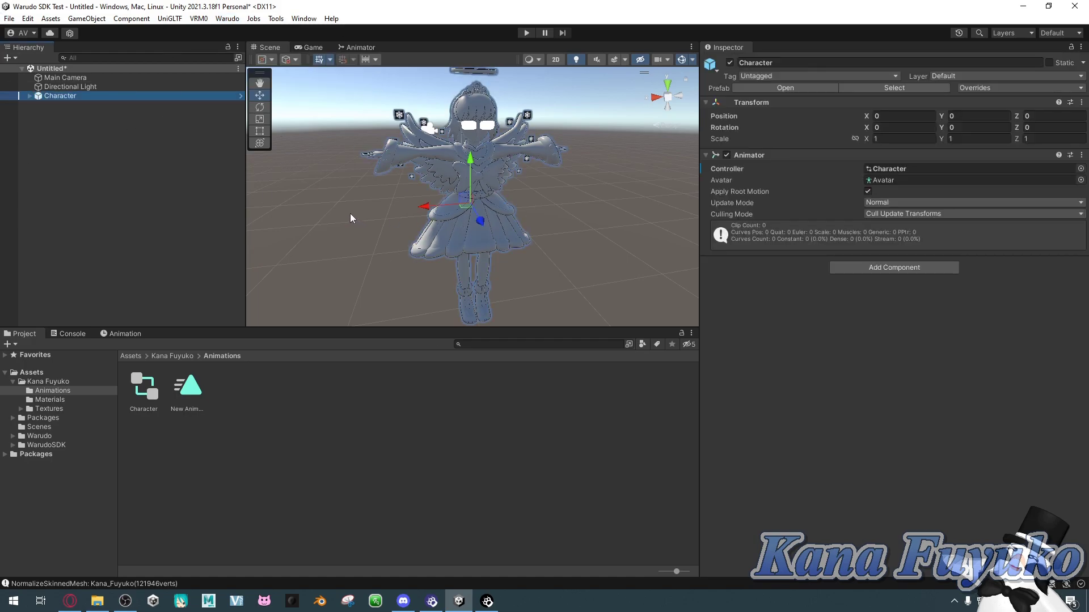
Open the mod settings and review the mod's name, version, author and description fields
{"action": "left_click", "coordinate": [227, 18]}
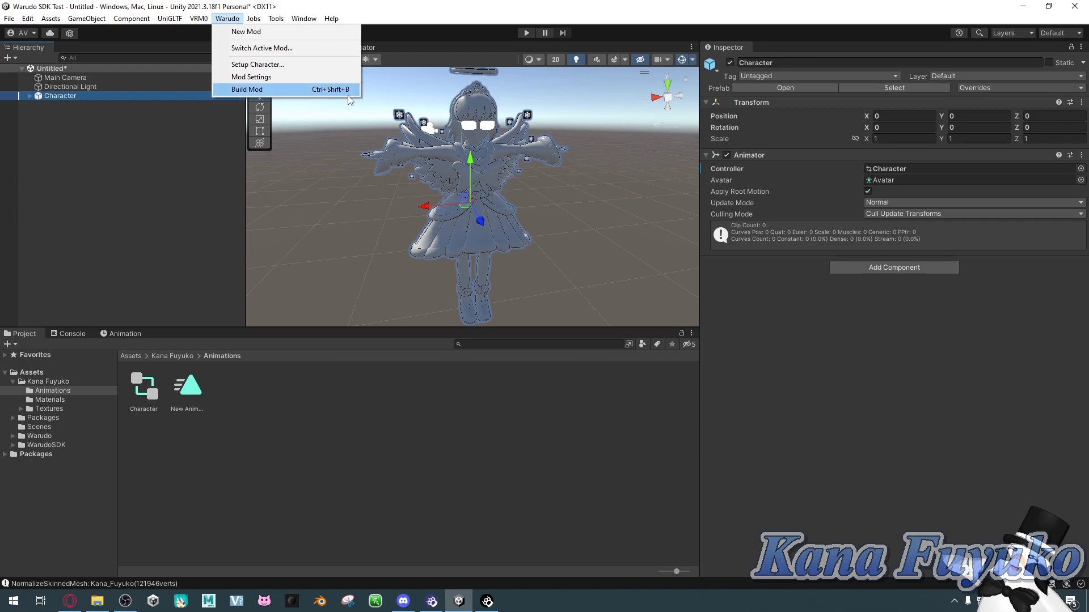
{"action": "left_click", "coordinate": [278, 76]}
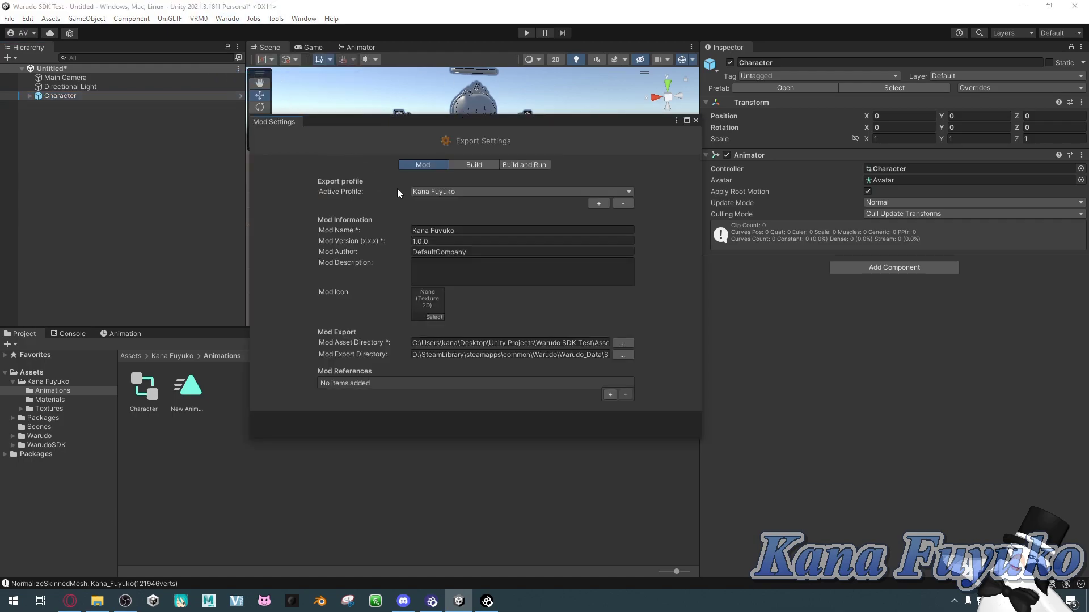
{"action": "left_click", "coordinate": [448, 231]}
{"action": "left_click", "coordinate": [442, 230]}
{"action": "left_click_drag", "start_coordinate": [469, 234], "coordinate": [382, 227]}
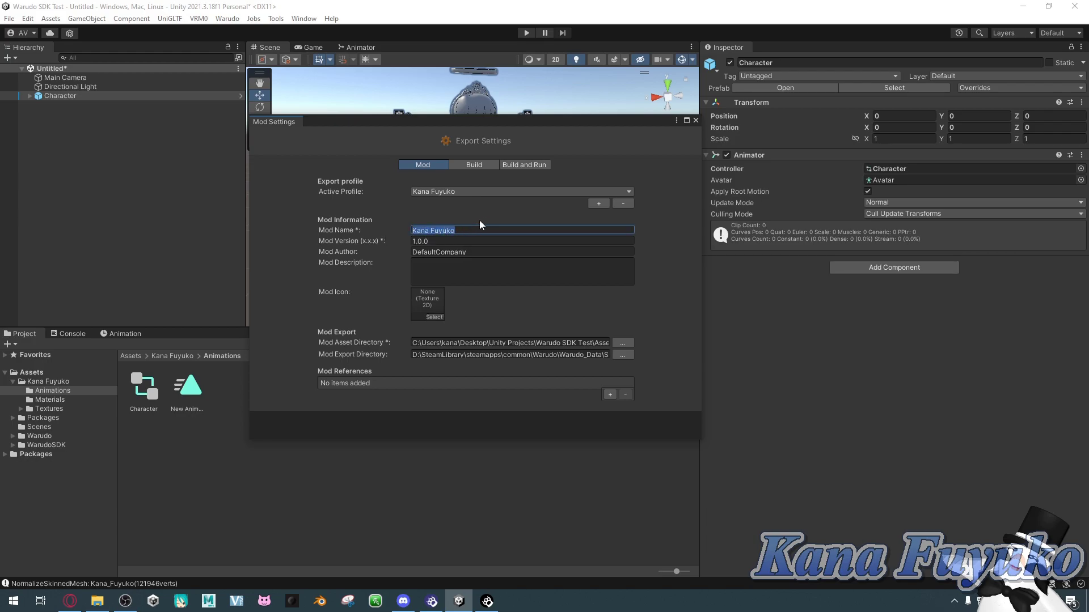
{"action": "left_click", "coordinate": [413, 241]}
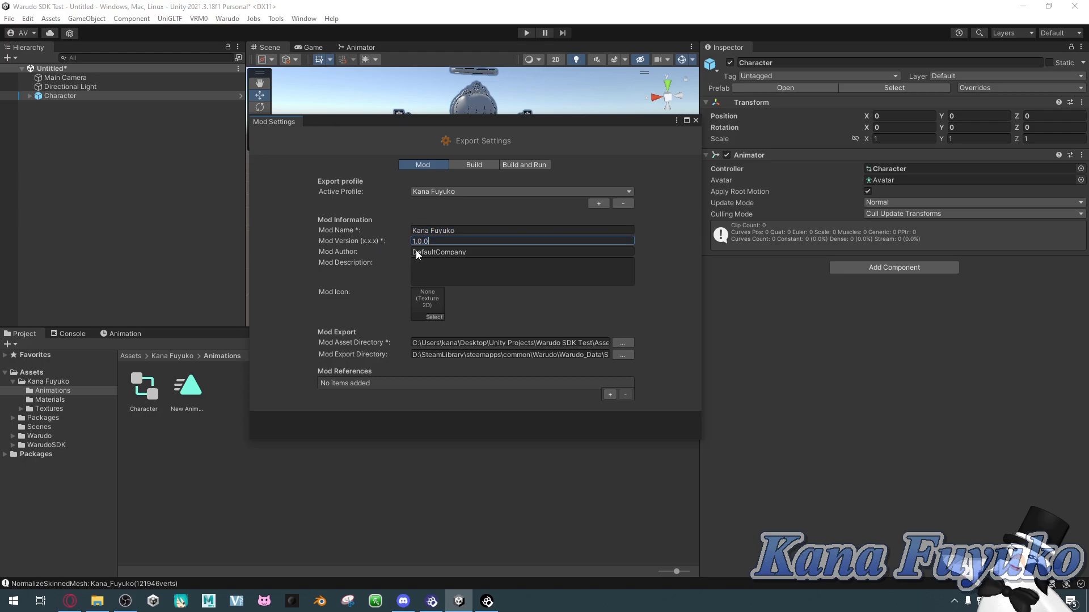
{"action": "left_click", "coordinate": [475, 253]}
{"action": "left_click", "coordinate": [473, 272]}
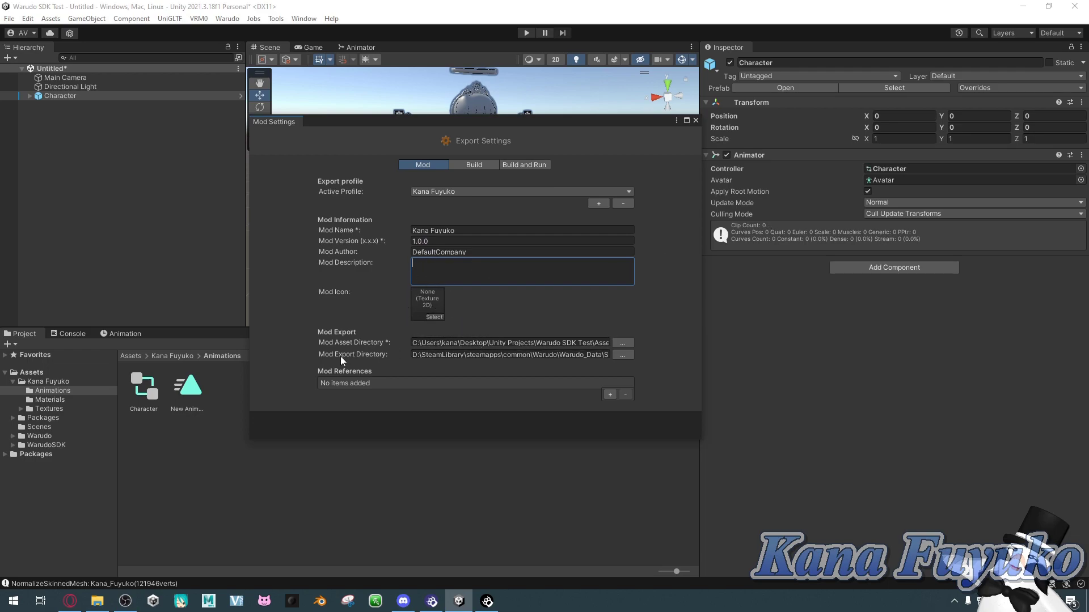
Clear the Mod Export Directory path in the mod settings
{"action": "left_click", "coordinate": [448, 355]}
{"action": "key", "text": "ctrl+a"}
{"action": "key", "text": "BackSpace"}
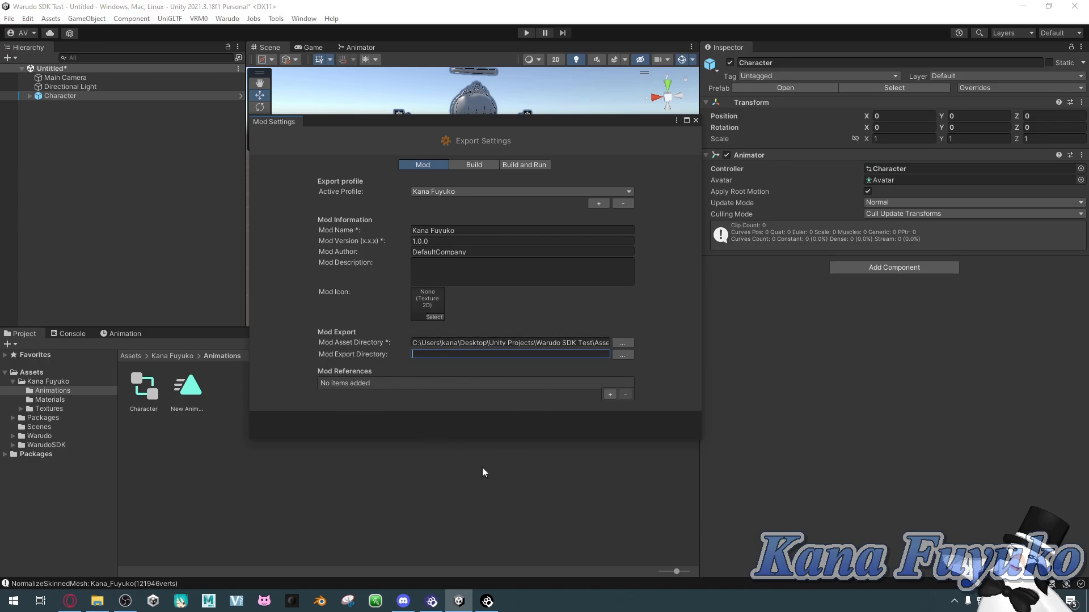
Switch to the Warudo editor, open its Characters folder and copy the folder's full path
{"action": "left_click", "coordinate": [433, 601]}
{"action": "left_click", "coordinate": [487, 601]}
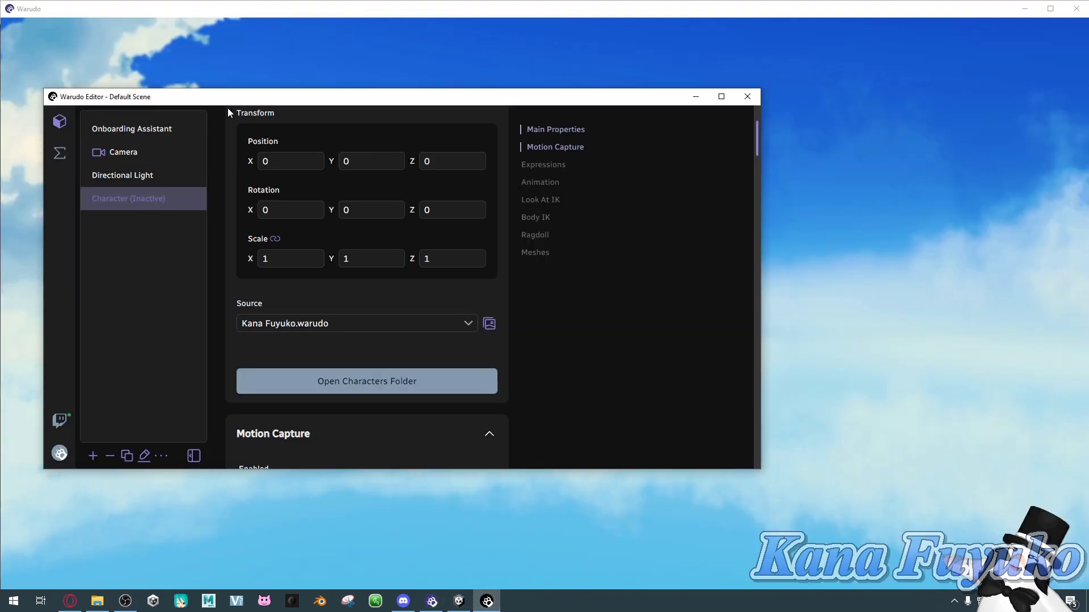
{"action": "left_click", "coordinate": [795, 160]}
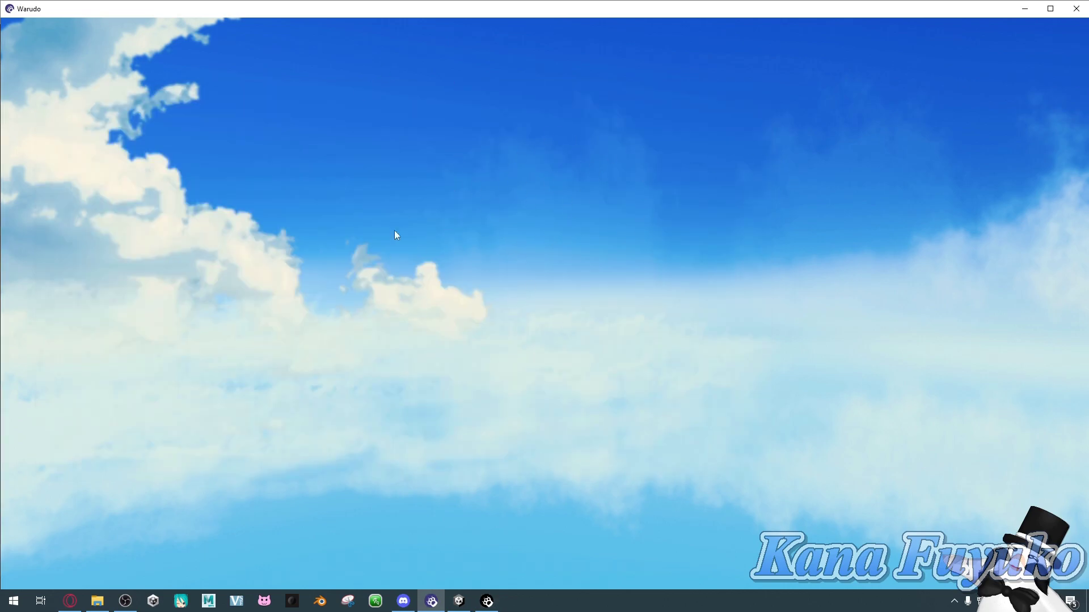
{"action": "left_click", "coordinate": [487, 601]}
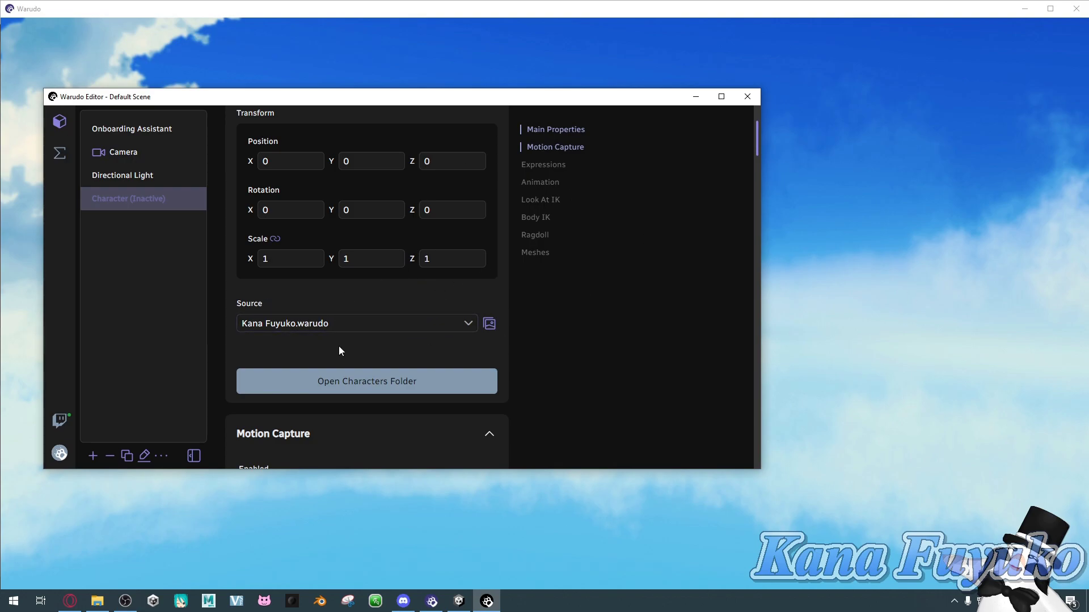
{"action": "scroll", "coordinate": [339, 334], "scroll_direction": "down", "scroll_amount": 1}
{"action": "left_click", "coordinate": [369, 332]}
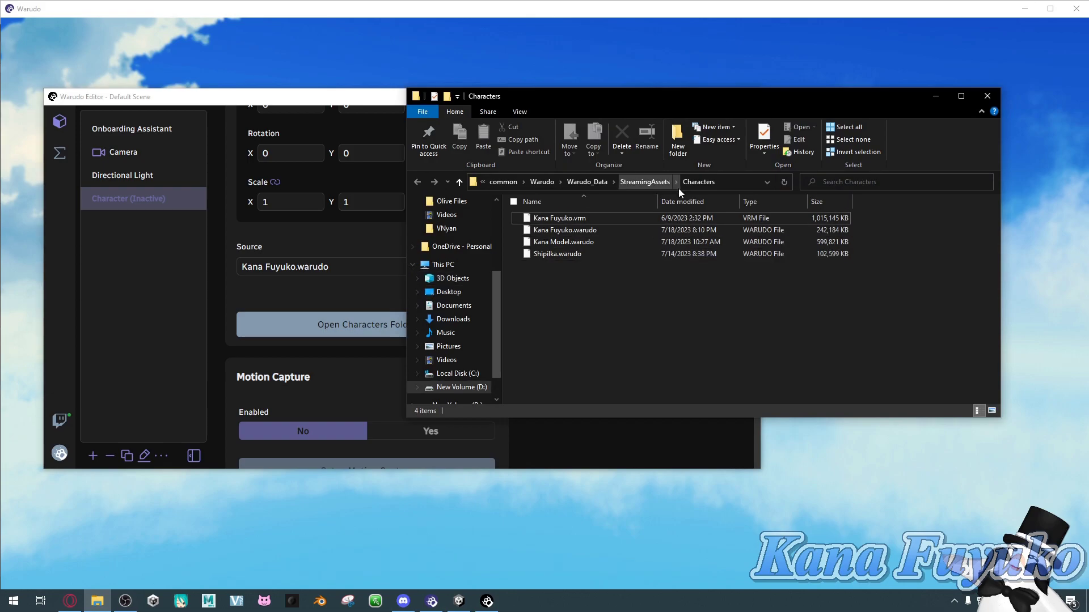
{"action": "left_click", "coordinate": [740, 184]}
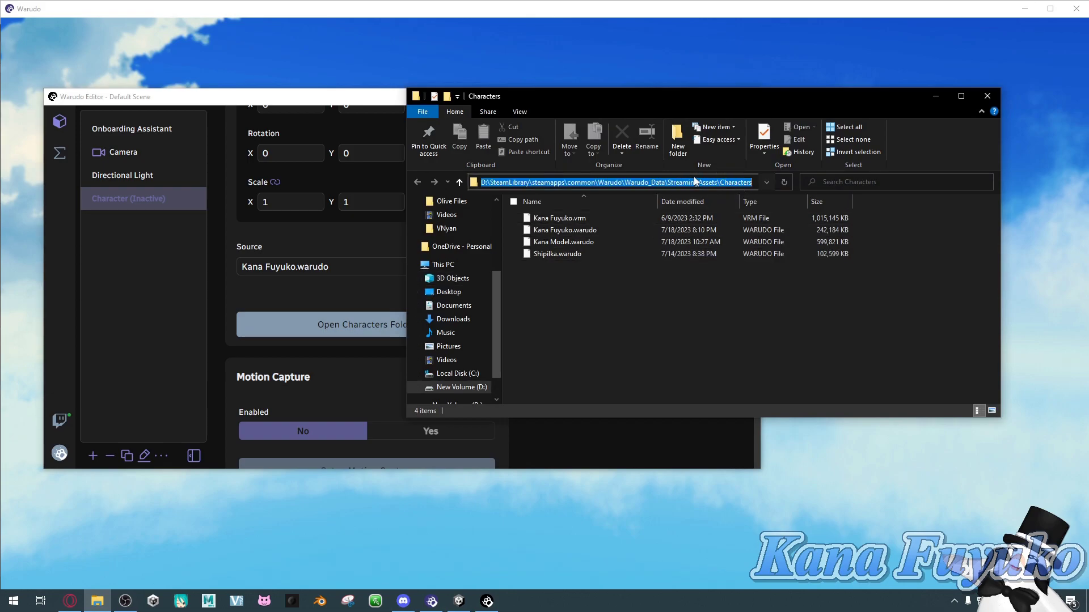
Back in Unity, set the Mod Export Directory to D:\SteamLibrary\steamapps\common\Warudo\Warudo_Data\StreamingAssets\Characters and close the mod settings
{"action": "left_click", "coordinate": [466, 605]}
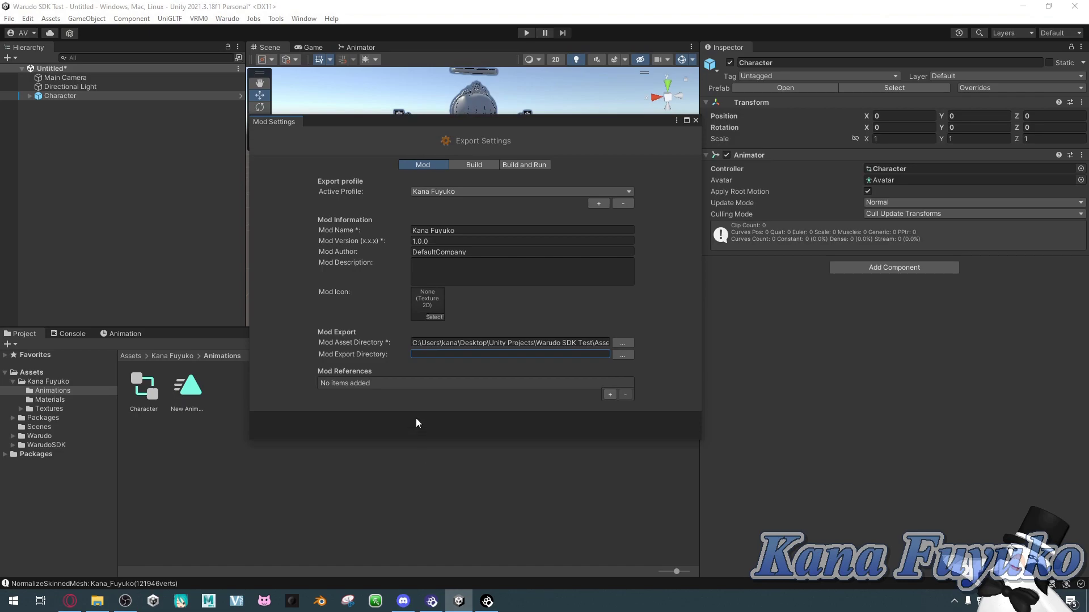
{"action": "key", "text": "ctrl+v"}
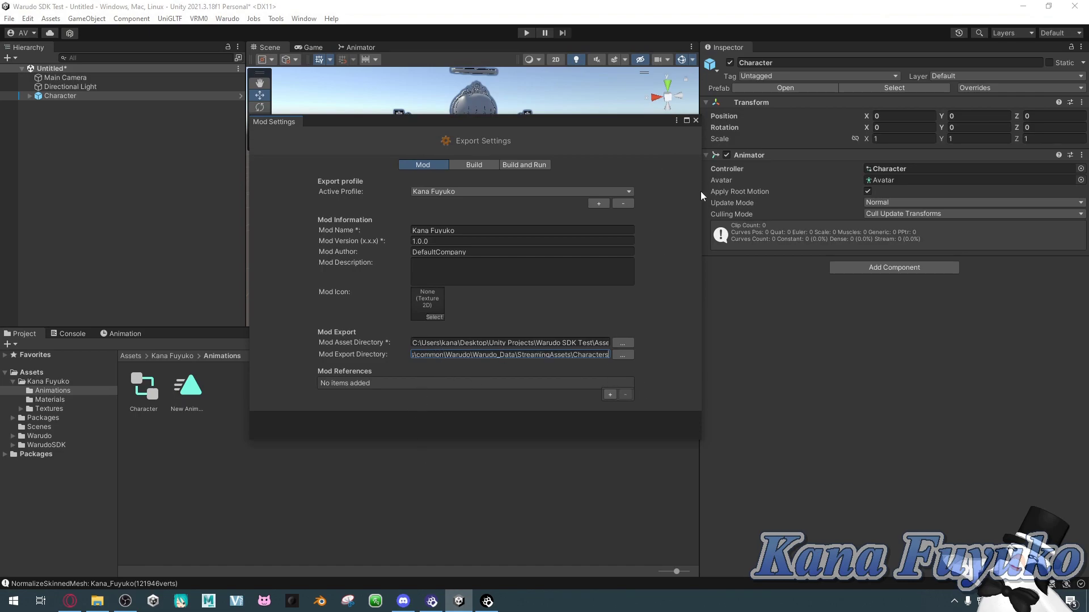
{"action": "left_click", "coordinate": [695, 121]}
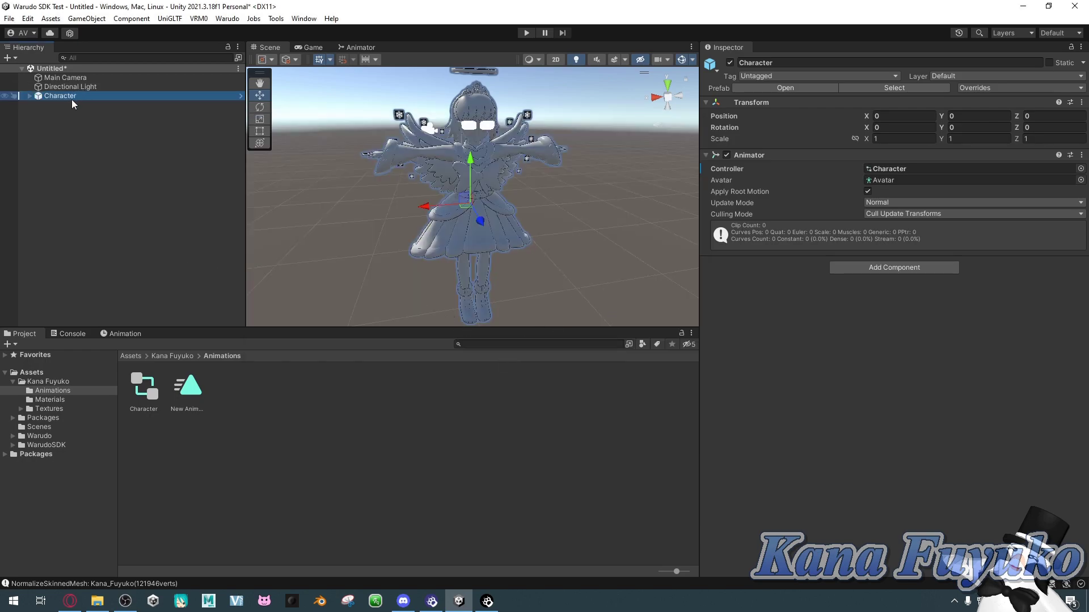
Open the Mod Export window with Kana Fuyuko as the active mod and move it clear of the Character
{"action": "left_click", "coordinate": [226, 18]}
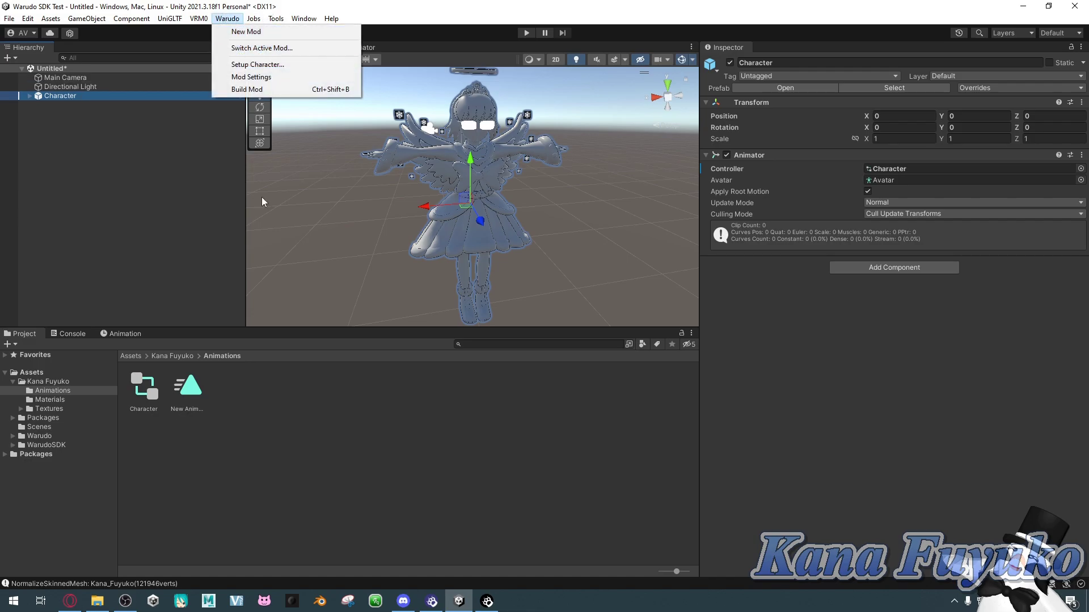
{"action": "left_click", "coordinate": [241, 50]}
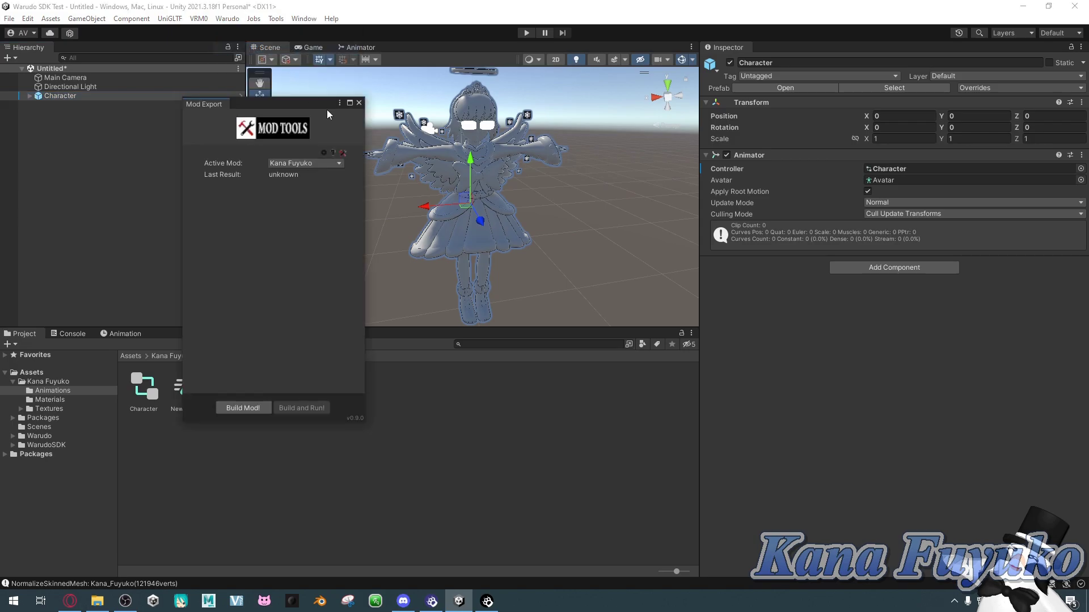
{"action": "left_click", "coordinate": [285, 164]}
{"action": "left_click", "coordinate": [287, 187]}
{"action": "left_click", "coordinate": [128, 134]}
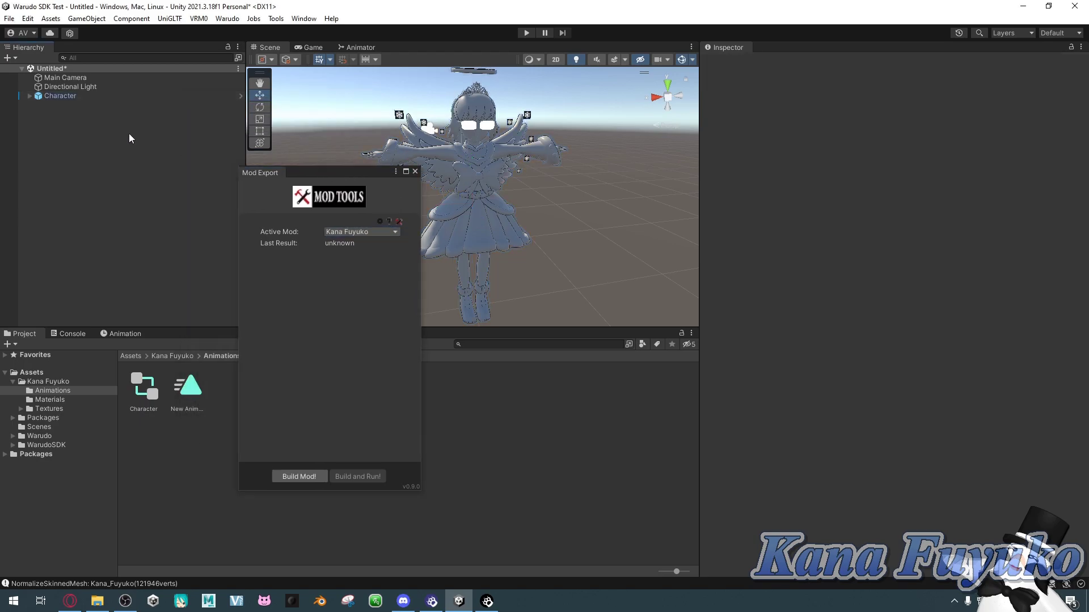
{"action": "left_click", "coordinate": [71, 96]}
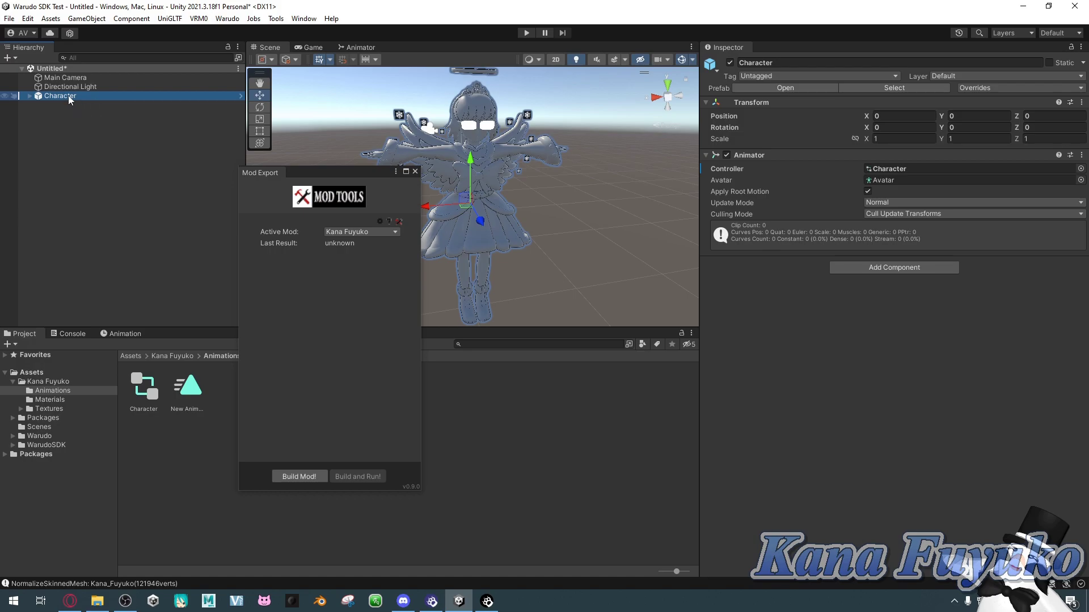
{"action": "left_click", "coordinate": [227, 18]}
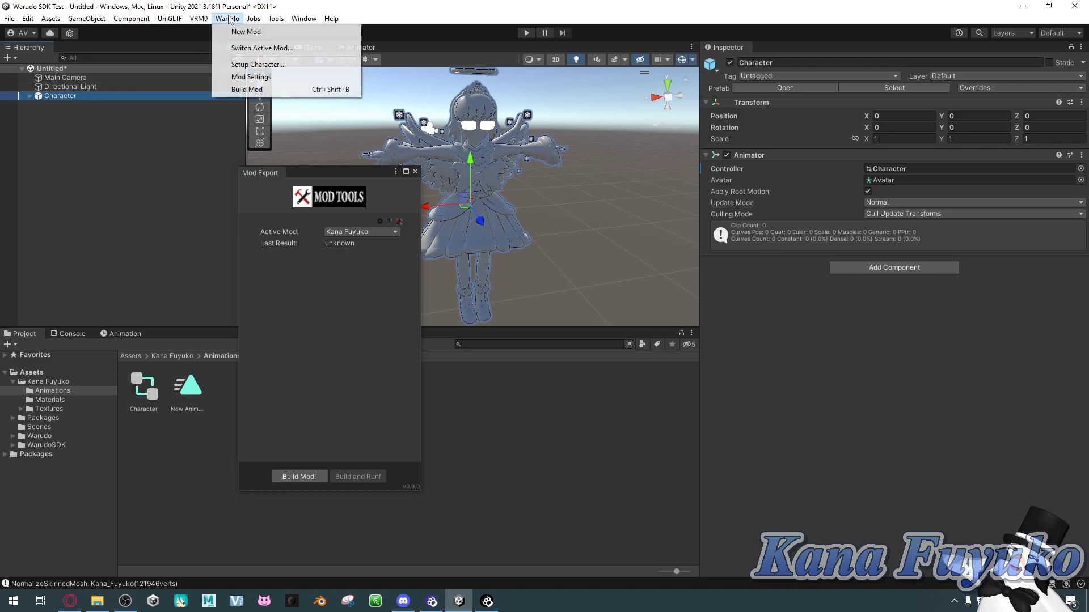
{"action": "left_click", "coordinate": [124, 151]}
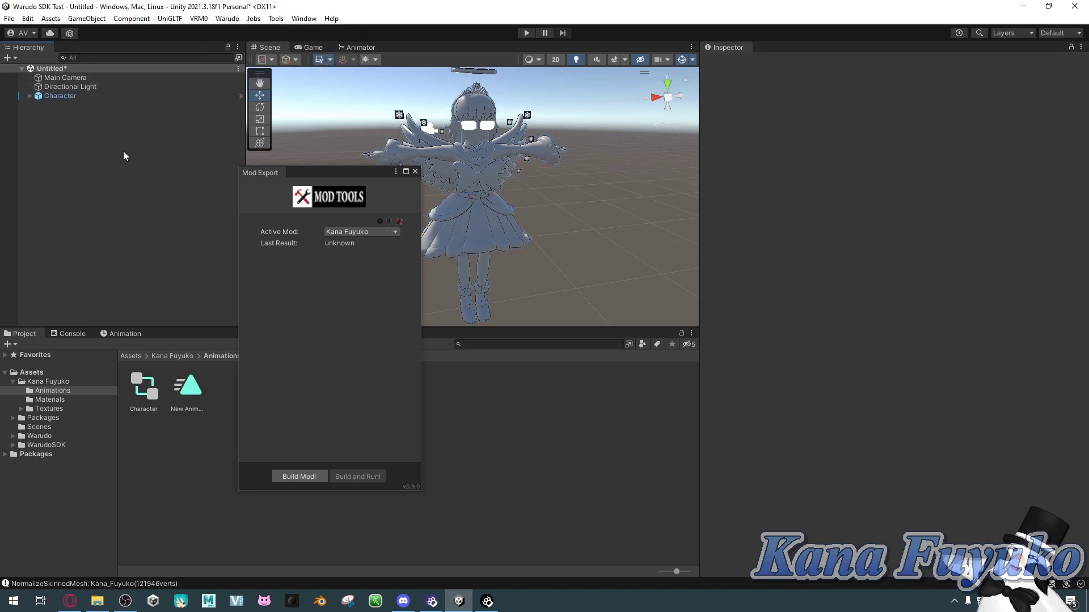
{"action": "left_click_drag", "start_coordinate": [306, 172], "coordinate": [610, 225]}
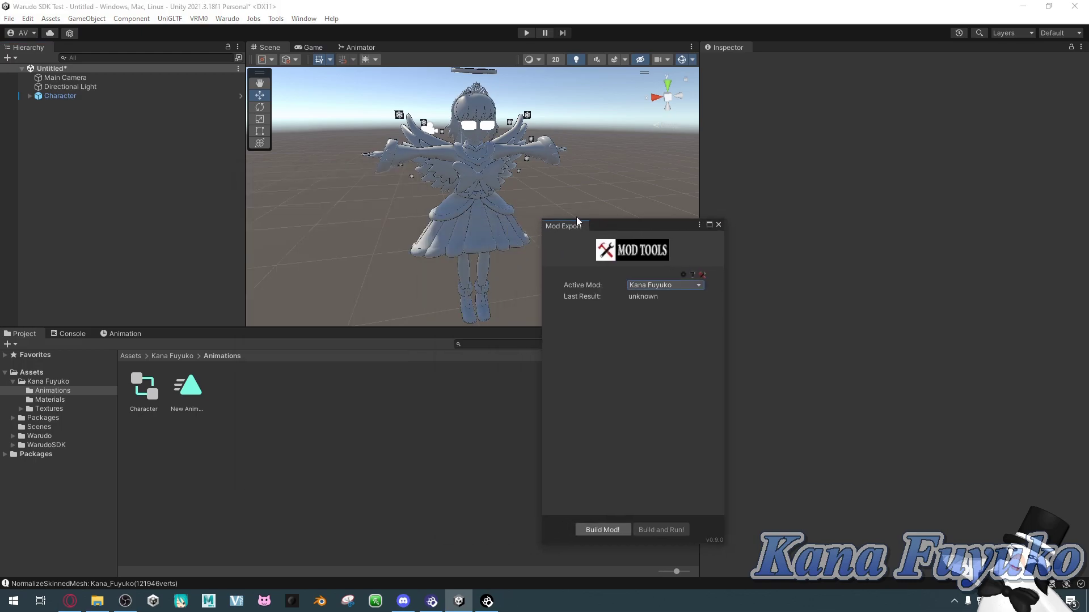
Open the Kana Fuyuko asset folder and select its Avatar, Character prefab and Kana_Fuyuko mesh for review
{"action": "left_click", "coordinate": [175, 355]}
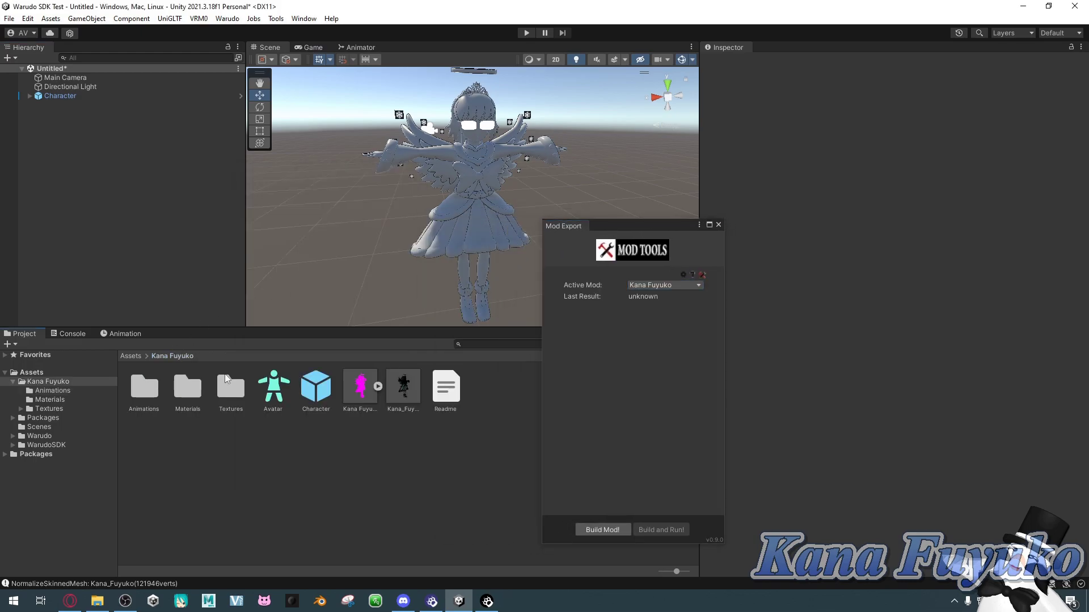
{"action": "left_click", "coordinate": [323, 380]}
{"action": "left_click", "coordinate": [412, 392]}
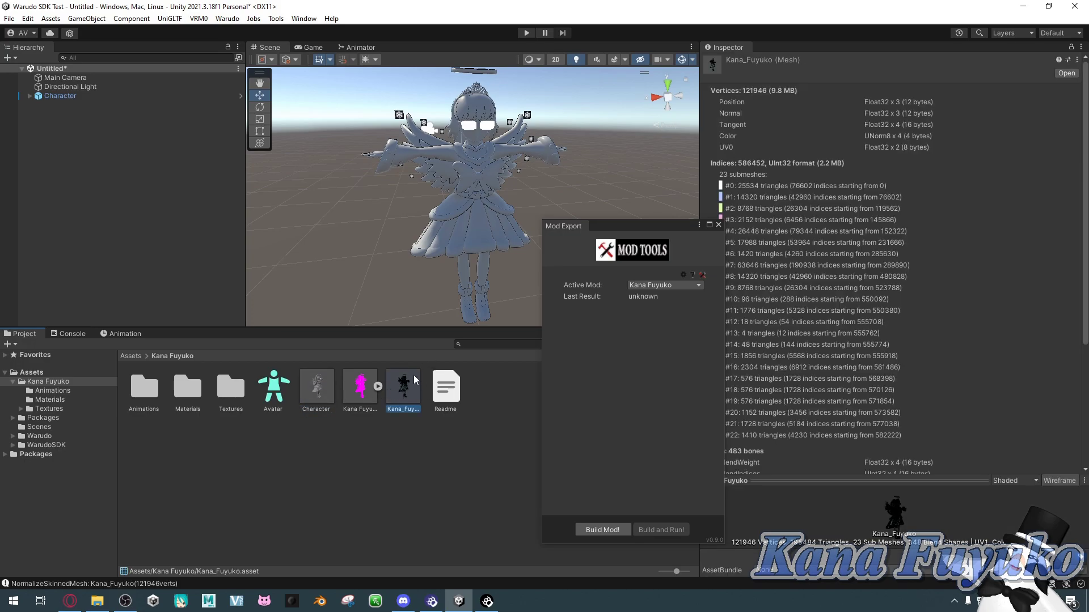
{"action": "left_click", "coordinate": [314, 383], "text": "ctrl"}
{"action": "left_click", "coordinate": [273, 391], "text": "ctrl"}
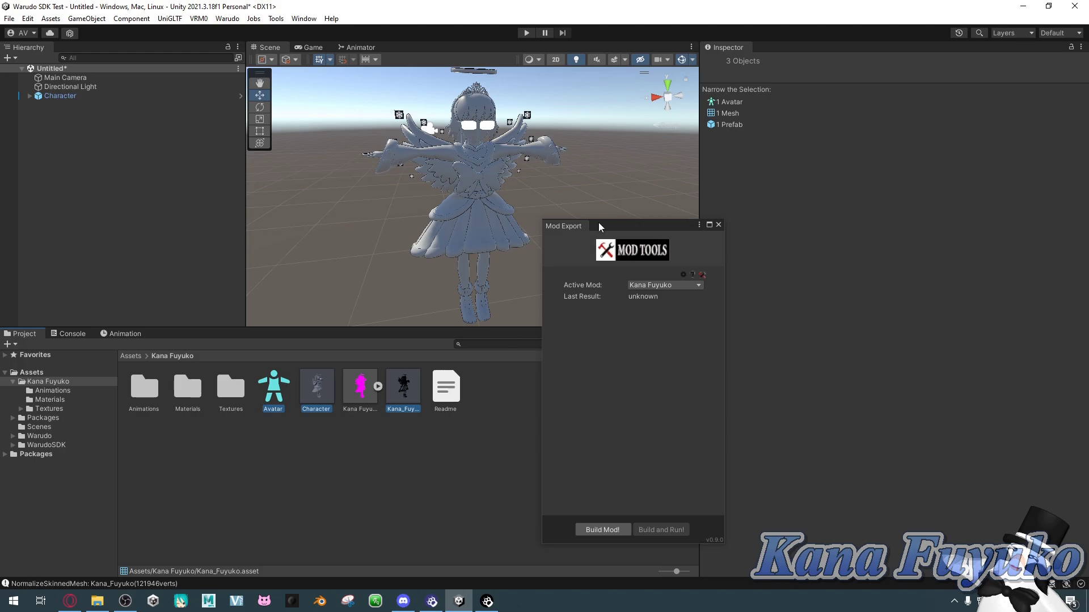
{"action": "left_click_drag", "start_coordinate": [601, 221], "coordinate": [611, 159]}
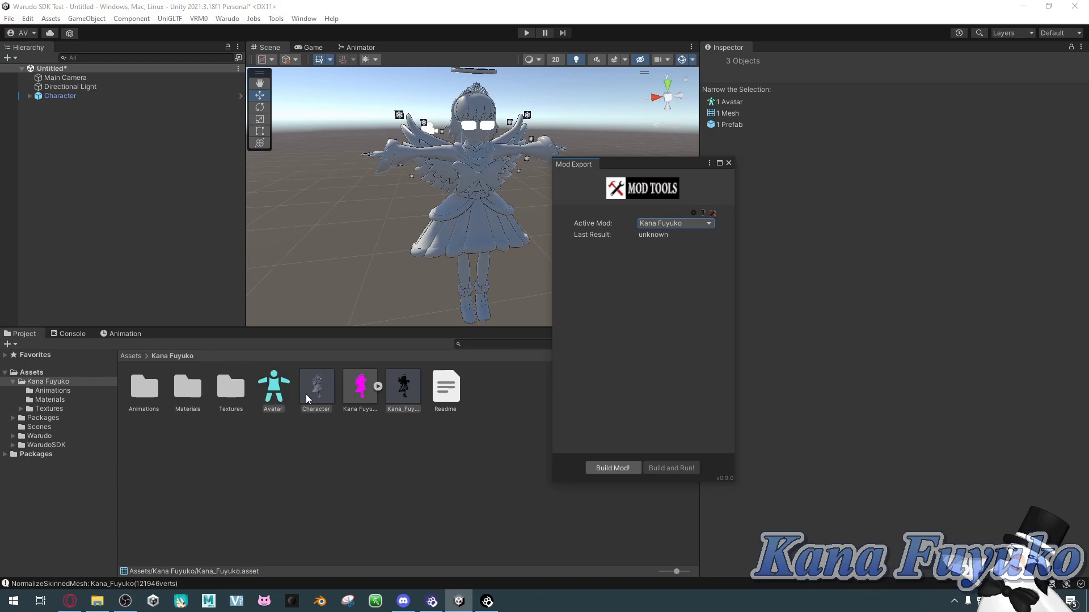
Select the Character object in the scene again and close the Mod Export window without building
{"action": "left_click", "coordinate": [74, 96]}
{"action": "left_click", "coordinate": [223, 455]}
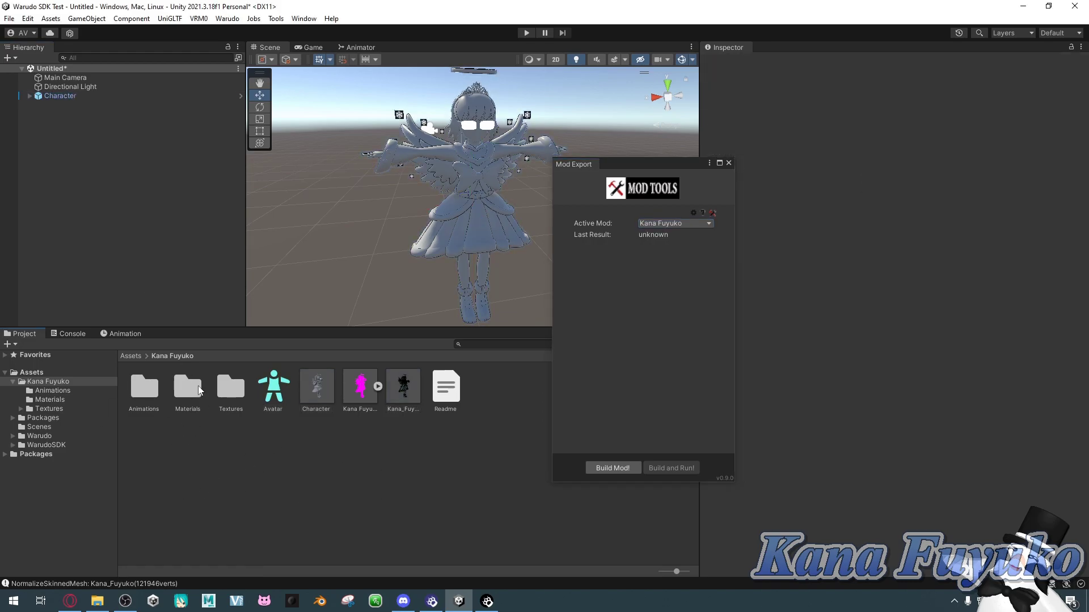
{"action": "left_click", "coordinate": [87, 94]}
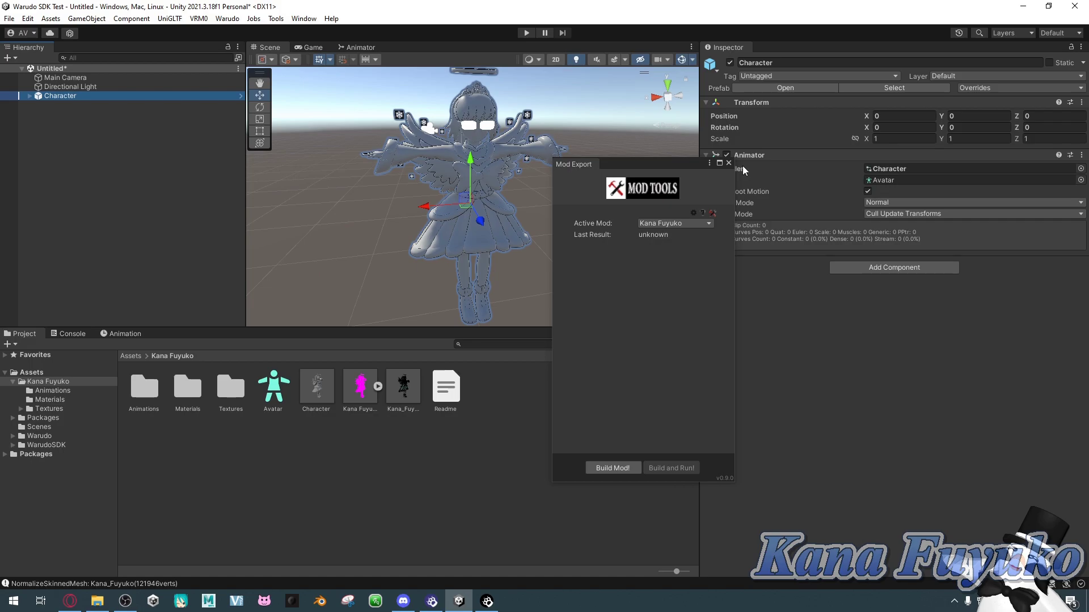
{"action": "left_click_drag", "start_coordinate": [692, 167], "coordinate": [659, 155]}
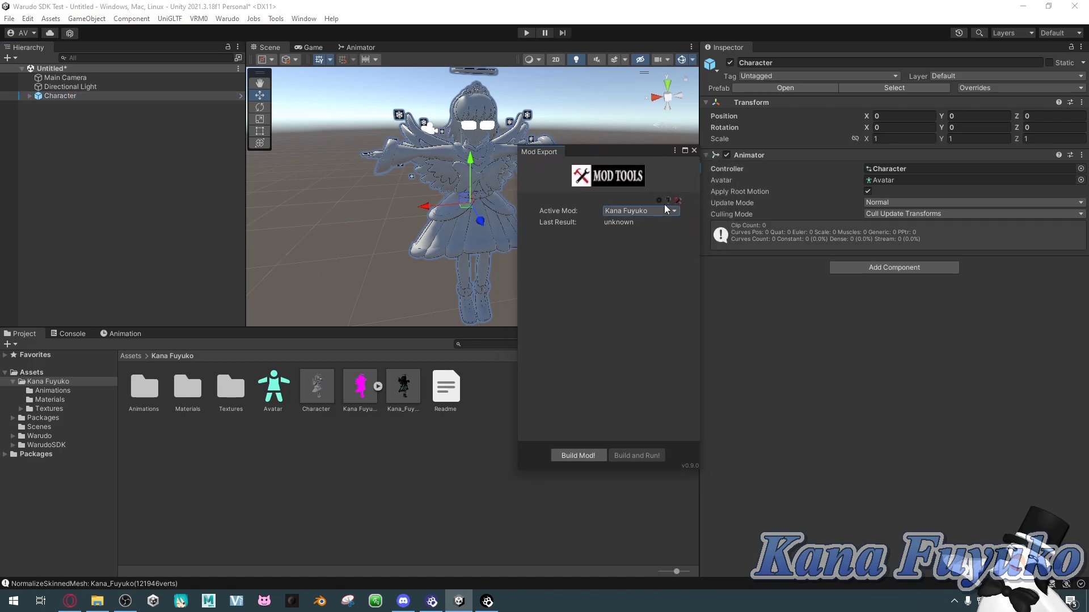
{"action": "left_click", "coordinate": [692, 152]}
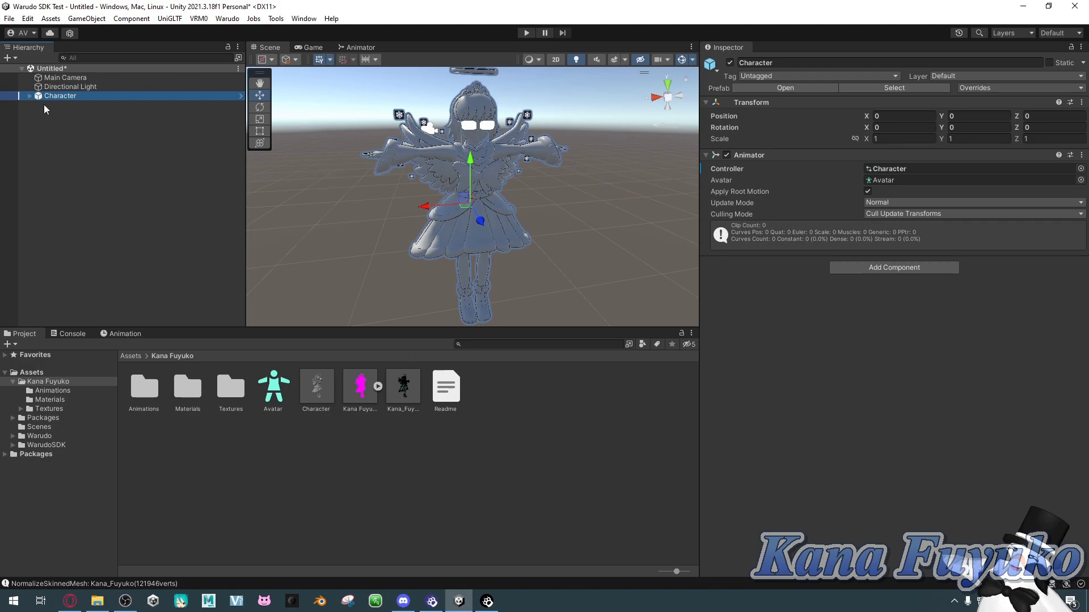
Build the Kana Fuyuko mod into the Characters folder and switch to the Warudo Editor
{"action": "left_click", "coordinate": [88, 139]}
{"action": "left_click", "coordinate": [227, 18]}
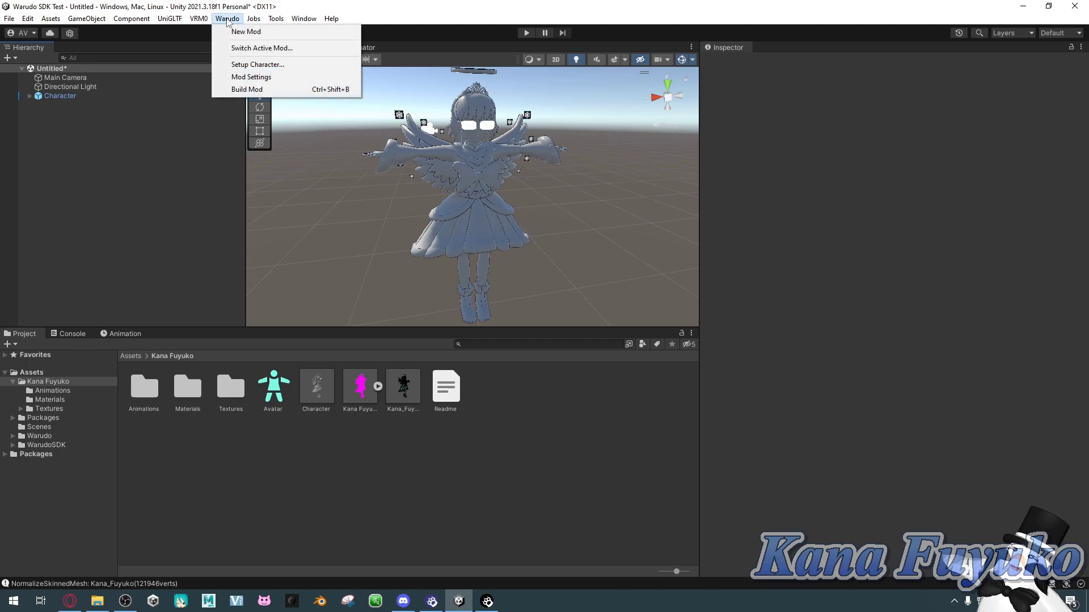
{"action": "left_click", "coordinate": [243, 90]}
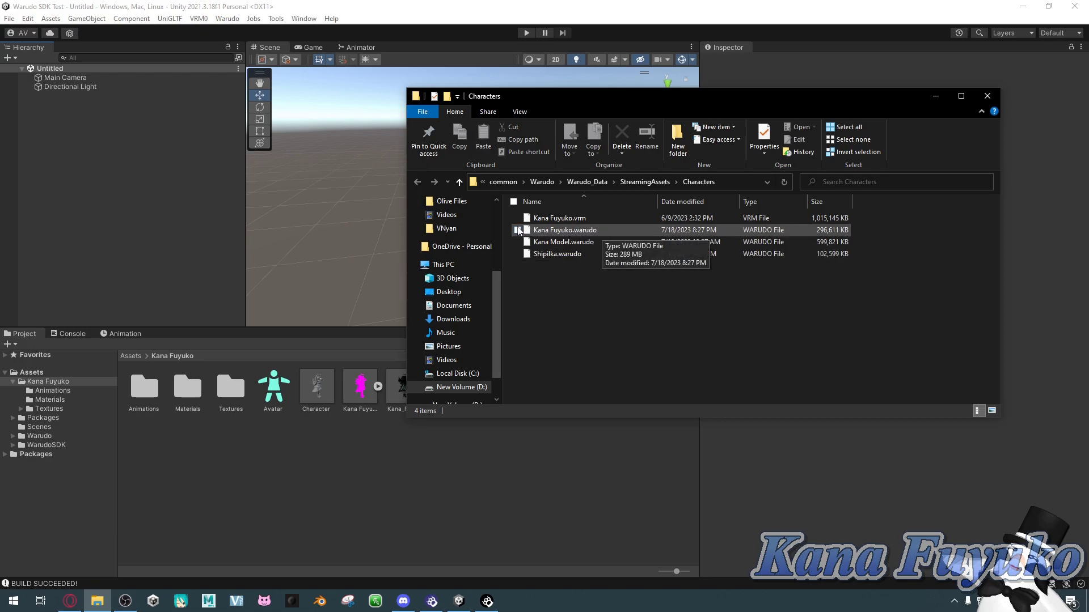
{"action": "left_click", "coordinate": [461, 602]}
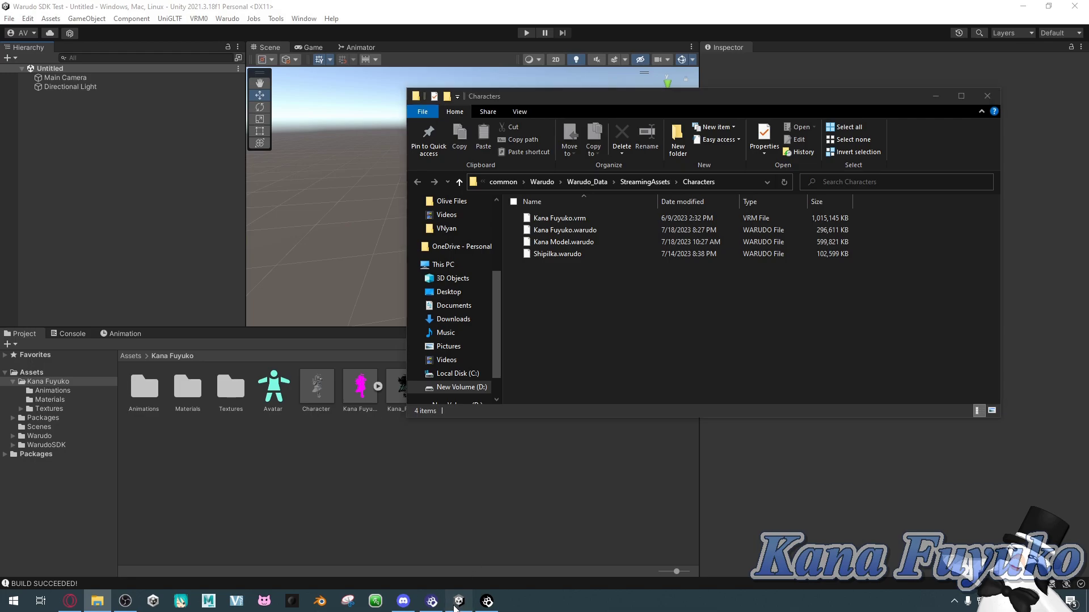
{"action": "left_click", "coordinate": [433, 601]}
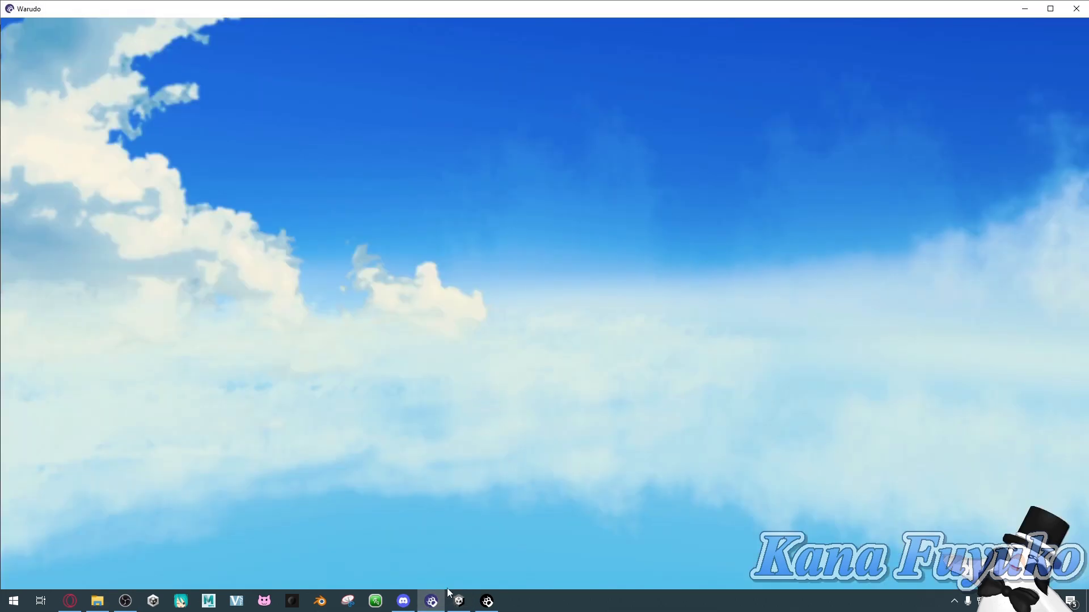
{"action": "left_click", "coordinate": [487, 601]}
Try to reload the character by clearing its source and selecting Kana Fuyuko.warudo again
{"action": "left_click", "coordinate": [395, 268]}
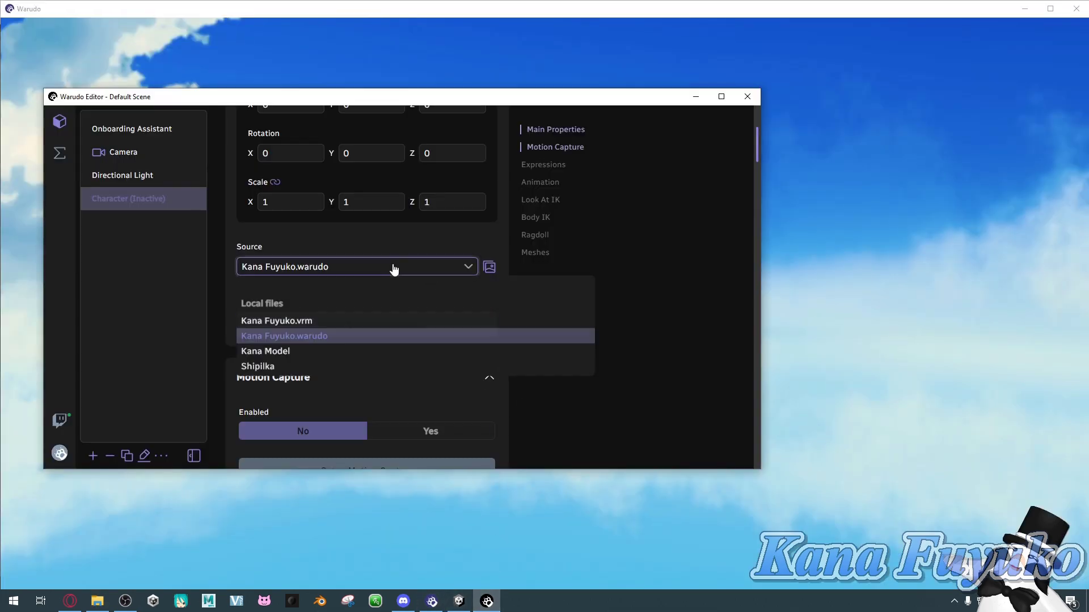
{"action": "left_click", "coordinate": [339, 289]}
{"action": "left_click", "coordinate": [370, 269]}
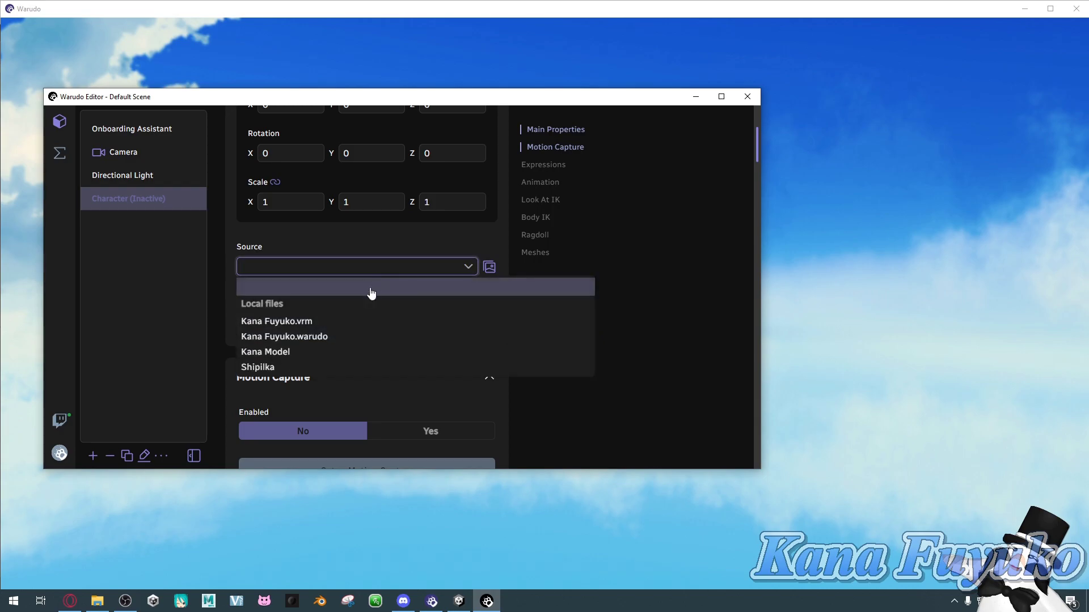
{"action": "left_click", "coordinate": [337, 337]}
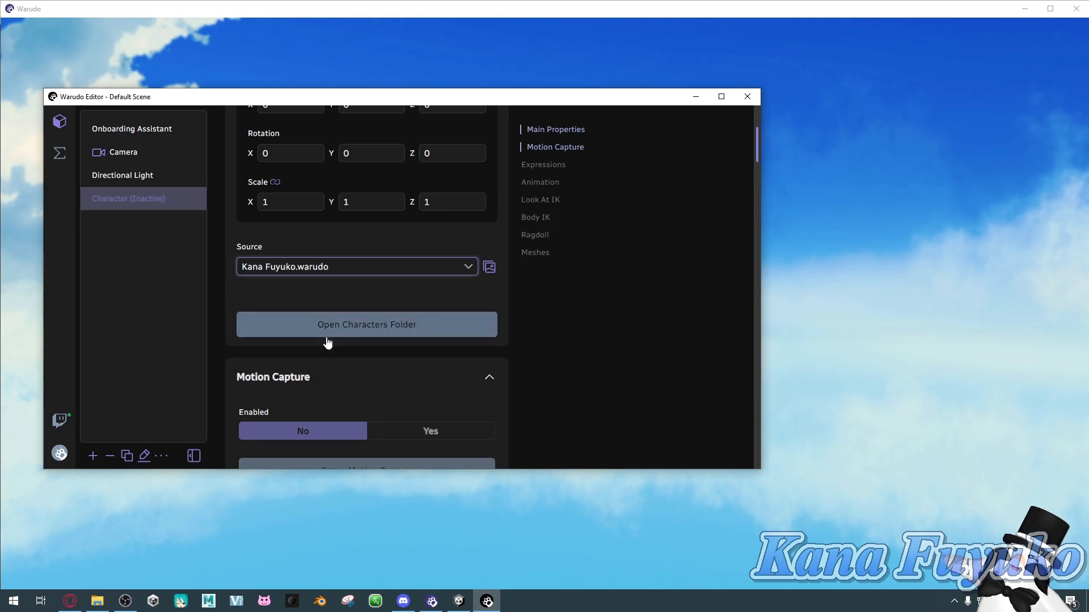
Reopen the Default Scene and set the Character's source to Kana Fuyuko.warudo
{"action": "left_click", "coordinate": [59, 454]}
{"action": "left_click", "coordinate": [110, 169]}
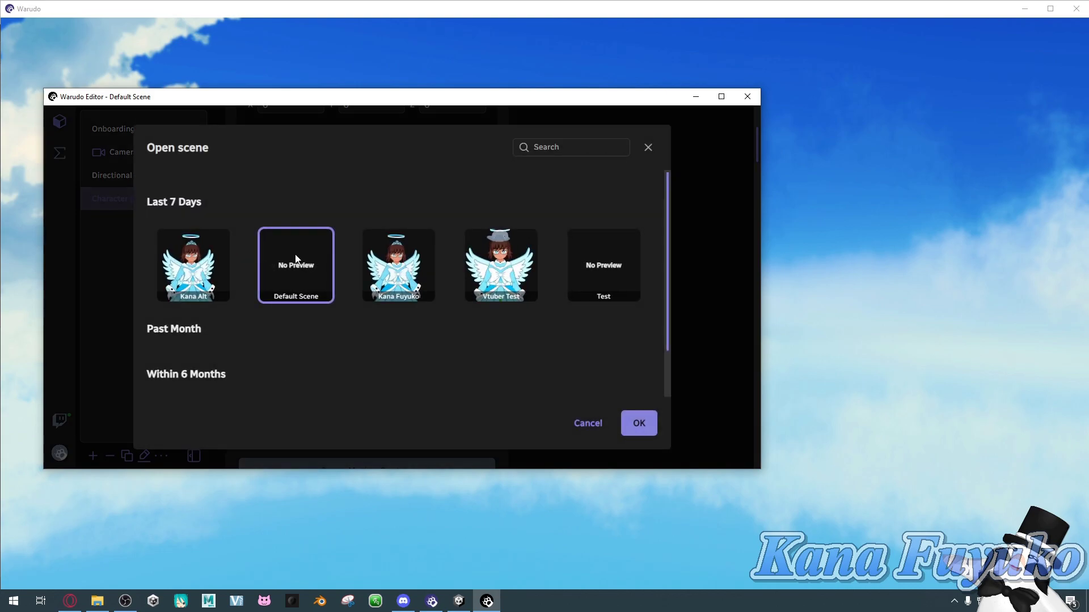
{"action": "left_click", "coordinate": [635, 421]}
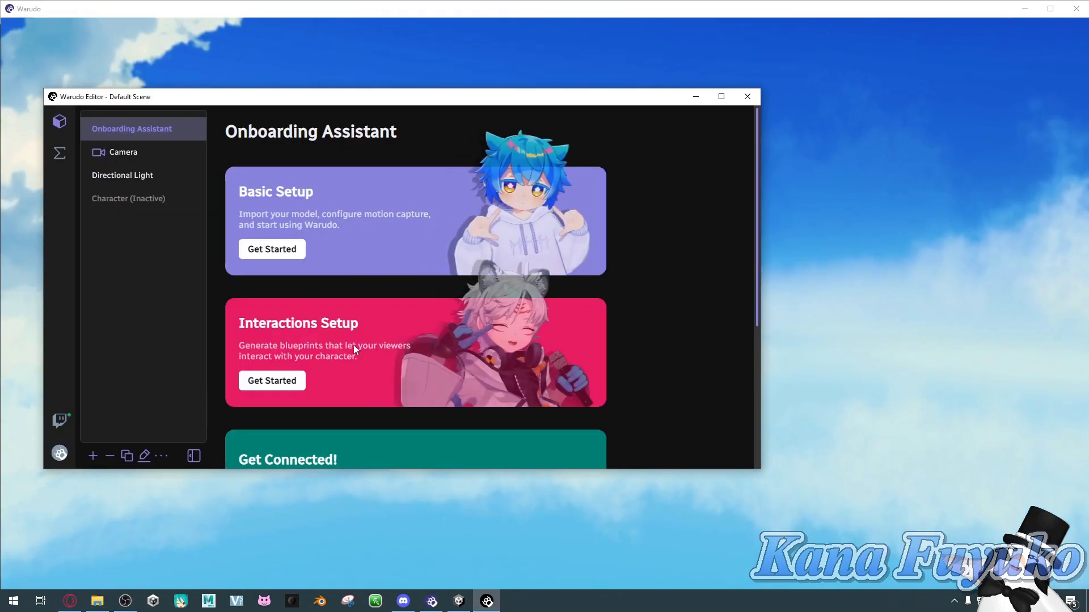
{"action": "left_click", "coordinate": [134, 200]}
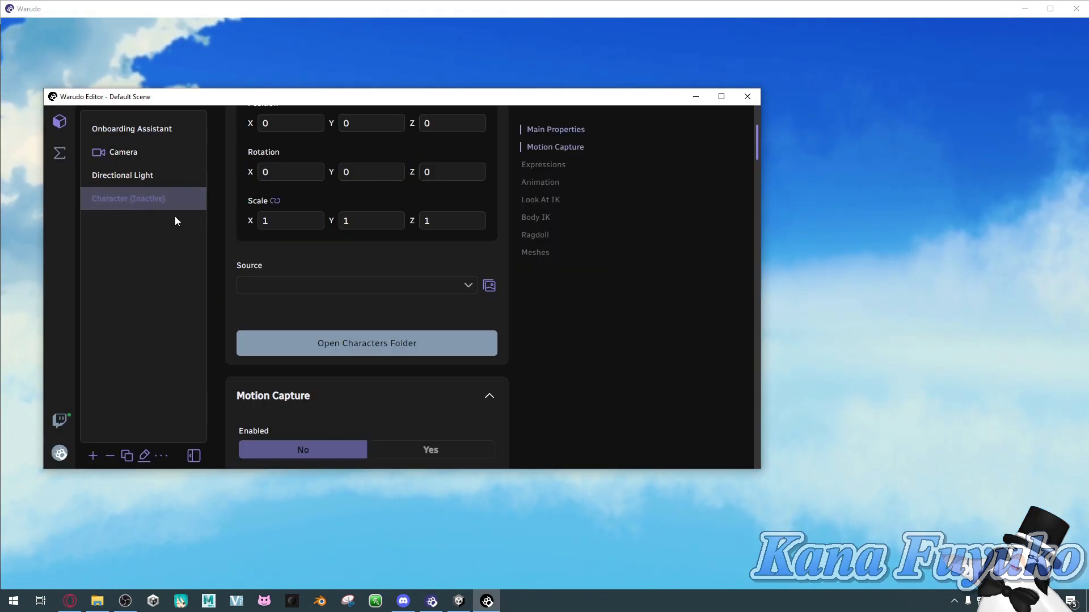
{"action": "left_click", "coordinate": [376, 287]}
{"action": "left_click", "coordinate": [300, 355]}
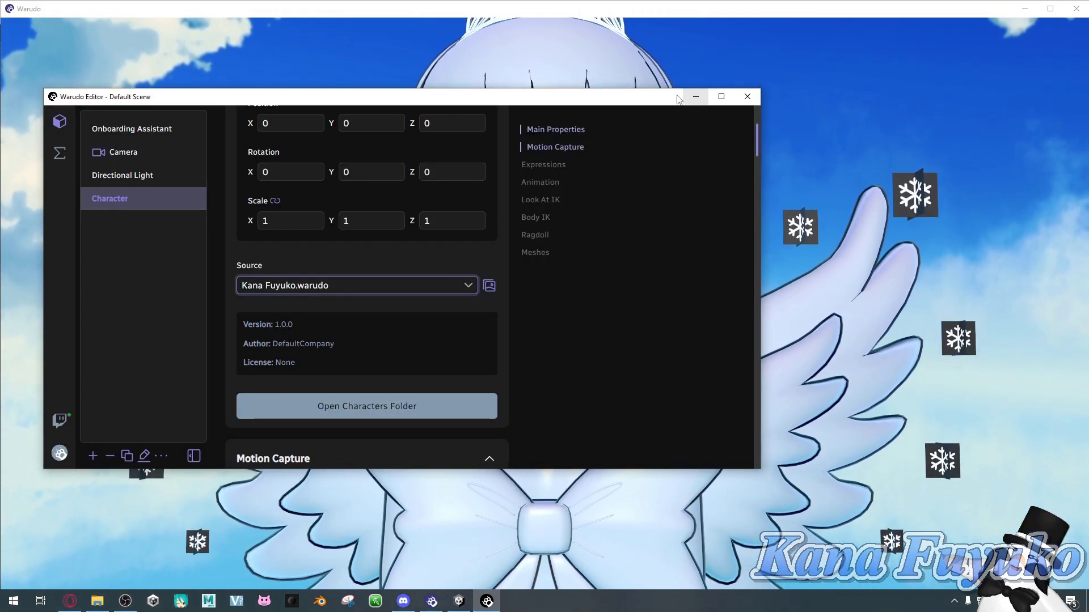
Clear the editor out of the way and examine the loaded character in the Warudo window
{"action": "left_click_drag", "start_coordinate": [677, 93], "coordinate": [668, 189]}
{"action": "left_click", "coordinate": [685, 194]}
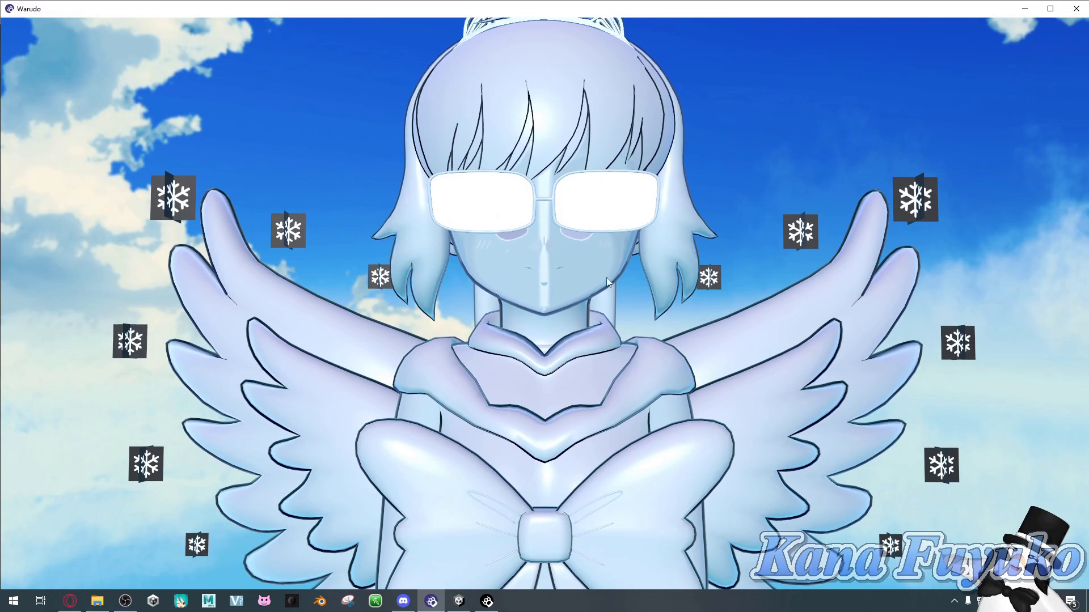
{"action": "right_click_drag", "start_coordinate": [555, 263], "coordinate": [399, 290]}
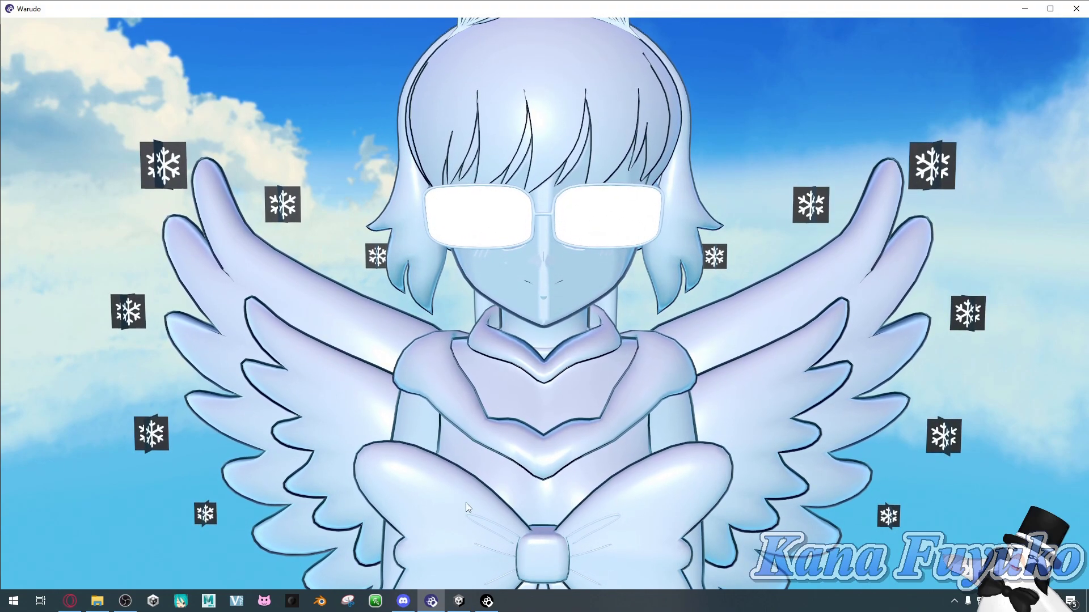
Back in Unity, create a new mod named Kana VRM in the Assets folder
{"action": "left_click", "coordinate": [458, 601]}
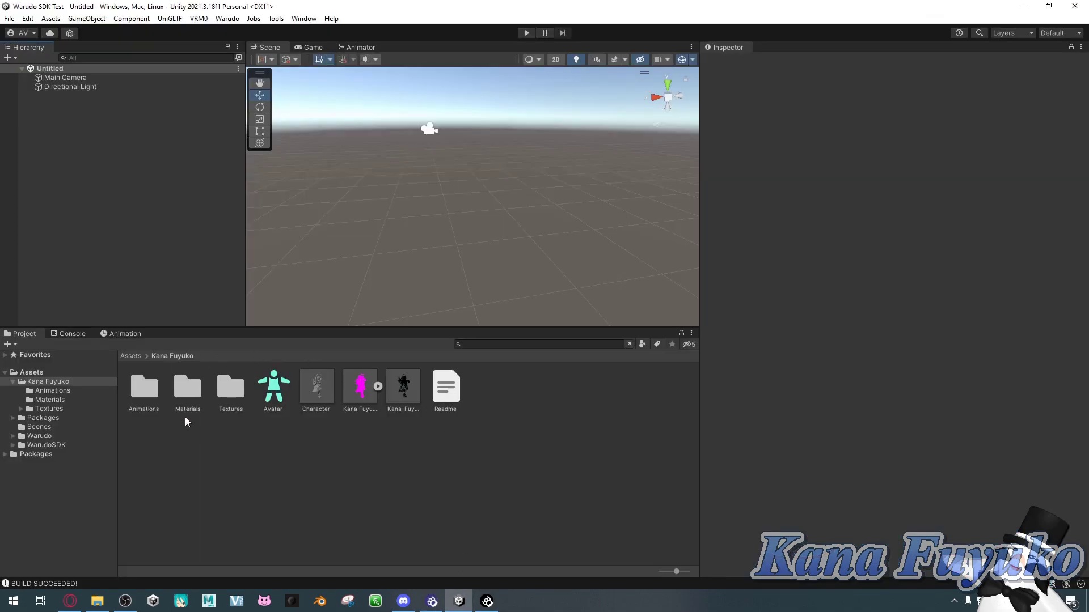
{"action": "left_click", "coordinate": [130, 356]}
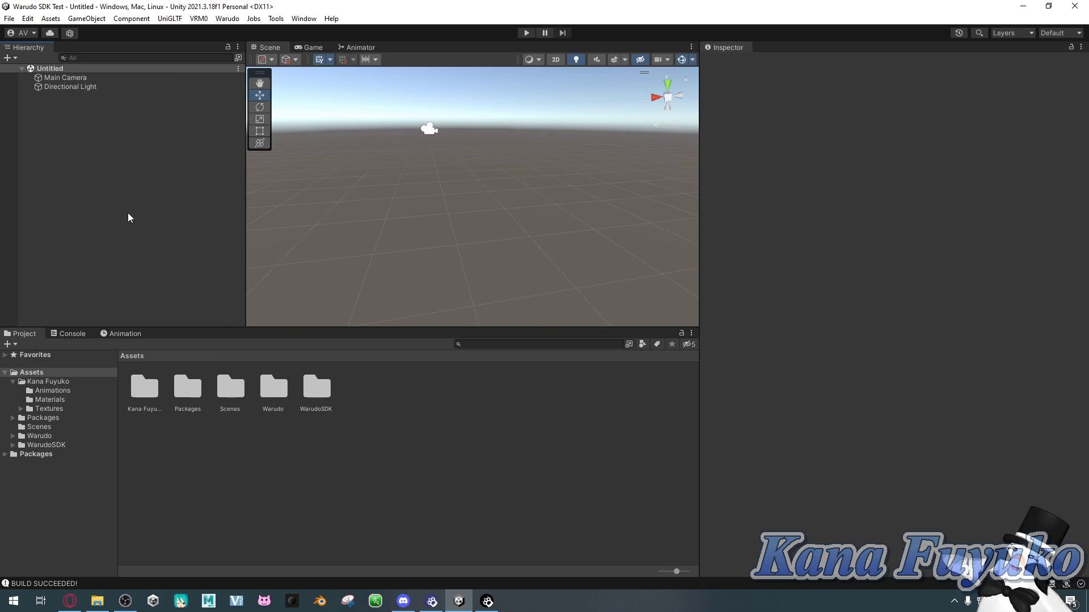
{"action": "left_click", "coordinate": [228, 19]}
{"action": "left_click", "coordinate": [234, 32]}
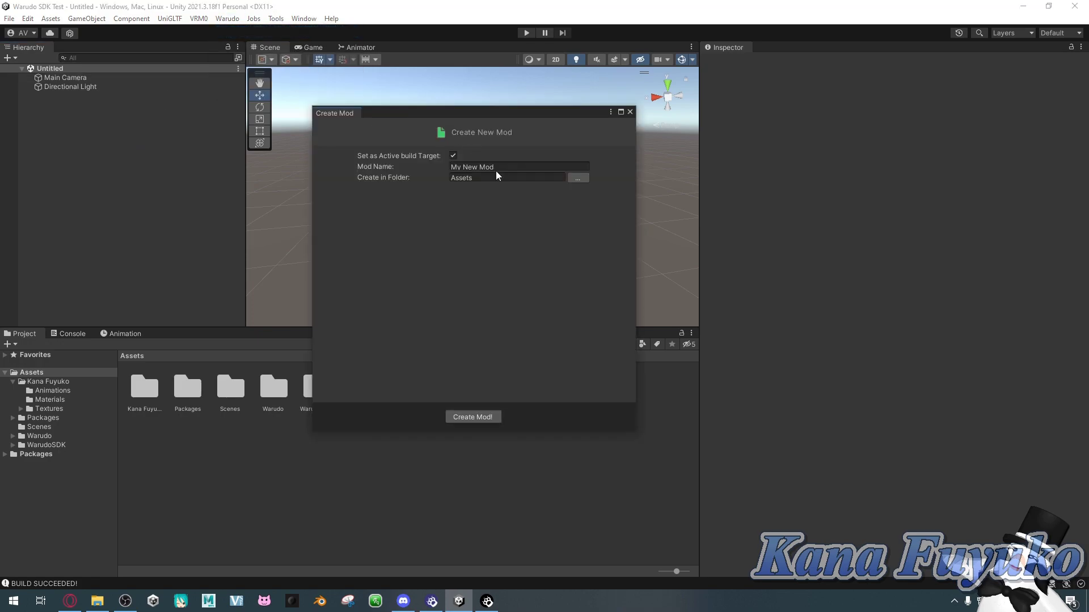
{"action": "type", "text": "Ka"}
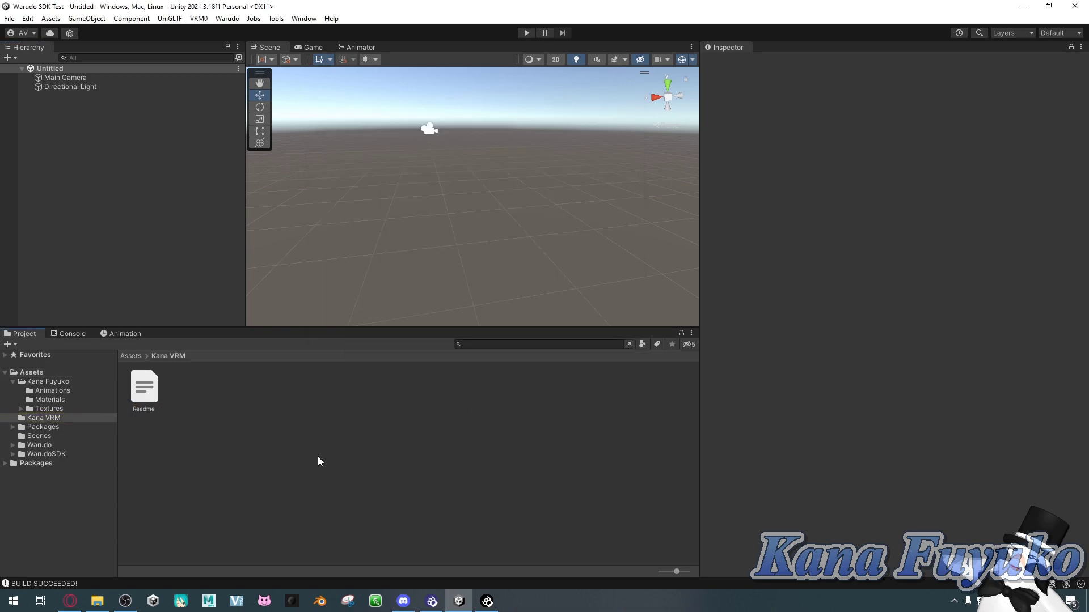
Import Kana Fuyuko.vrm from the Kana Fuyuko model folder in File Explorer into the Kana VRM asset folder
{"action": "left_click", "coordinate": [97, 602]}
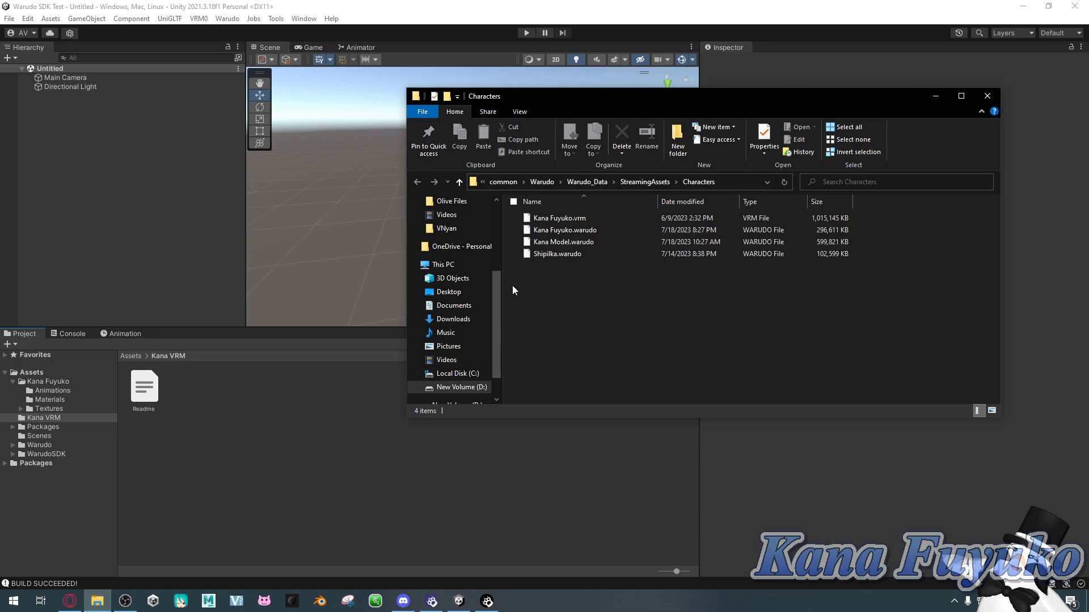
{"action": "scroll", "coordinate": [462, 255], "scroll_direction": "up", "scroll_amount": 2}
{"action": "left_click", "coordinate": [464, 242]}
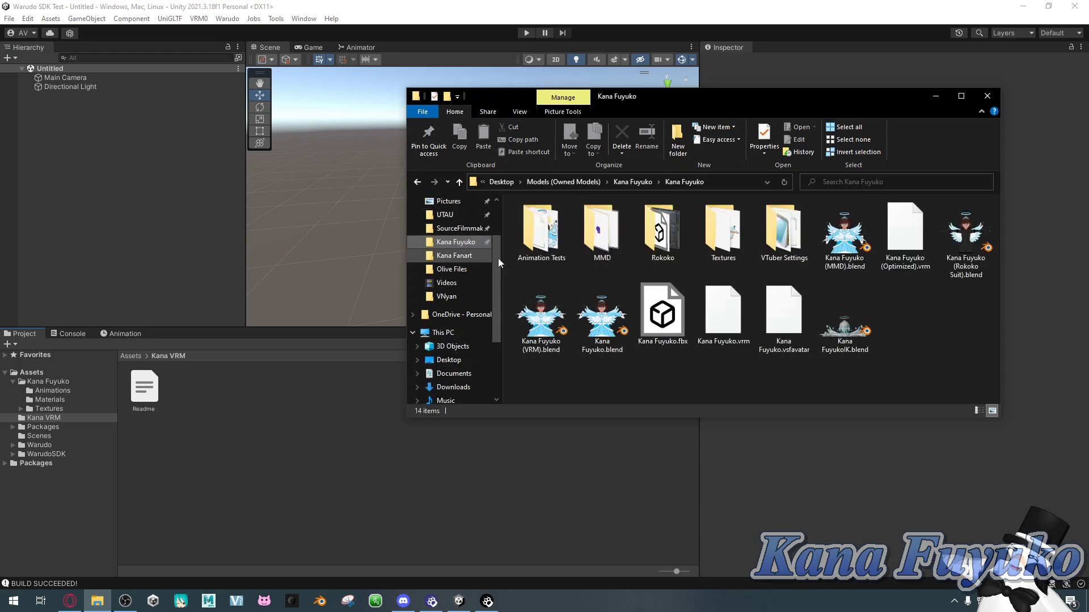
{"action": "left_click_drag", "start_coordinate": [724, 311], "coordinate": [257, 444]}
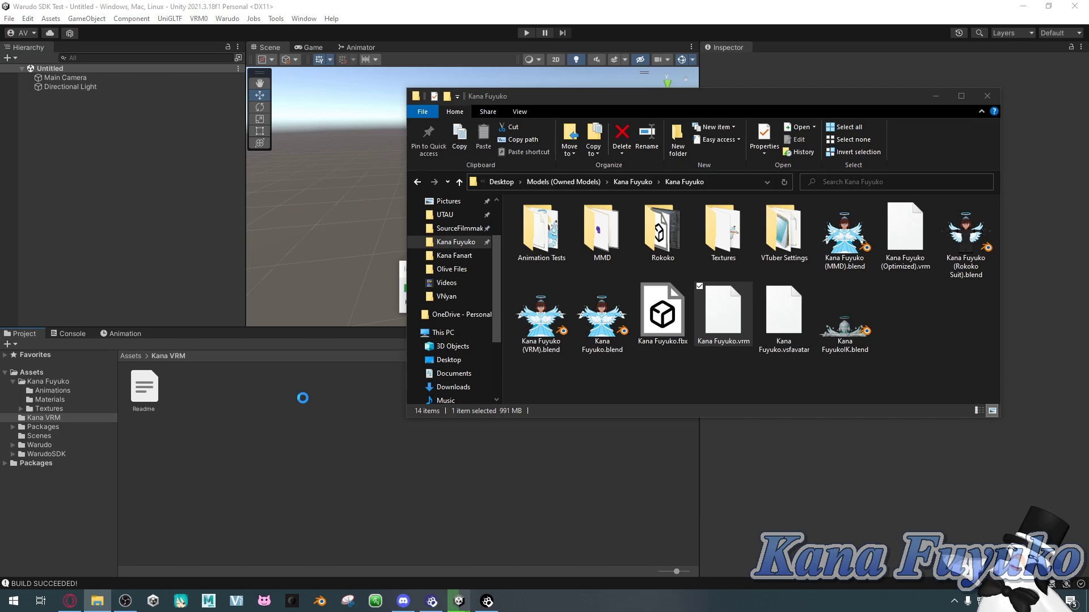
{"action": "left_click", "coordinate": [463, 468]}
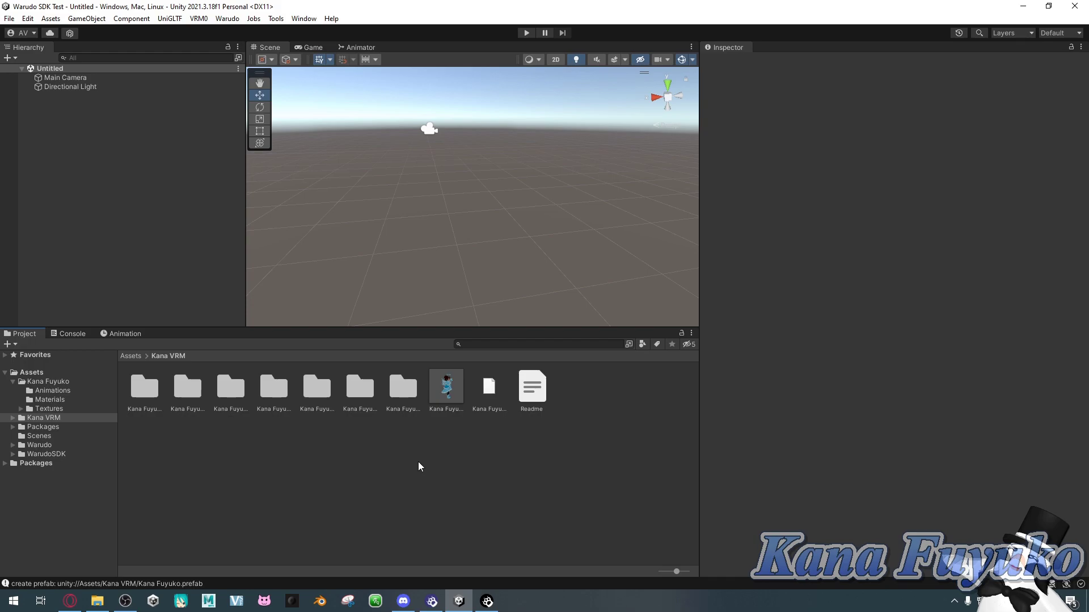
Place the imported Kana Fuyuko prefab from the Kana VRM folder into the scene
{"action": "left_click", "coordinate": [446, 393]}
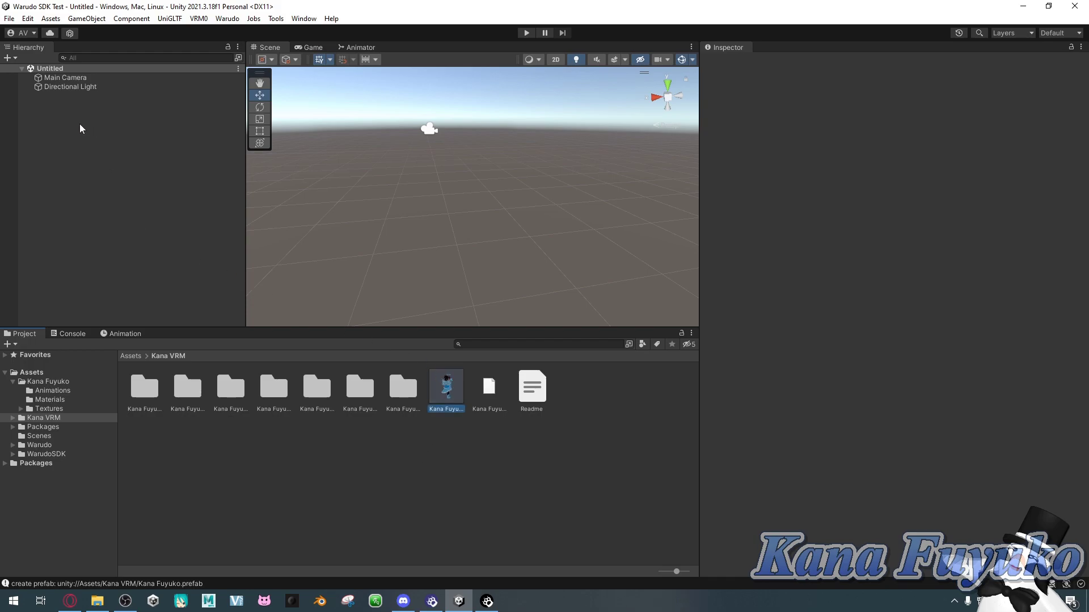
{"action": "left_click_drag", "start_coordinate": [103, 131], "coordinate": [103, 136]}
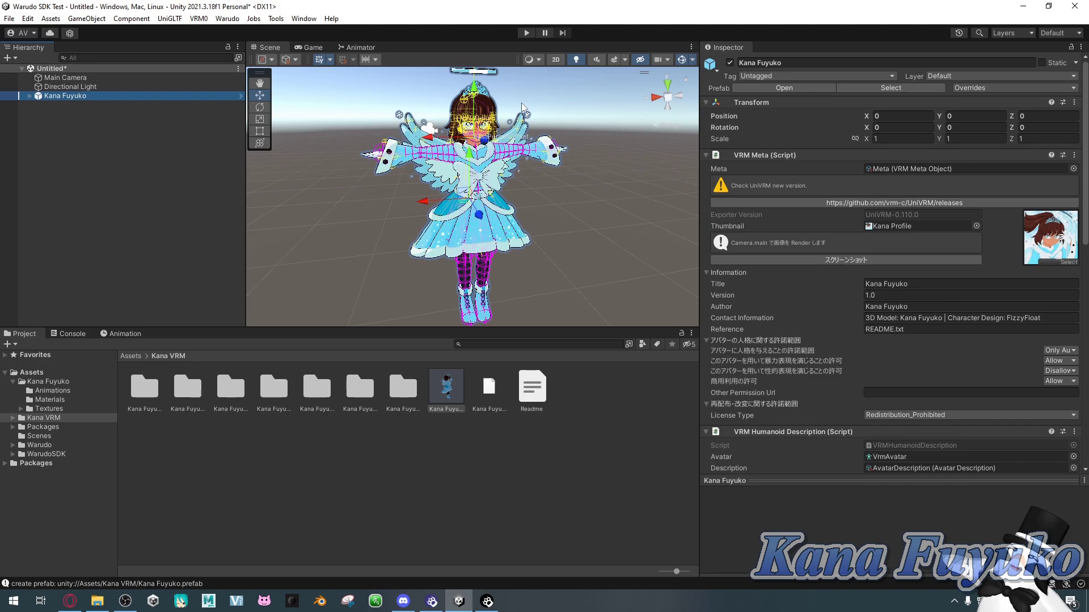
{"action": "right_click_drag", "start_coordinate": [527, 174], "coordinate": [522, 140]}
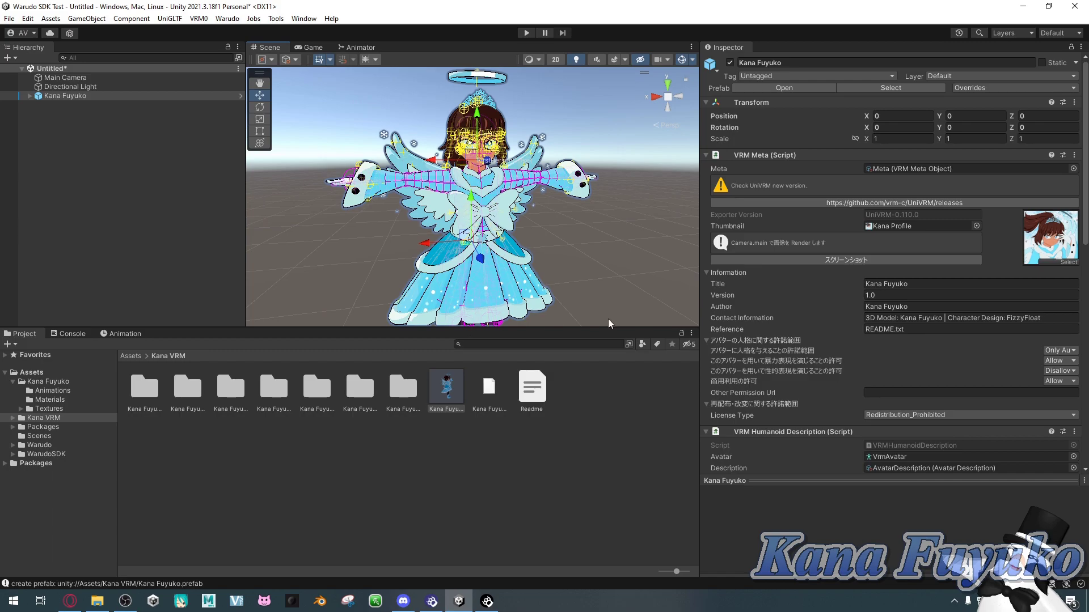
Examine the Kana Fuyuko.Materials folder with its Brown_Eyes material and inspect the VRM model in the scene
{"action": "left_click", "coordinate": [275, 391]}
{"action": "double_click", "coordinate": [274, 391]}
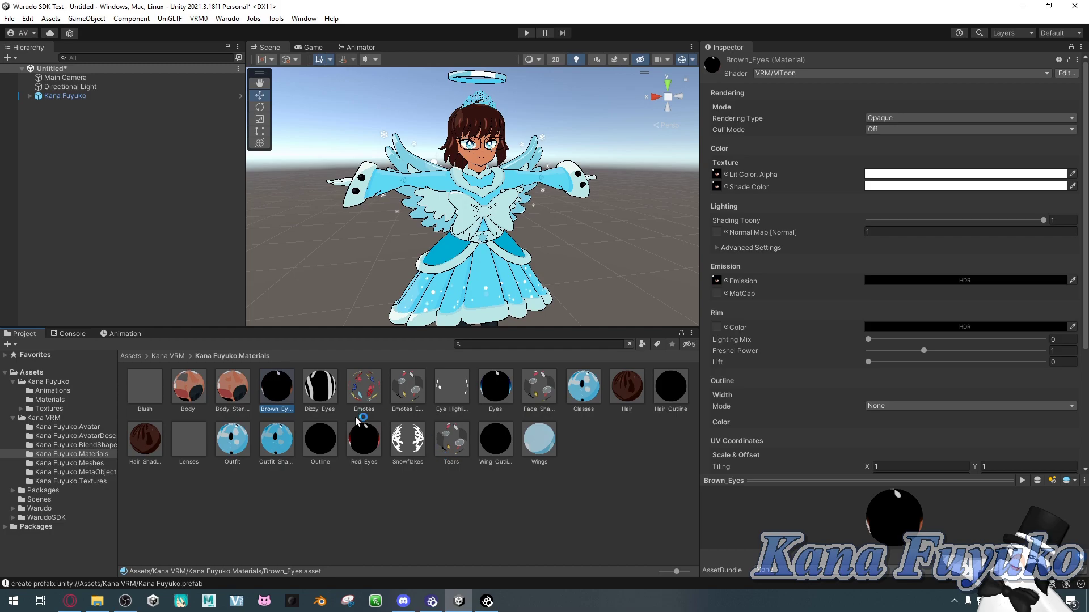
{"action": "left_click", "coordinate": [168, 356]}
{"action": "right_click_drag", "start_coordinate": [499, 170], "coordinate": [502, 149]}
{"action": "left_click", "coordinate": [104, 95]}
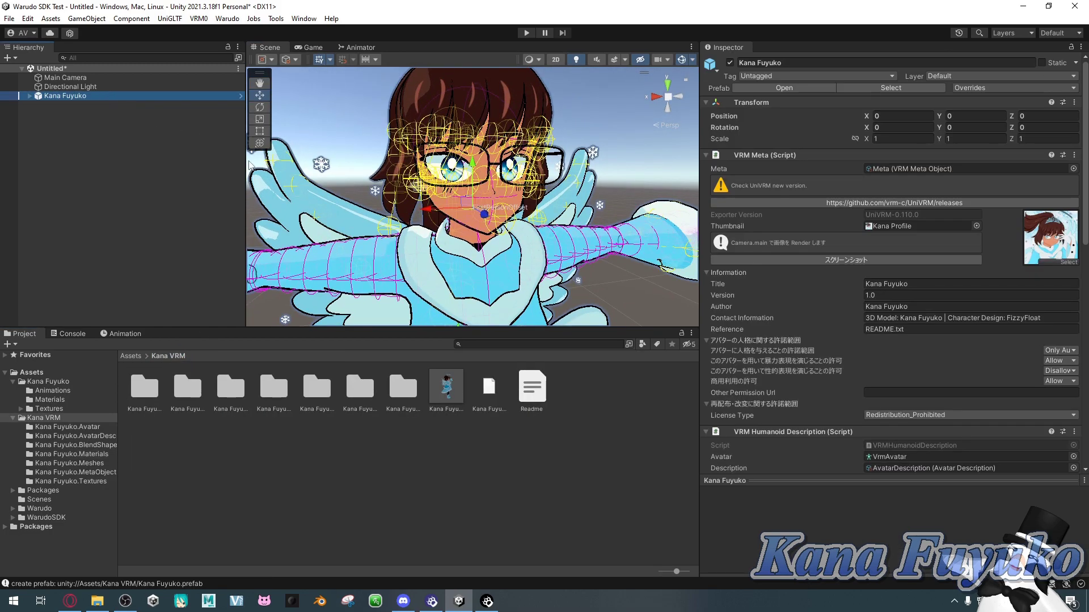
{"action": "key", "text": "s"}
{"action": "right_click_drag", "start_coordinate": [493, 242], "coordinate": [459, 290]}
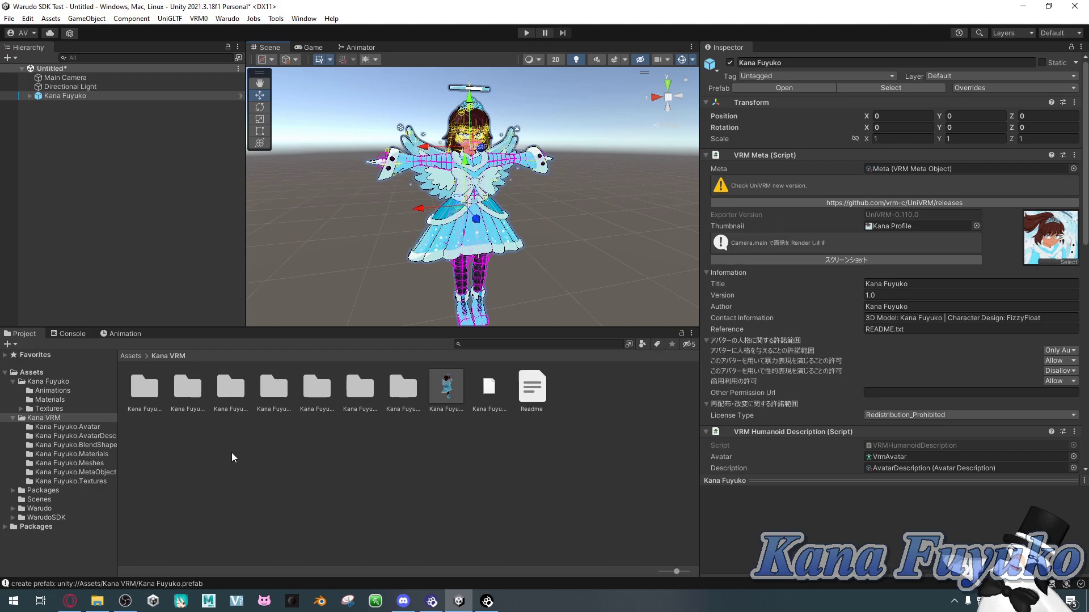
{"action": "left_click", "coordinate": [249, 445]}
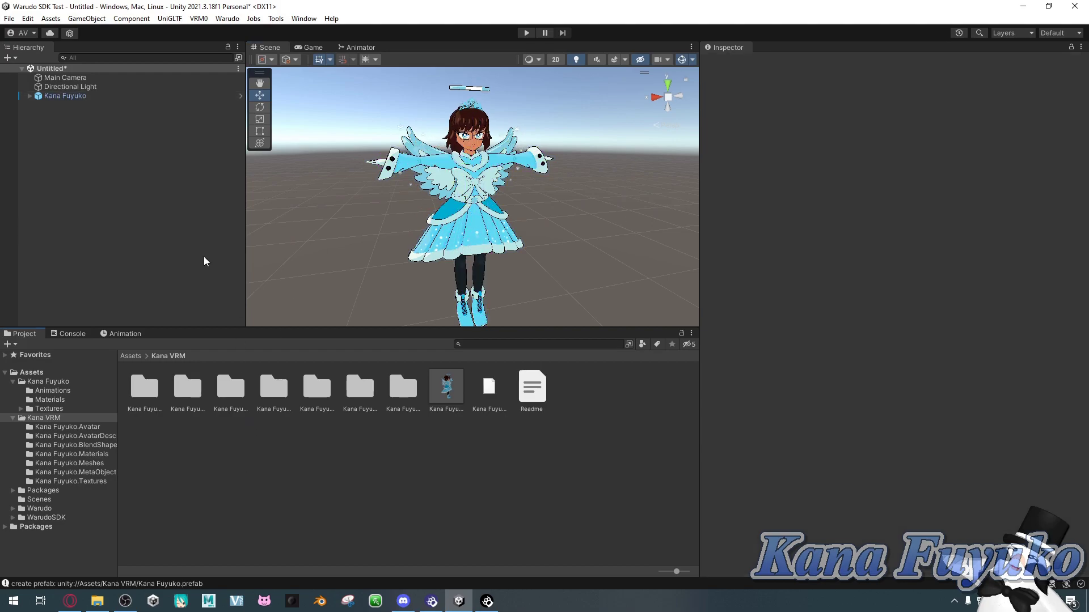
Create a new material in the Kana VRM folder, keeping the default name New Material
{"action": "right_click", "coordinate": [284, 503]}
{"action": "mouse_move", "coordinate": [447, 206]}
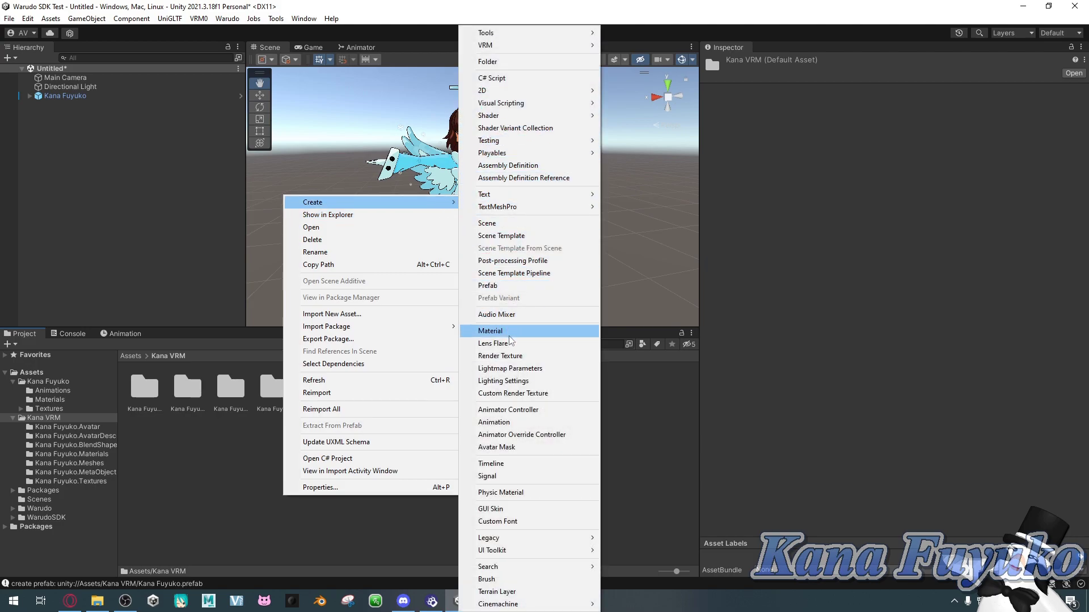
{"action": "left_click", "coordinate": [490, 331]}
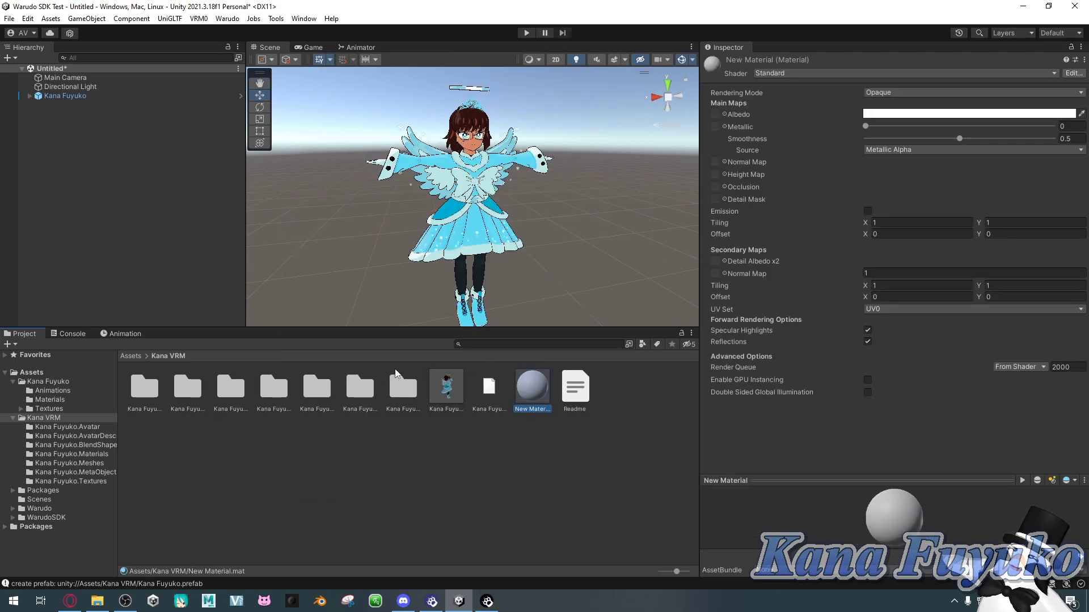
Assign New Material to the Kana_Fuyuko mesh's Element 1 slot in place of Hair and check the hair in the scene
{"action": "left_click", "coordinate": [31, 96]}
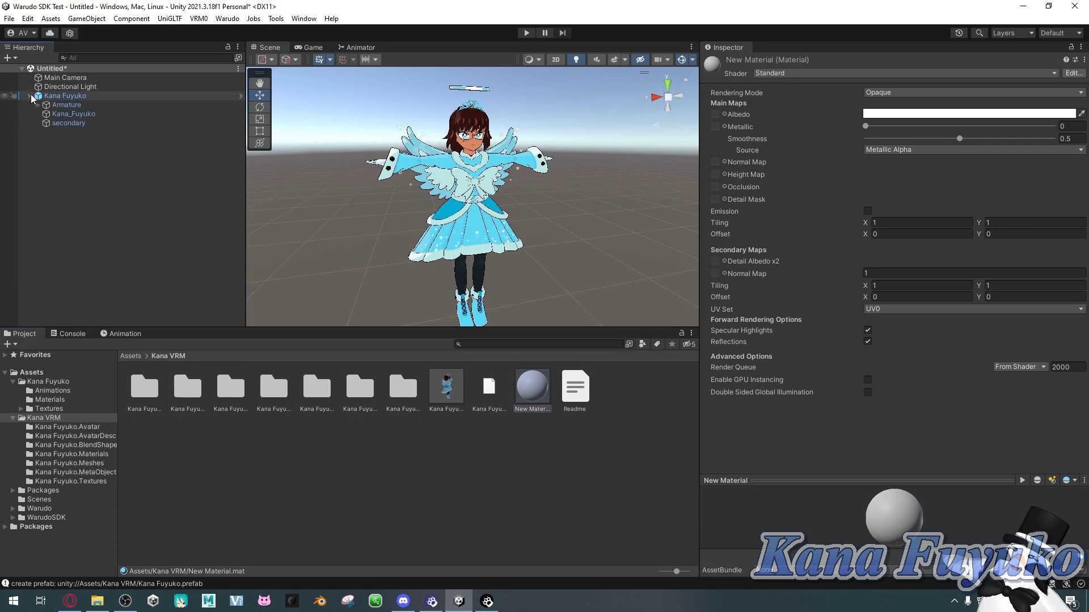
{"action": "left_click", "coordinate": [74, 114]}
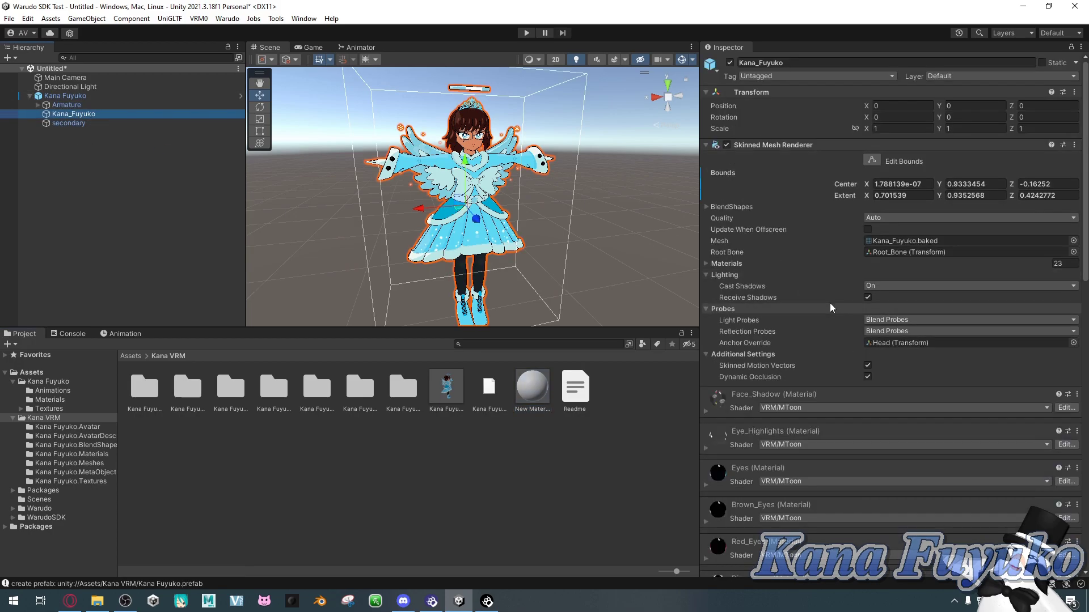
{"action": "left_click", "coordinate": [706, 263]}
{"action": "scroll", "coordinate": [750, 269], "scroll_direction": "down", "scroll_amount": 3}
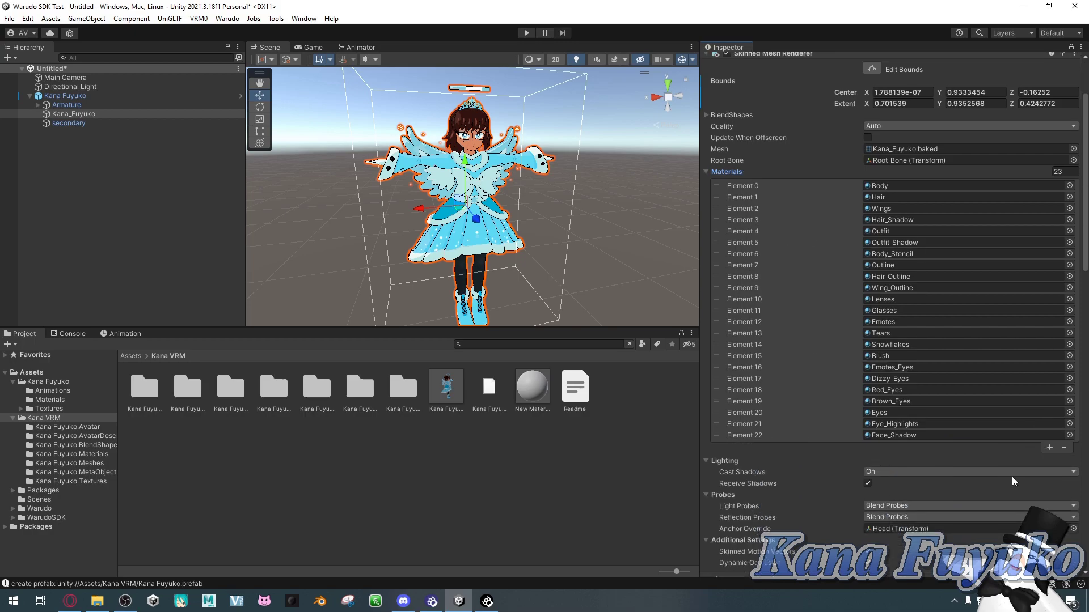
{"action": "key", "text": "f"}
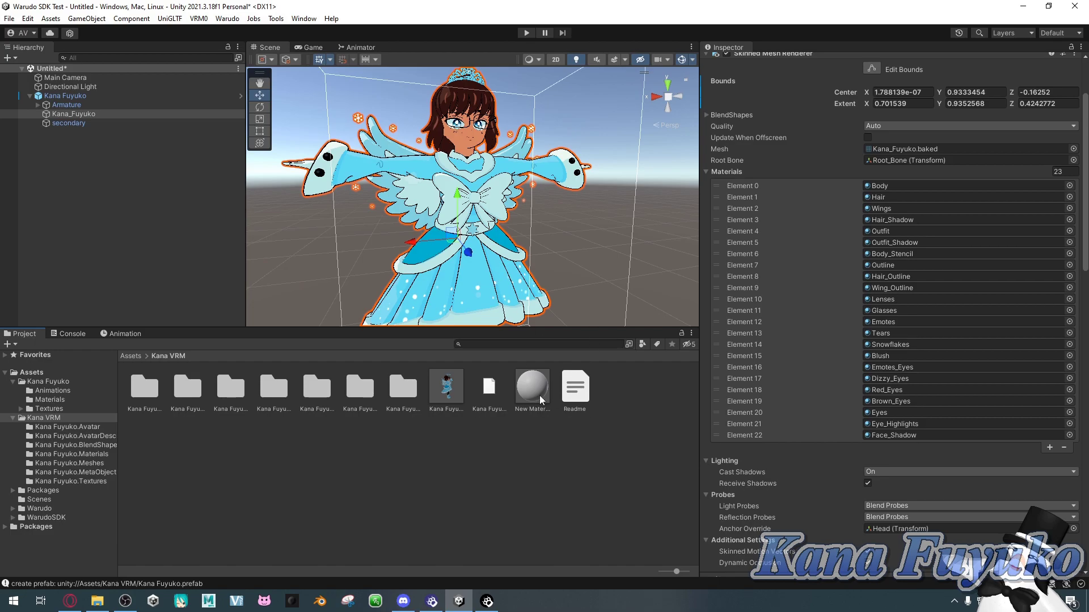
{"action": "left_click_drag", "start_coordinate": [533, 395], "coordinate": [878, 197]}
{"action": "right_click_drag", "start_coordinate": [572, 237], "coordinate": [559, 171]}
{"action": "scroll", "coordinate": [552, 137], "scroll_direction": "up", "scroll_amount": 5}
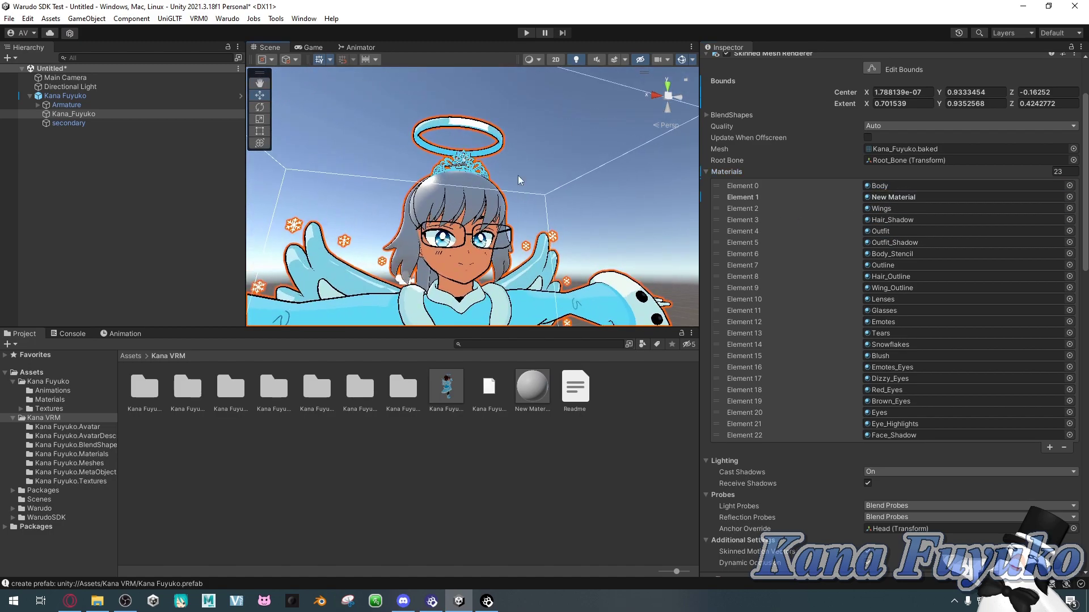
{"action": "scroll", "coordinate": [456, 240], "scroll_direction": "up", "scroll_amount": 5}
{"action": "scroll", "coordinate": [455, 239], "scroll_direction": "down", "scroll_amount": 4}
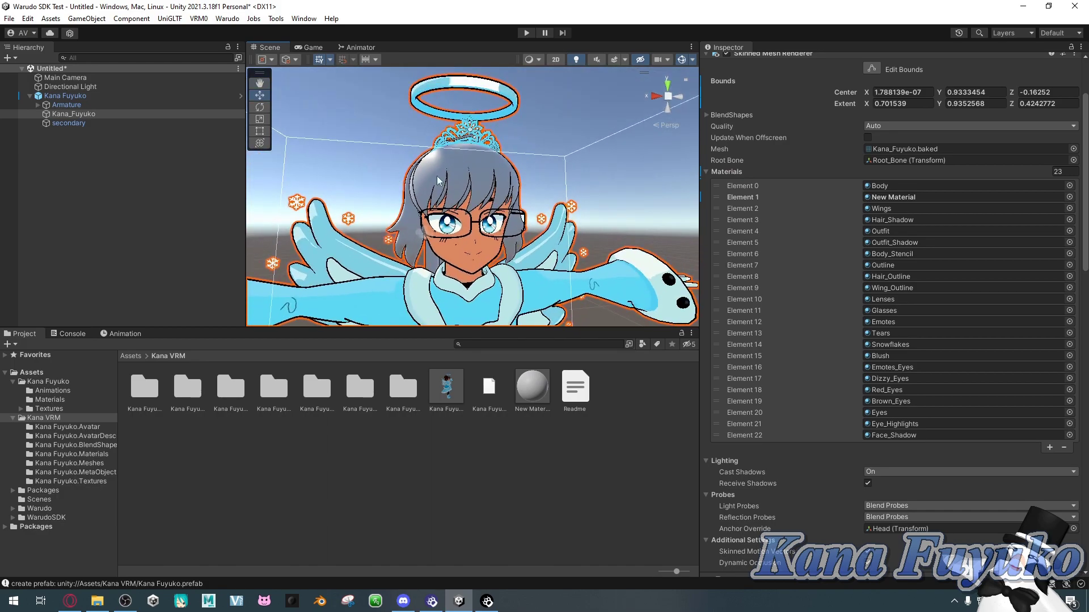
{"action": "right_click_drag", "start_coordinate": [478, 223], "coordinate": [459, 246]}
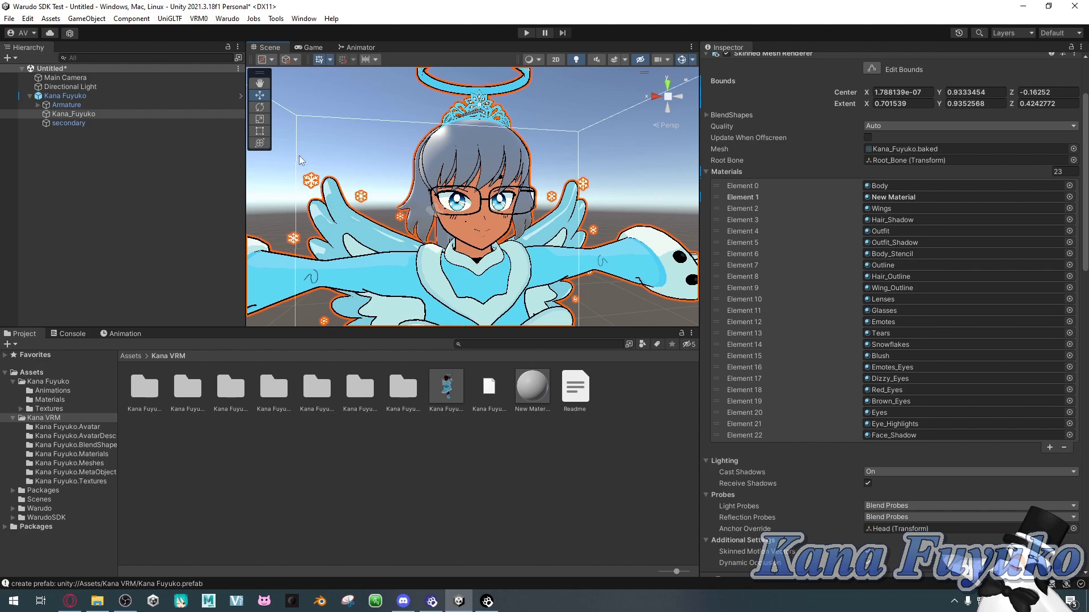
{"action": "left_click", "coordinate": [83, 97]}
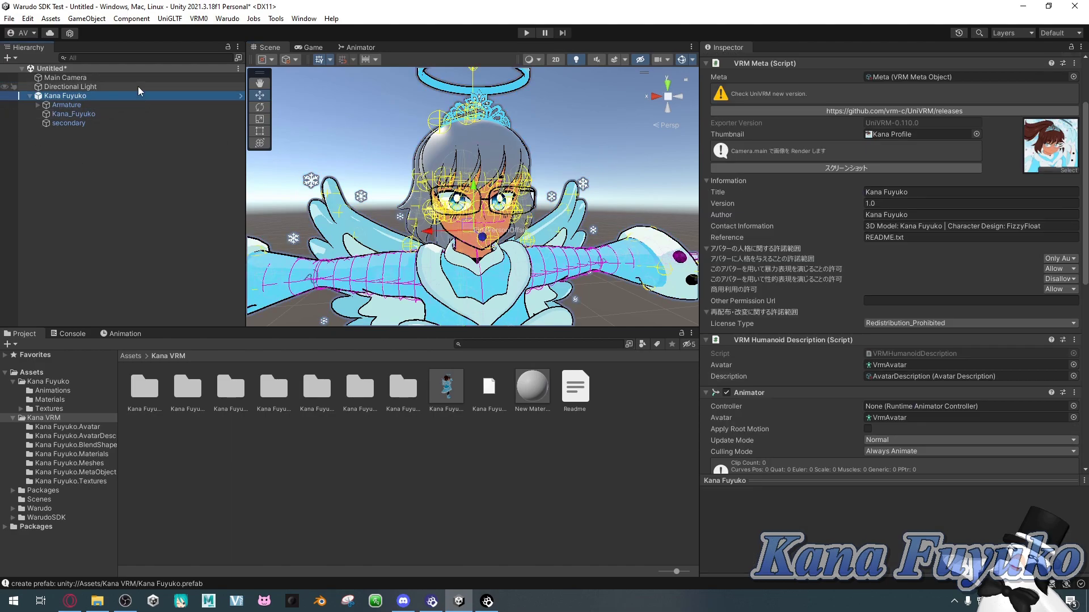
{"action": "left_click", "coordinate": [227, 18]}
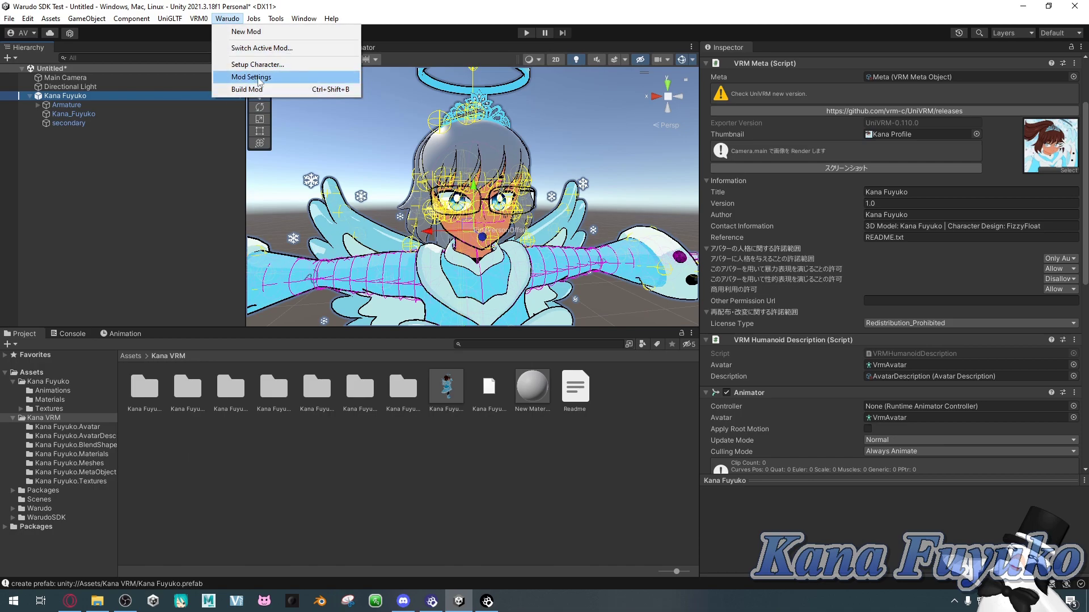
{"action": "left_click", "coordinate": [104, 241]}
Apply the Kana_Fuyuko mesh's Element 1 material override, New Material, to the Kana Fuyuko prefab
{"action": "left_click", "coordinate": [97, 114]}
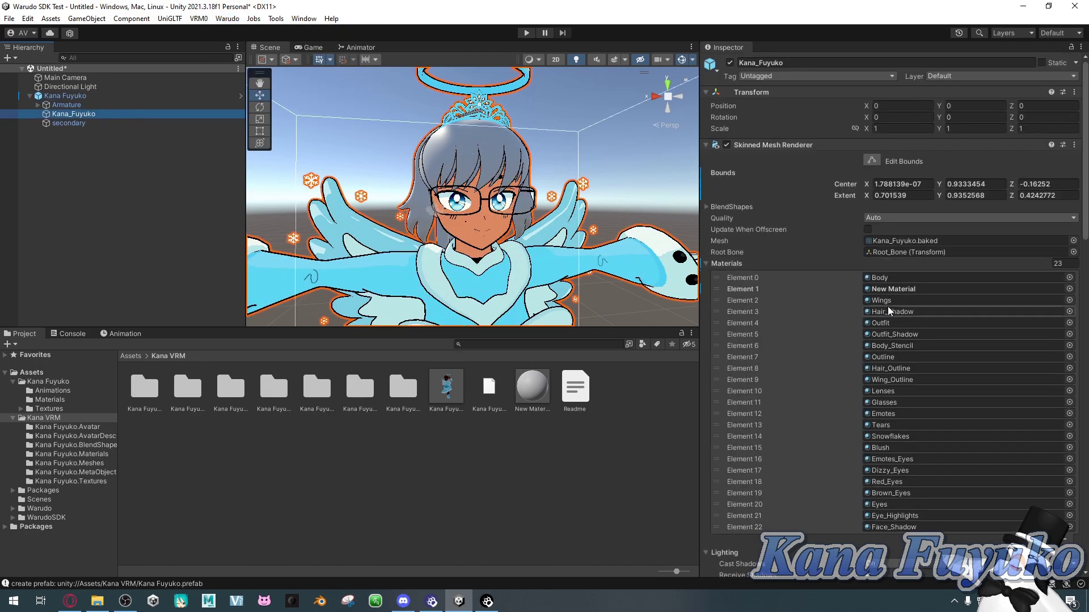
{"action": "scroll", "coordinate": [887, 306], "scroll_direction": "down", "scroll_amount": 2}
{"action": "left_click", "coordinate": [754, 258]}
{"action": "right_click", "coordinate": [753, 259]}
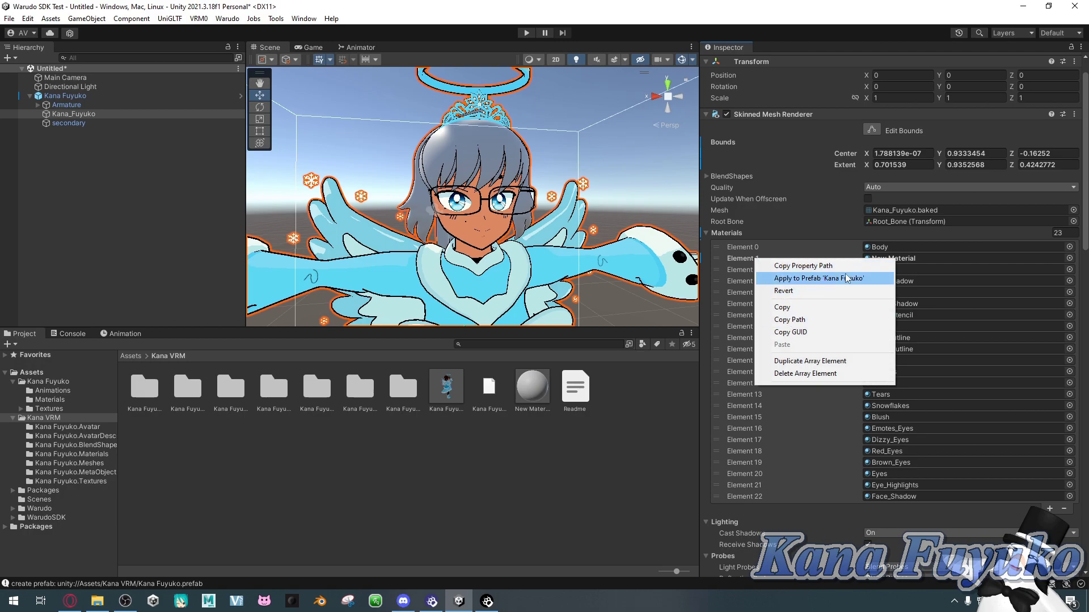
{"action": "left_click", "coordinate": [924, 258]}
{"action": "left_click", "coordinate": [922, 257]}
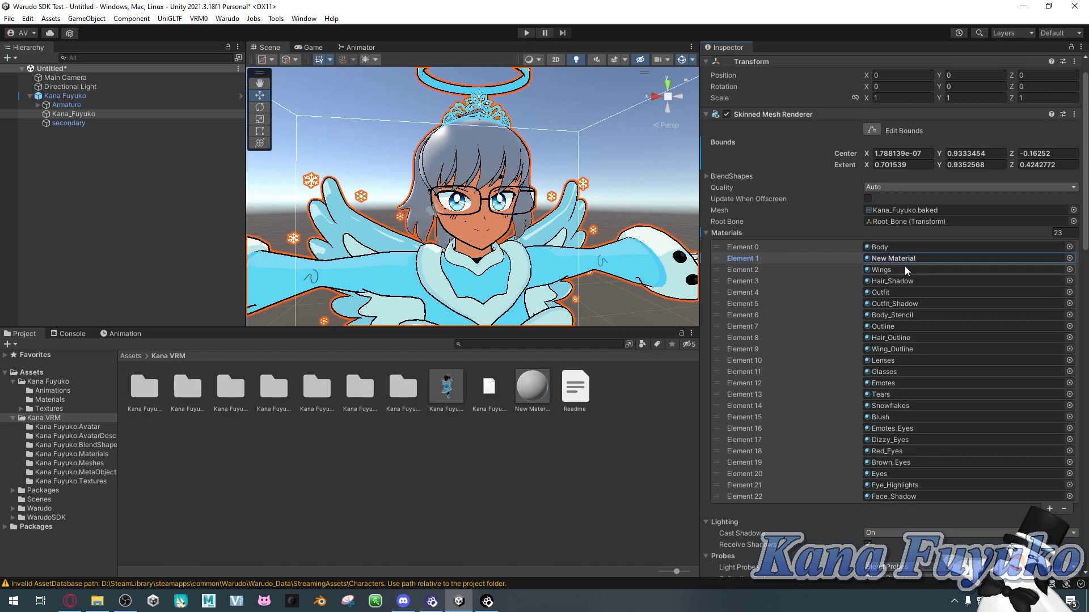
{"action": "right_click", "coordinate": [744, 257]}
{"action": "left_click", "coordinate": [789, 277]}
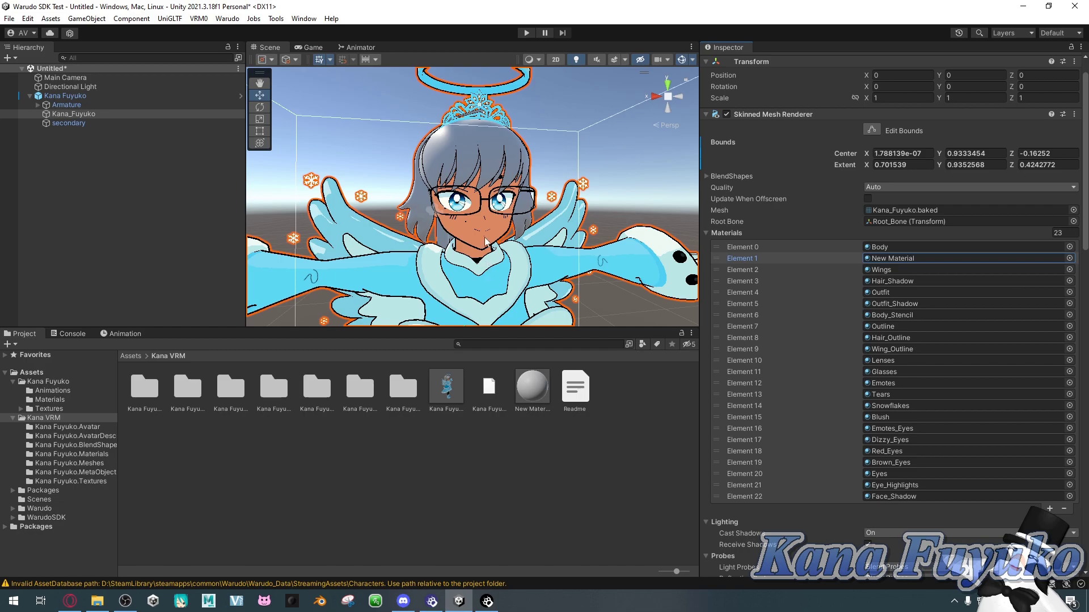
Undo the prefab override and the New Material assignment in the mesh's Element 1 slot
{"action": "mouse_move", "coordinate": [506, 251]}
{"action": "left_mouse_down", "text": "alt"}
{"action": "mouse_move", "coordinate": [822, 244]}
{"action": "mouse_move", "coordinate": [511, 250]}
{"action": "left_mouse_up", "text": "alt"}
{"action": "scroll", "coordinate": [505, 252], "scroll_direction": "down", "scroll_amount": 5, "text": "alt"}
{"action": "scroll", "coordinate": [510, 249], "scroll_direction": "up", "scroll_amount": 2, "text": "alt"}
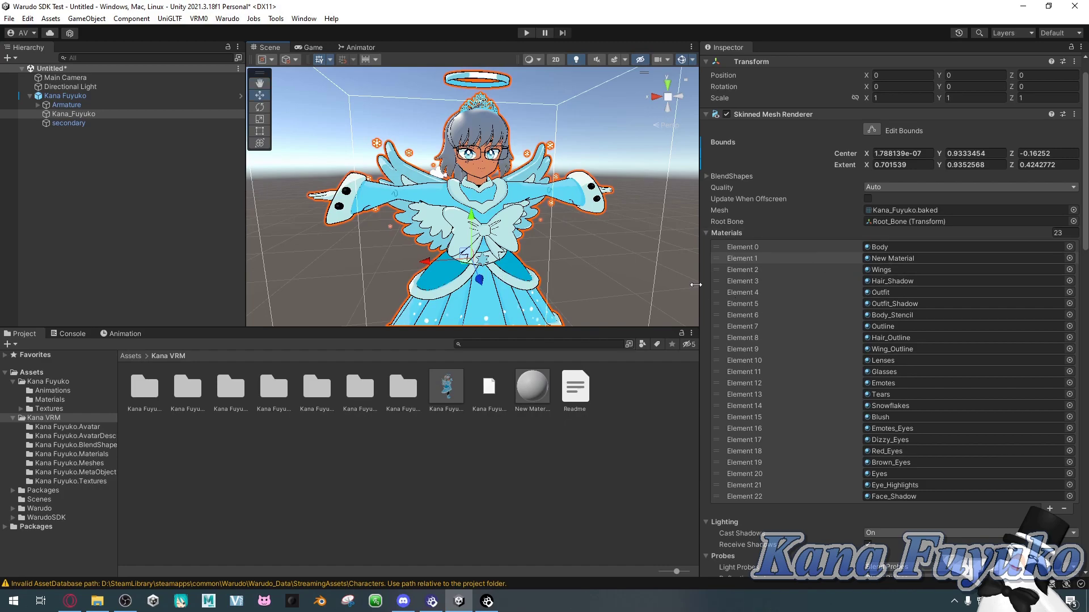
{"action": "key", "text": "ctrl+z"}
{"action": "key", "text": "ctrl+z"}
{"action": "key", "text": "ctrl+z"}
{"action": "left_click", "coordinate": [543, 257]}
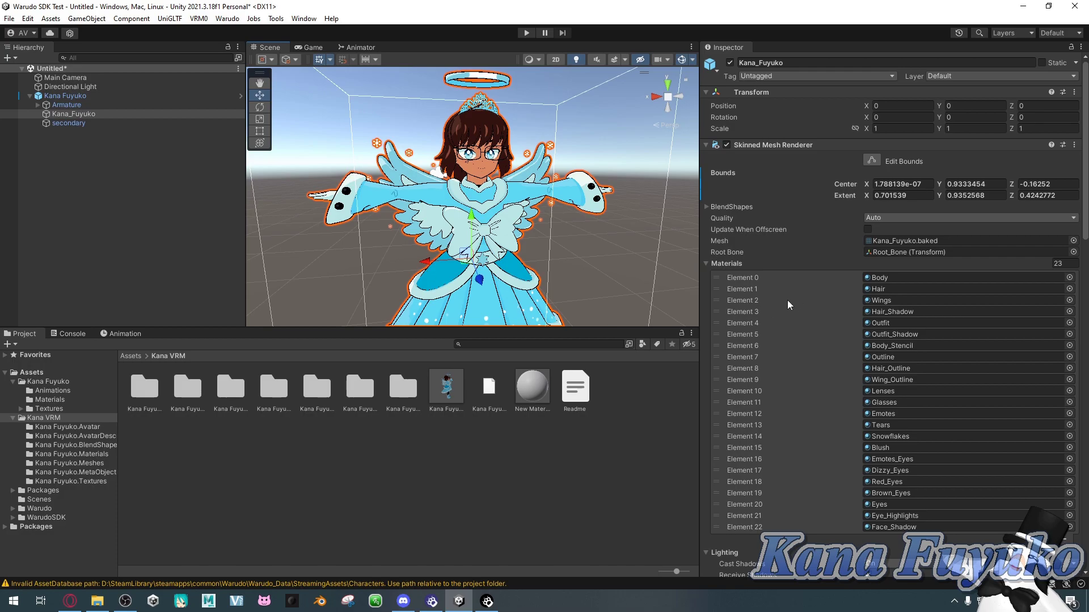
{"action": "scroll", "coordinate": [471, 196], "scroll_direction": "down", "scroll_amount": 4, "text": "alt"}
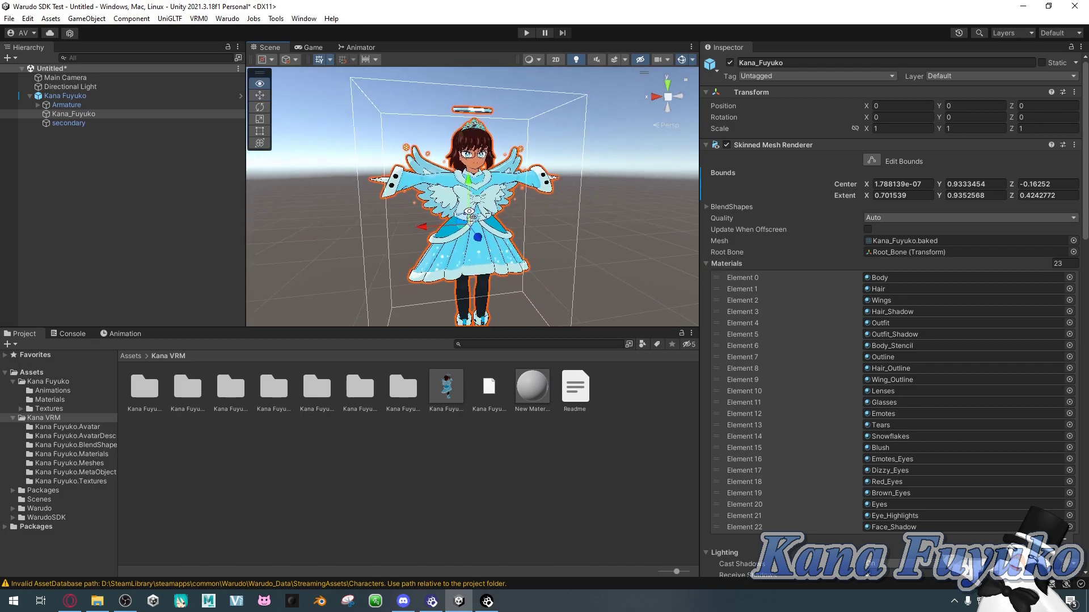
Look through the materials in the Kana Fuyuko.Materials folder and return to the Kana VRM folder
{"action": "left_click", "coordinate": [27, 95]}
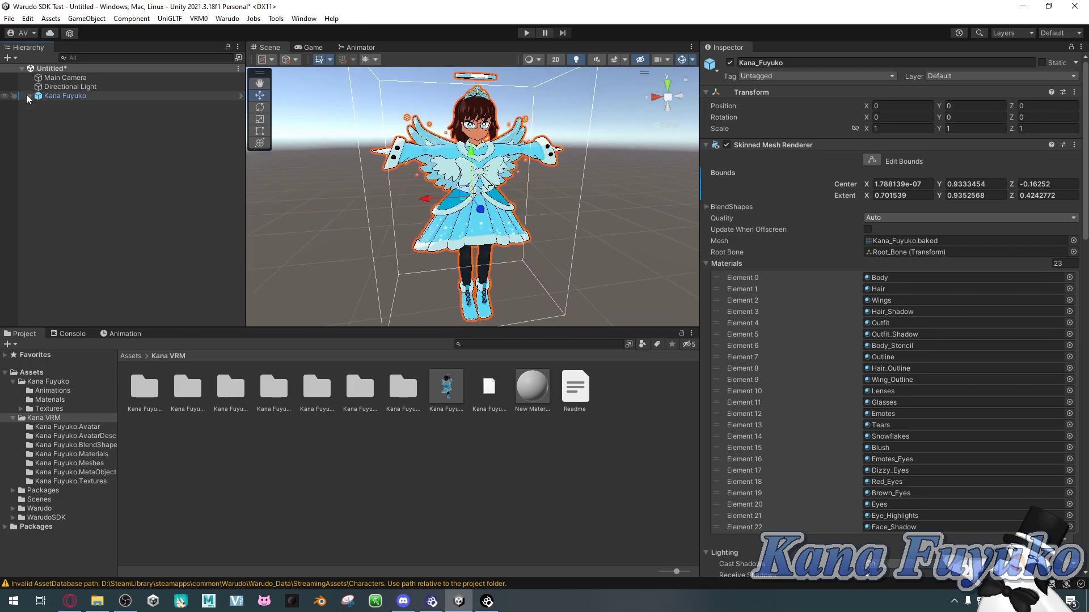
{"action": "left_click", "coordinate": [316, 437]}
{"action": "double_click", "coordinate": [274, 390]}
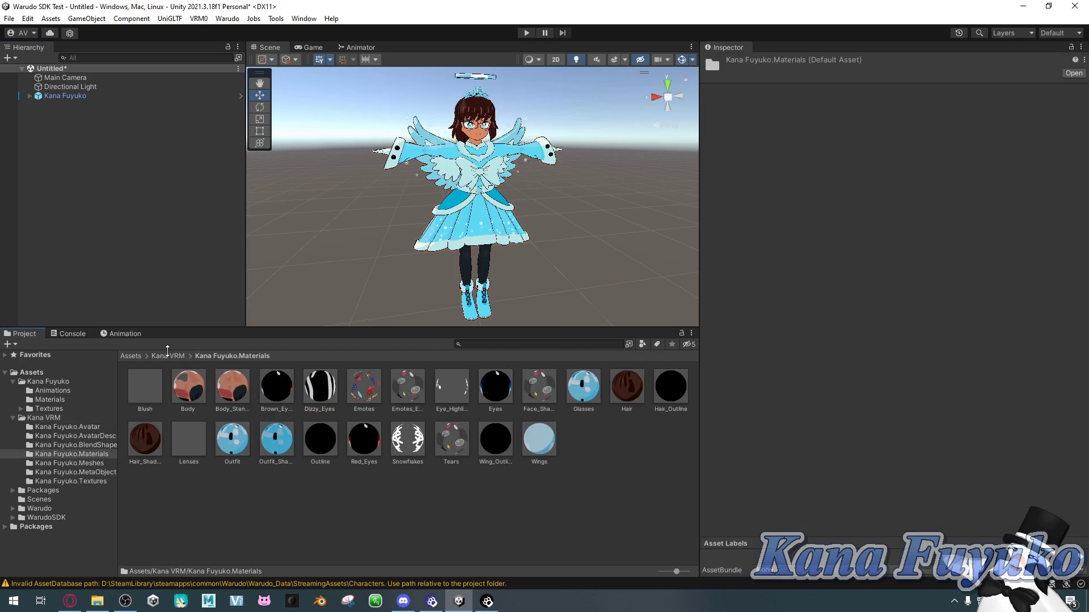
{"action": "left_click", "coordinate": [167, 355]}
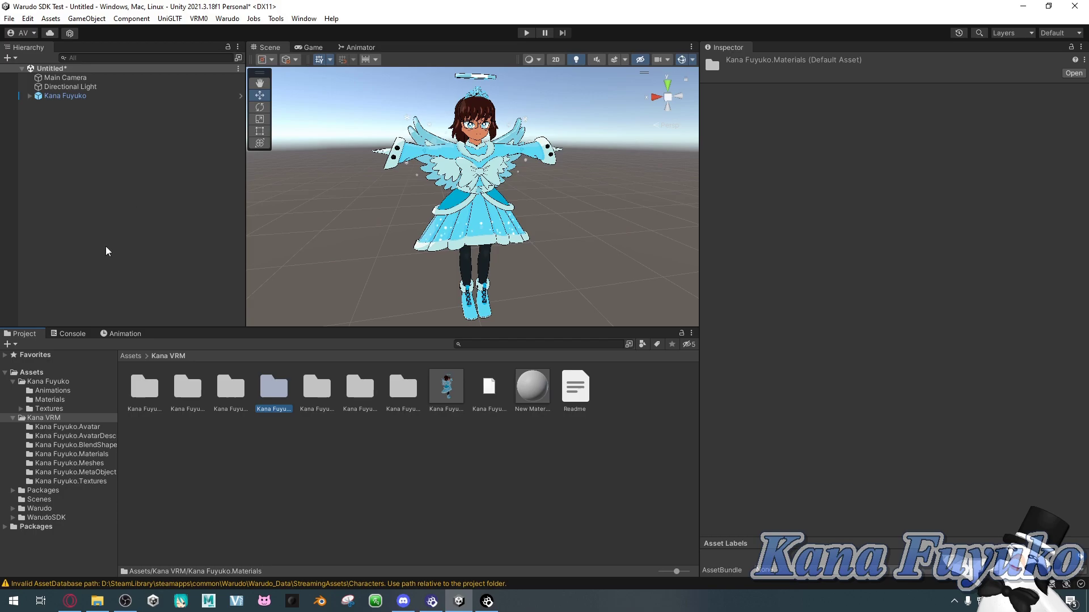
Start a new animation clip for the Kana Fuyuko object and choose the Kana VRM folder as its save location
{"action": "left_click", "coordinate": [88, 95]}
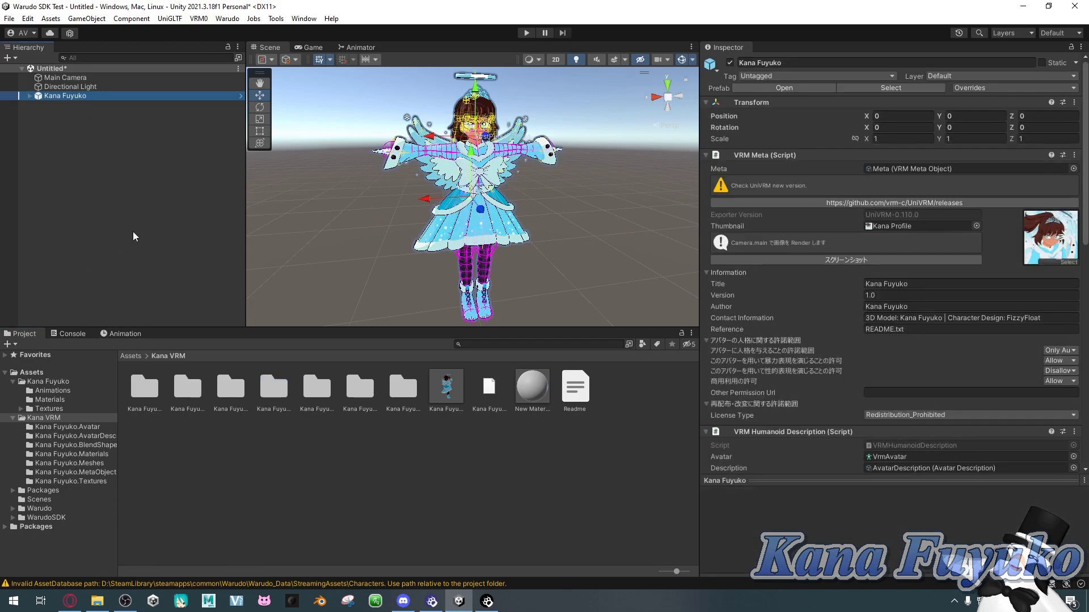
{"action": "left_click", "coordinate": [127, 333]}
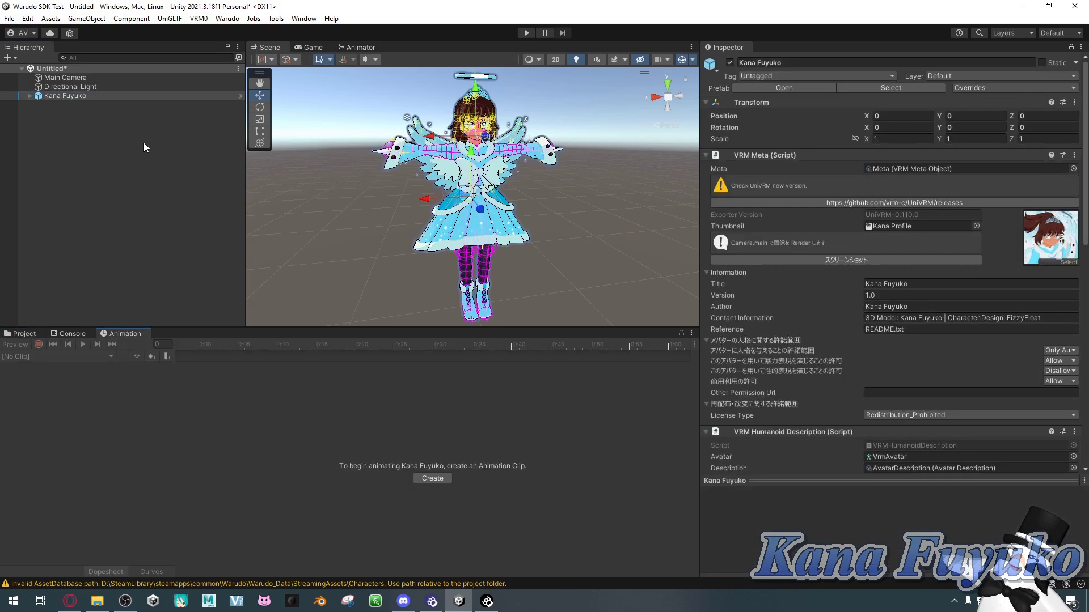
{"action": "left_click", "coordinate": [442, 478]}
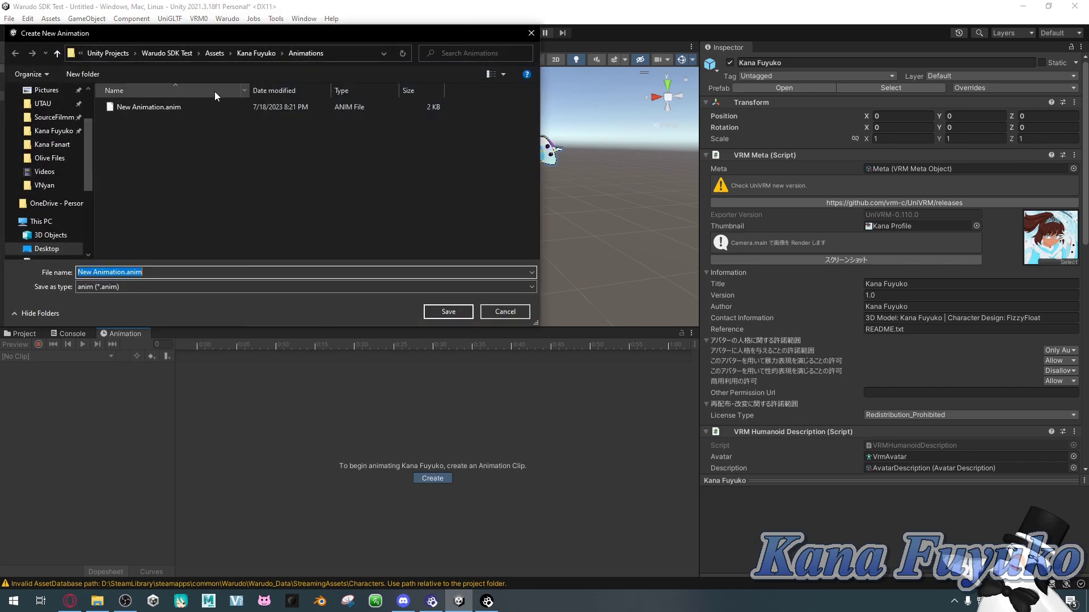
{"action": "left_click", "coordinate": [264, 59]}
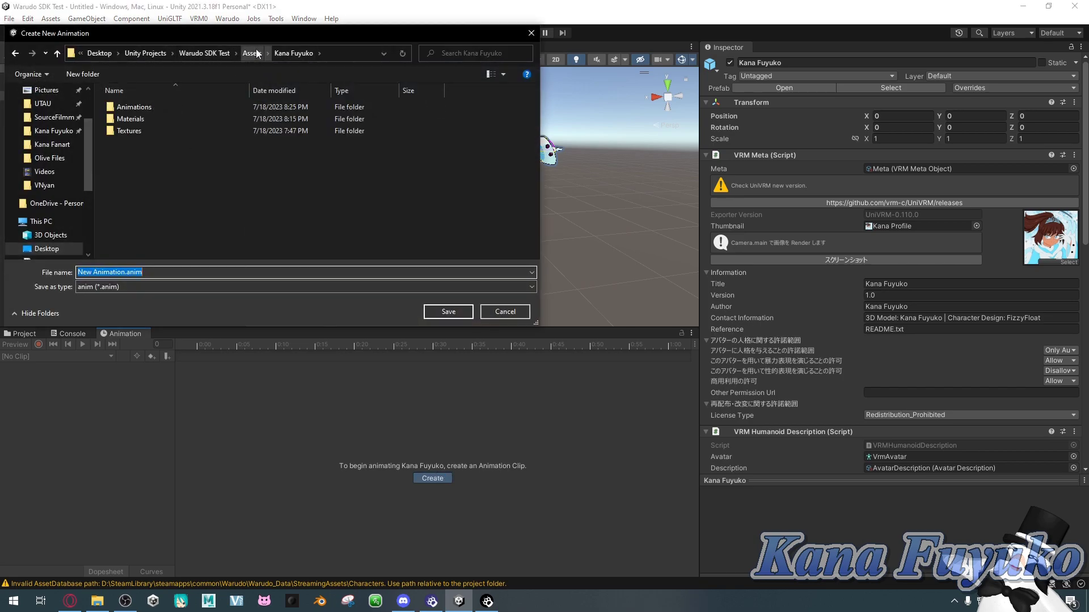
{"action": "left_click", "coordinate": [287, 52]}
{"action": "double_click", "coordinate": [161, 117]}
Create an Animations folder inside Kana VRM and save the clip in it as New Animation.anim
{"action": "right_click", "coordinate": [158, 200]}
{"action": "mouse_move", "coordinate": [274, 370]}
{"action": "left_click", "coordinate": [311, 373]}
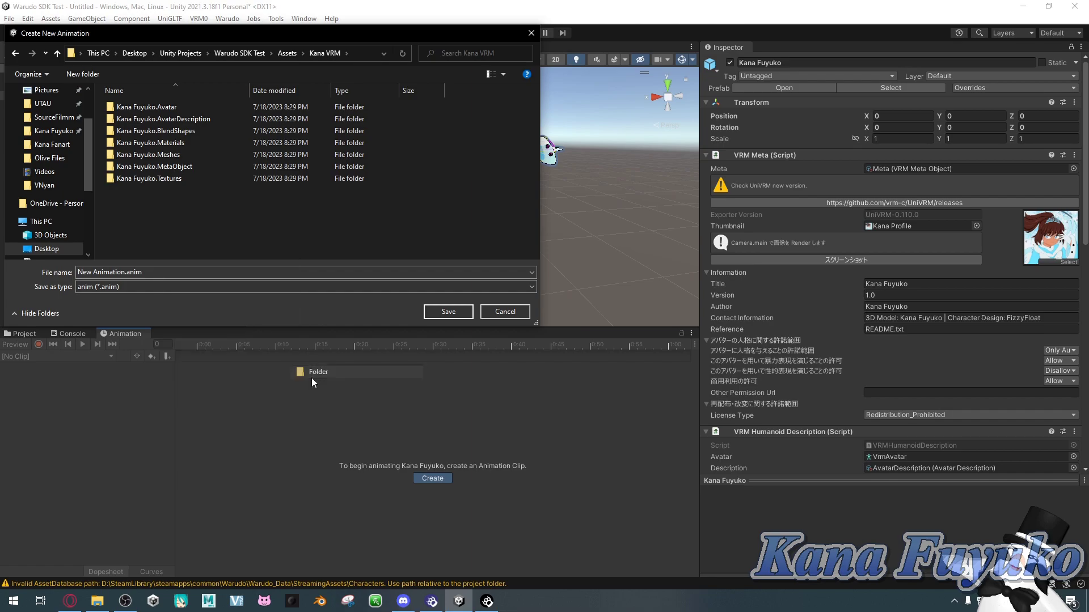
{"action": "type", "text": "Animations"}
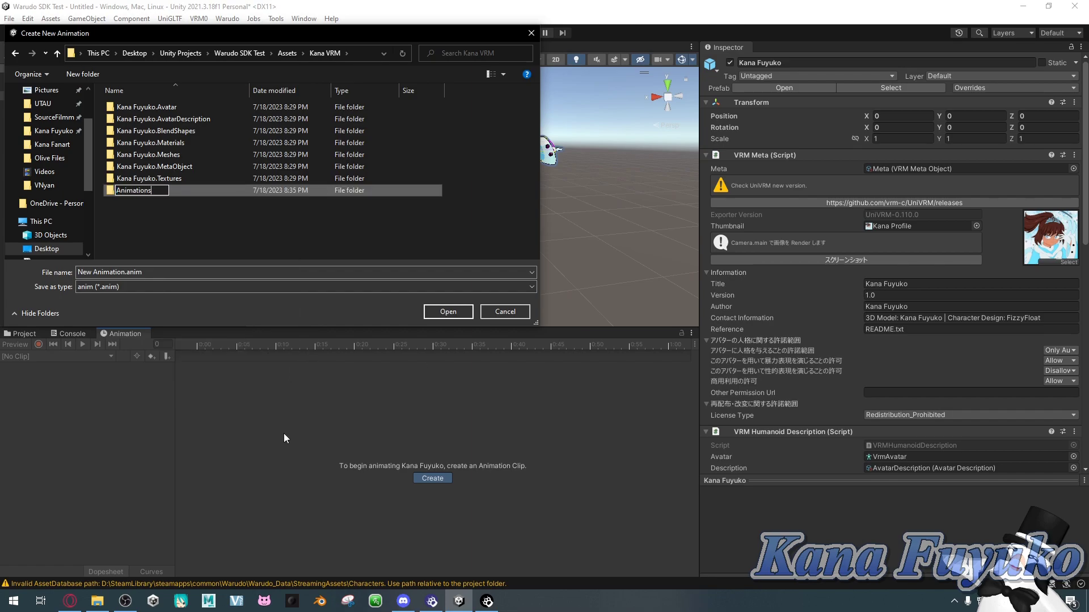
{"action": "key", "text": "Return"}
{"action": "double_click", "coordinate": [211, 107]}
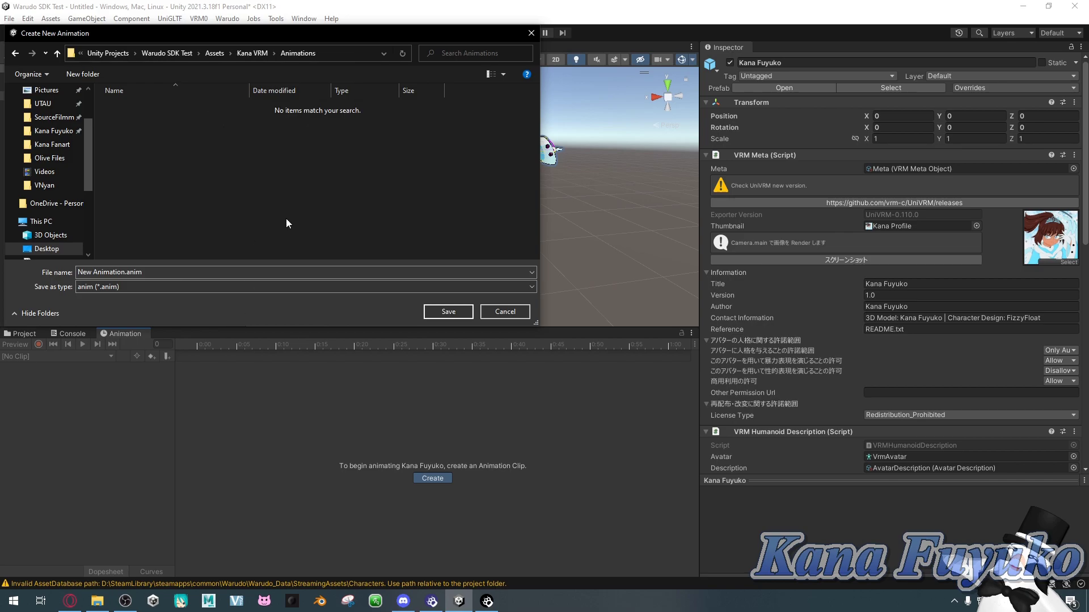
{"action": "left_click", "coordinate": [436, 317]}
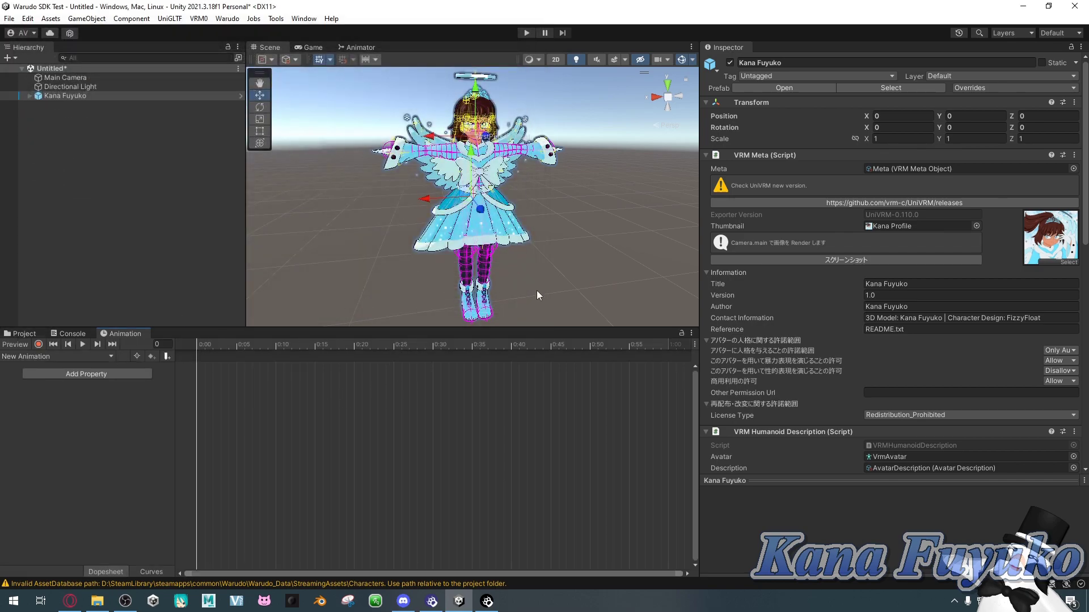
Check the controller in Kana Fuyuko's Animator component, then examine its state graph and the available parameter types
{"action": "scroll", "coordinate": [890, 244], "scroll_direction": "down", "scroll_amount": 5}
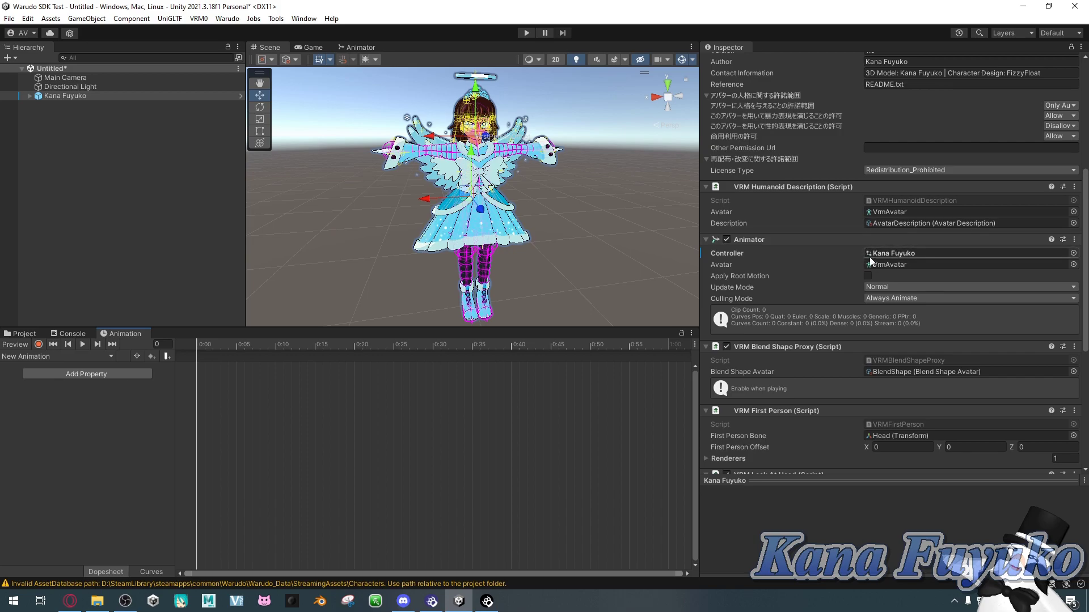
{"action": "left_click", "coordinate": [12, 335]}
{"action": "left_click", "coordinate": [357, 48]}
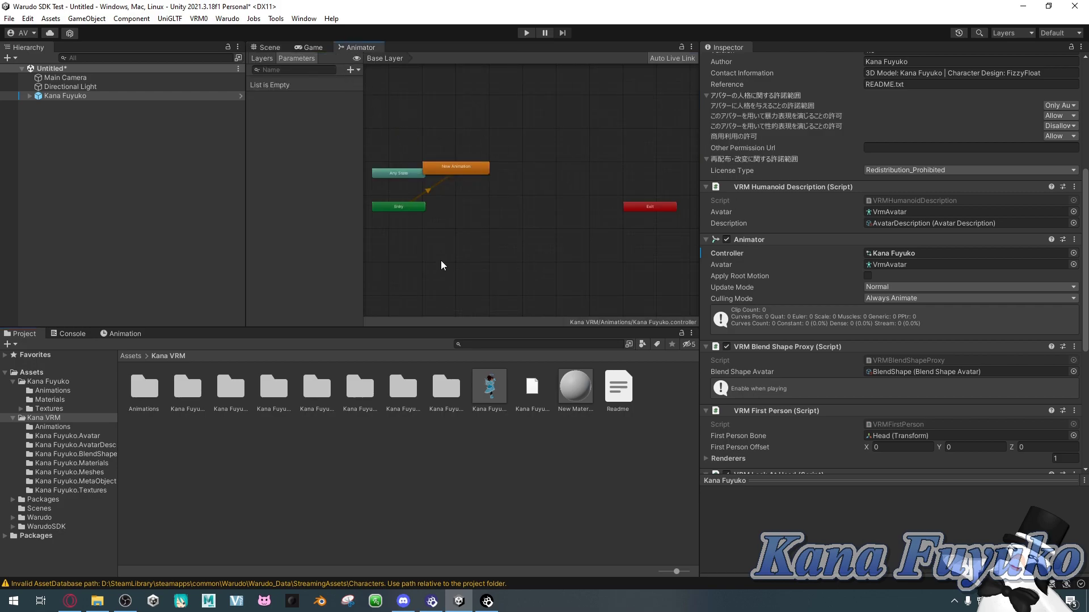
{"action": "left_click", "coordinate": [358, 70]}
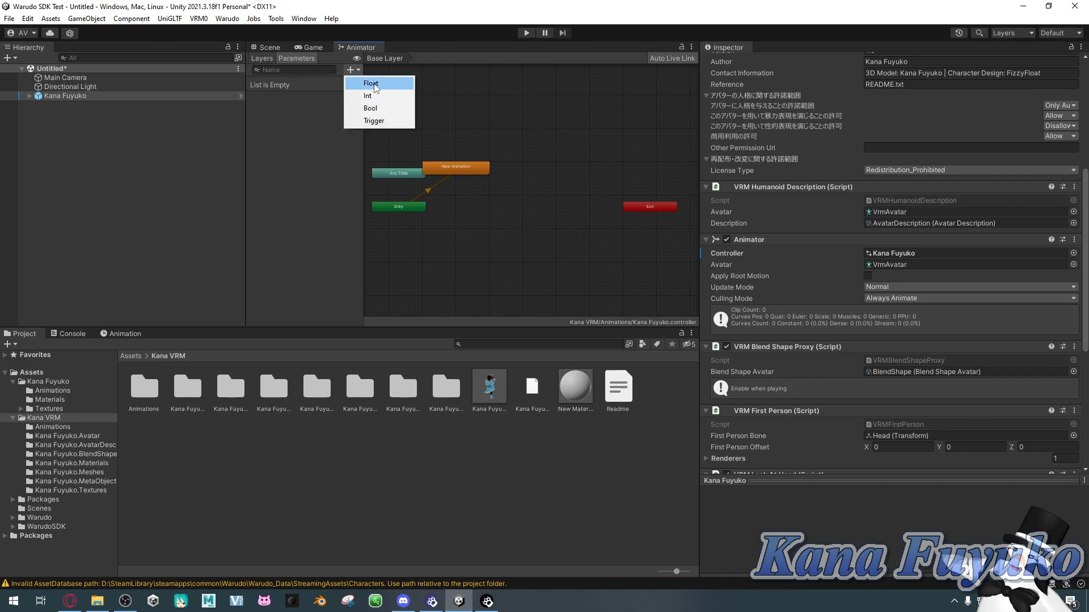
{"action": "left_click", "coordinate": [512, 245]}
{"action": "middle_click_drag", "start_coordinate": [479, 217], "coordinate": [481, 166]}
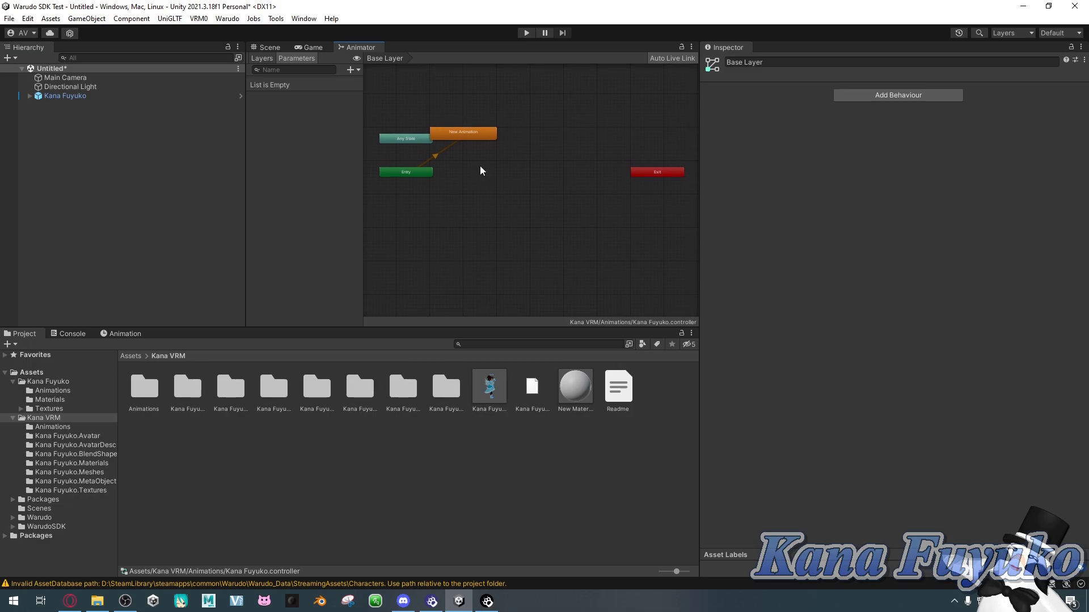
{"action": "left_click", "coordinate": [258, 48]}
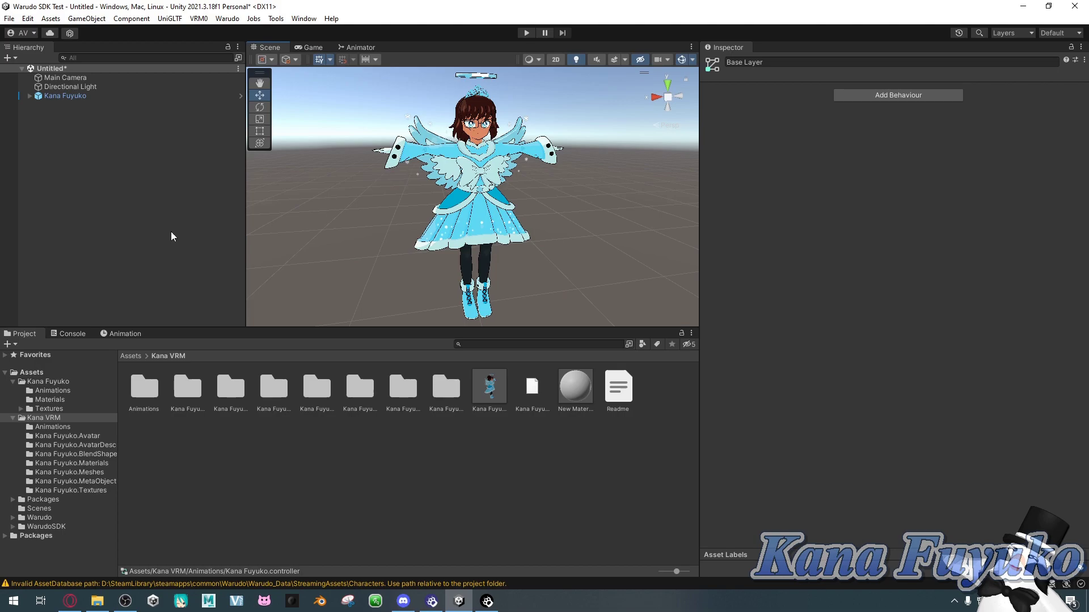
Set up the Kana Fuyuko object in the scene as the character mod for the active Kana VRM mod
{"action": "left_click", "coordinate": [84, 96]}
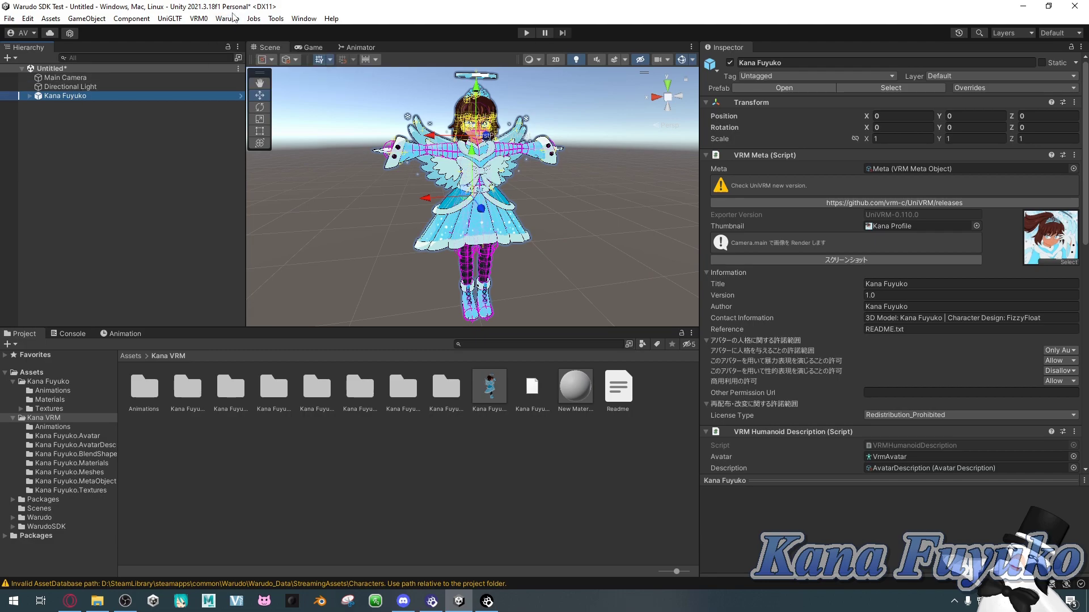
{"action": "left_click", "coordinate": [229, 19]}
{"action": "left_click", "coordinate": [233, 63]}
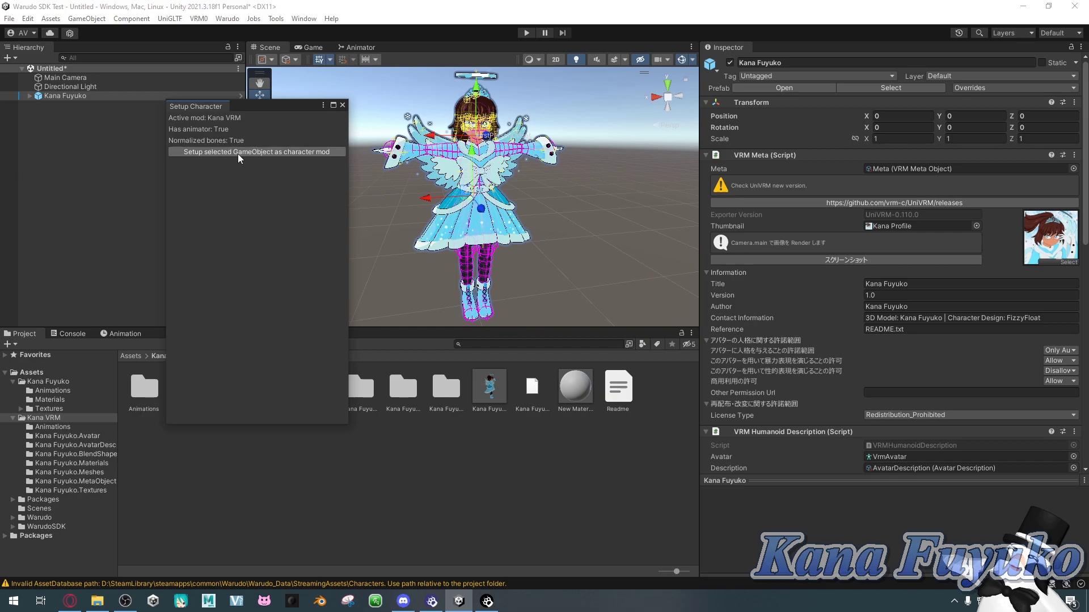
{"action": "left_click", "coordinate": [199, 152]}
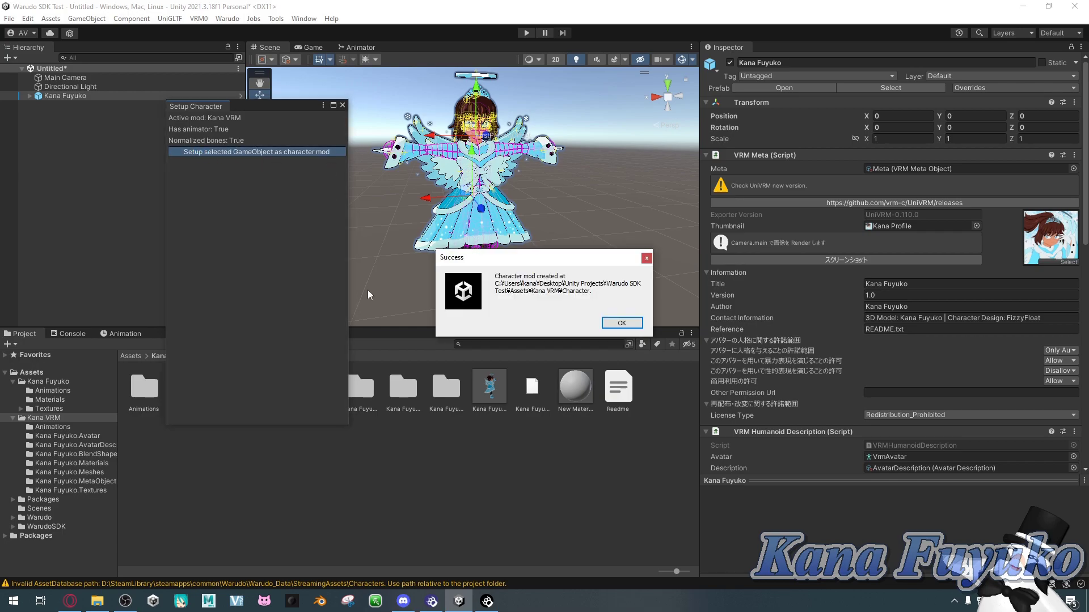
{"action": "left_click", "coordinate": [605, 324]}
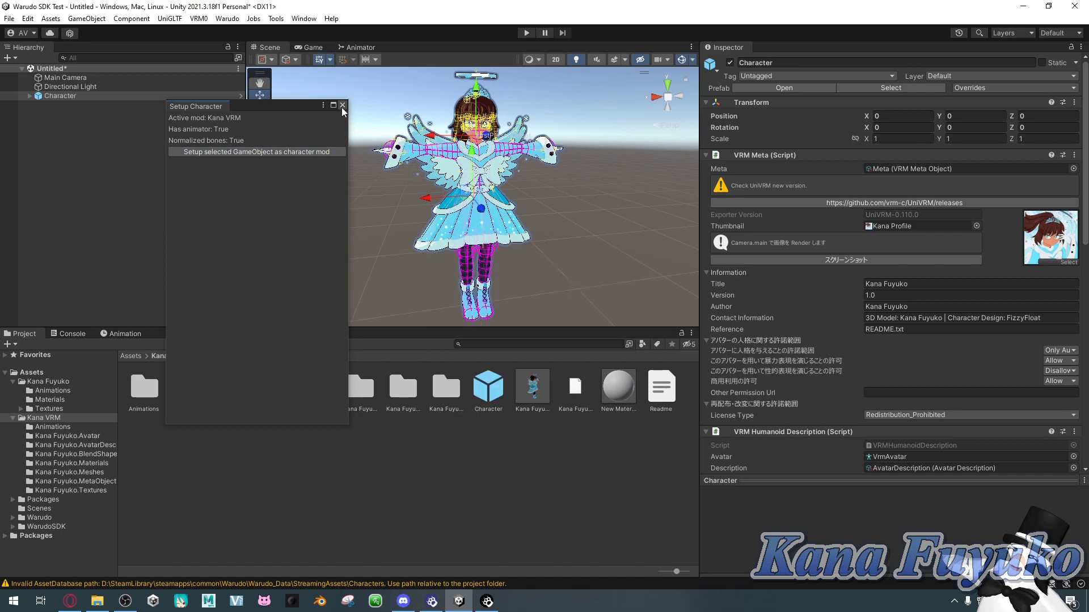
{"action": "left_click", "coordinate": [342, 105]}
Compare the Character and Kana Fuyuko prefabs in the Kana VRM folder and inspect the Character object in the scene
{"action": "left_click", "coordinate": [472, 411]}
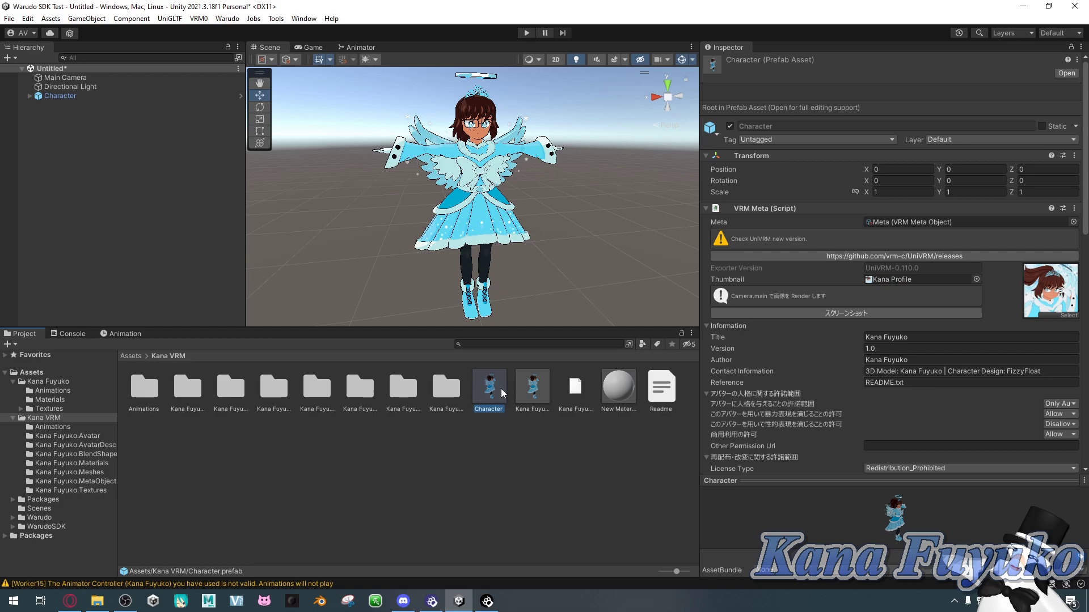
{"action": "left_click", "coordinate": [540, 388]}
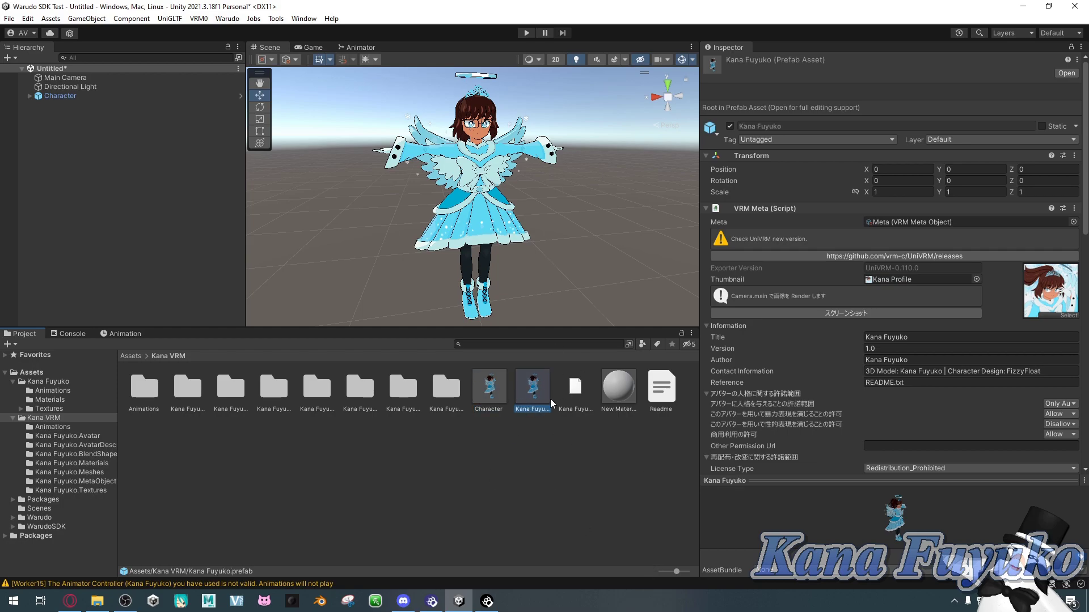
{"action": "left_click", "coordinate": [491, 390]}
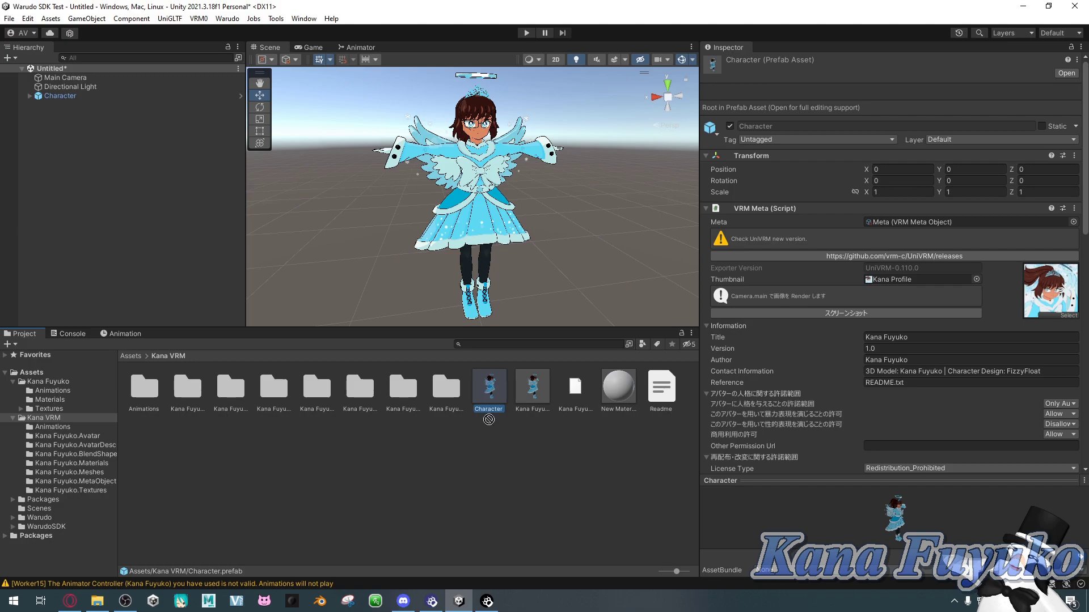
{"action": "left_click", "coordinate": [60, 95]}
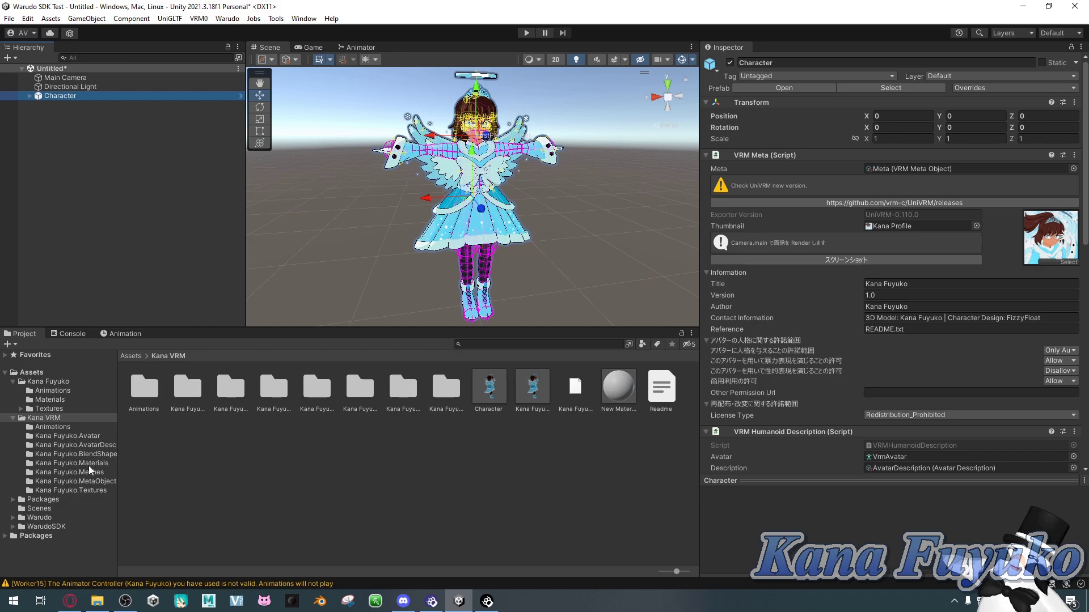
Inspect the Character, Avatar and mesh assets in the Kana Fuyuko folder, then return to the Kana VRM folder
{"action": "left_click", "coordinate": [51, 382]}
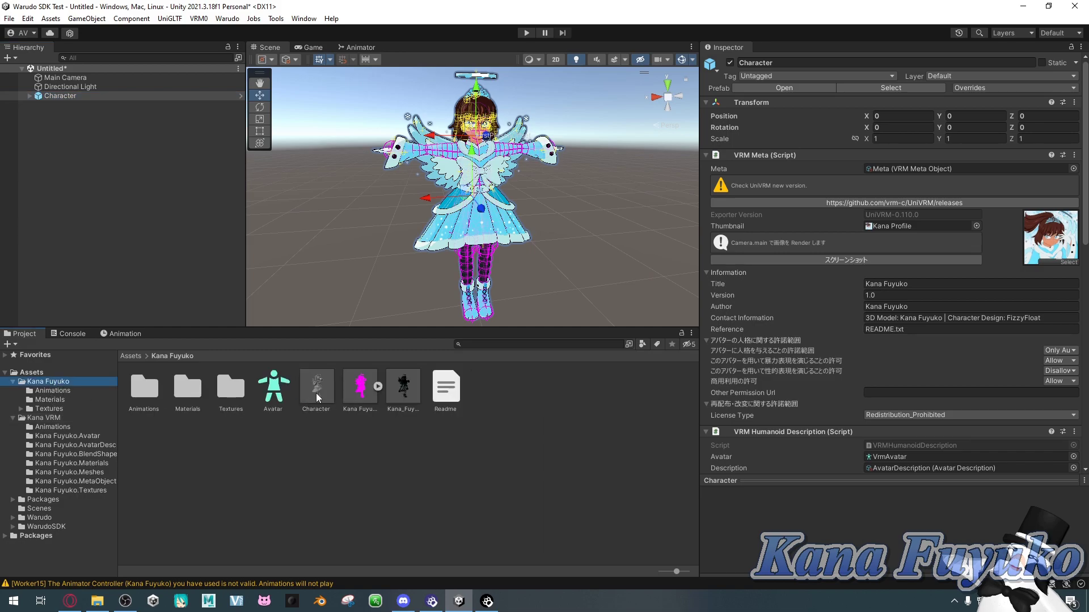
{"action": "left_click", "coordinate": [315, 393]}
{"action": "left_click", "coordinate": [275, 391]}
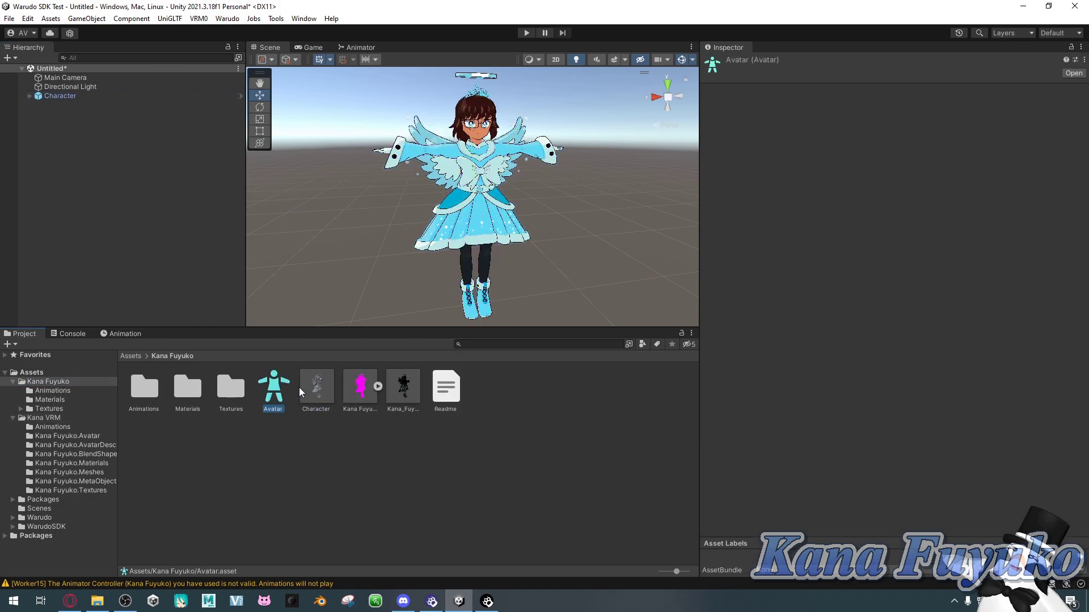
{"action": "left_click", "coordinate": [408, 391]}
{"action": "left_click", "coordinate": [69, 417]}
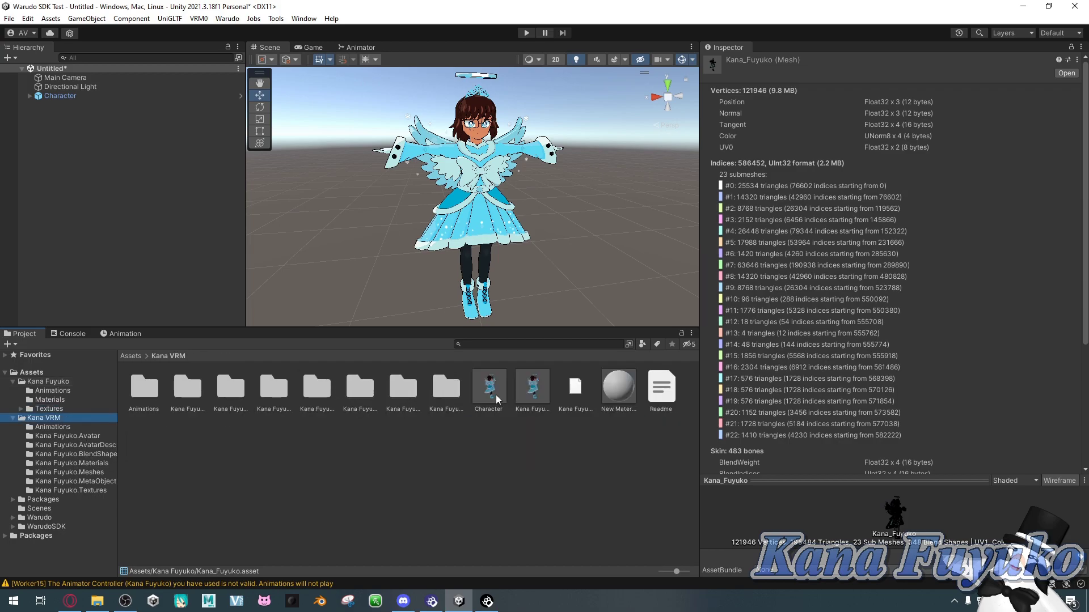
Check the export directory in the Kana VRM mod settings, then build the mod with the scene's Character object
{"action": "left_click", "coordinate": [87, 95]}
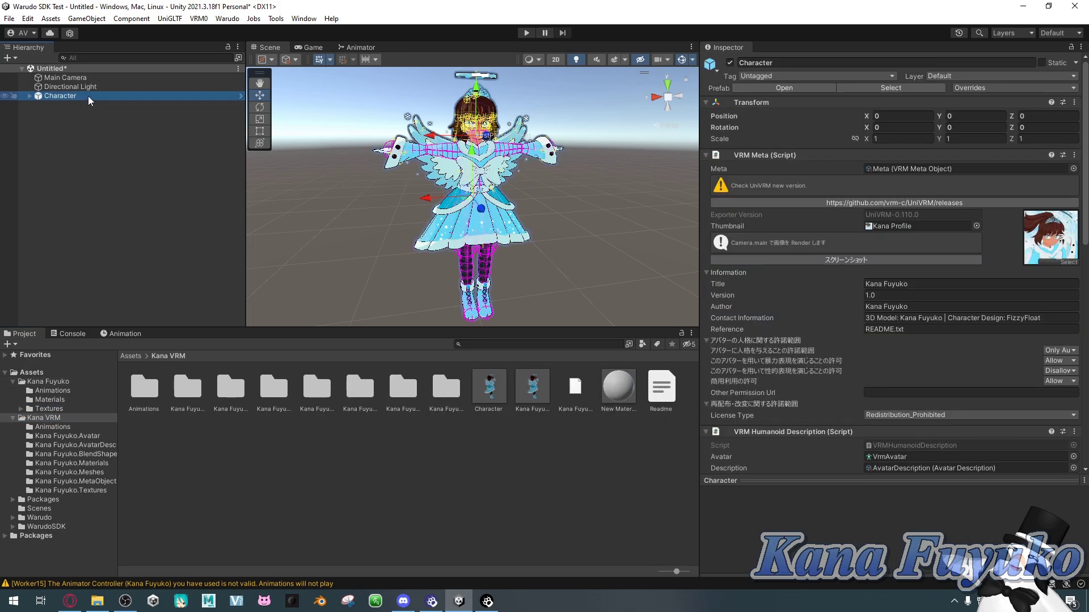
{"action": "left_click", "coordinate": [224, 19]}
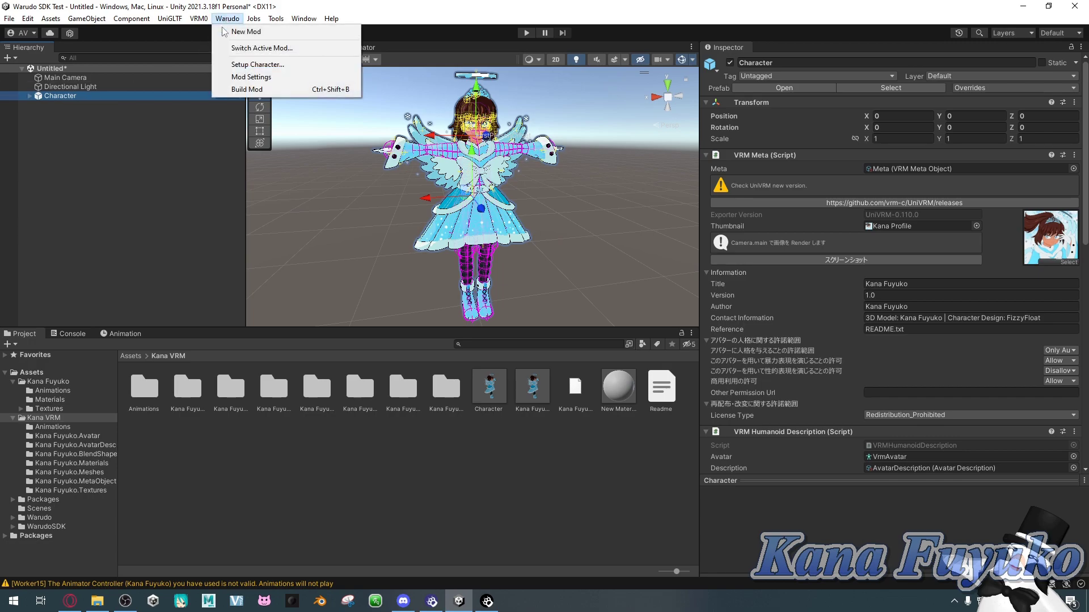
{"action": "left_click", "coordinate": [245, 77]}
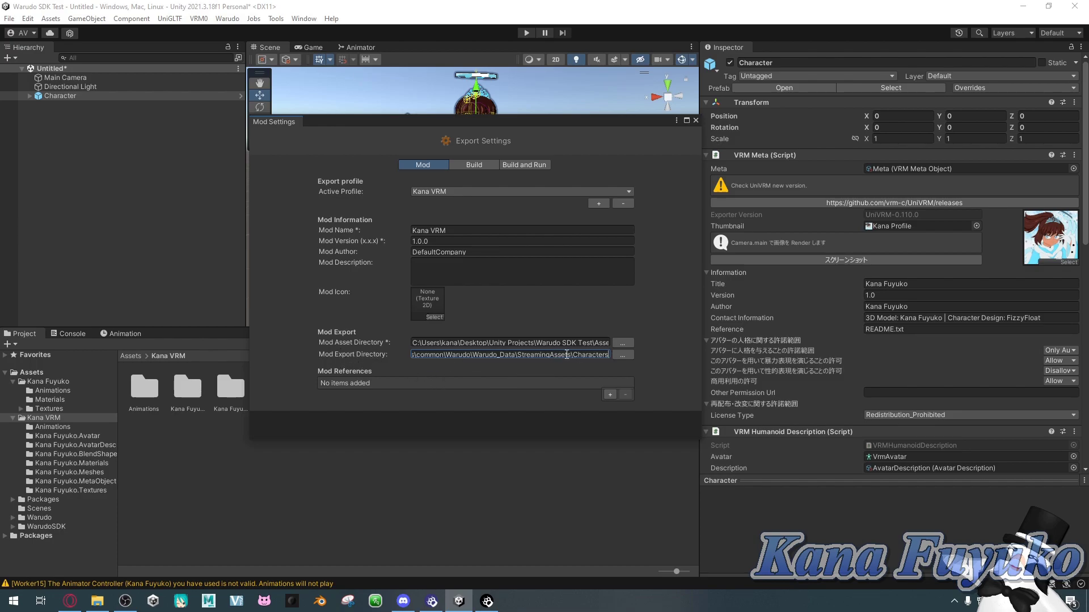
{"action": "left_click", "coordinate": [696, 120]}
{"action": "left_click", "coordinate": [227, 18]}
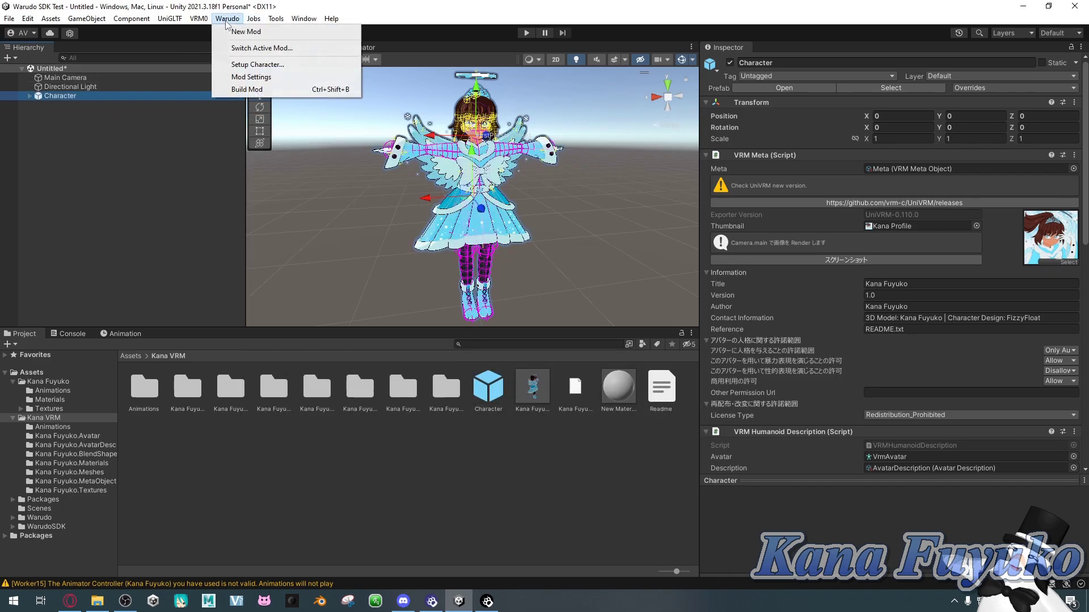
{"action": "left_click", "coordinate": [255, 90]}
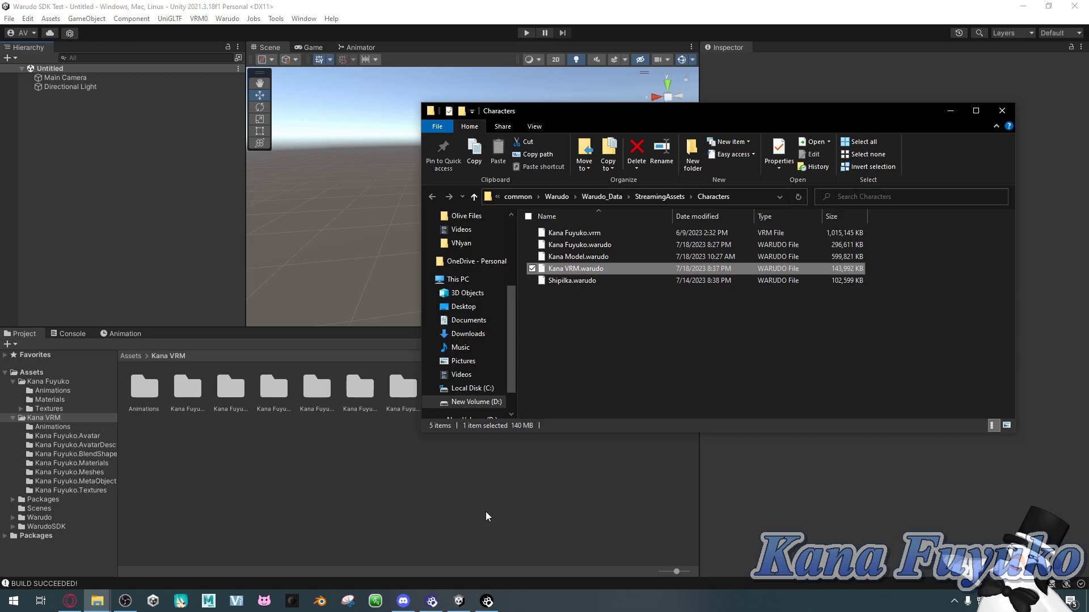
Switch to the Warudo editor and set the Character asset's source to Kana VRM
{"action": "left_click", "coordinate": [590, 393]}
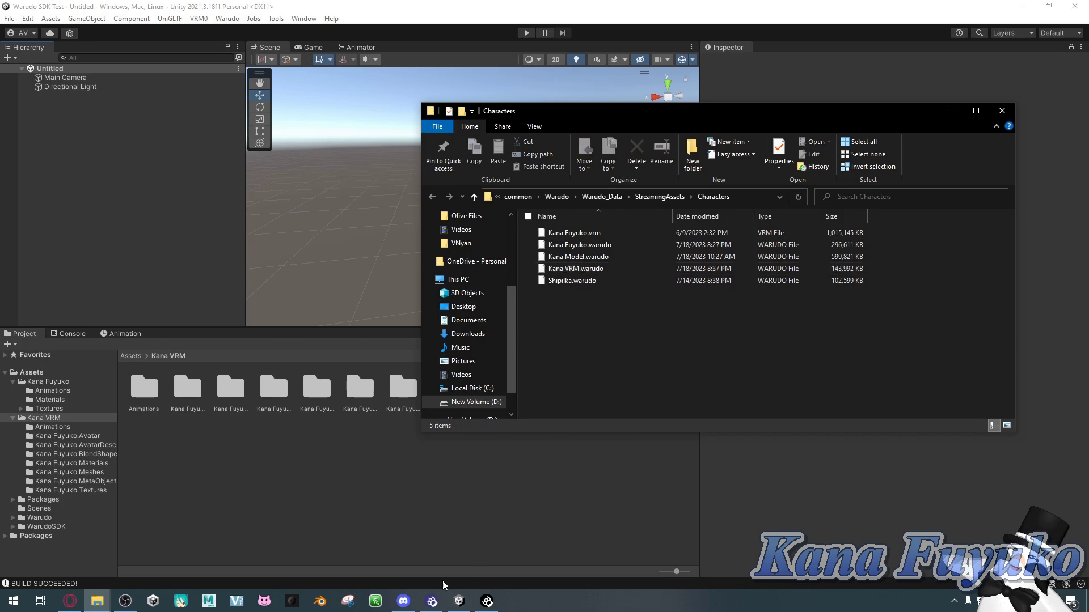
{"action": "left_click", "coordinate": [432, 601]}
{"action": "left_click", "coordinate": [486, 601]}
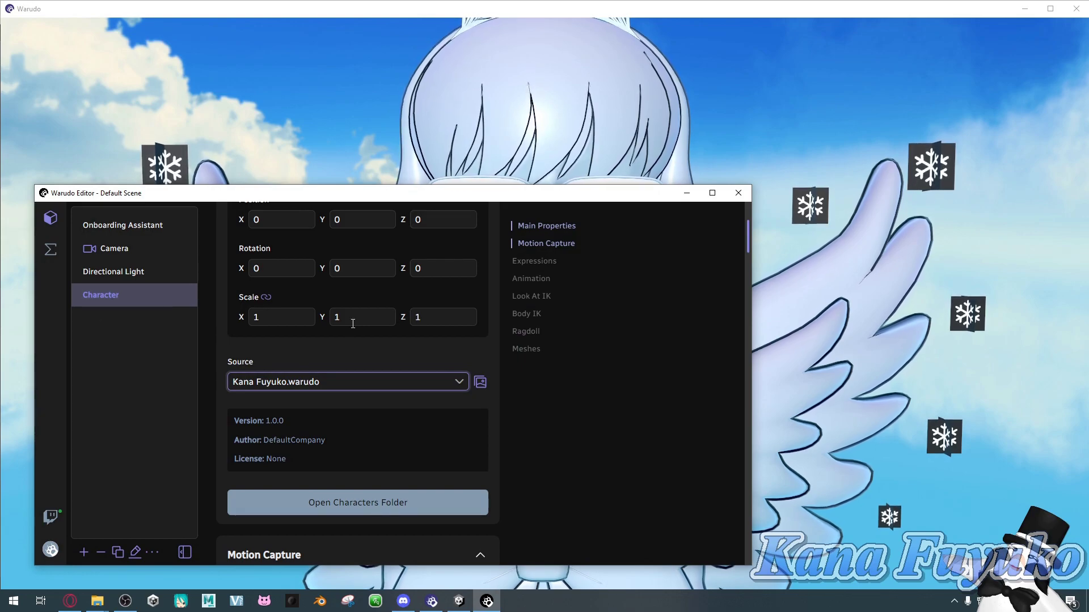
{"action": "left_click", "coordinate": [300, 381]}
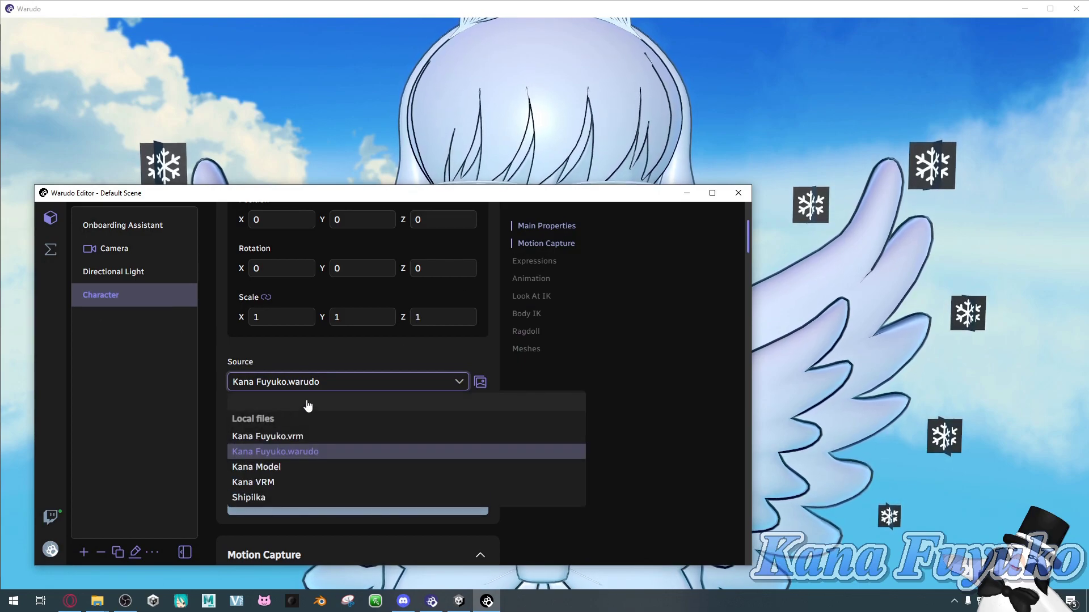
{"action": "left_click", "coordinate": [275, 483]}
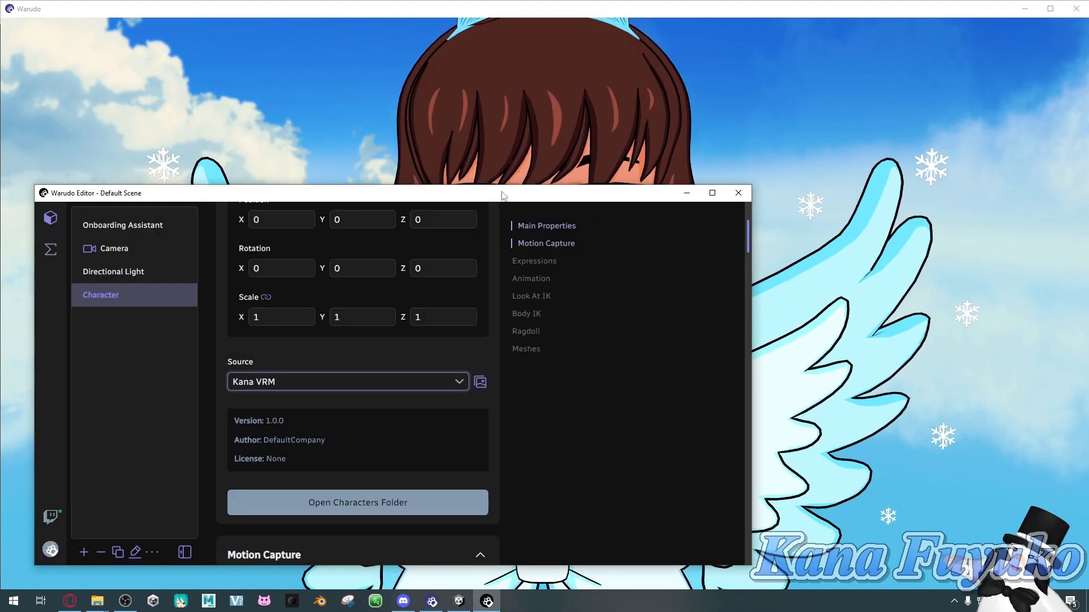
Minimize the editor and inspect the loaded Kana VRM character from different angles and distances in the Warudo scene
{"action": "left_click", "coordinate": [687, 194]}
{"action": "left_click_drag", "start_coordinate": [574, 250], "coordinate": [279, 303]}
{"action": "scroll", "coordinate": [593, 279], "scroll_direction": "down", "scroll_amount": 5}
{"action": "scroll", "coordinate": [303, 296], "scroll_direction": "up", "scroll_amount": 5}
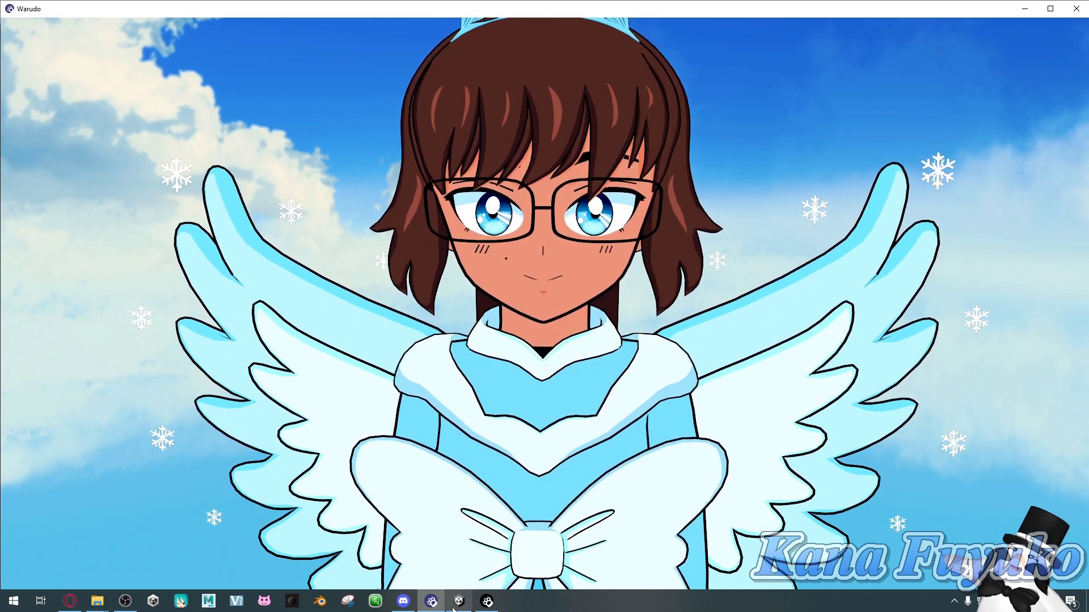
Bring back the Warudo editor, look at the scene's blueprints, and return to the Character asset's settings
{"action": "left_click", "coordinate": [459, 603]}
{"action": "left_click", "coordinate": [431, 602]}
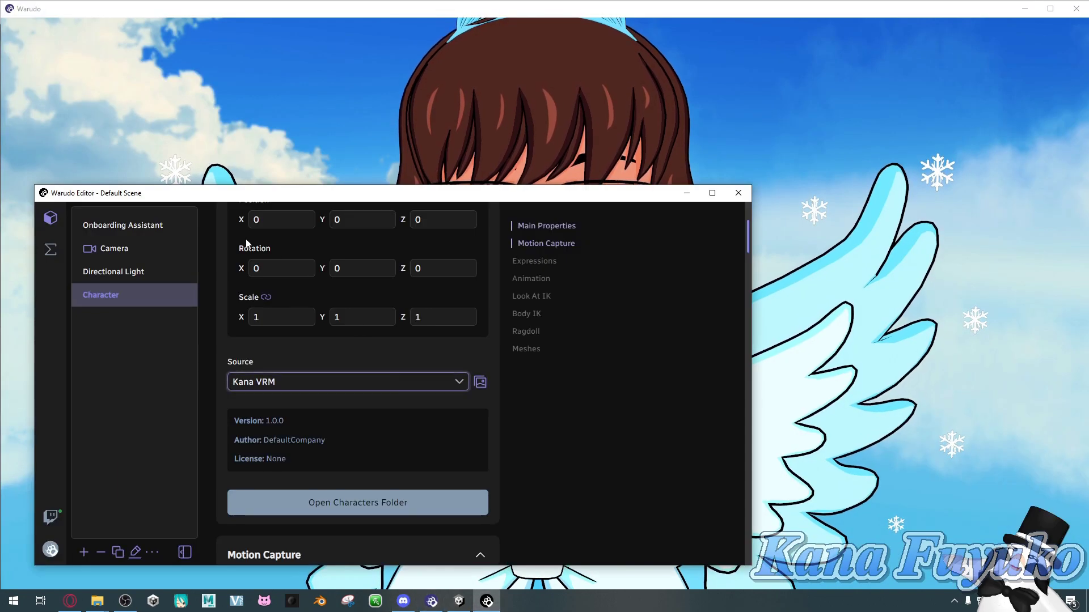
{"action": "left_click", "coordinate": [50, 250]}
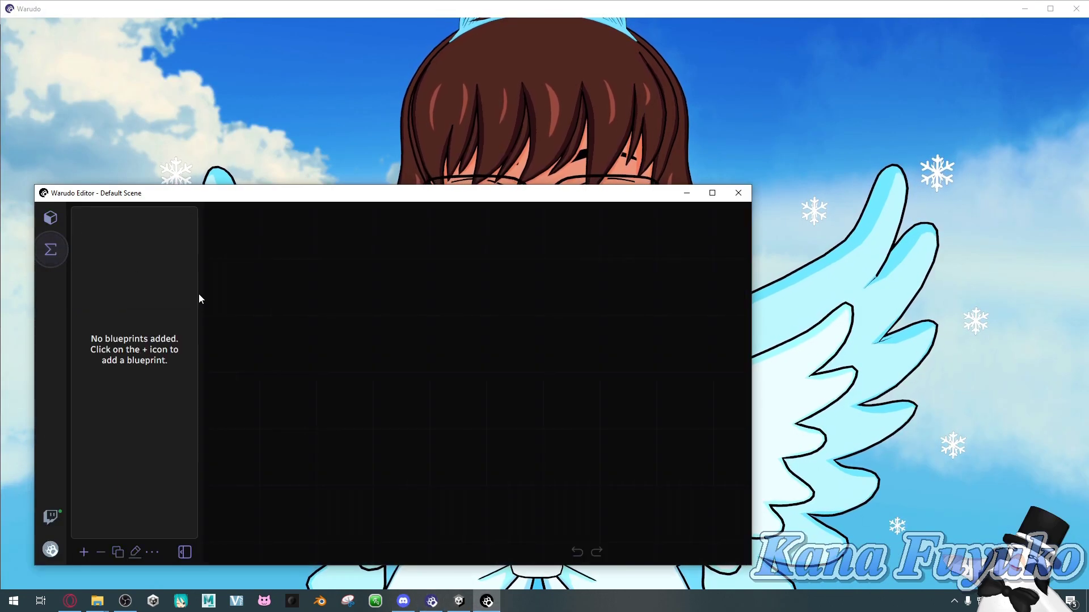
{"action": "left_click", "coordinate": [46, 226]}
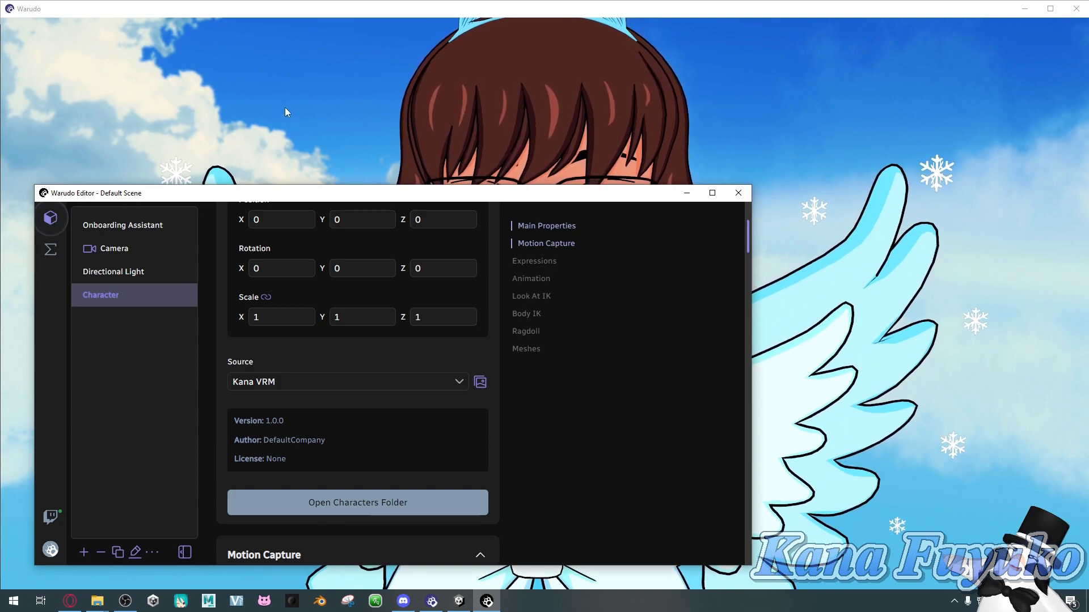
Narrow the Warudo editor window and reposition it so more of the character is uncovered
{"action": "left_click_drag", "start_coordinate": [339, 195], "coordinate": [306, 217]}
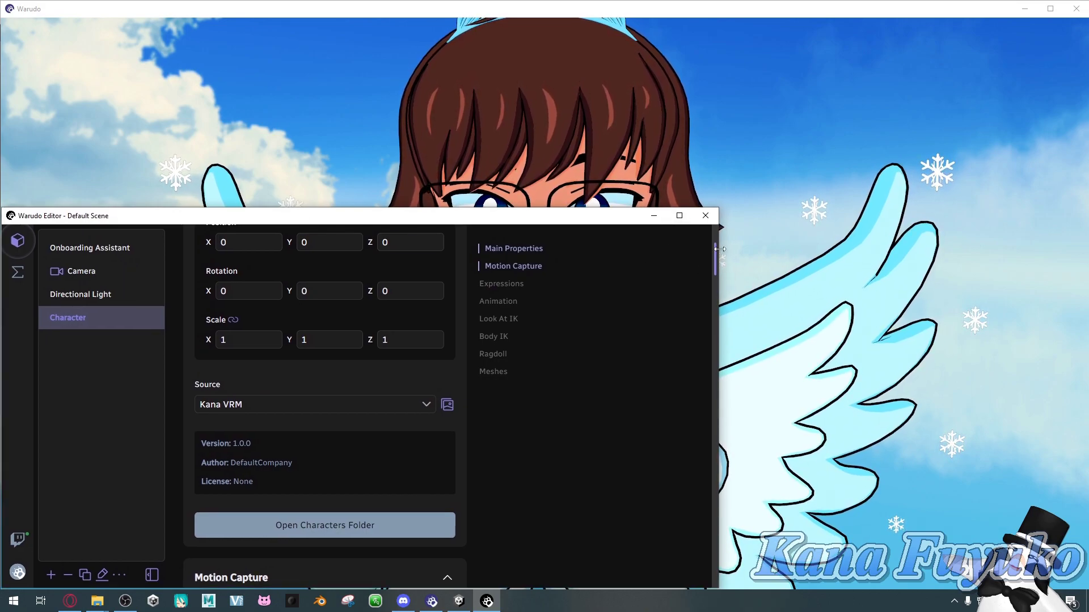
{"action": "left_click_drag", "start_coordinate": [719, 249], "coordinate": [605, 249]}
{"action": "left_click_drag", "start_coordinate": [489, 220], "coordinate": [508, 195]}
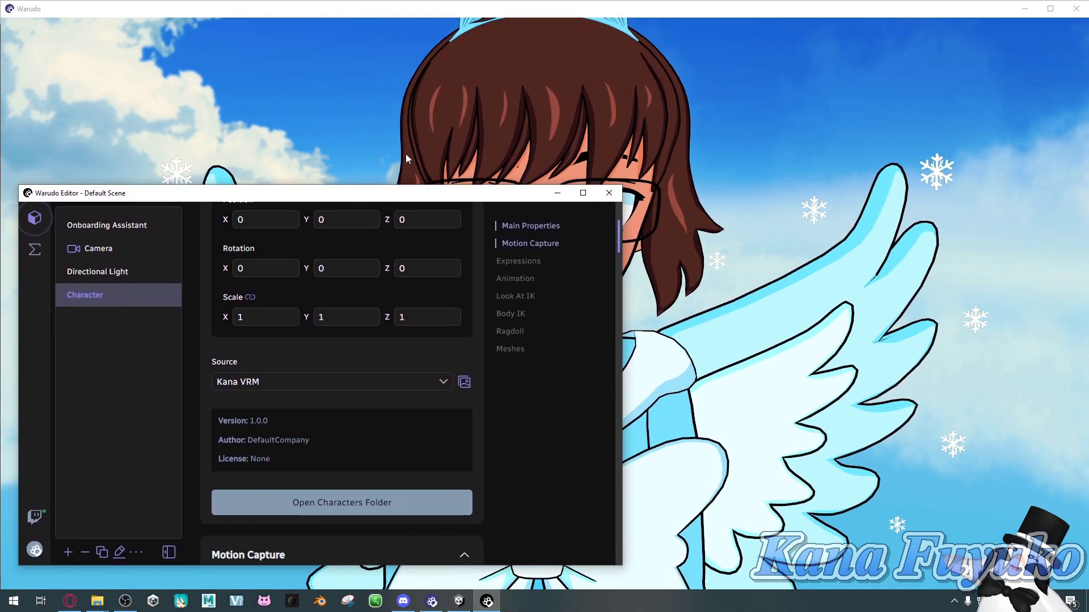